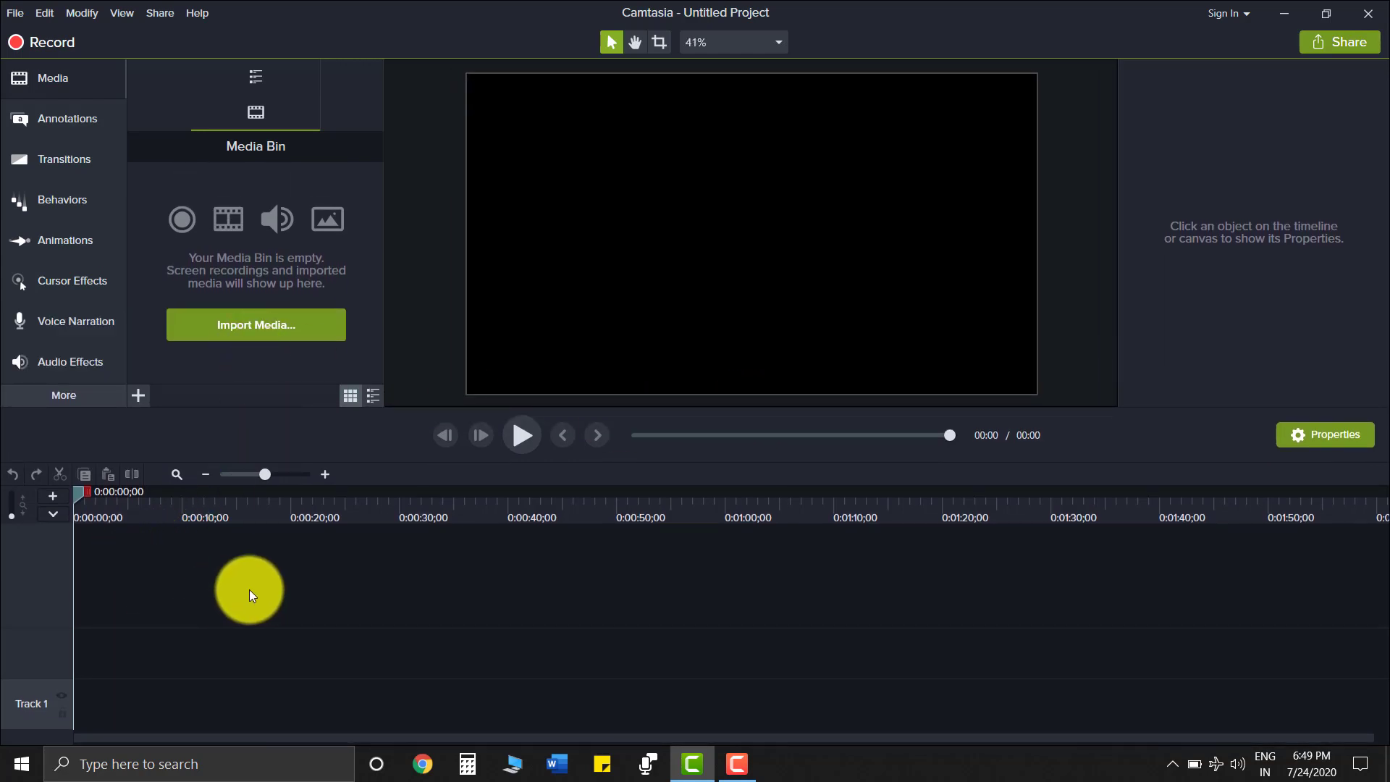
Enlarge the canvas area by reducing the timeline height, and leave the Media Bin displayed.
drag(451, 414, 477, 282)
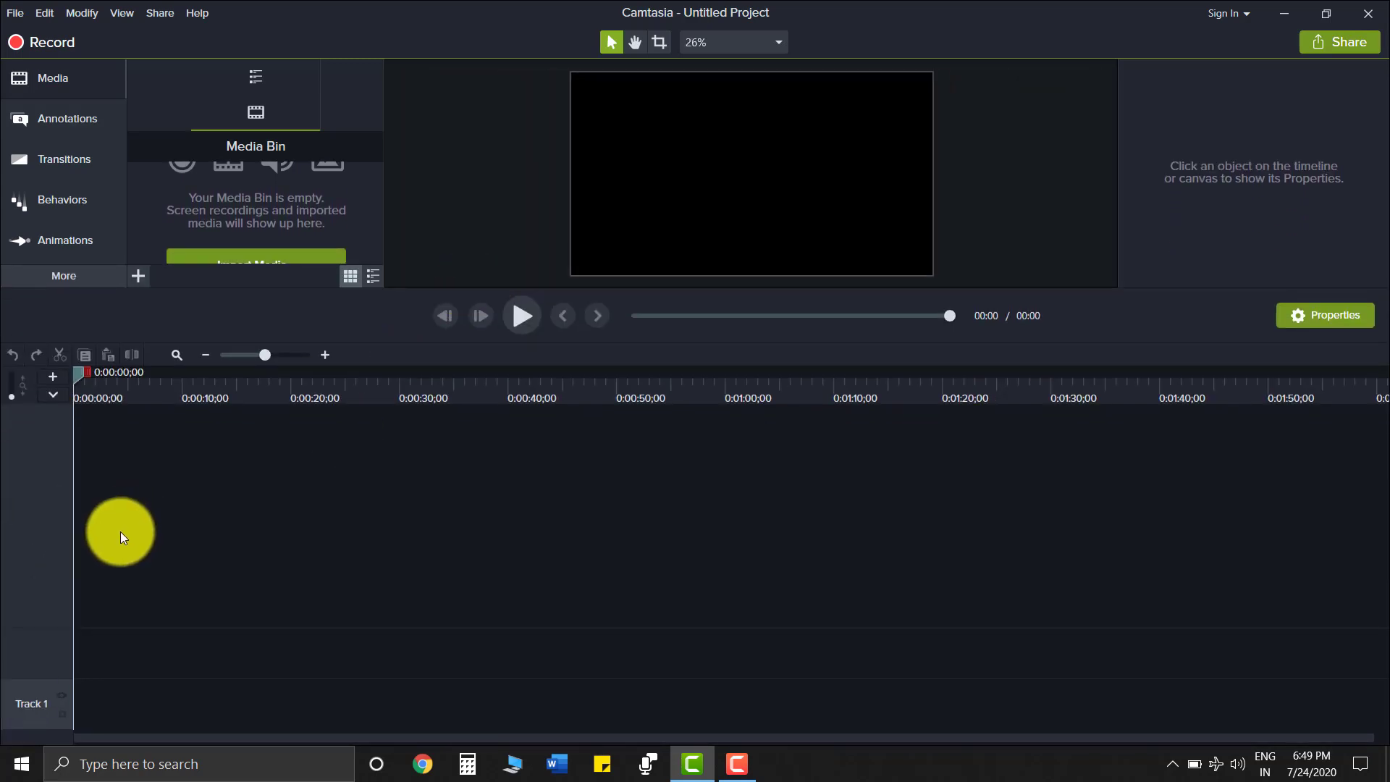
drag(1042, 289, 1001, 500)
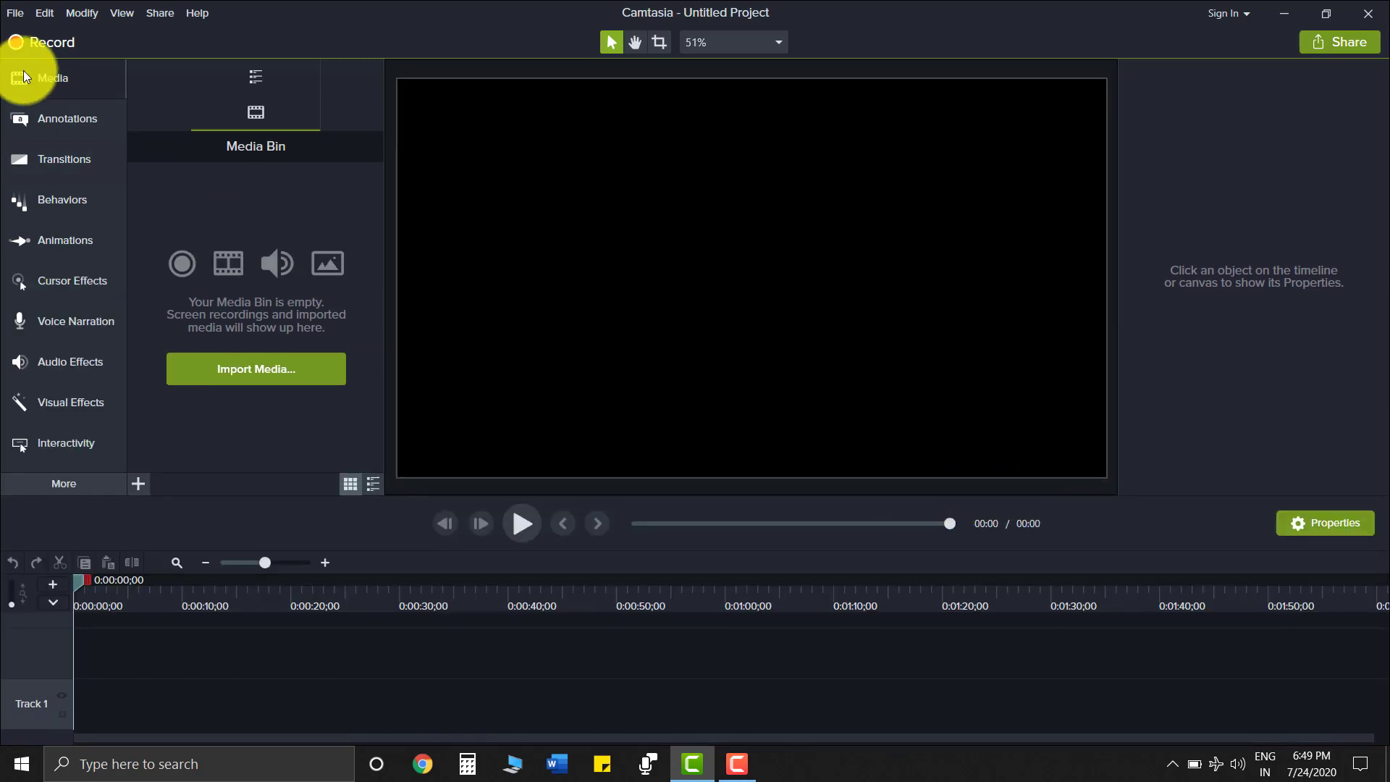
click(54, 87)
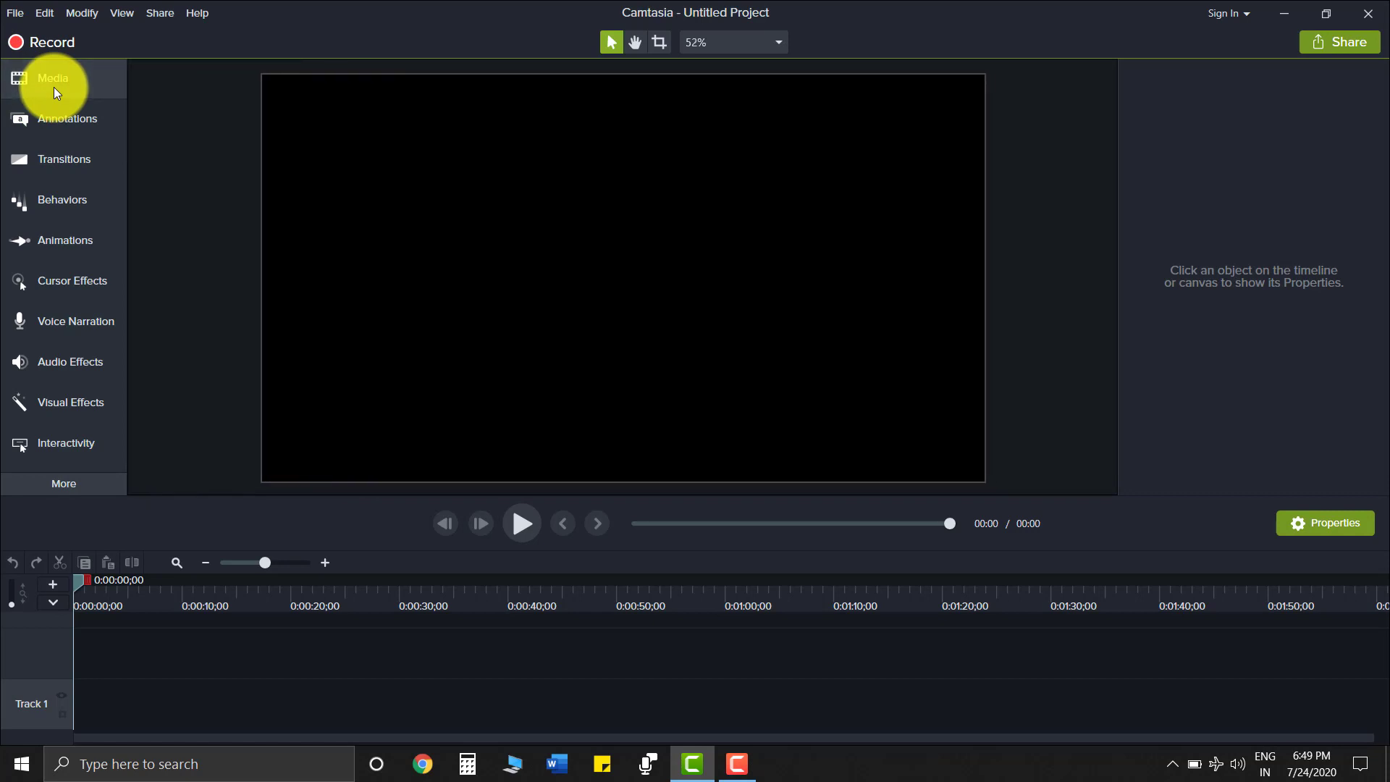
click(53, 87)
click(56, 74)
click(55, 77)
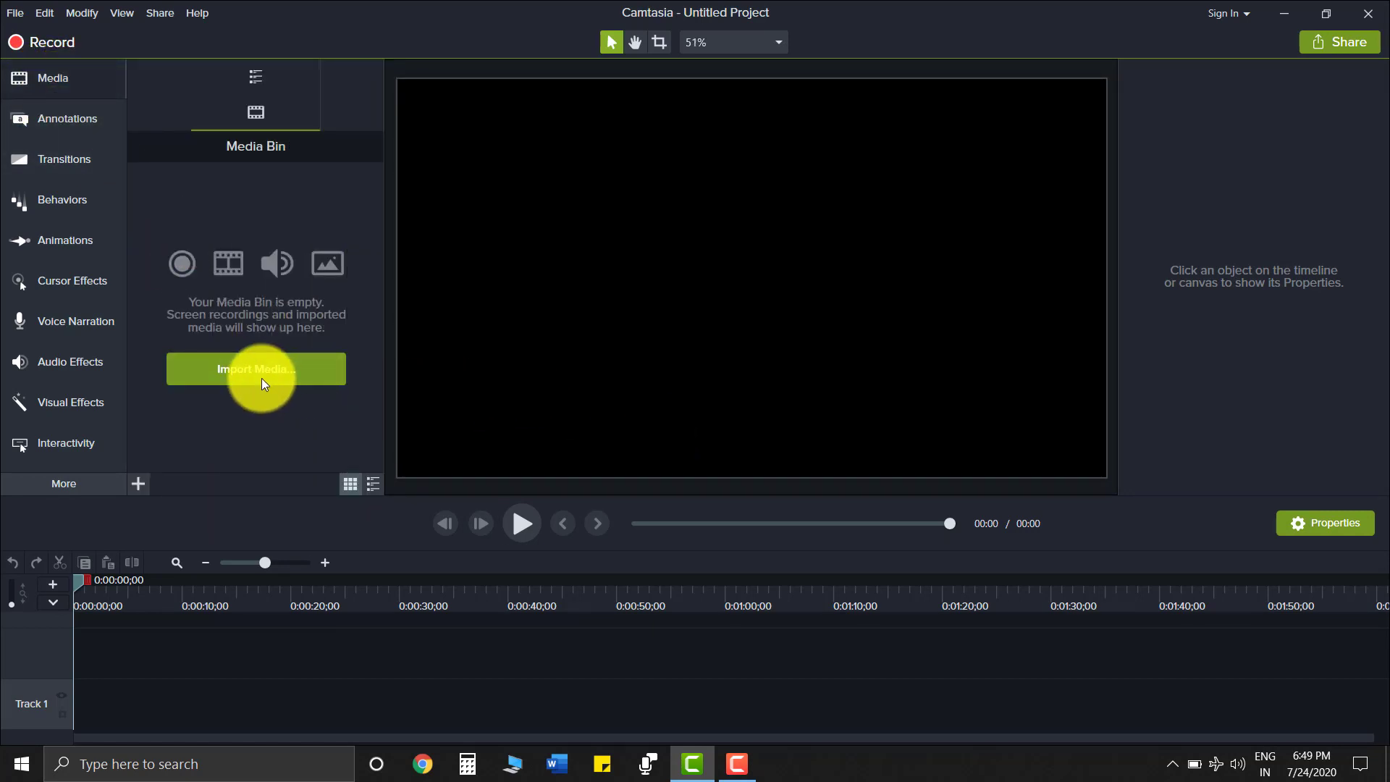
Import the image sfit_fitwomen070419_ci_1.jpg from the Blender Output folder and place it on the canvas.
click(263, 378)
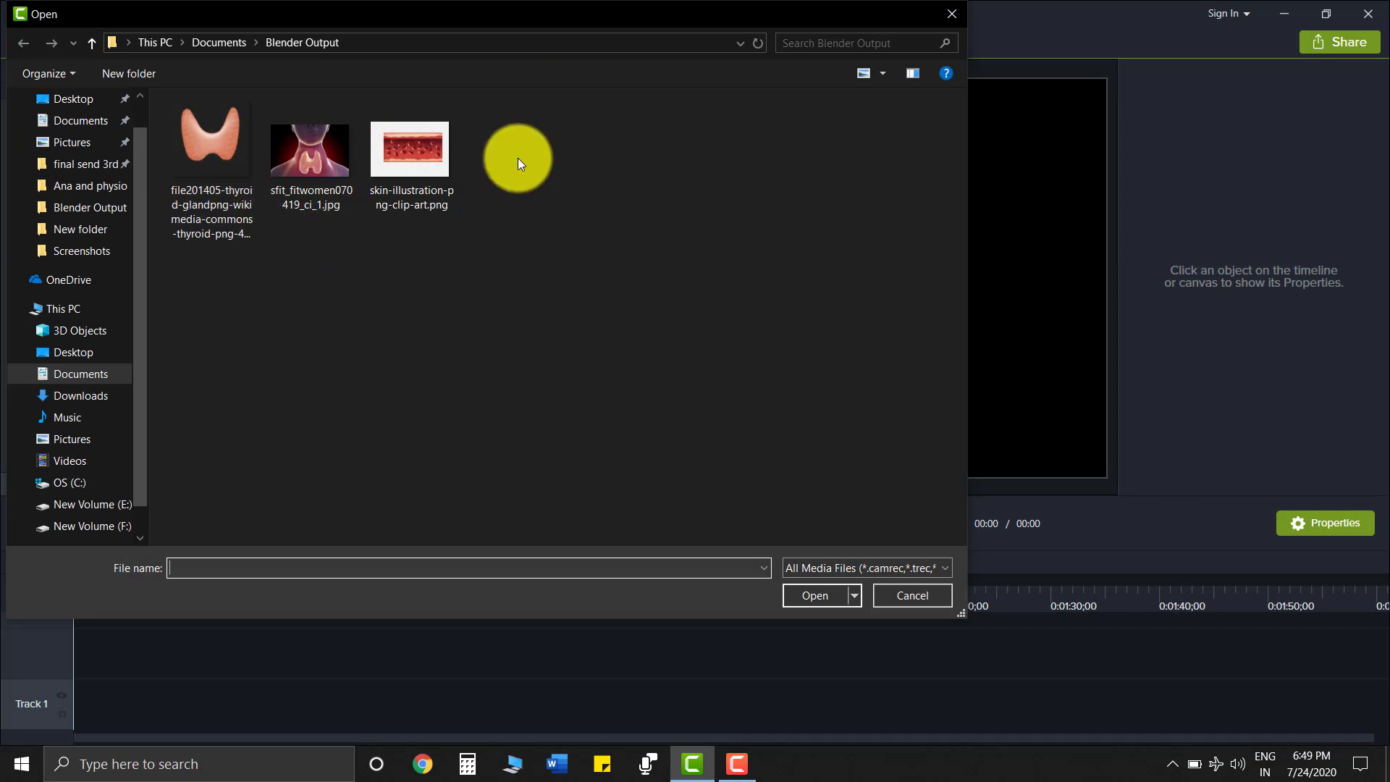
double_click(308, 184)
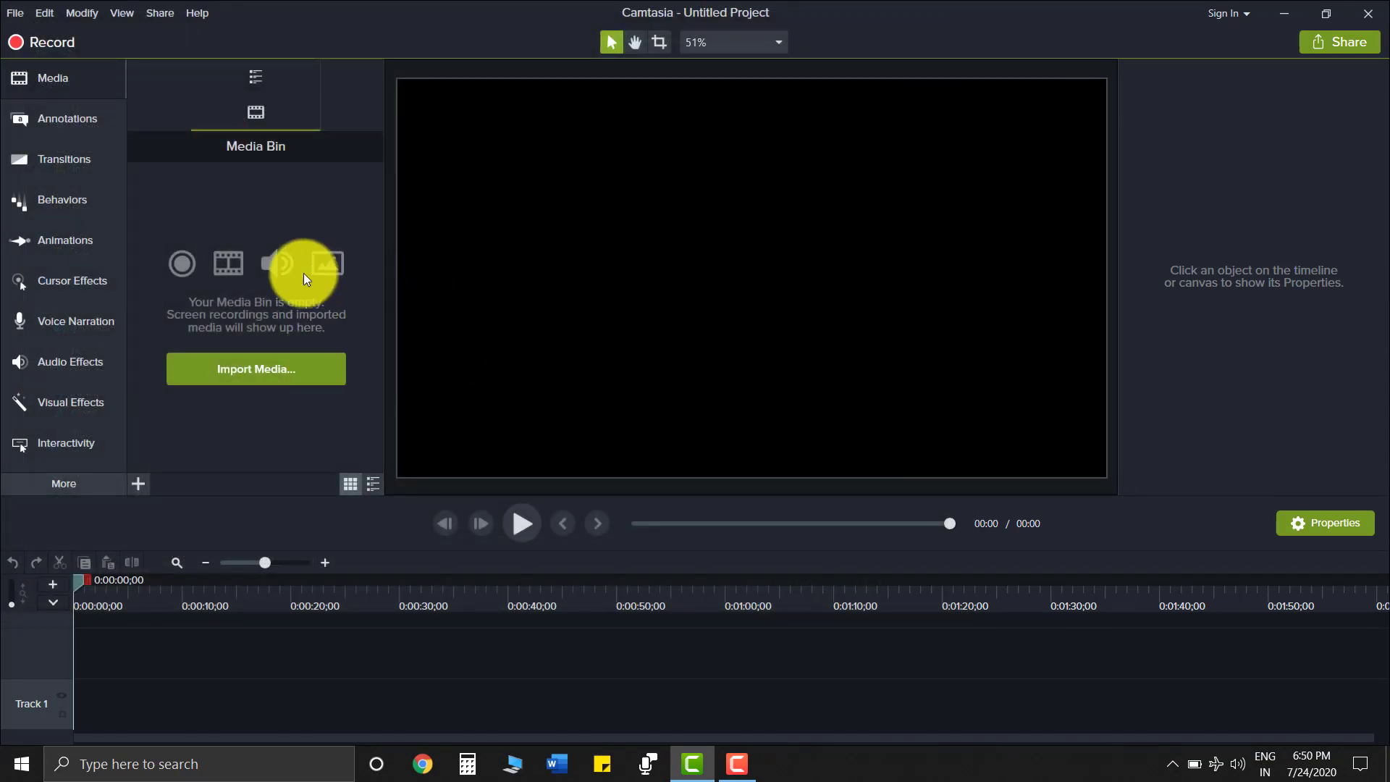
drag(196, 210, 760, 283)
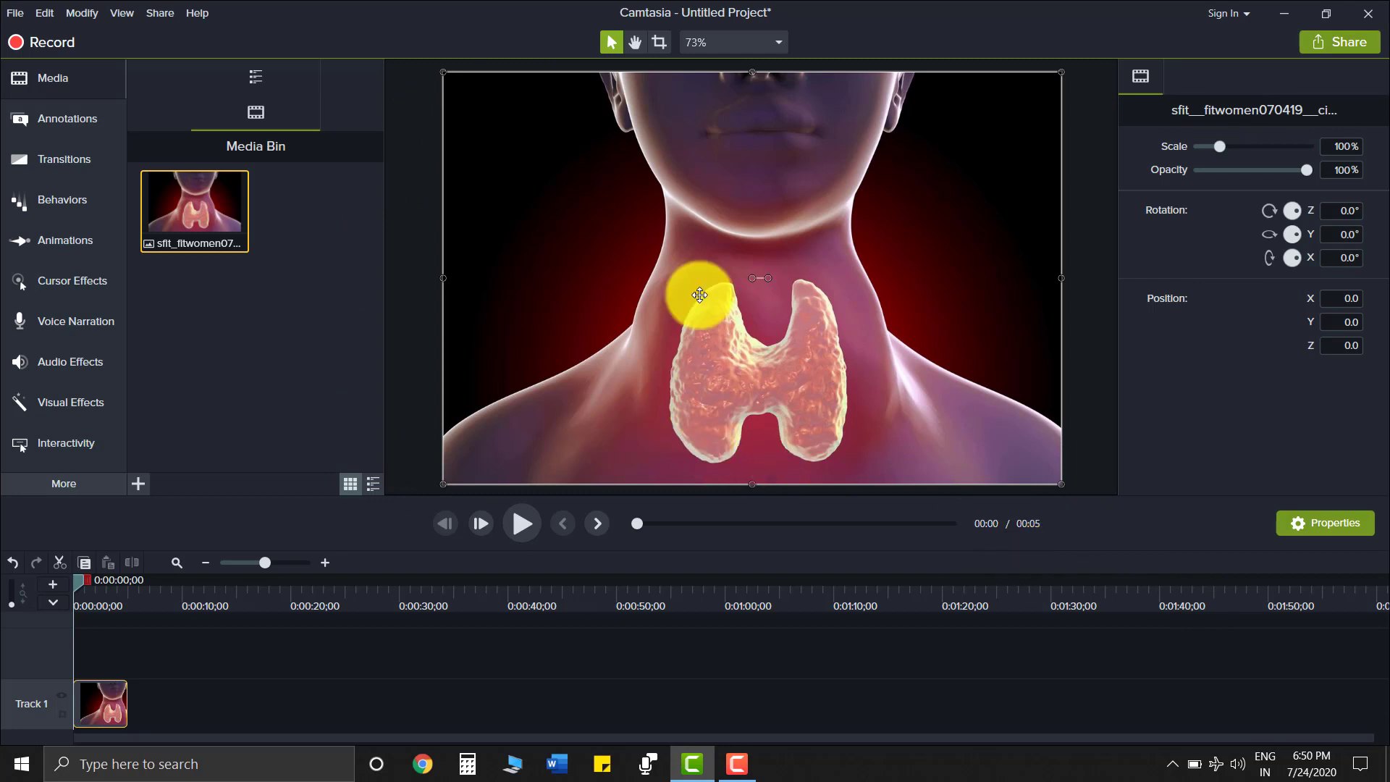
Set the project's canvas dimensions to 1080p HD (1920x1080).
click(746, 45)
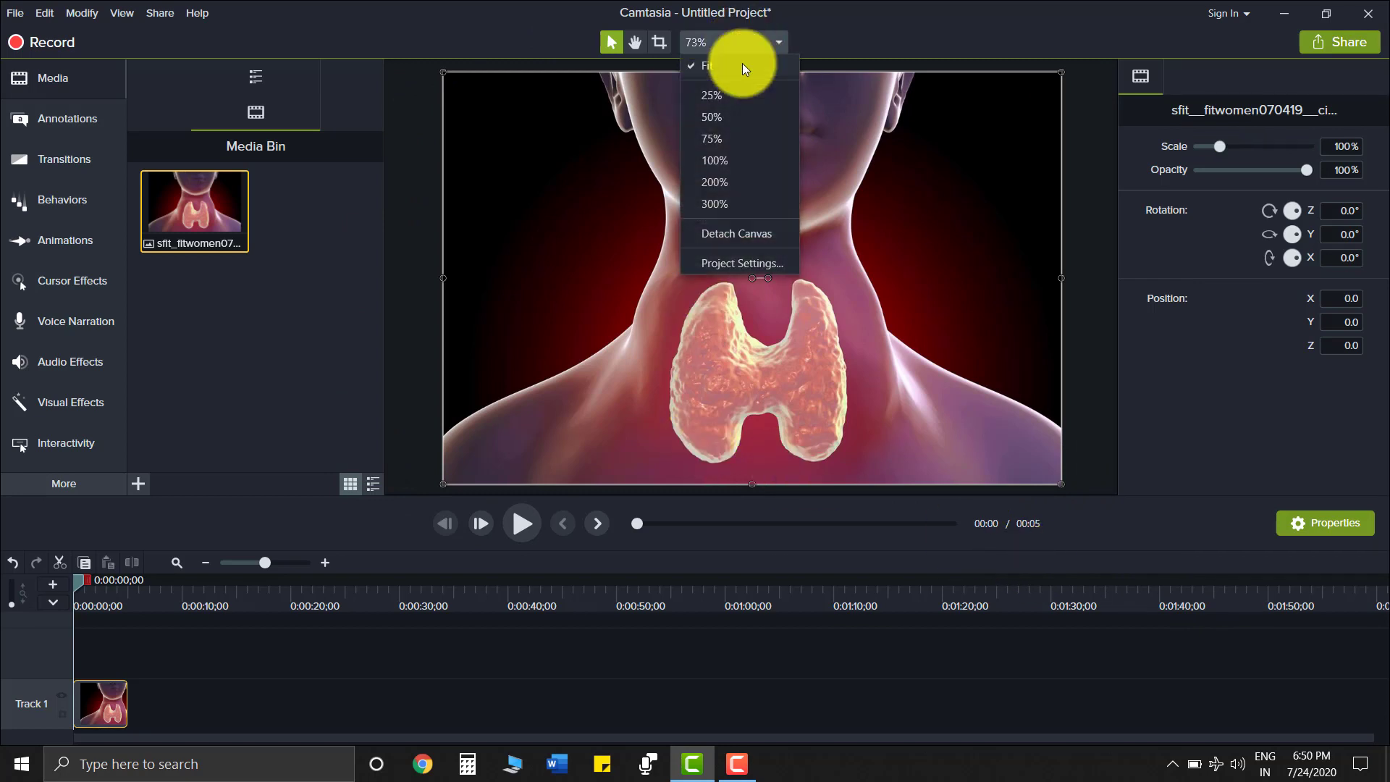
click(731, 261)
click(709, 322)
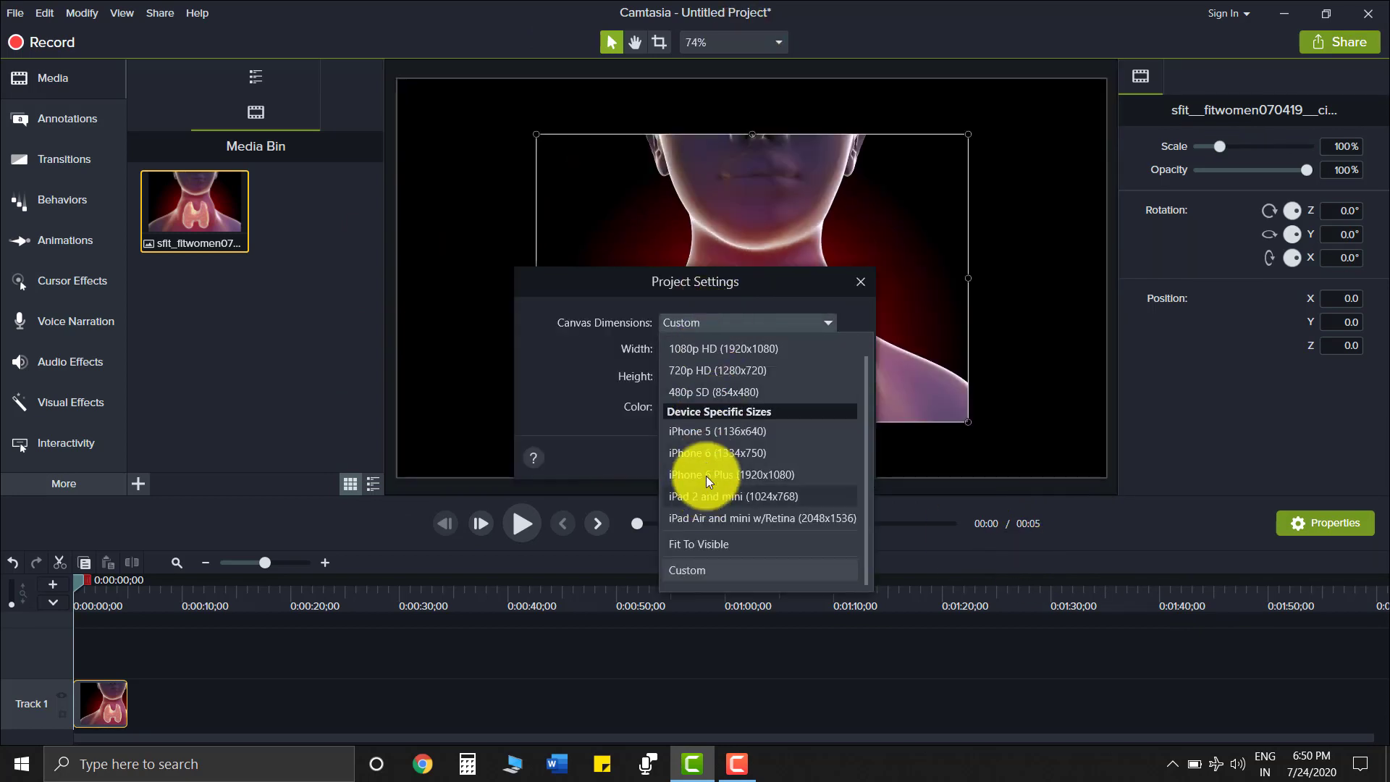
click(691, 348)
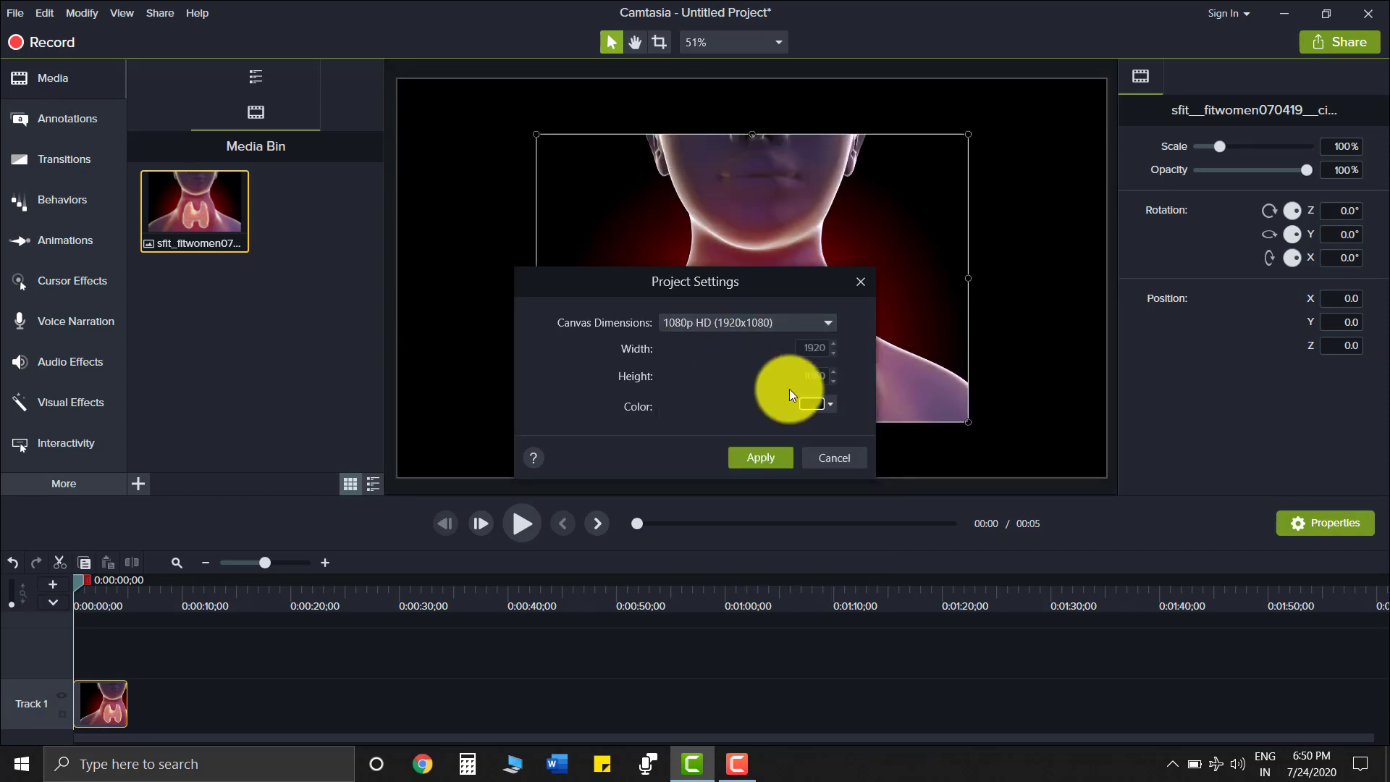
click(762, 467)
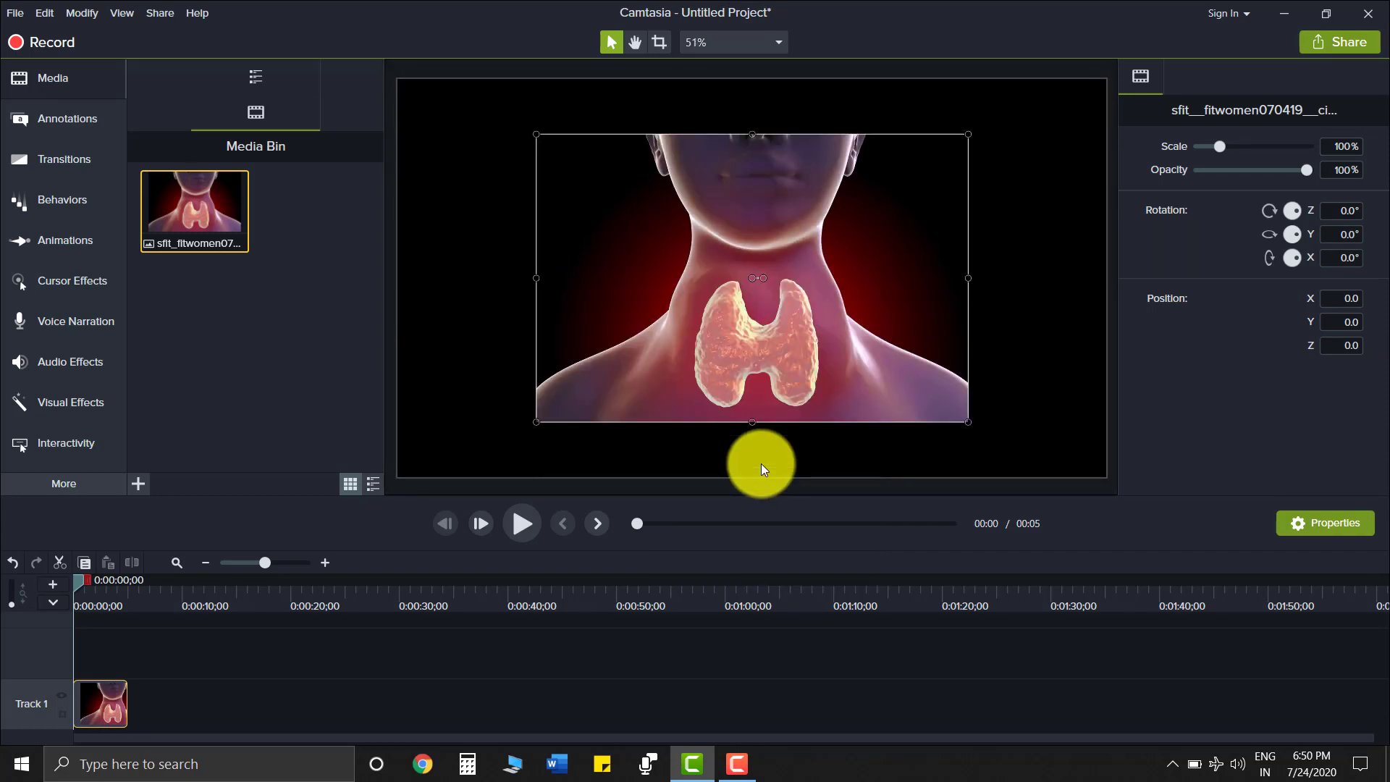
Scale the neck image to about 138.5% so it fills the canvas height, and center it on the canvas.
drag(723, 285, 679, 232)
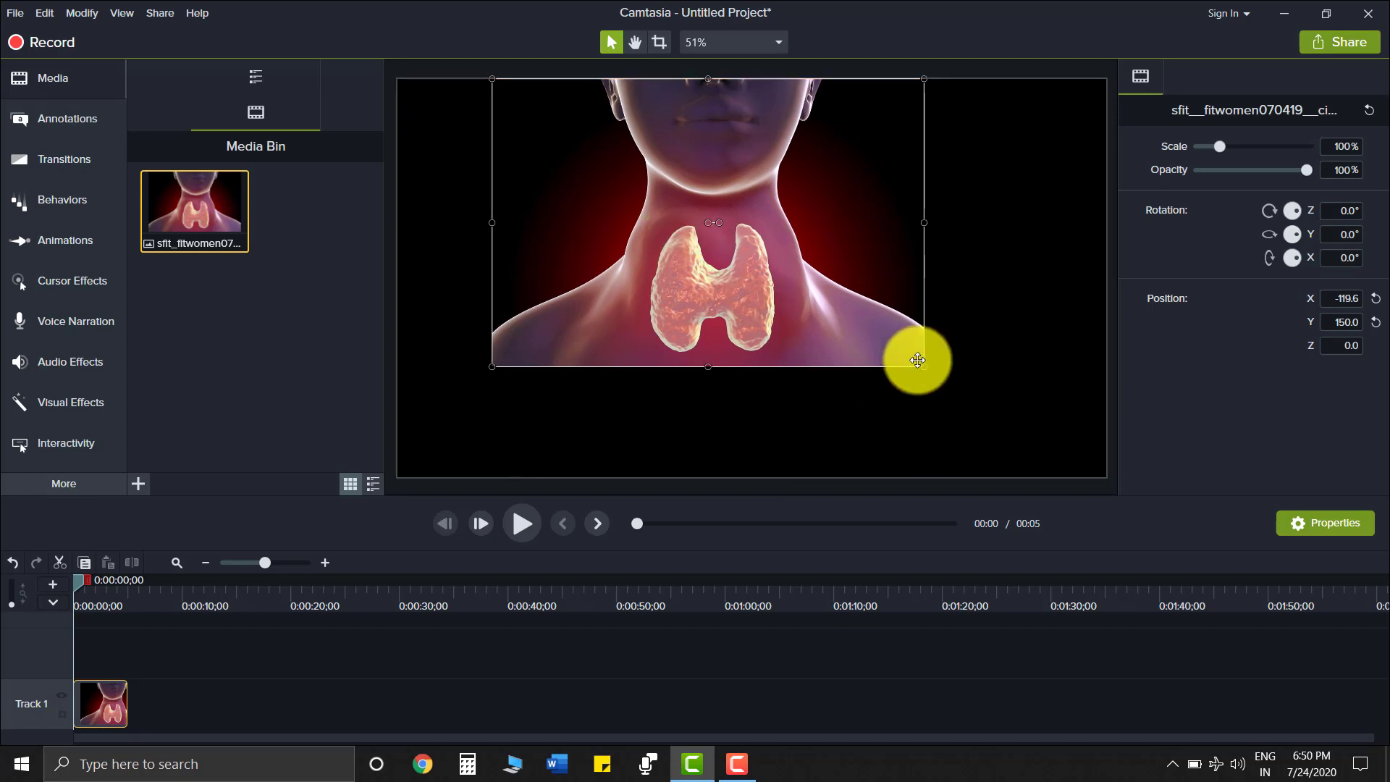
mouse_move(919, 366)
mouse_down()
mouse_move(980, 471)
mouse_move(918, 372)
mouse_up()
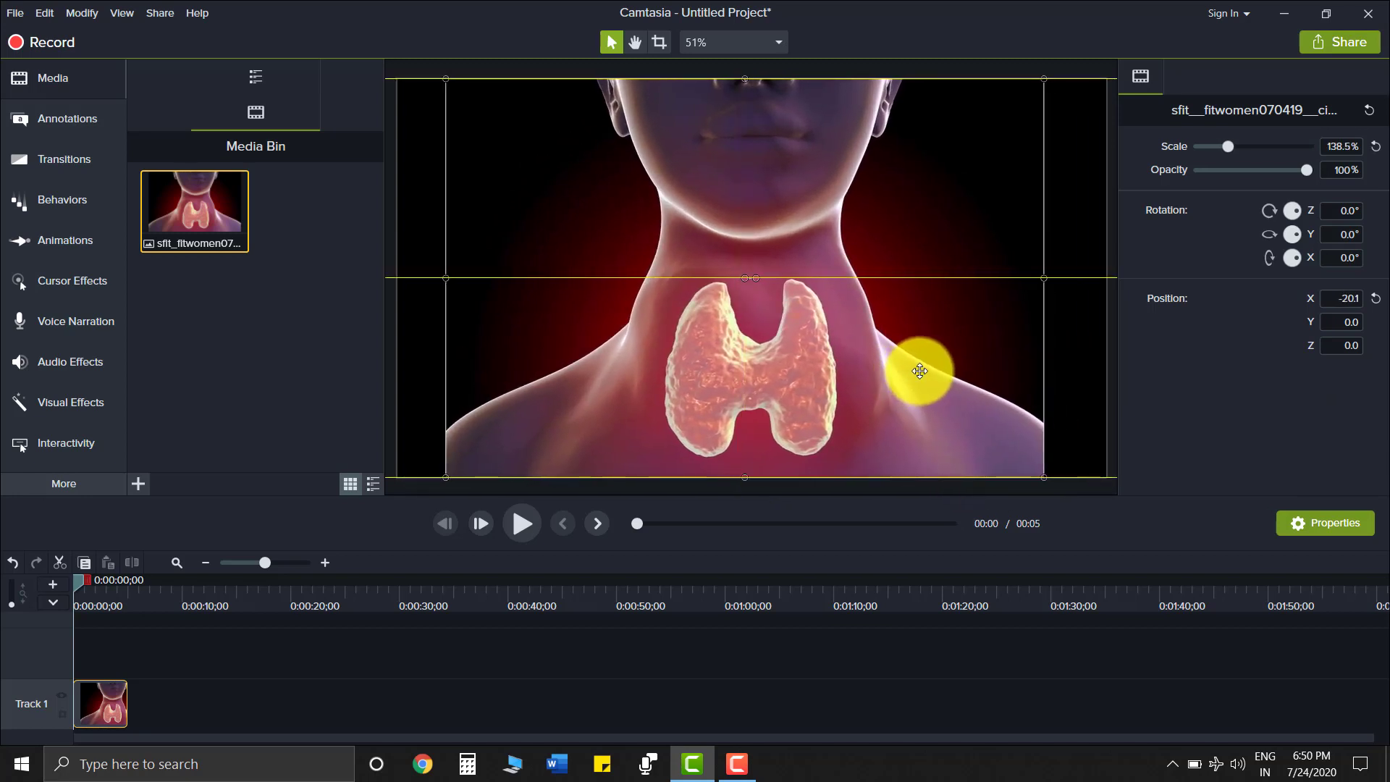
click(1101, 273)
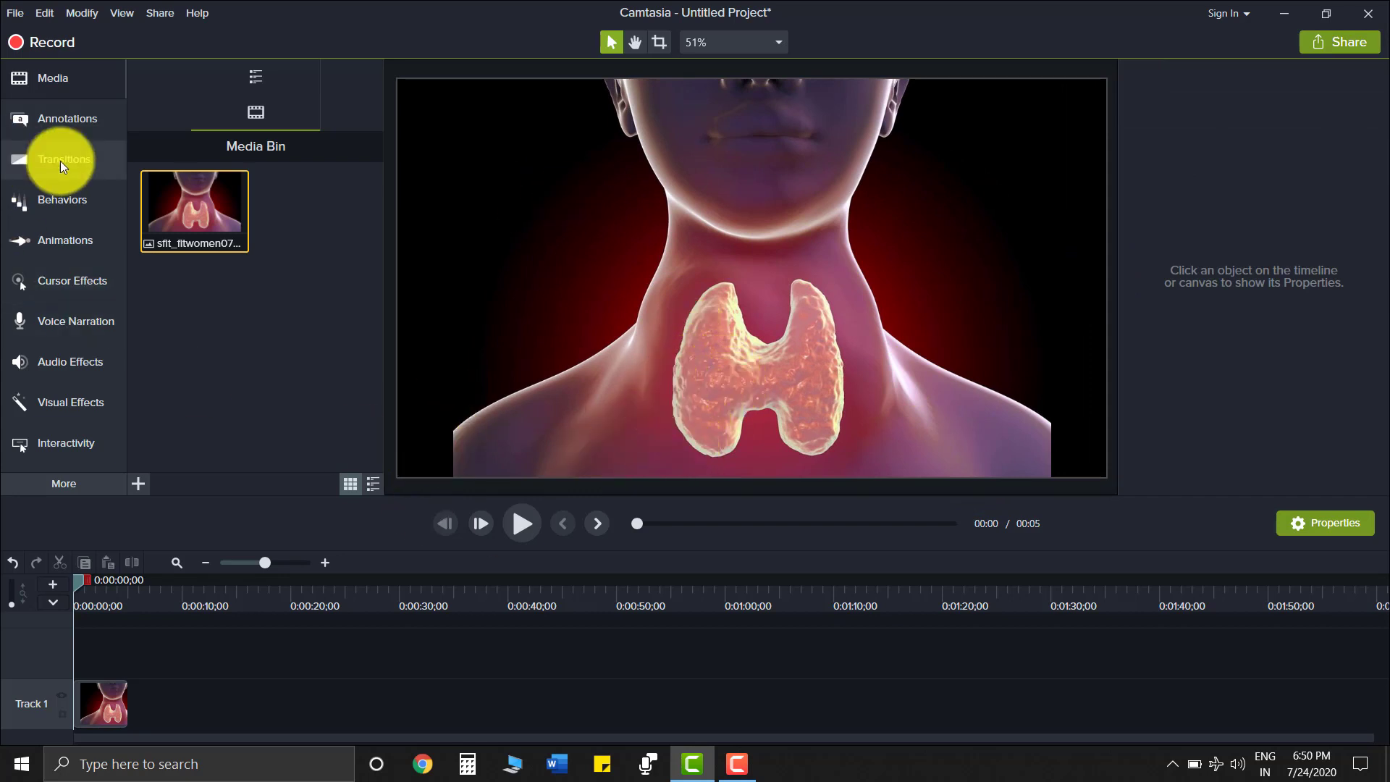
Import the thyroid gland PNG (file201405-thyroid-glandpng) from the Blender Output folder and place it on the canvas over the neck.
click(42, 122)
click(49, 91)
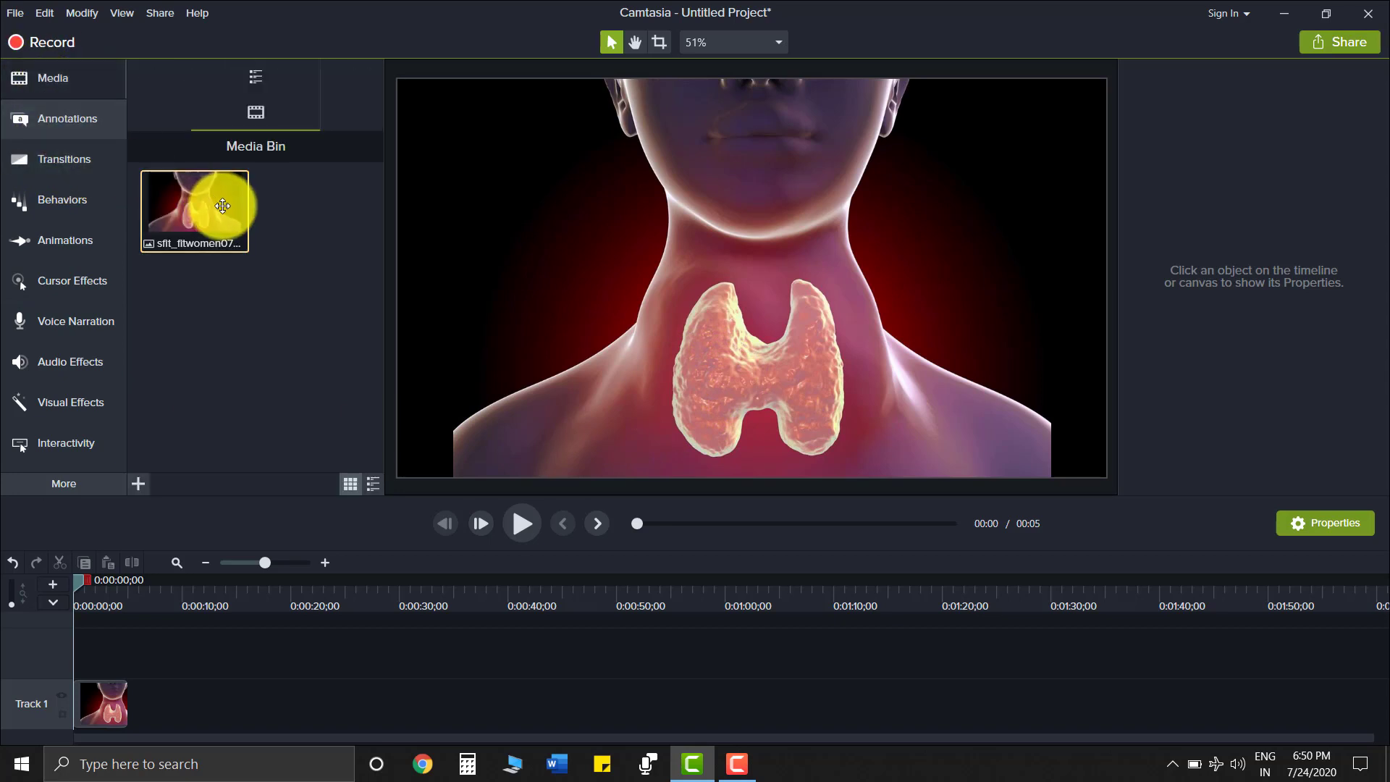
right_click(298, 237)
click(307, 246)
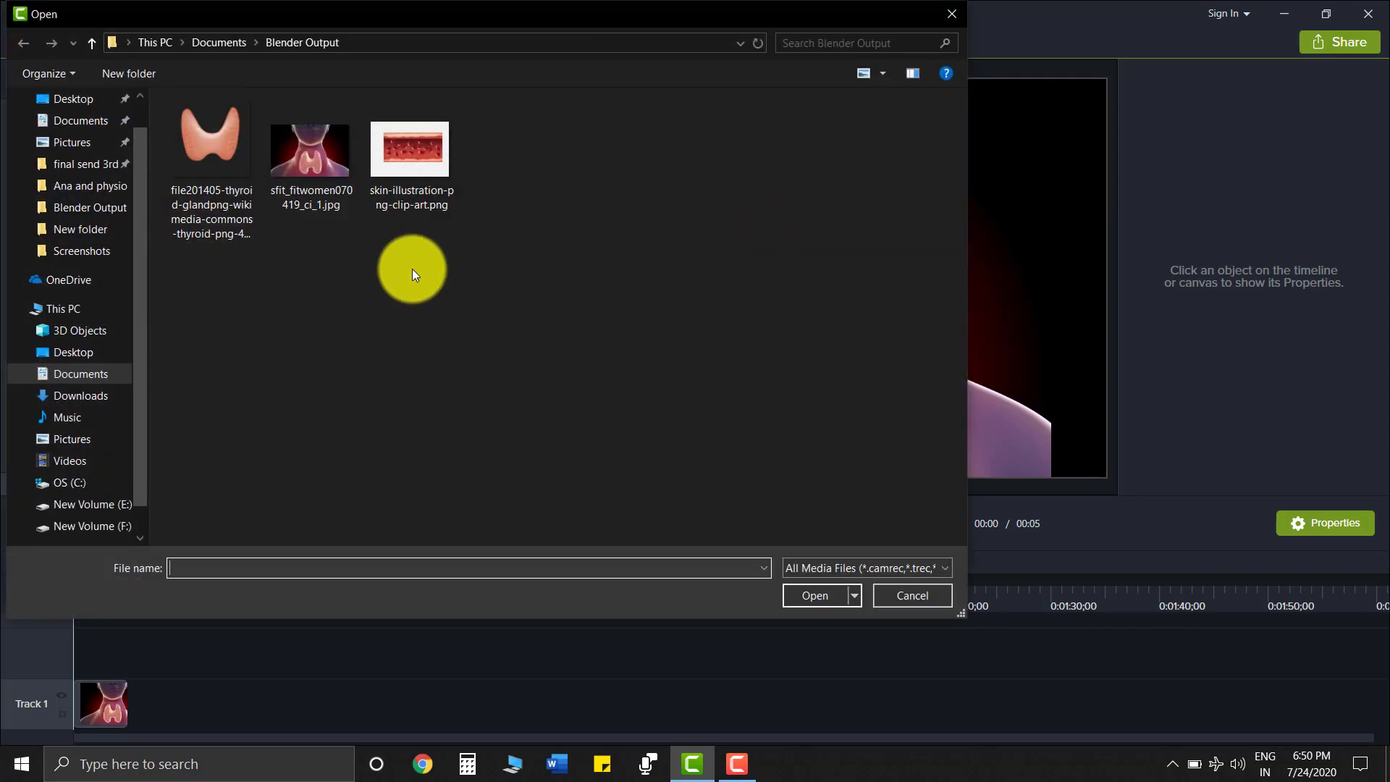
double_click(179, 158)
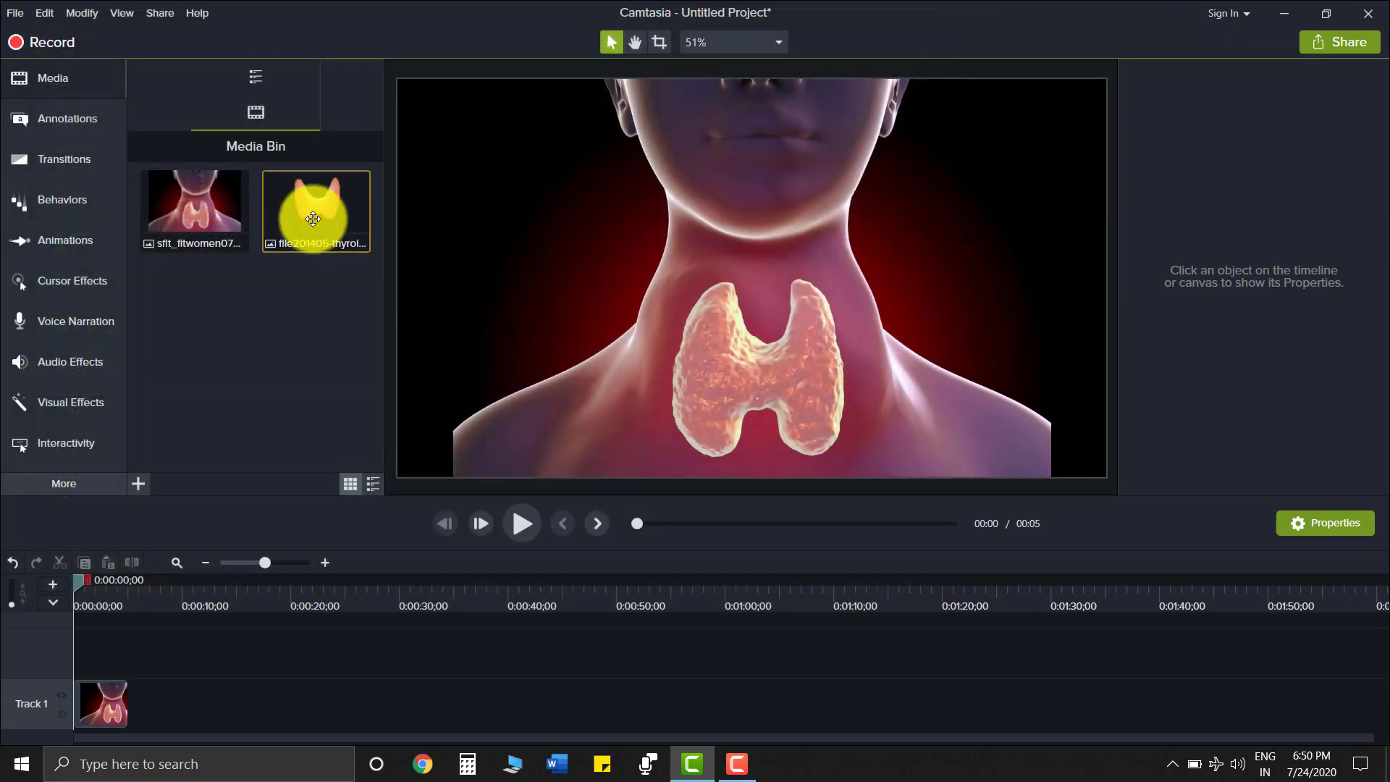
drag(310, 211, 754, 346)
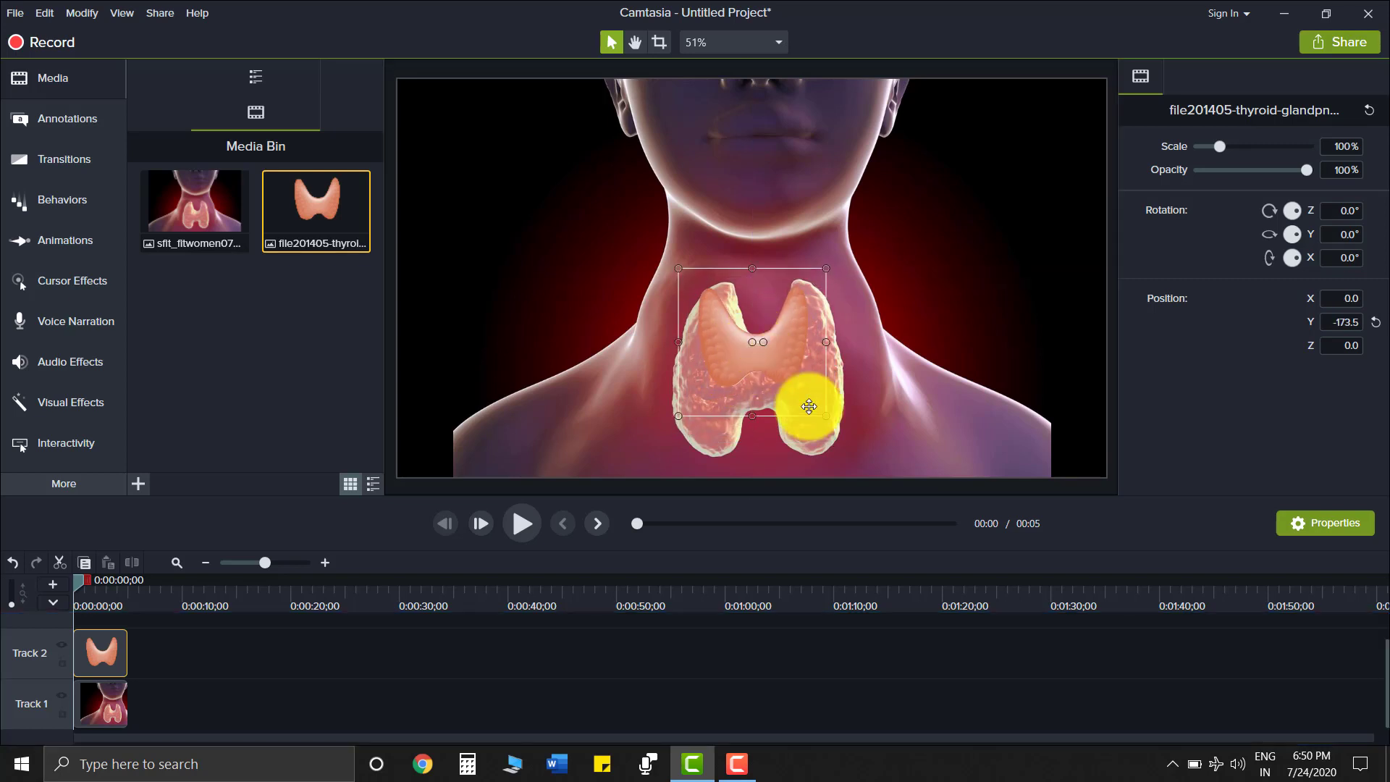
Move the thyroid gland image to the canvas's upper-left corner and scale it to about 50.9%.
drag(826, 417, 868, 473)
drag(767, 374, 532, 190)
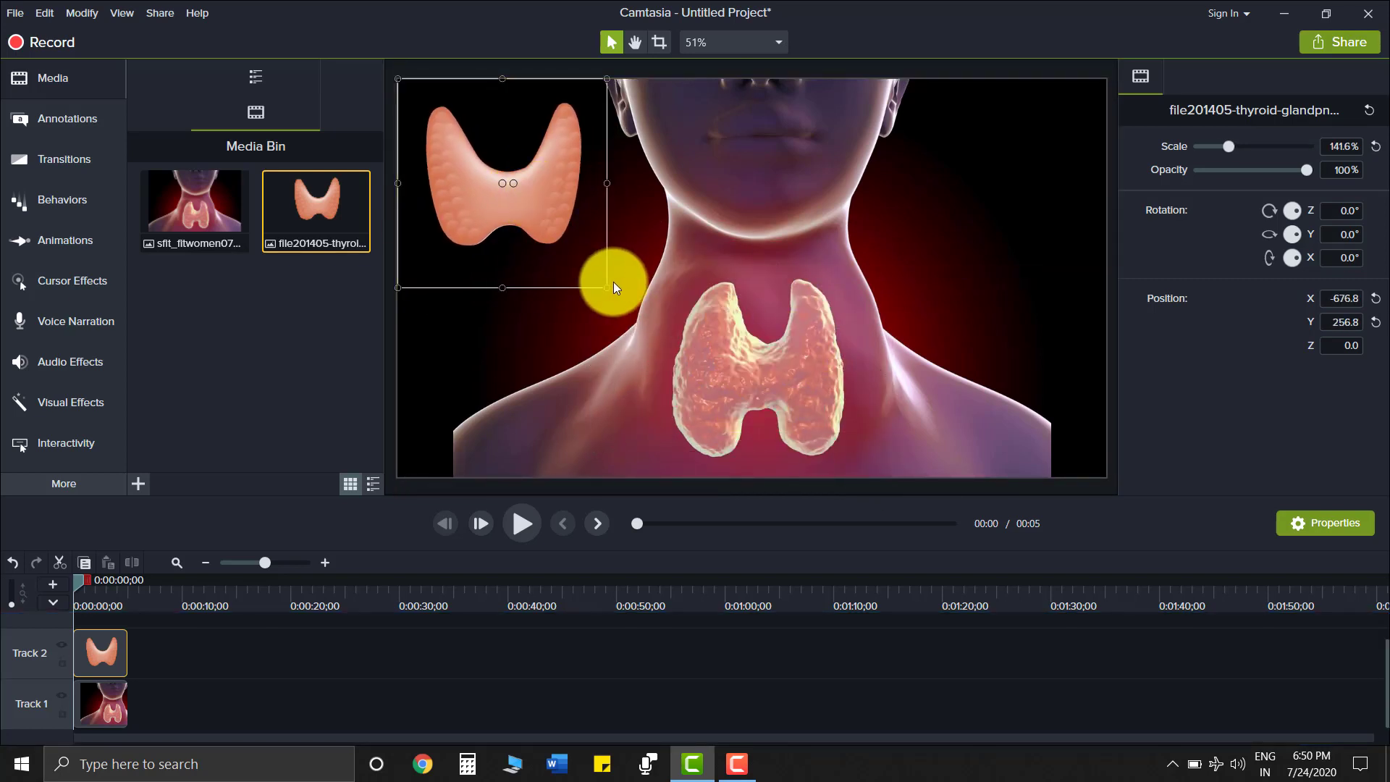
drag(605, 287, 472, 153)
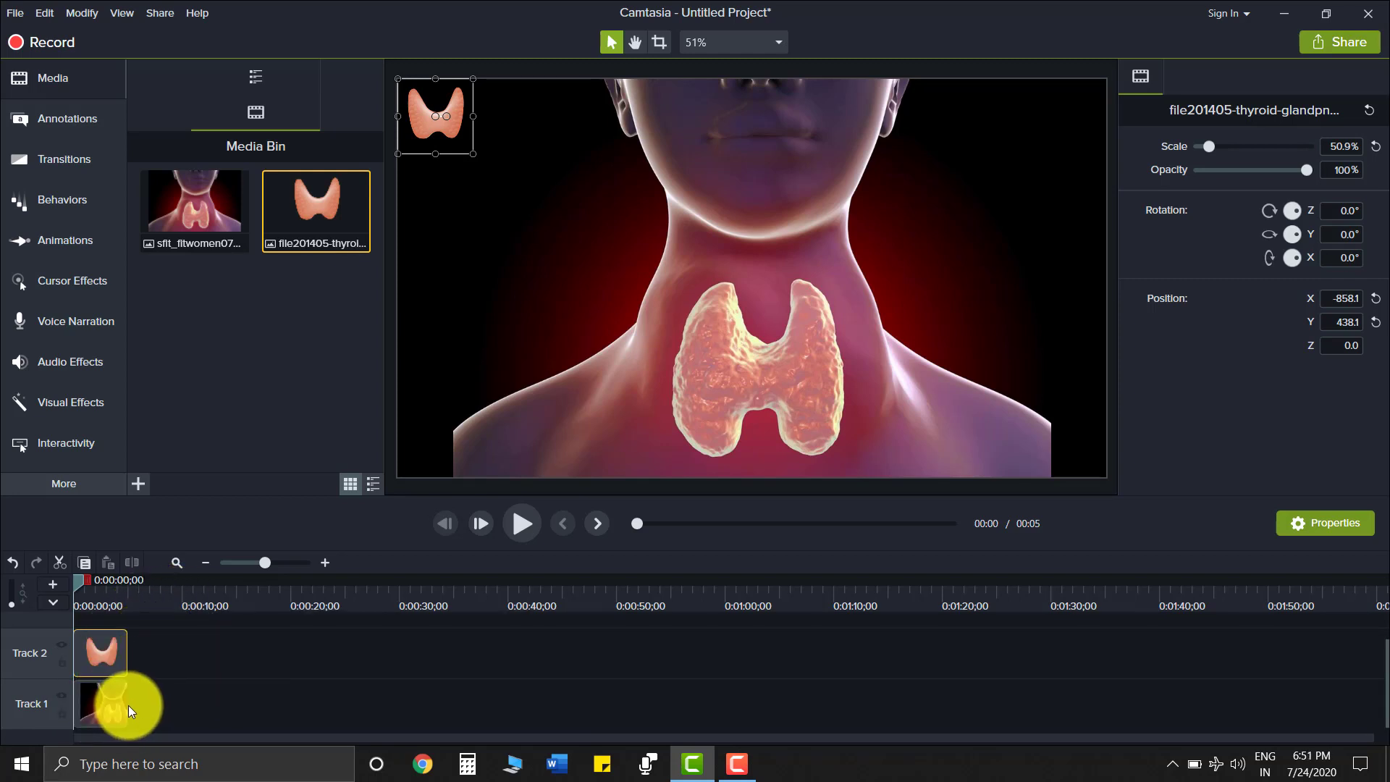
Extend the neck image and thyroid gland clips on the timeline to about 32 seconds.
drag(127, 704, 440, 714)
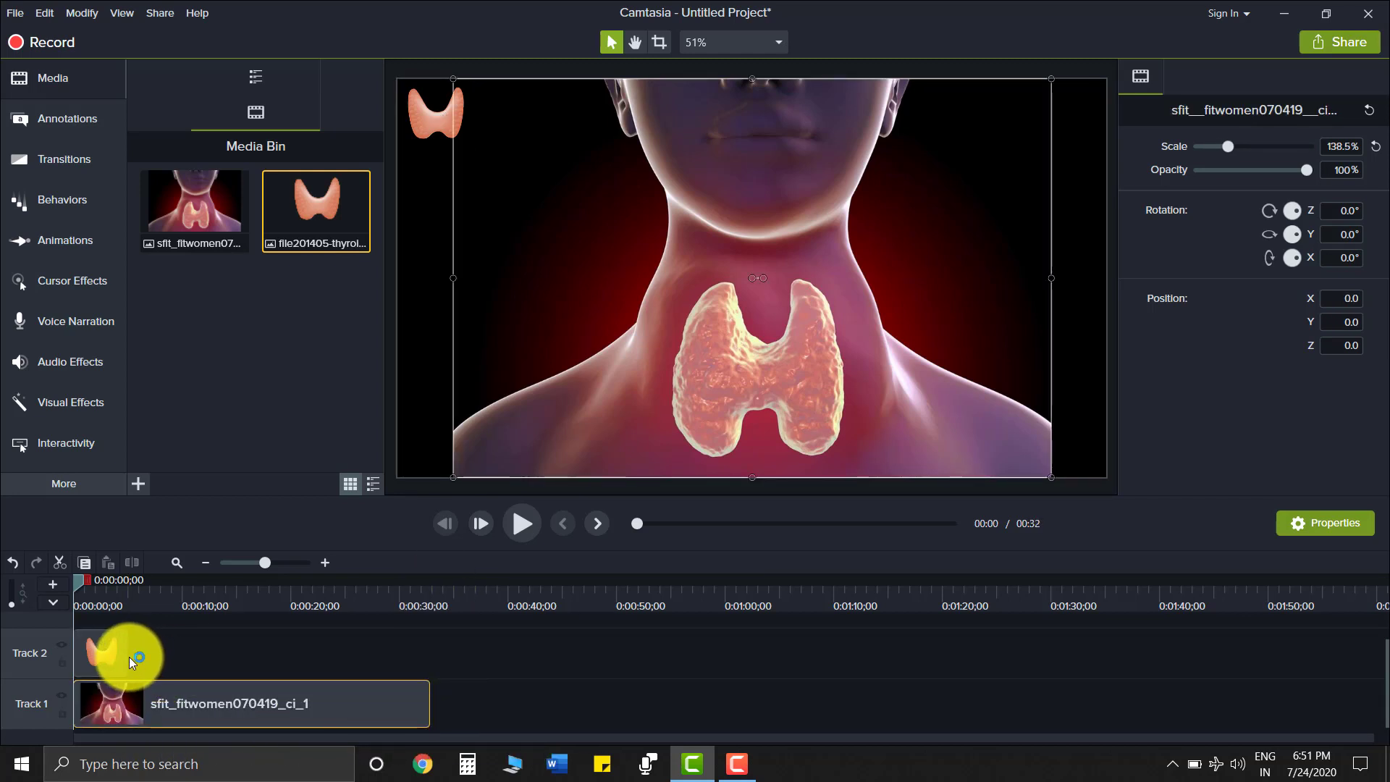
drag(127, 656, 420, 650)
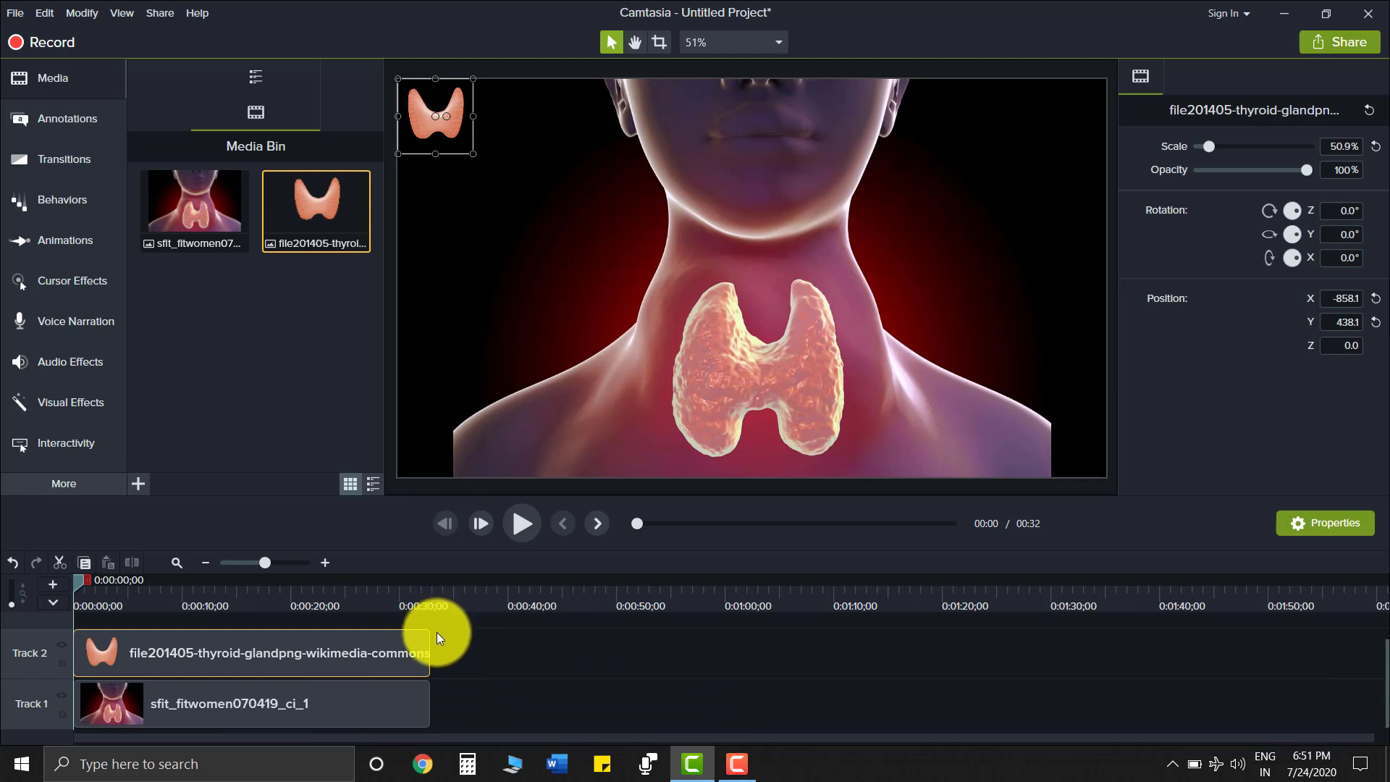
Zoom in on the timeline, scrub through the extended clips and leave the playhead at about 0:00:17;28.
click(320, 593)
drag(321, 594, 196, 617)
ctrl+scroll(246, 653, up, 4)
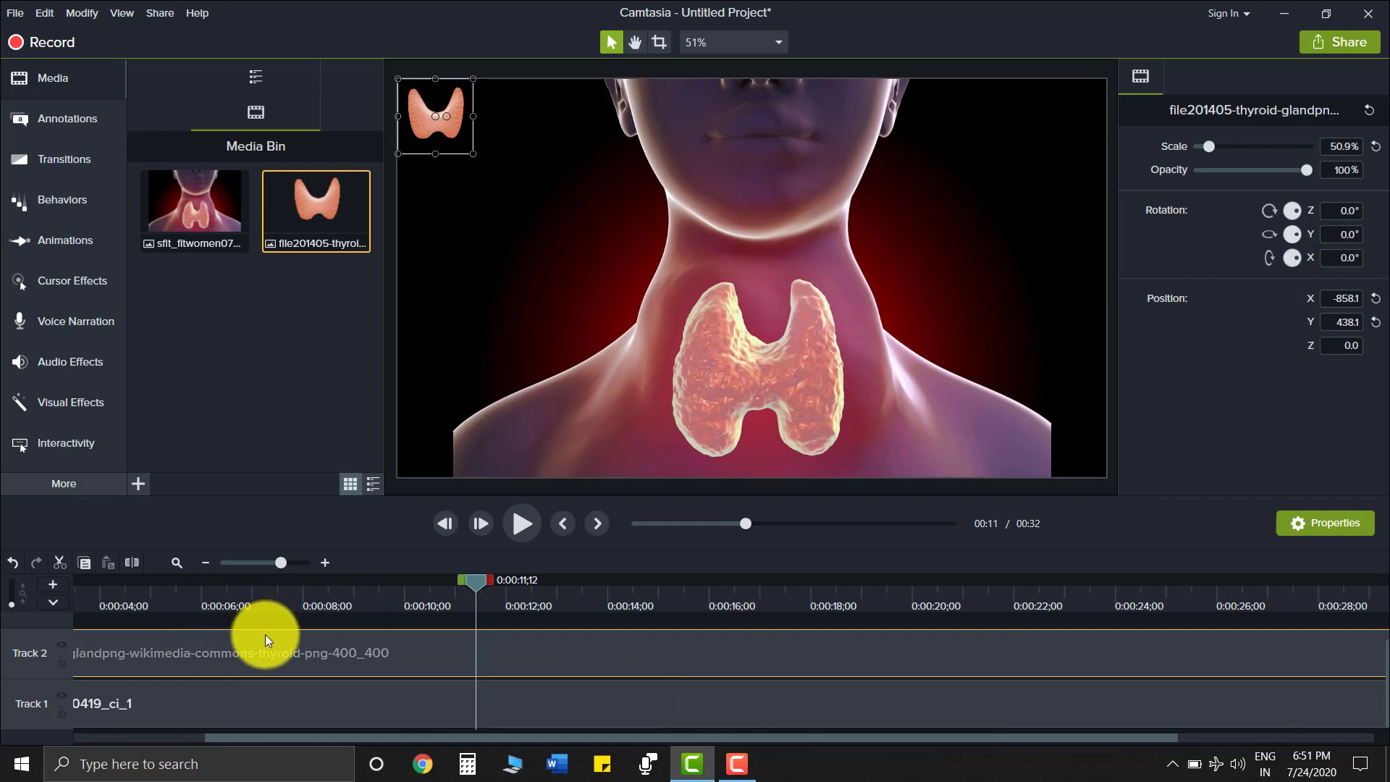
ctrl+scroll(265, 634, down, 2)
drag(476, 588, 411, 655)
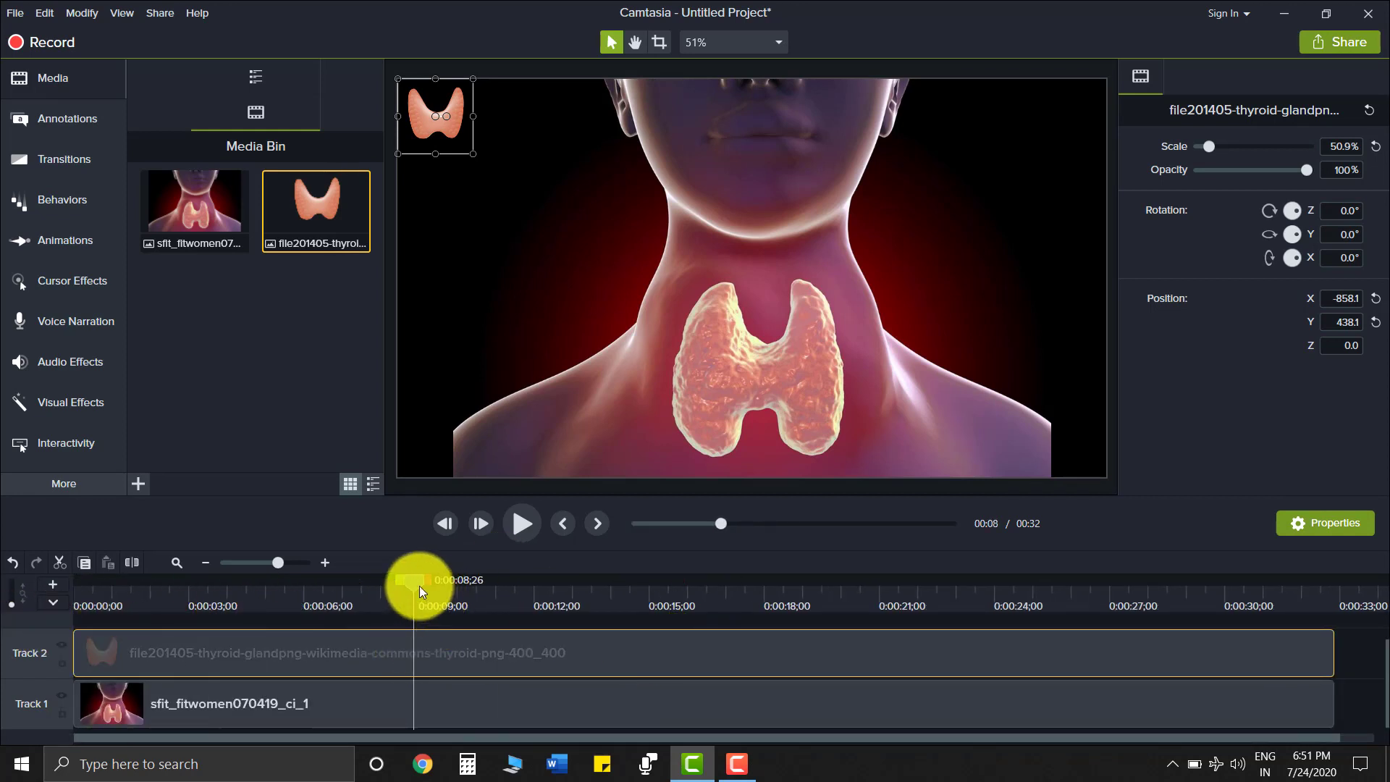
drag(397, 585, 266, 655)
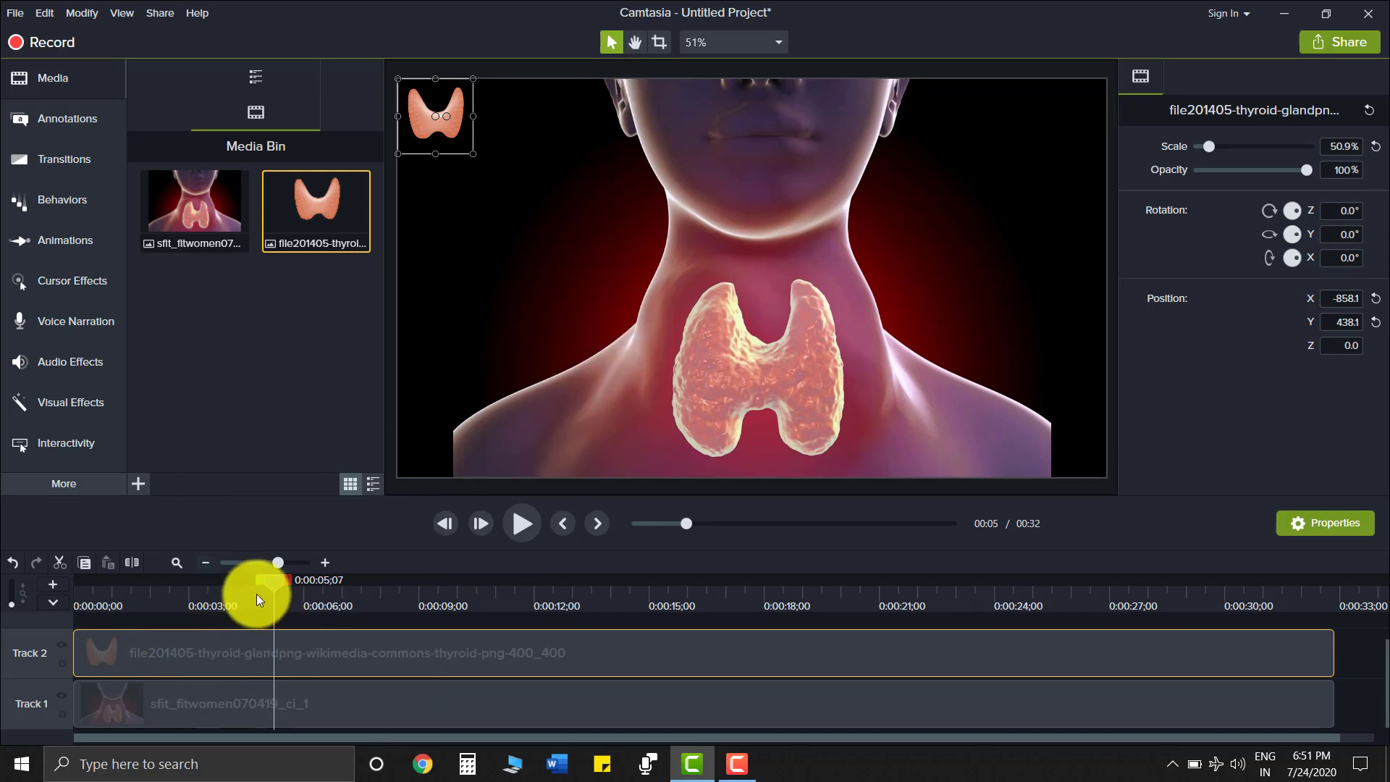
drag(306, 580, 779, 623)
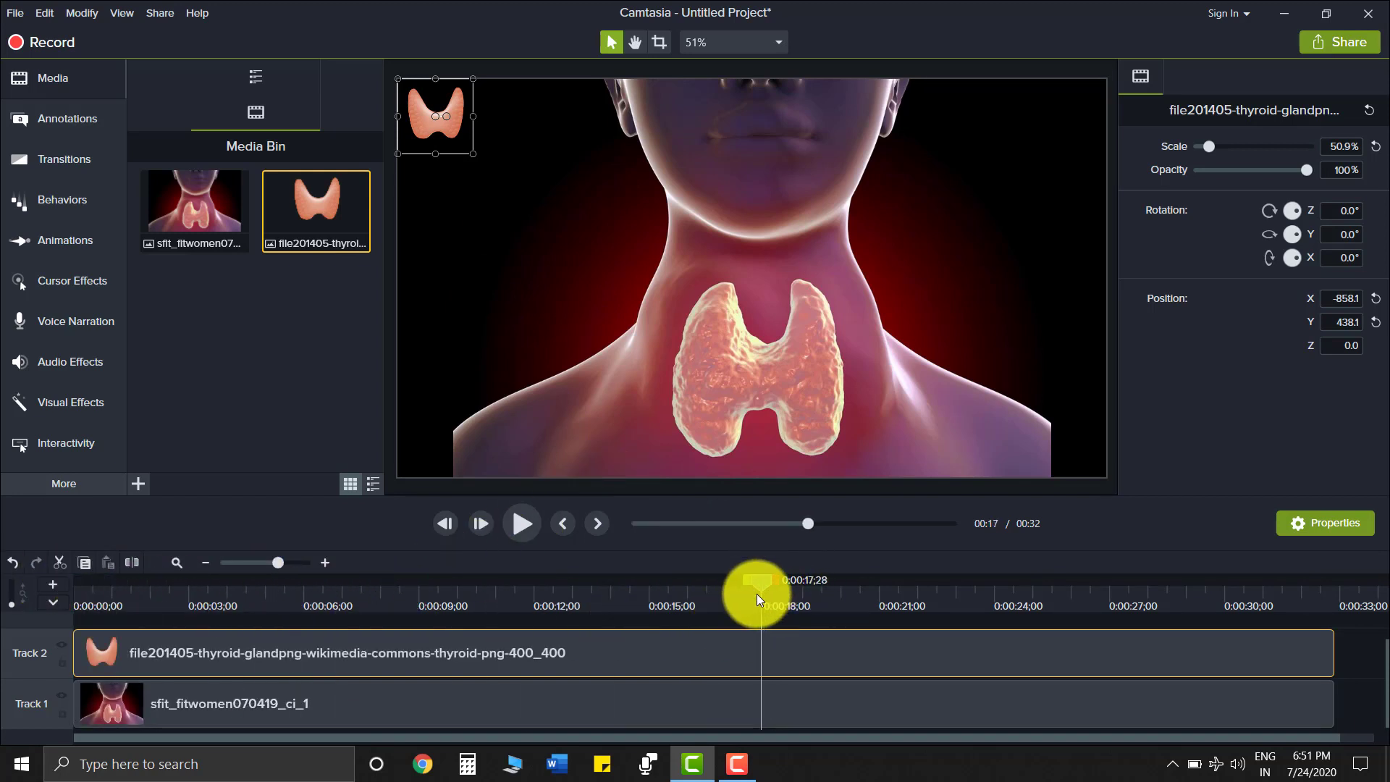
Add a plain text callout in the Basic style beside the neck at the playhead, with the text "Science".
right_click(341, 388)
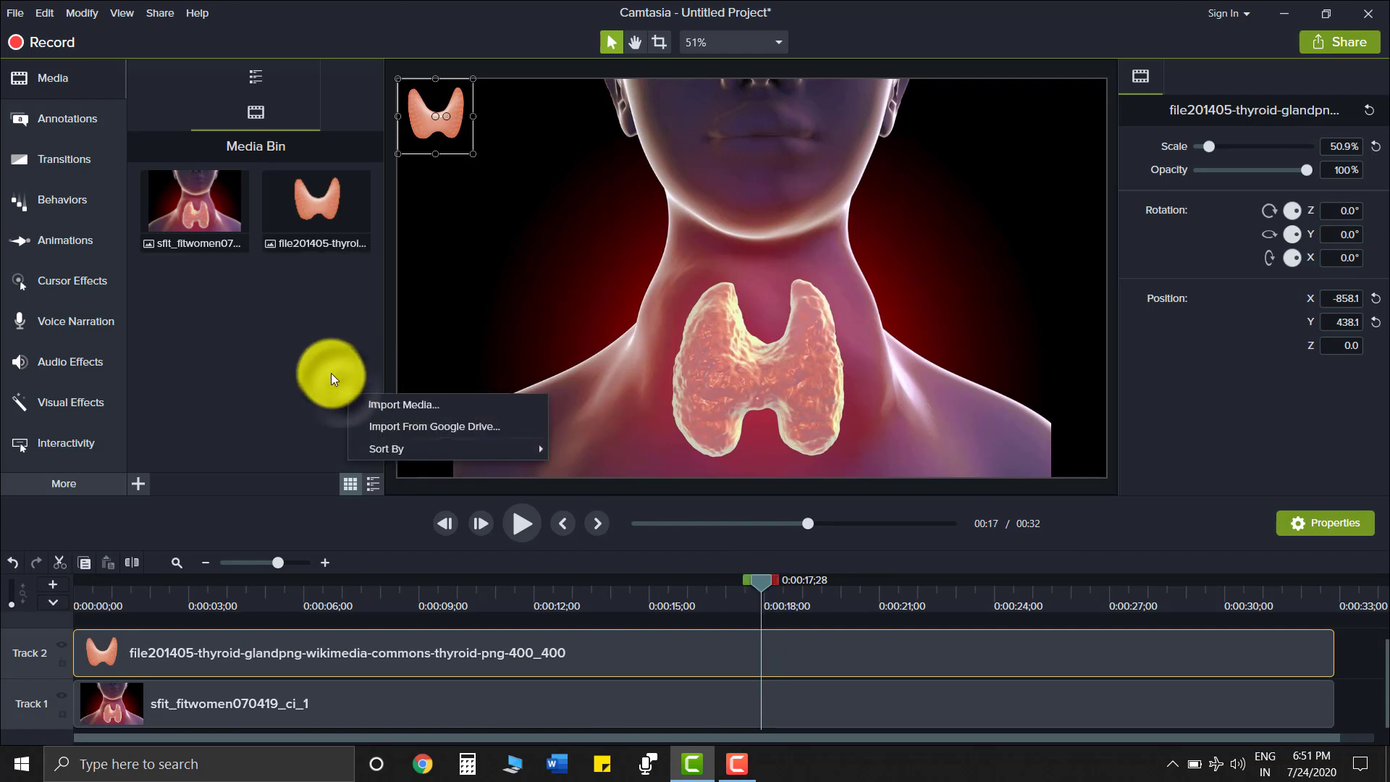
click(334, 361)
click(40, 109)
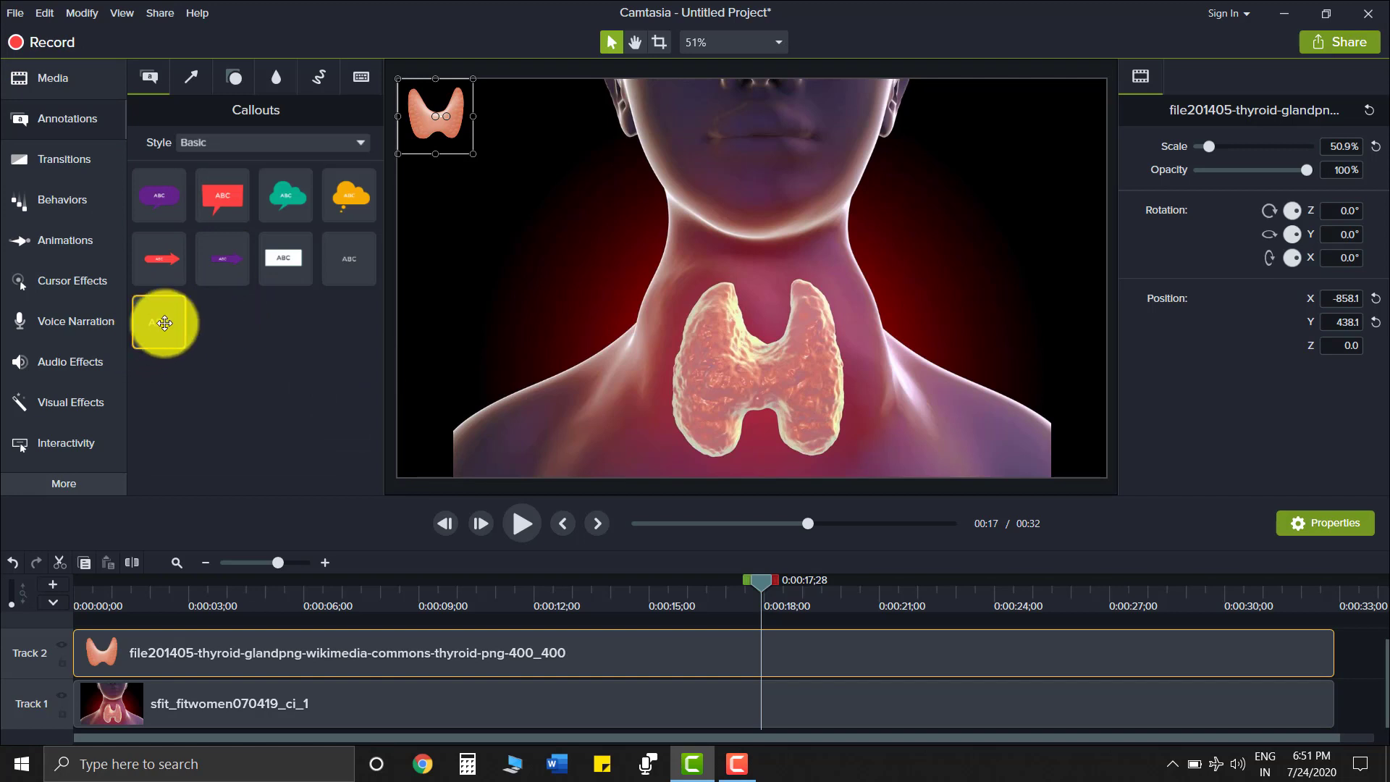
drag(148, 320, 553, 255)
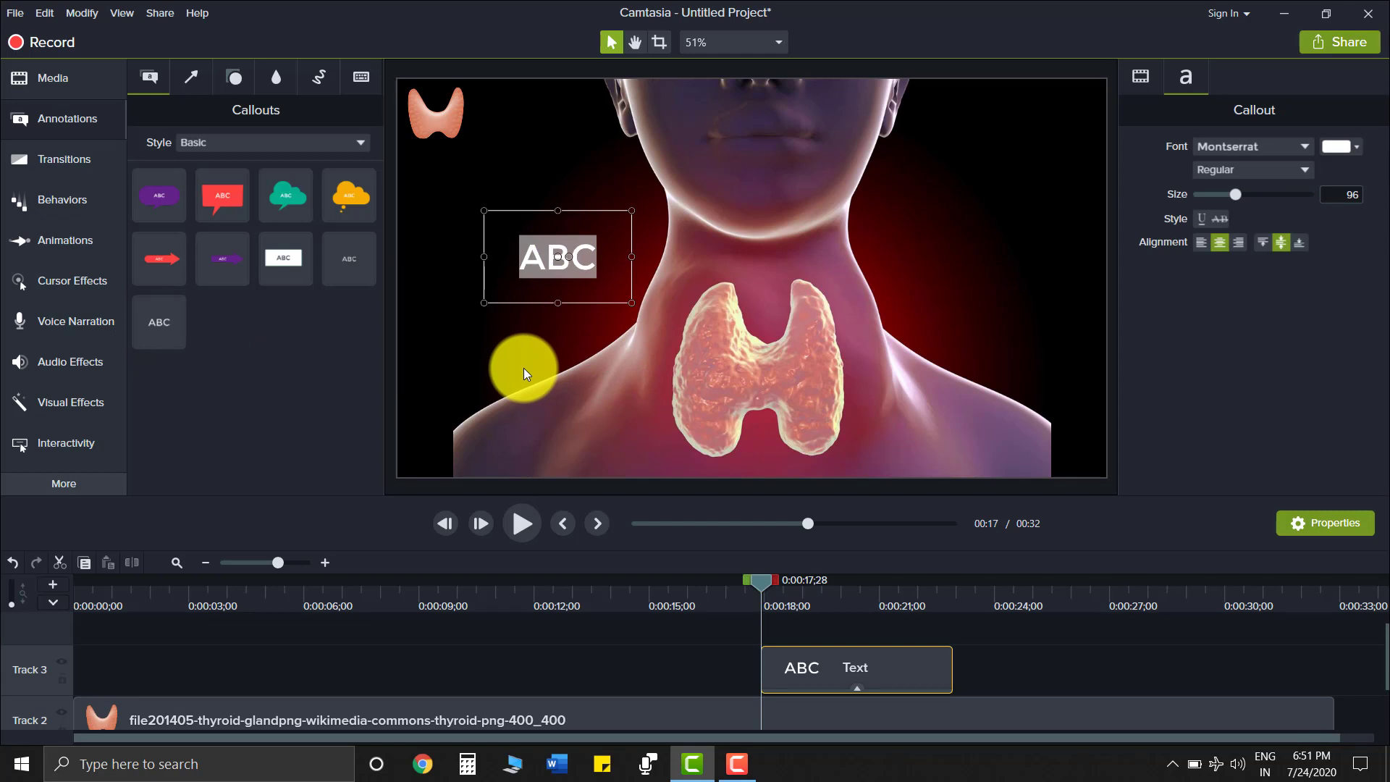
text(S)
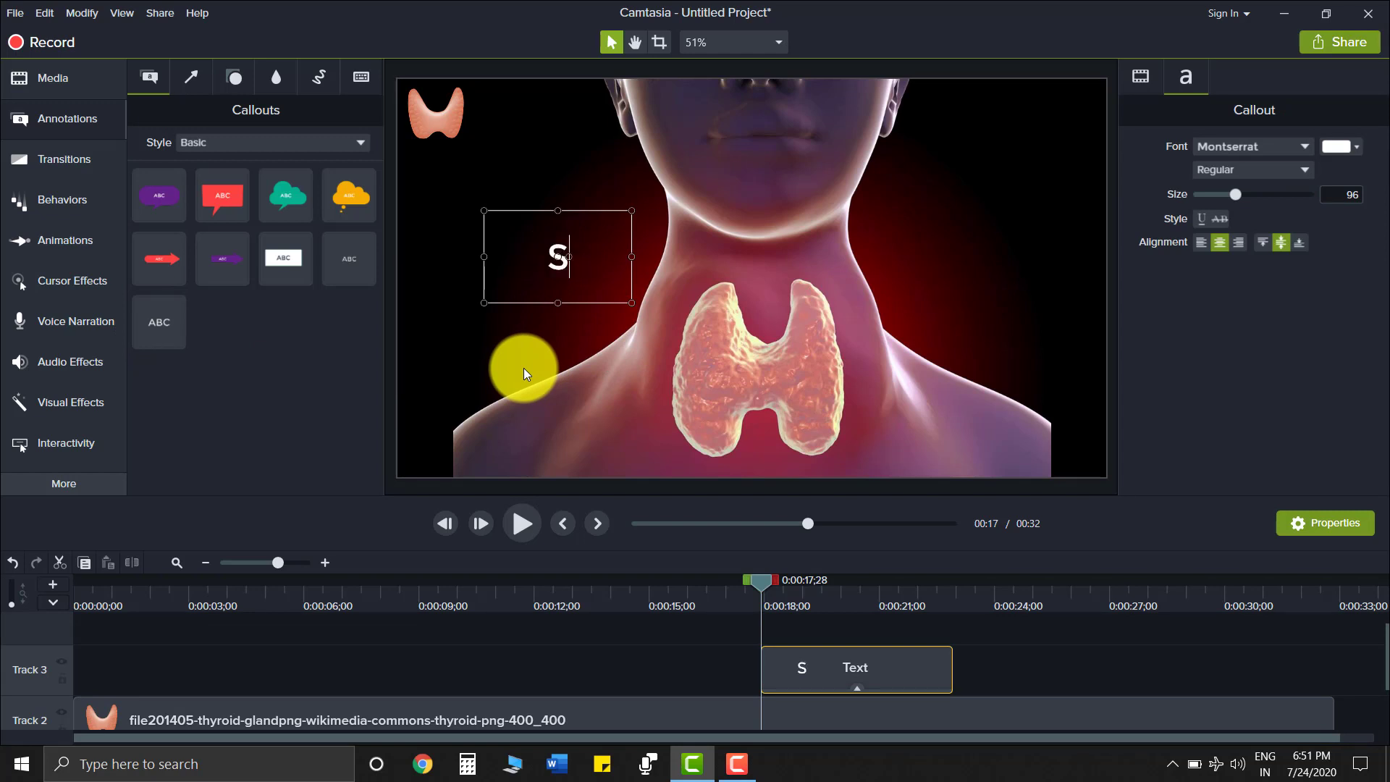
text(cience)
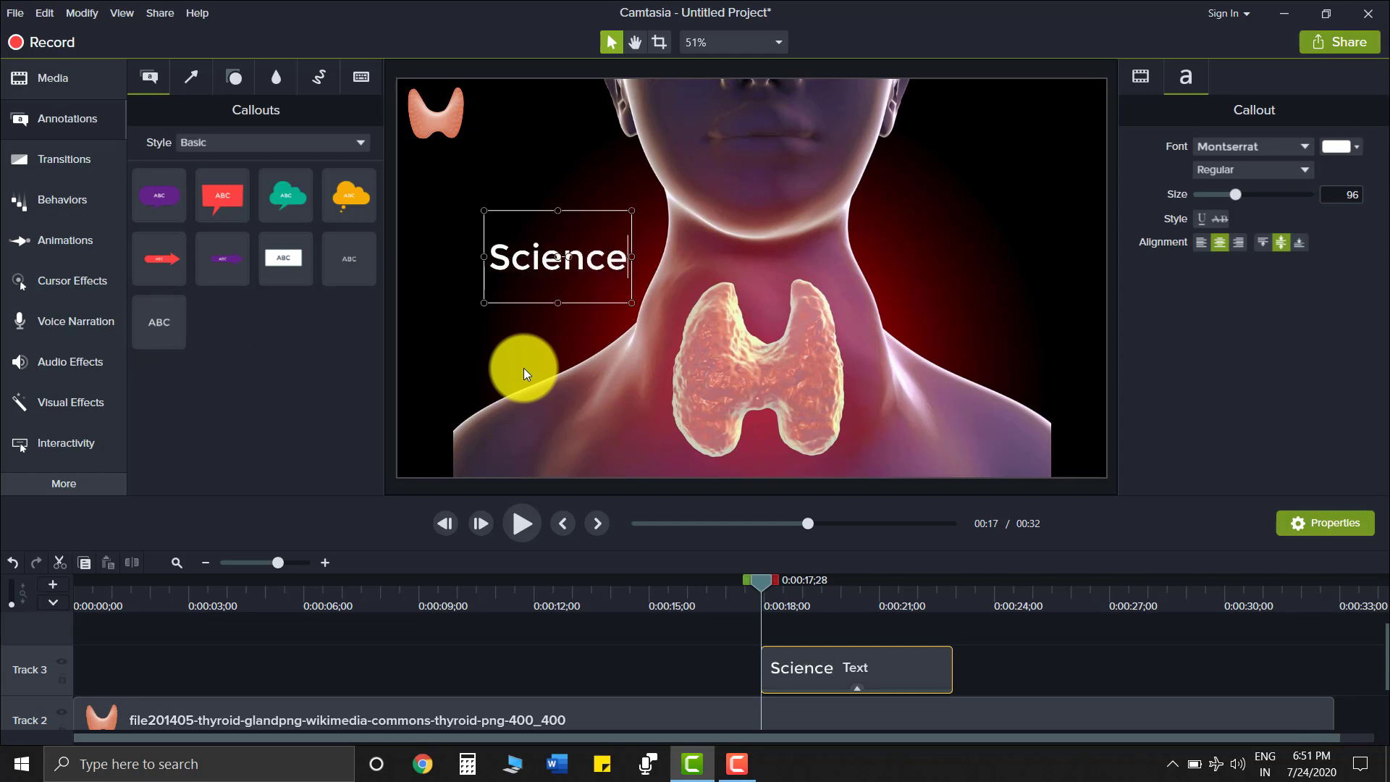
Move the "Science" text to the canvas's left edge, below the small thyroid gland image, and deselect it.
click(615, 235)
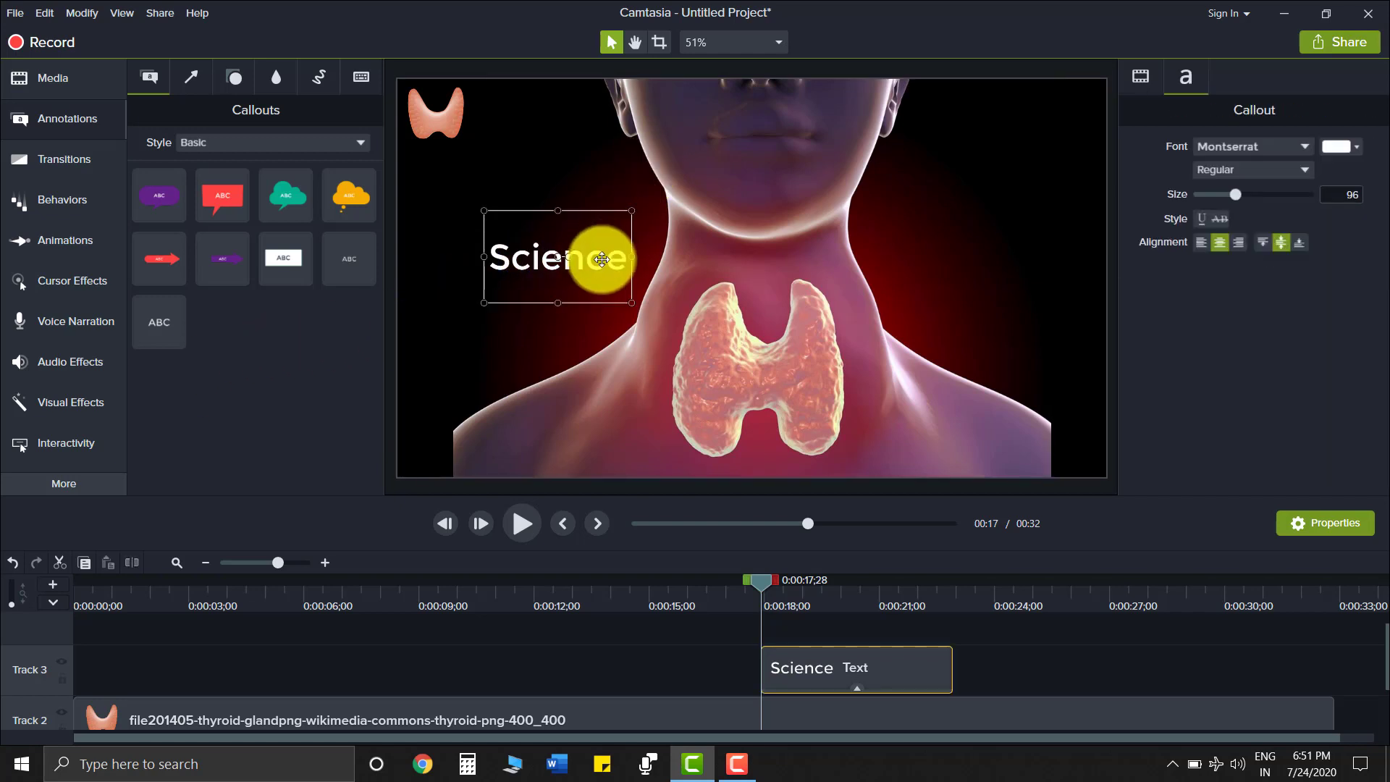
drag(605, 257, 503, 247)
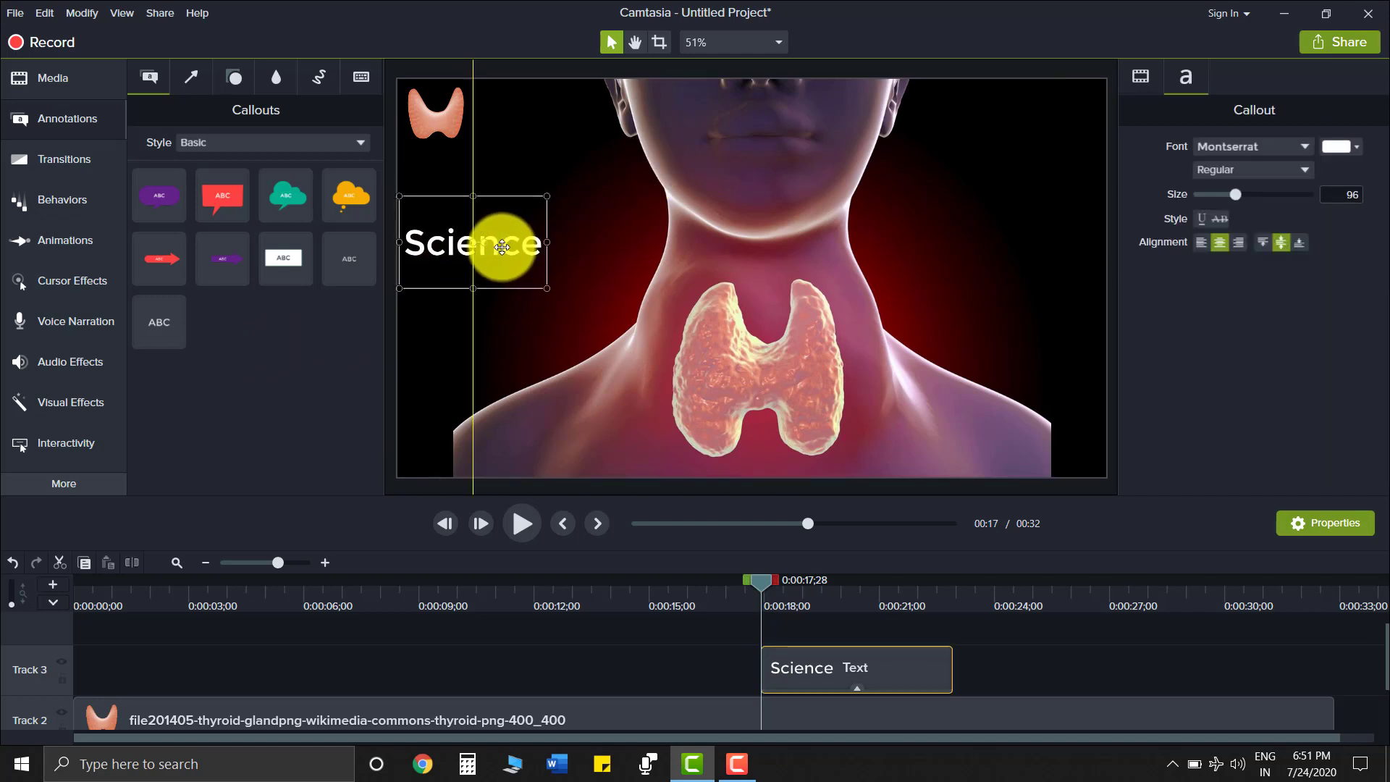
click(528, 152)
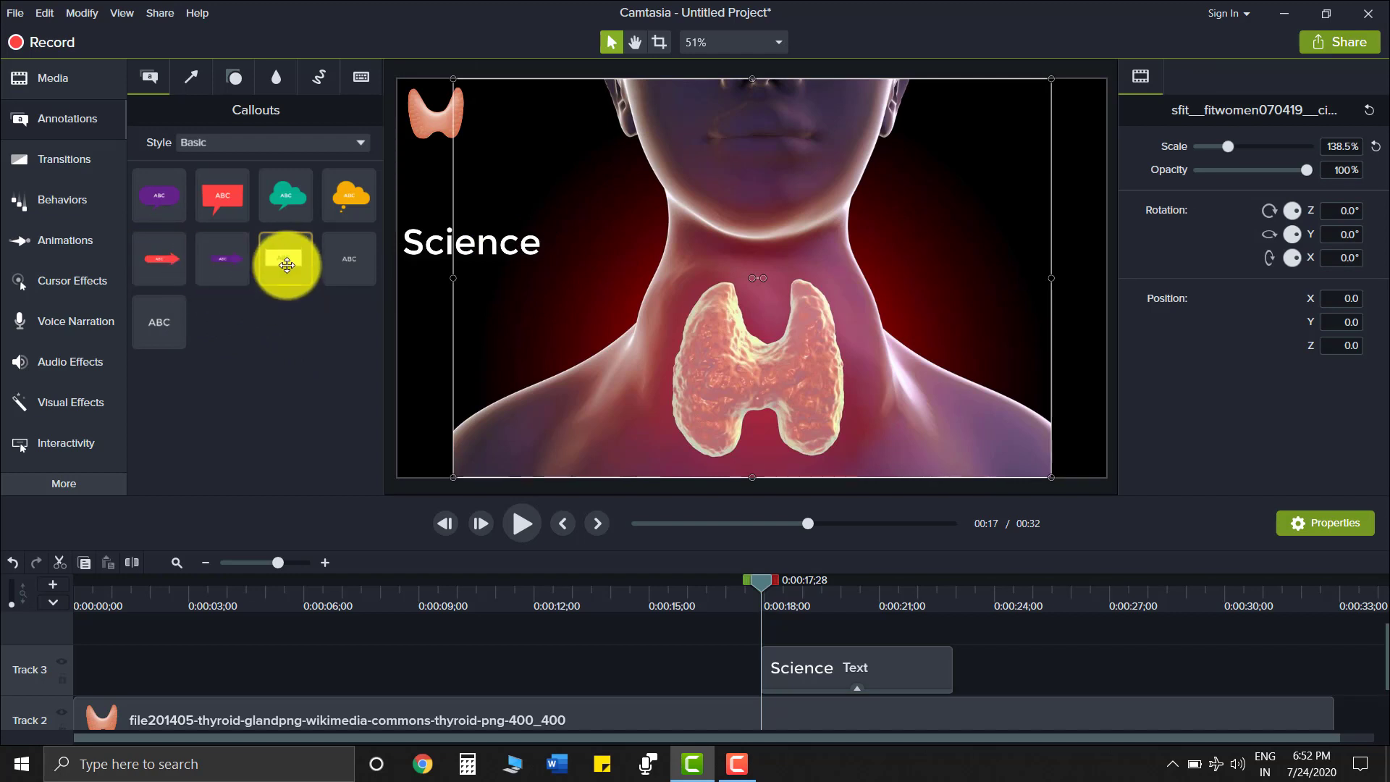
Add a white rectangle callout in the Basic style beside the neck, with the text "Thyroid".
drag(289, 270, 991, 237)
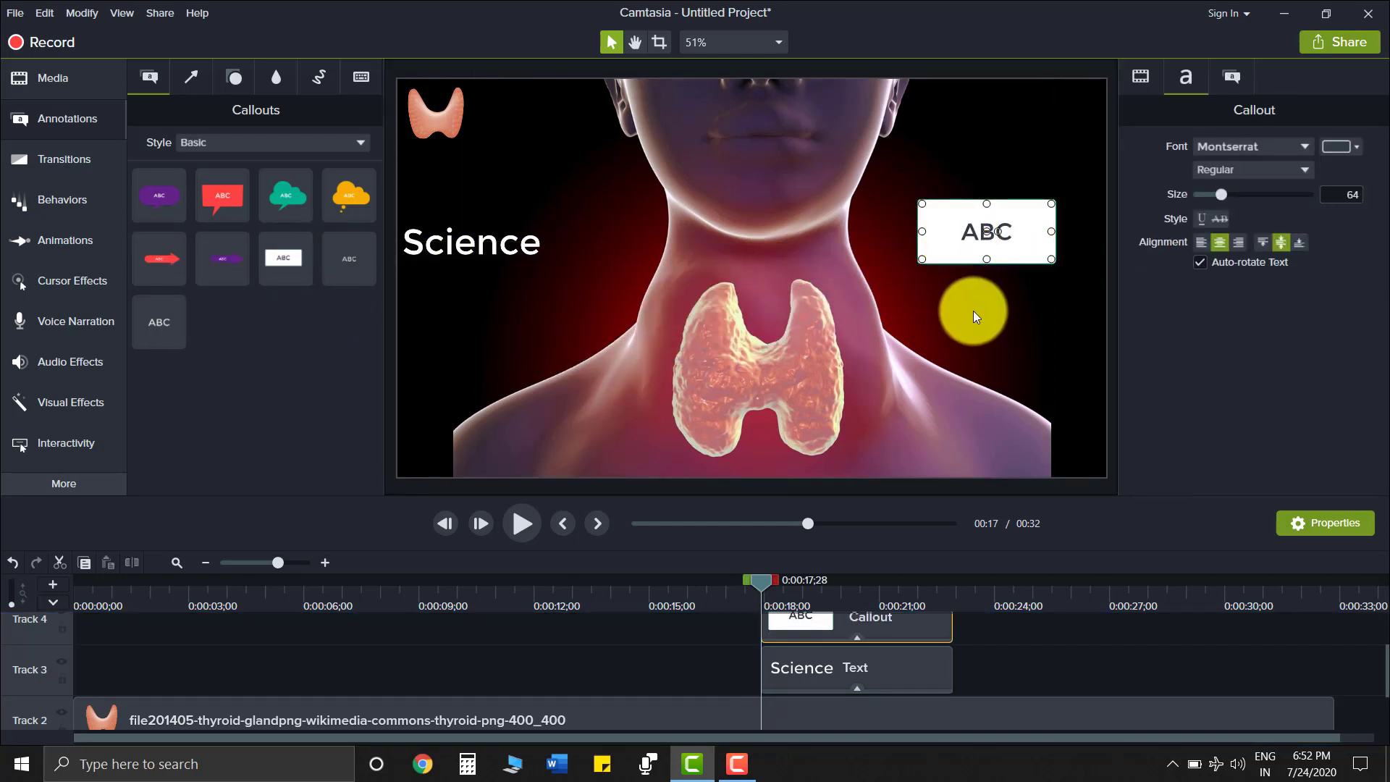
click(974, 311)
click(981, 237)
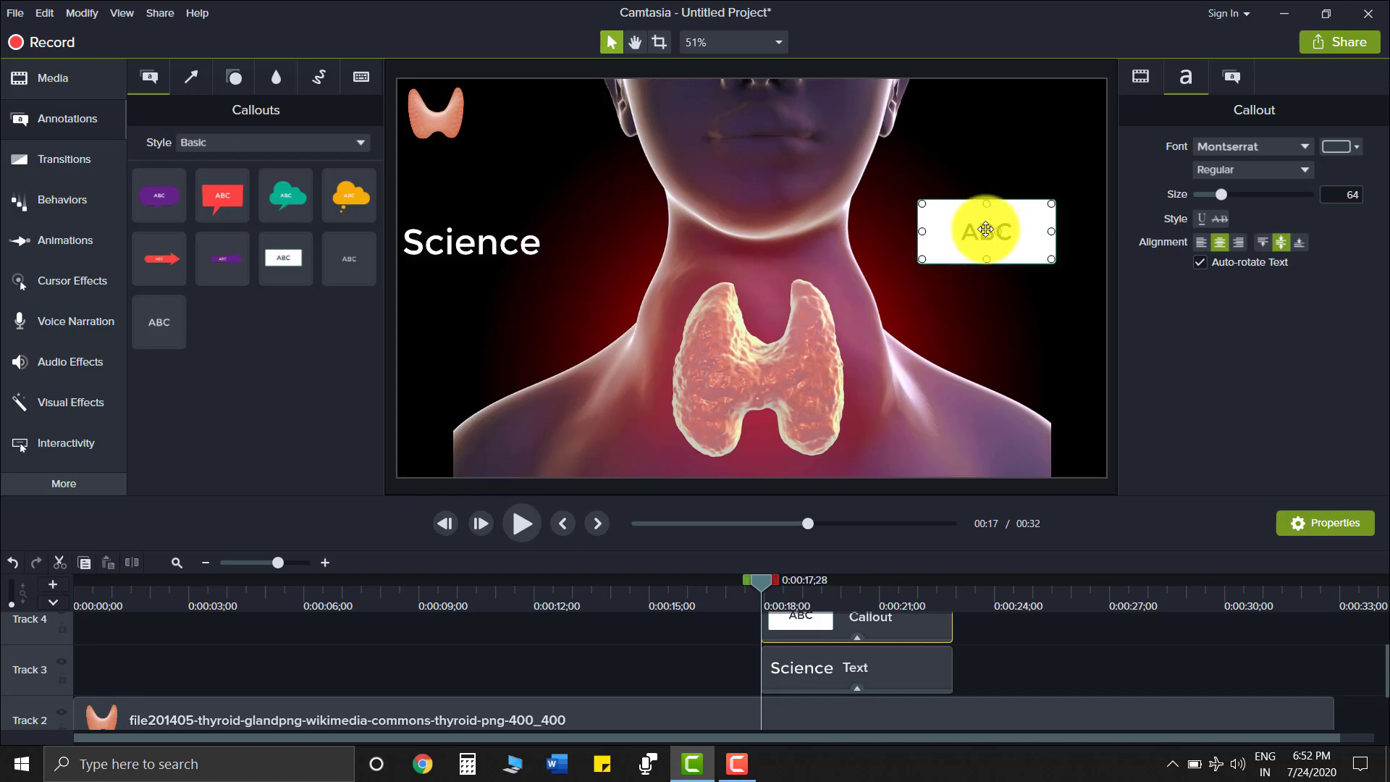
double_click(975, 230)
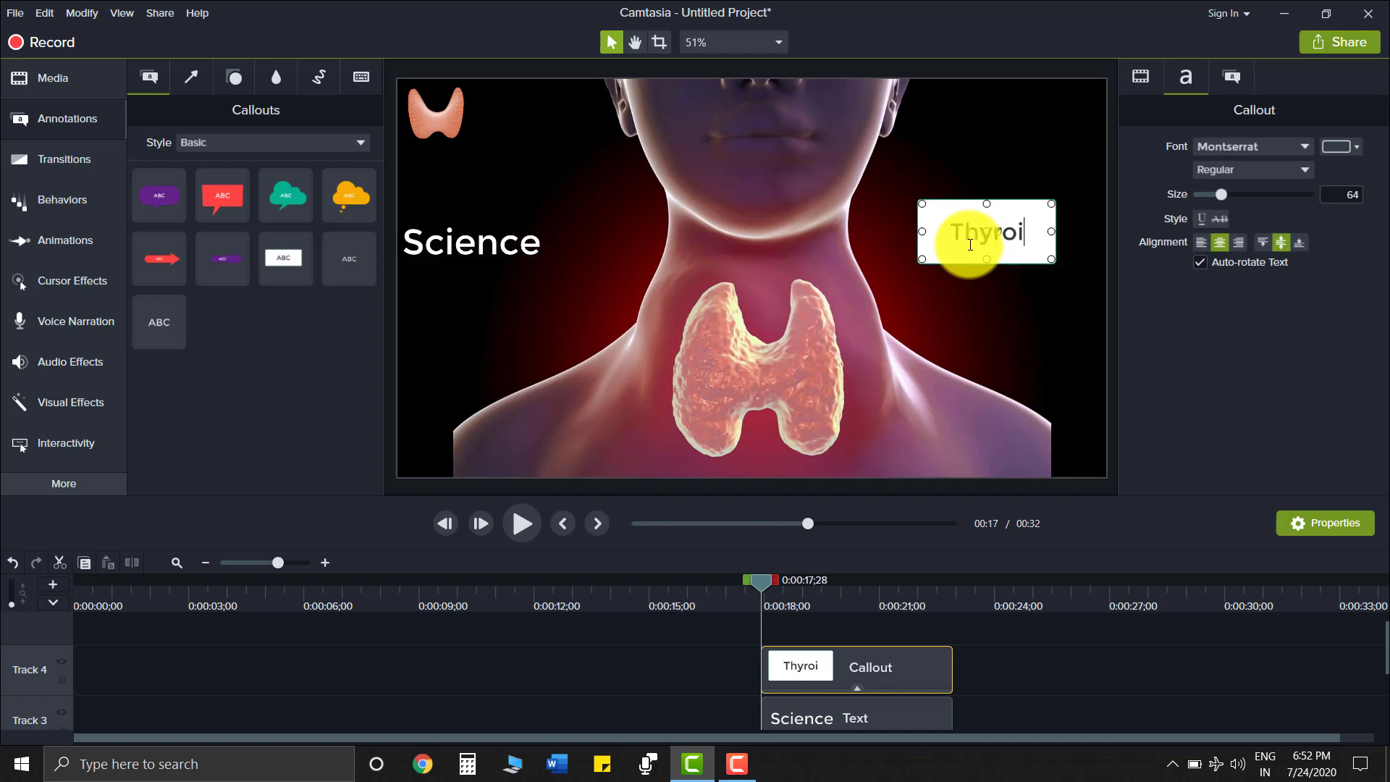
text(d)
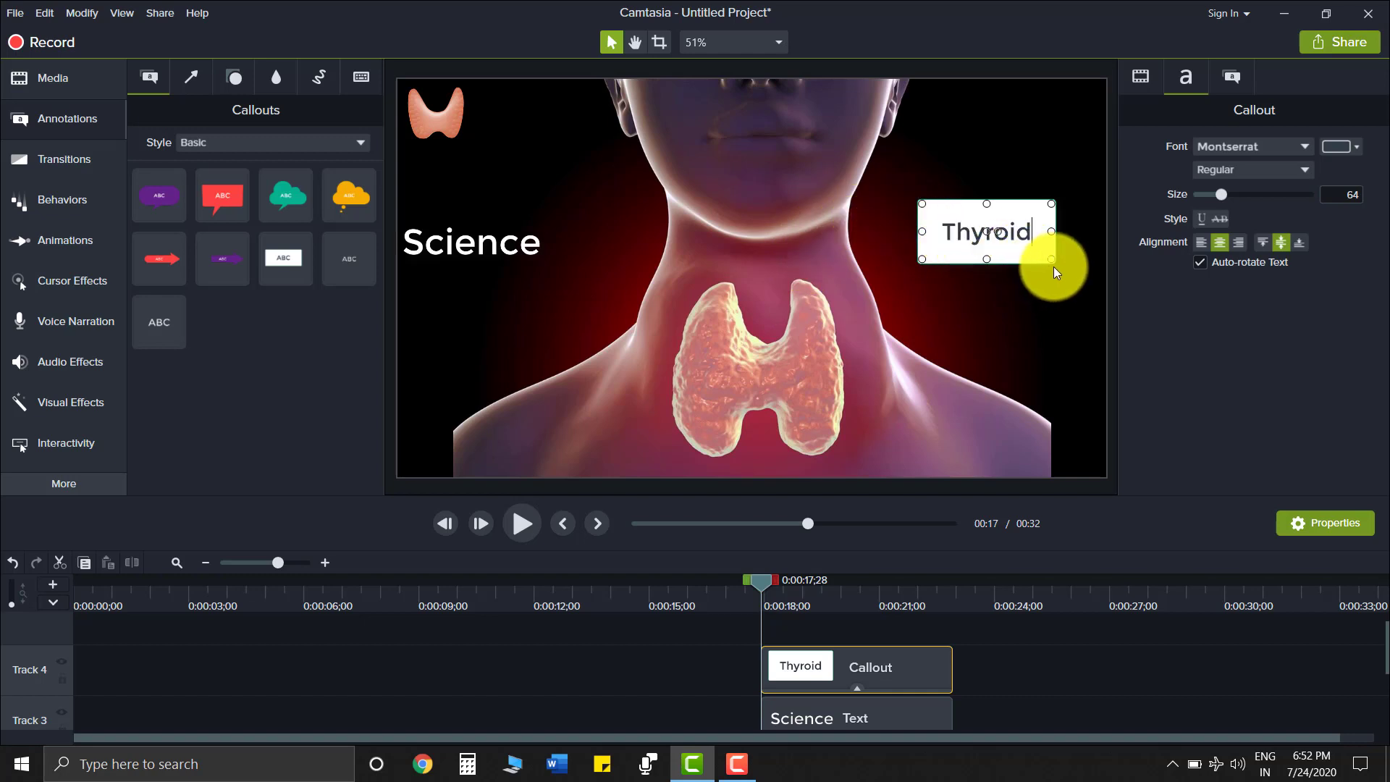
Enlarge the "Thyroid" callout box and set its text to about size 165 in blue.
drag(1051, 261, 1105, 414)
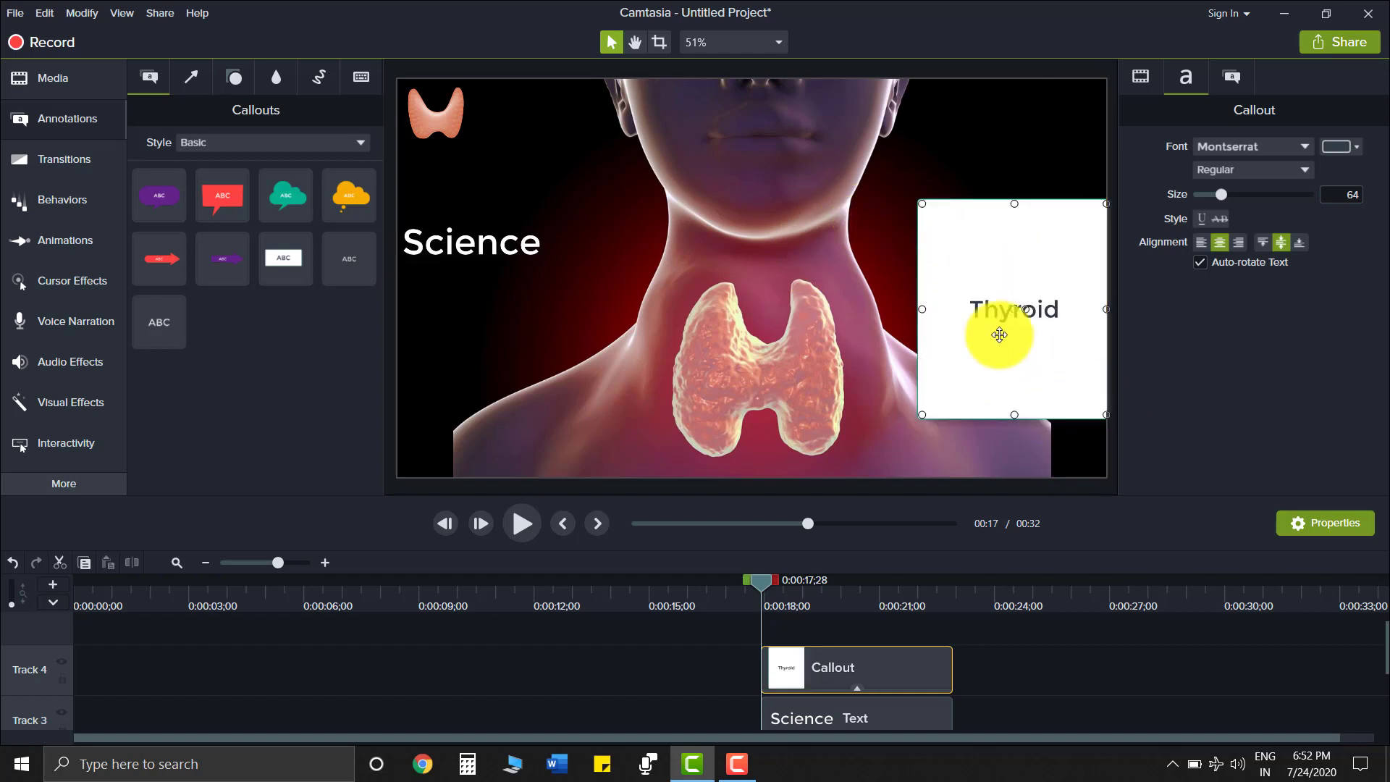
drag(922, 203, 866, 195)
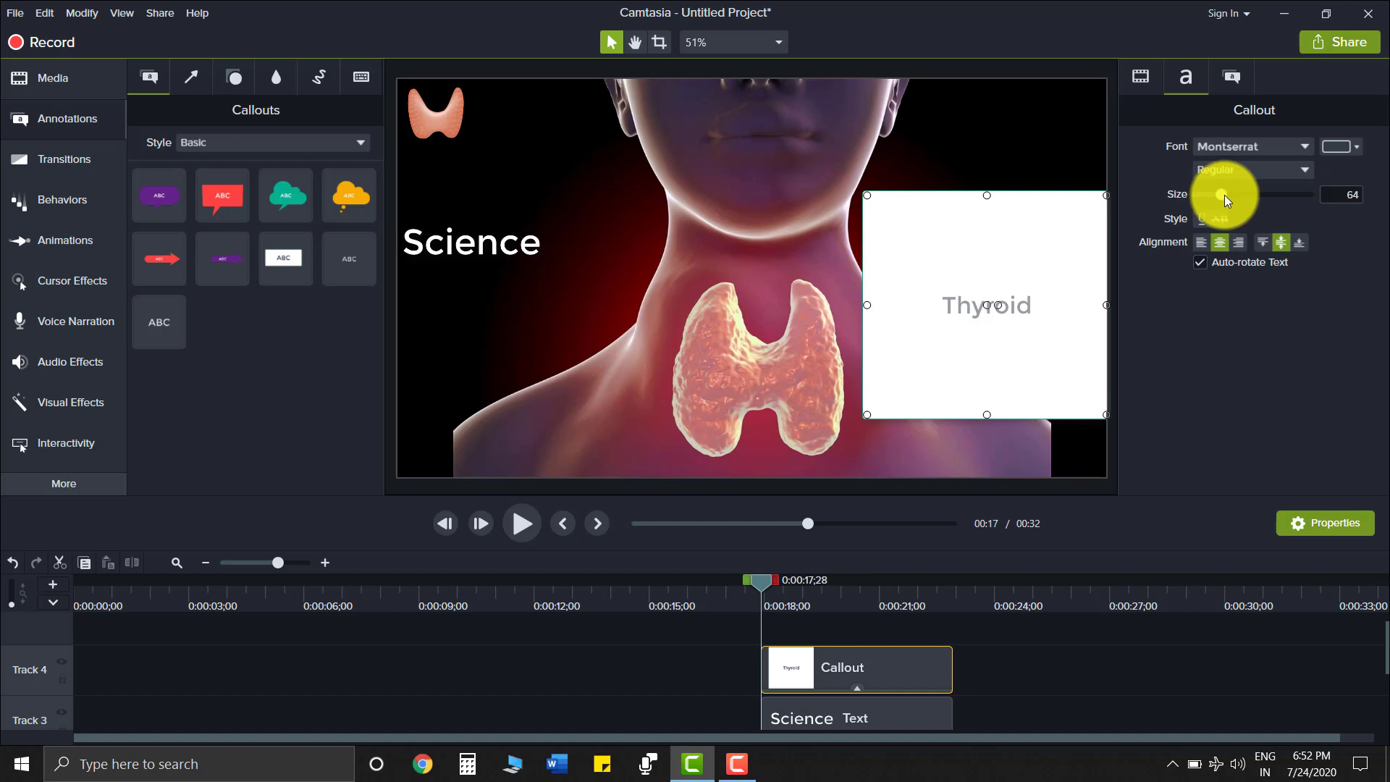
drag(1223, 194, 1268, 210)
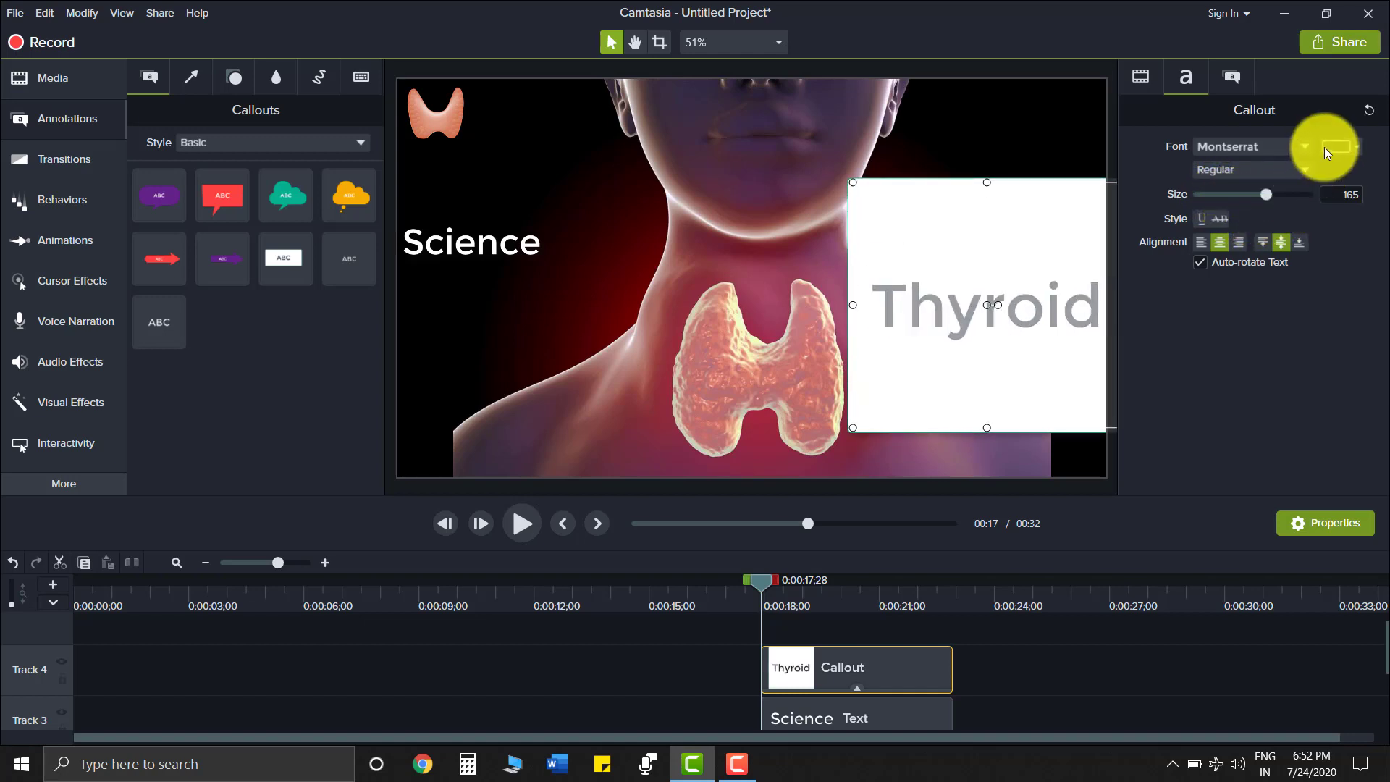
click(1328, 146)
click(1295, 202)
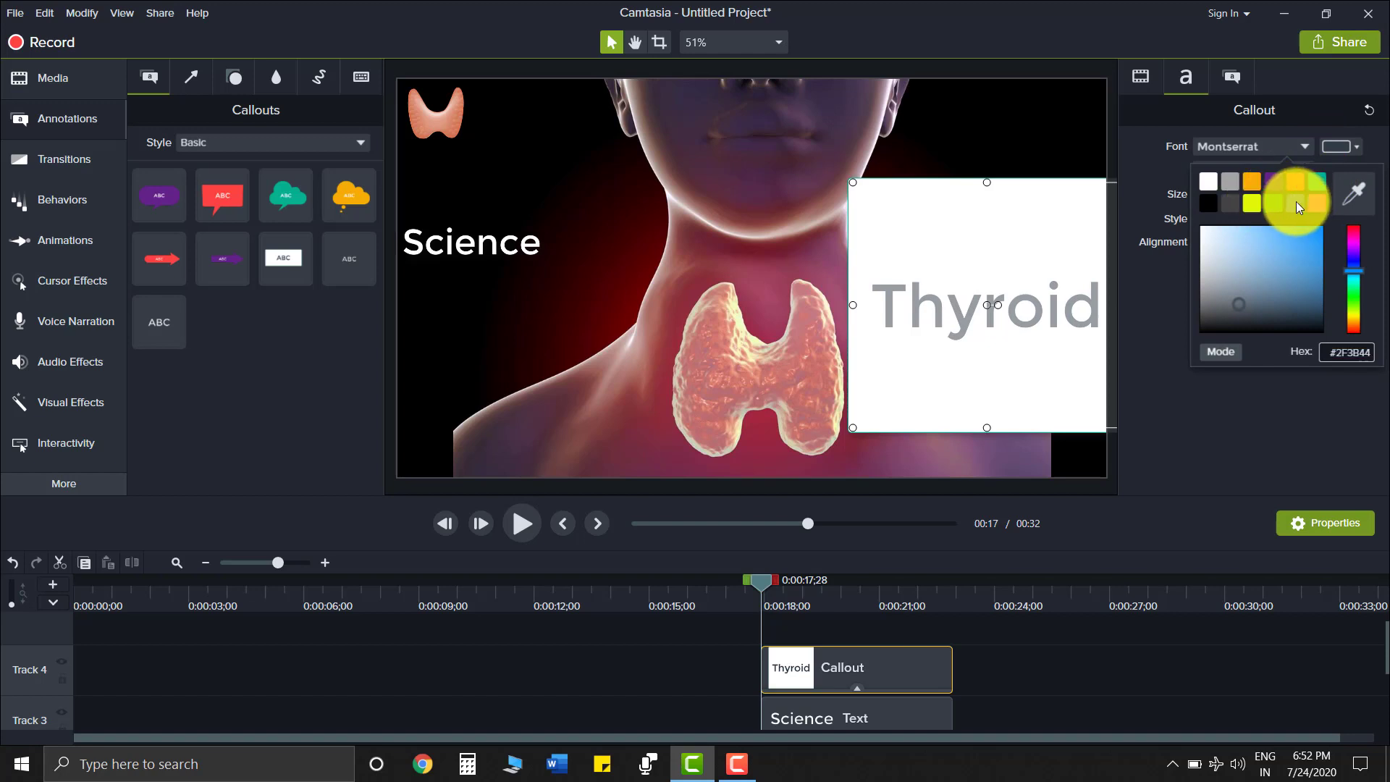
click(1049, 154)
Move the "Thyroid" callout into the canvas's upper-right corner, shrink it to about text size 106, and deselect it.
click(1012, 252)
drag(1007, 244, 886, 176)
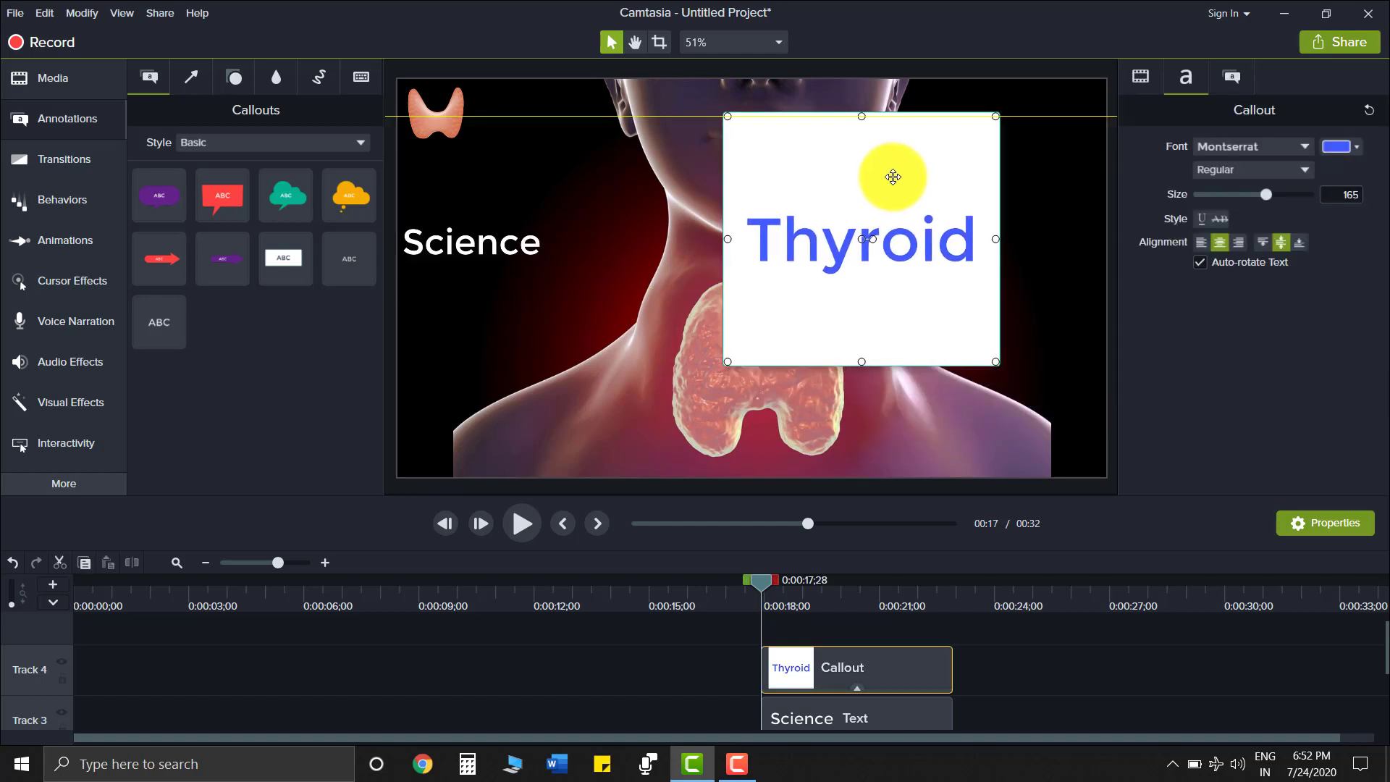
drag(860, 115, 970, 30)
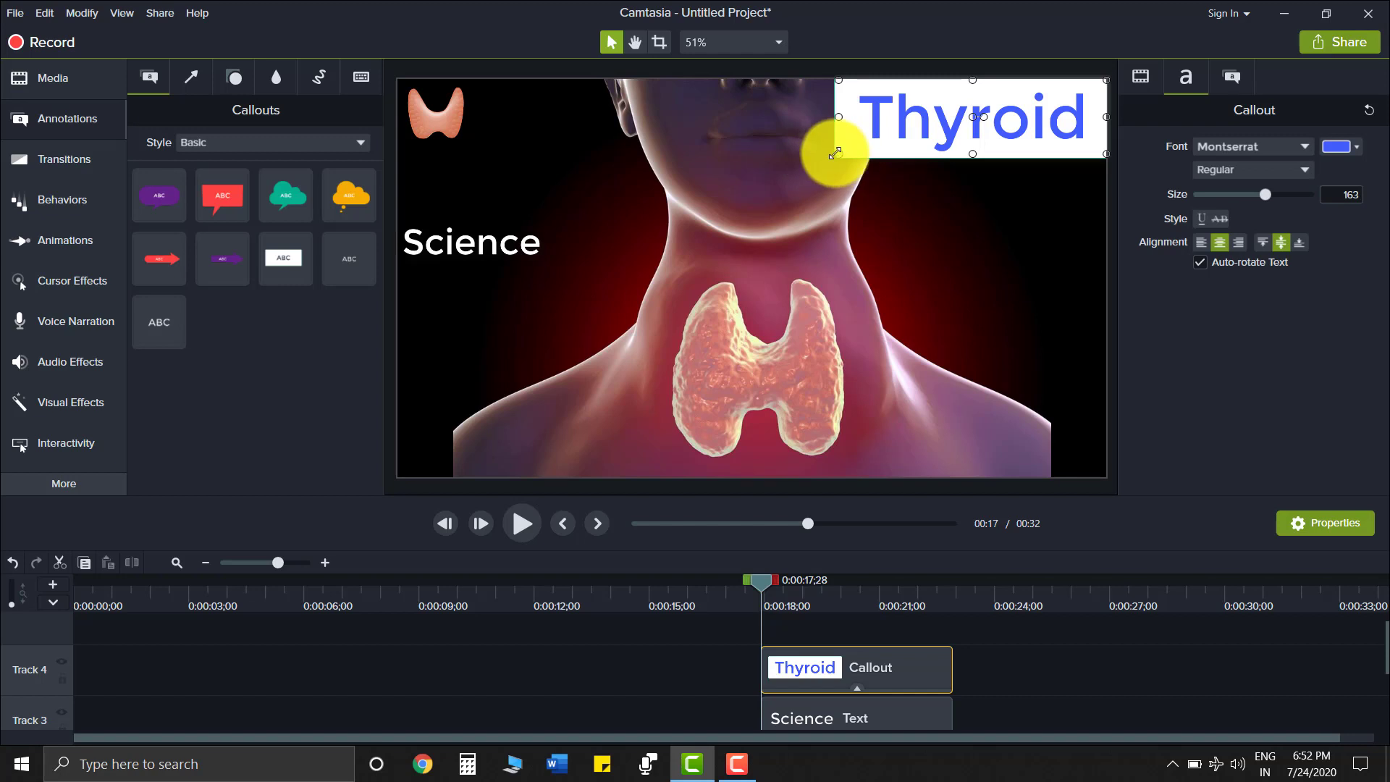
drag(835, 154, 917, 129)
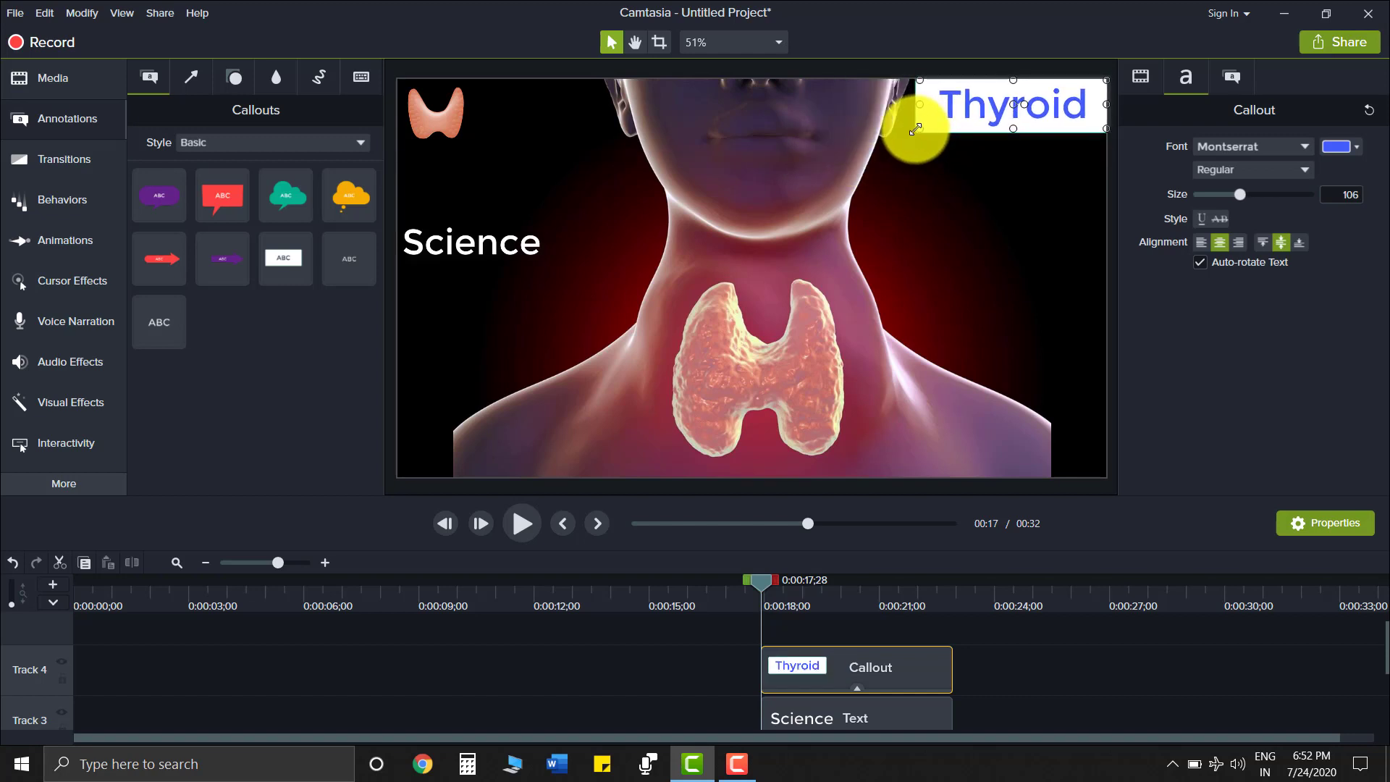
click(1002, 220)
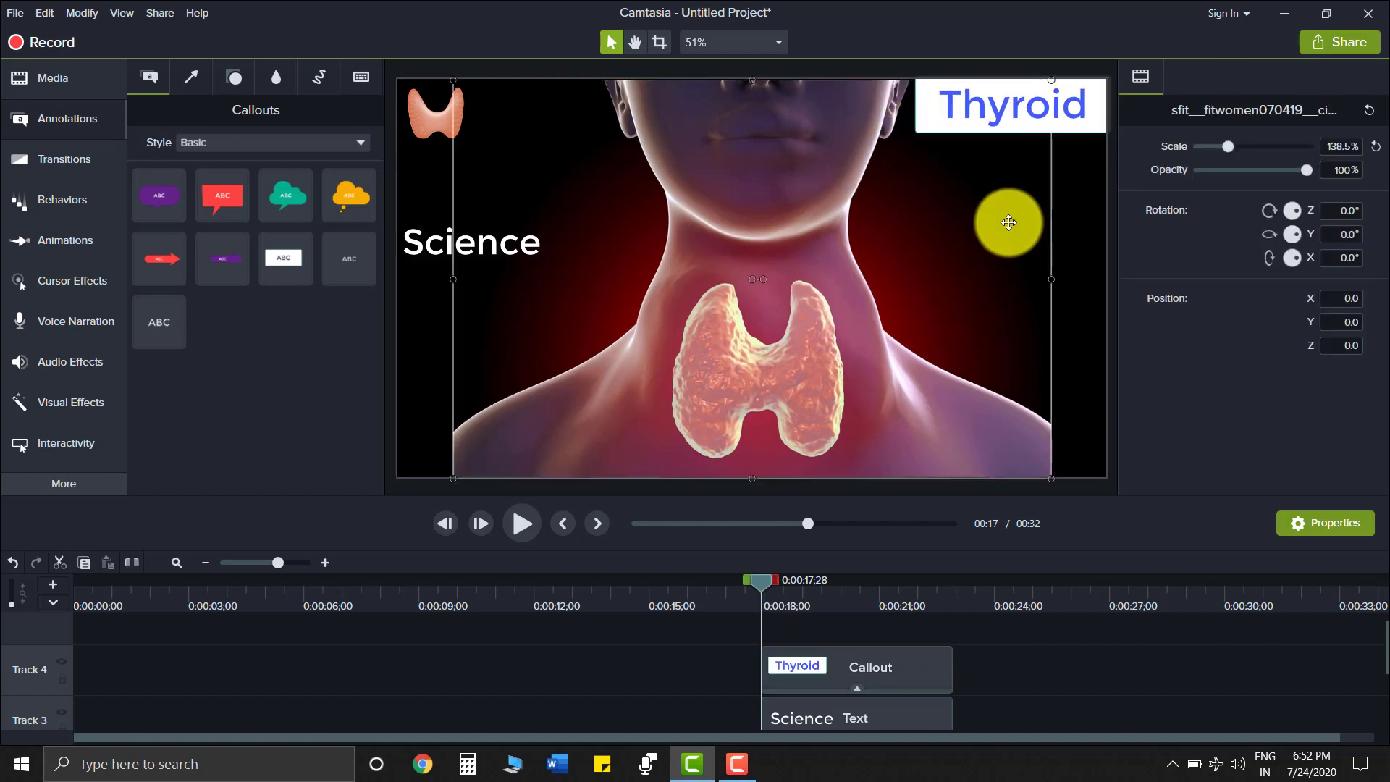
click(1079, 297)
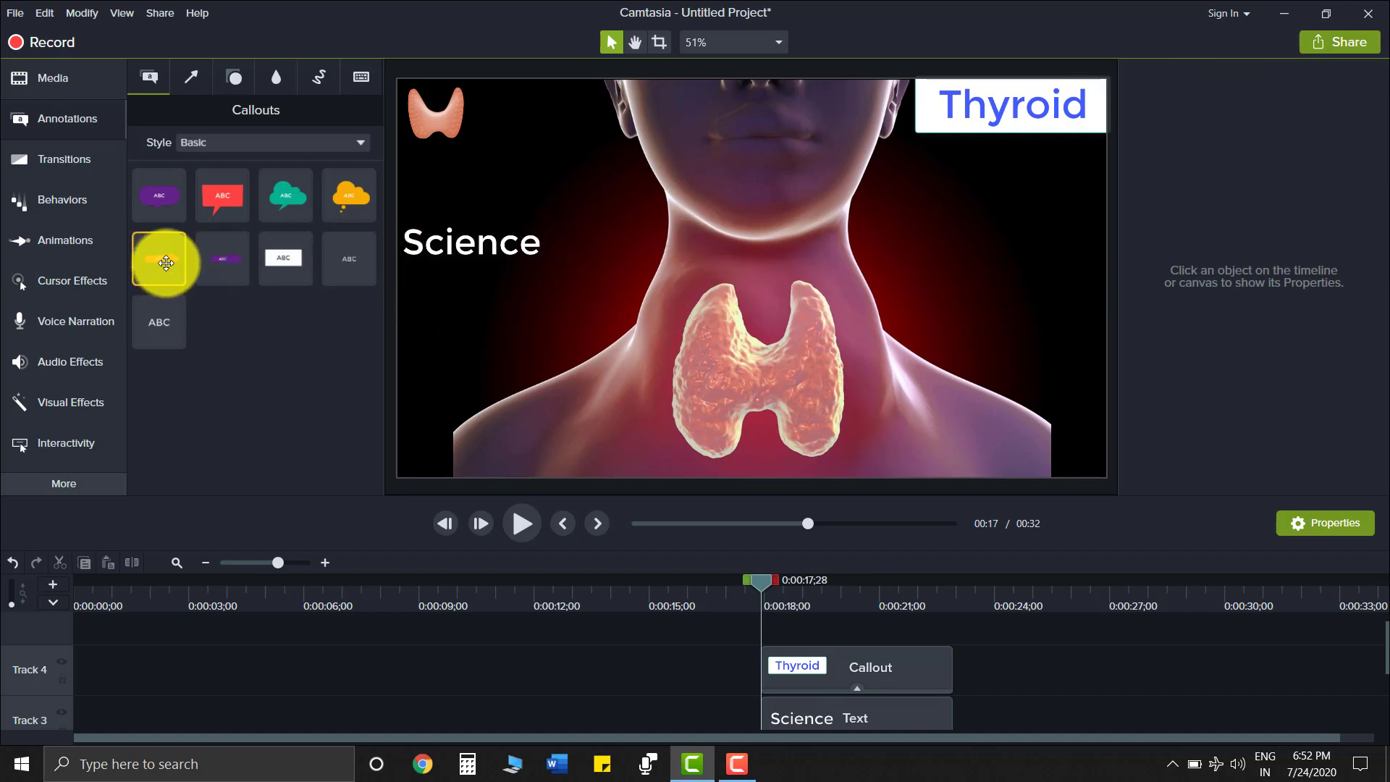
Add a red arrow callout below "Science", clear its text, and shrink it so it ends before the neck.
drag(166, 263, 504, 333)
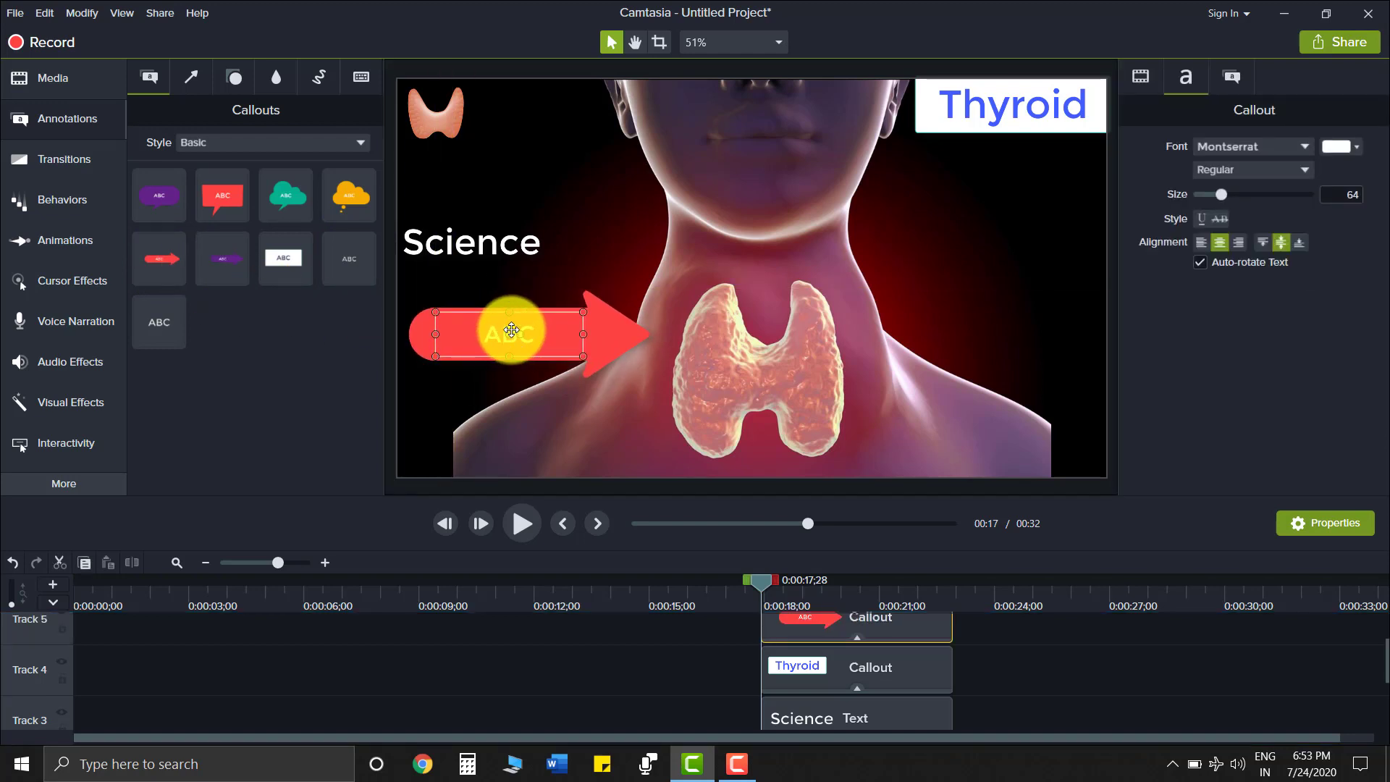
double_click(506, 338)
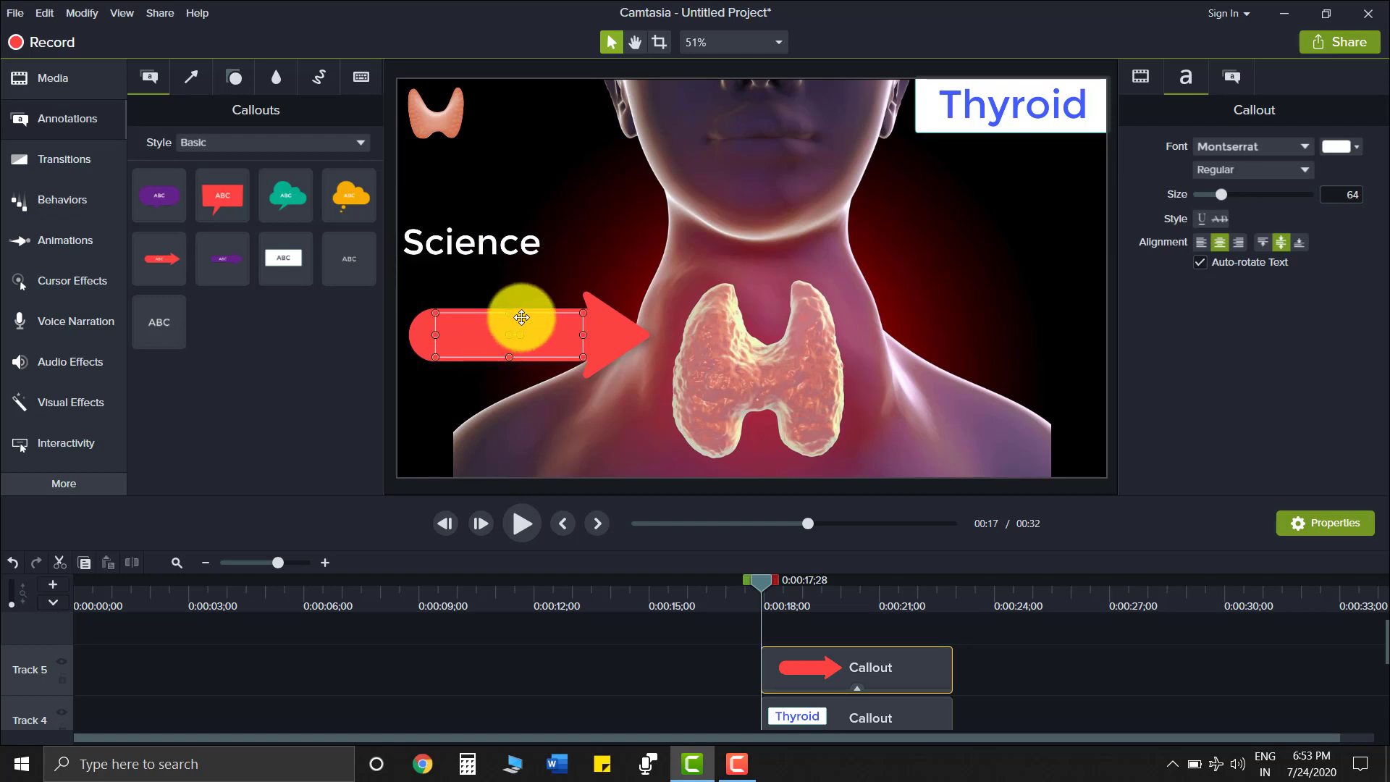
drag(521, 317, 561, 341)
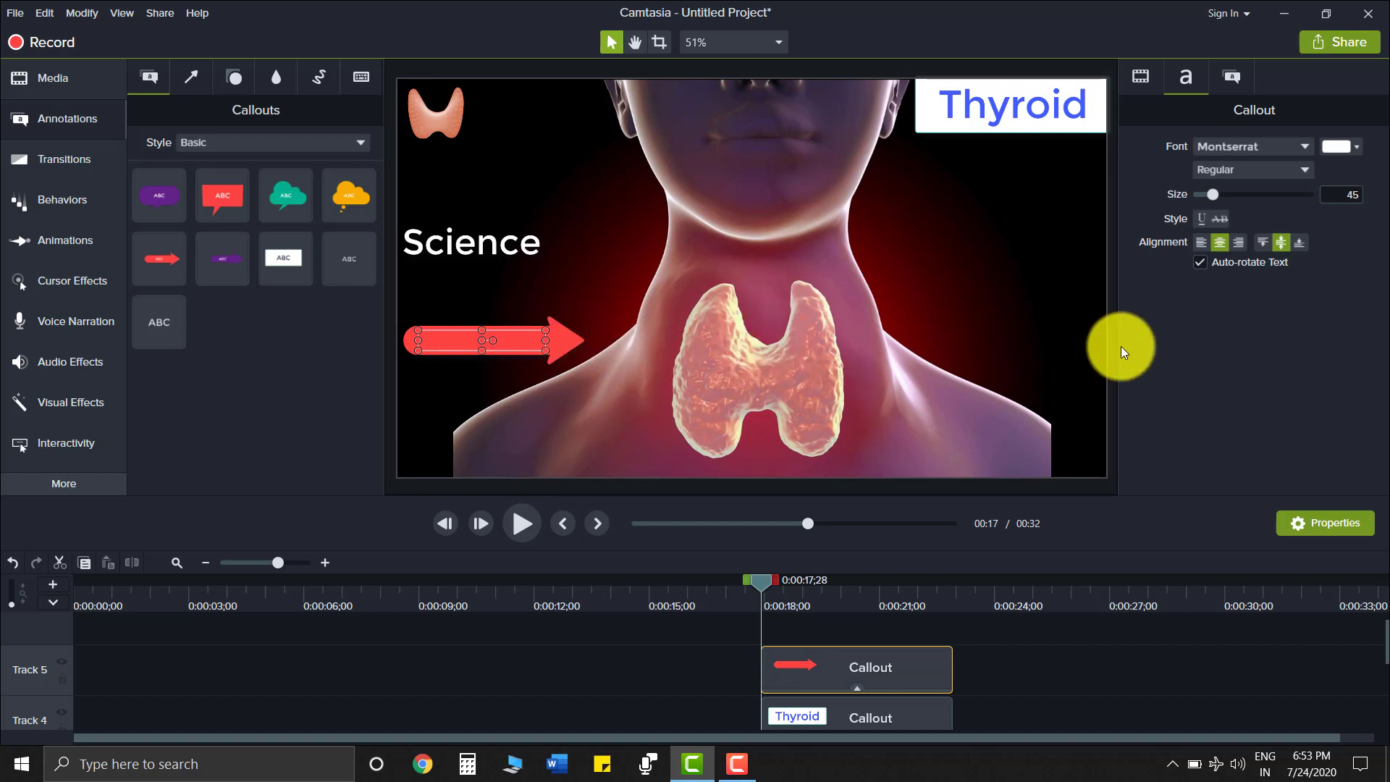
Move the "Science", "Thyroid" and red arrow clips to the start of the timeline and return the playhead to 0:00:00;00.
drag(761, 579, 0, 710)
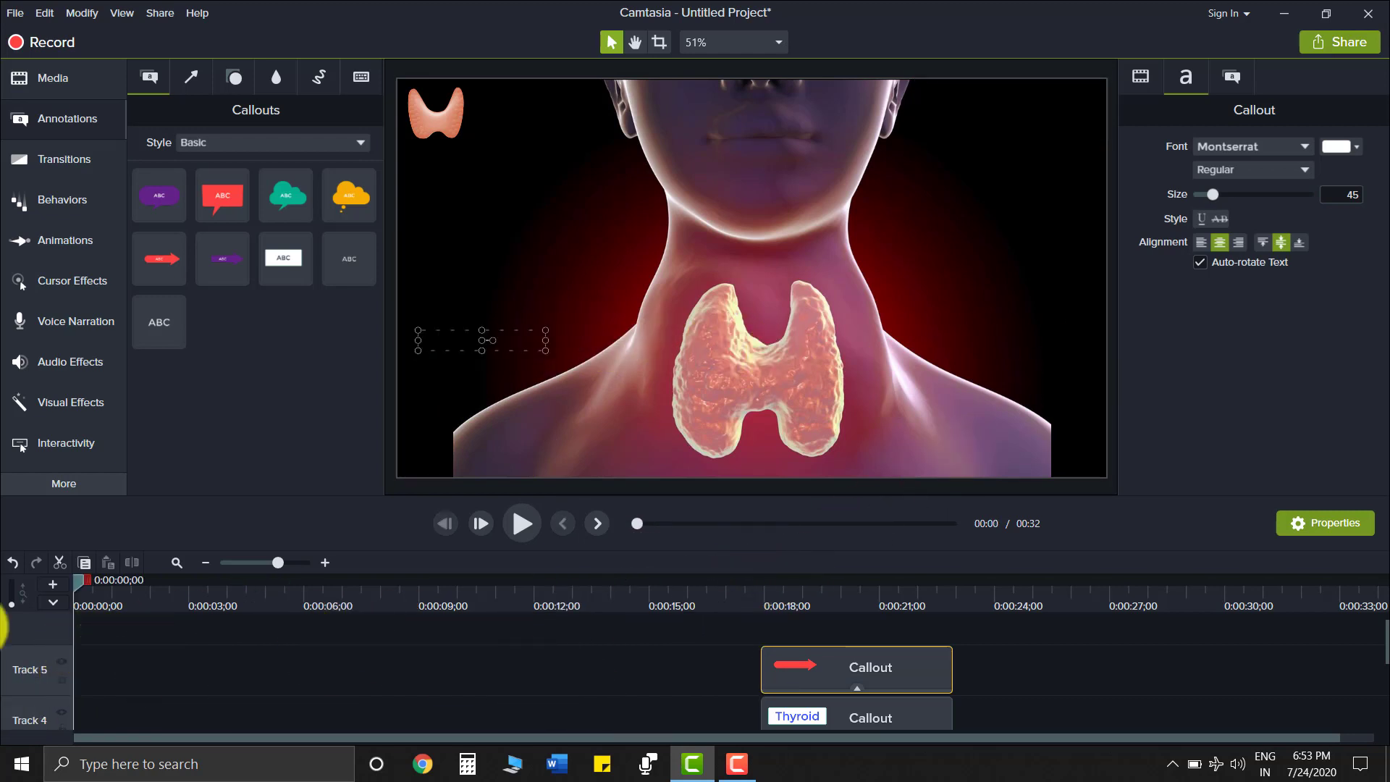
scroll(262, 673, down, 2)
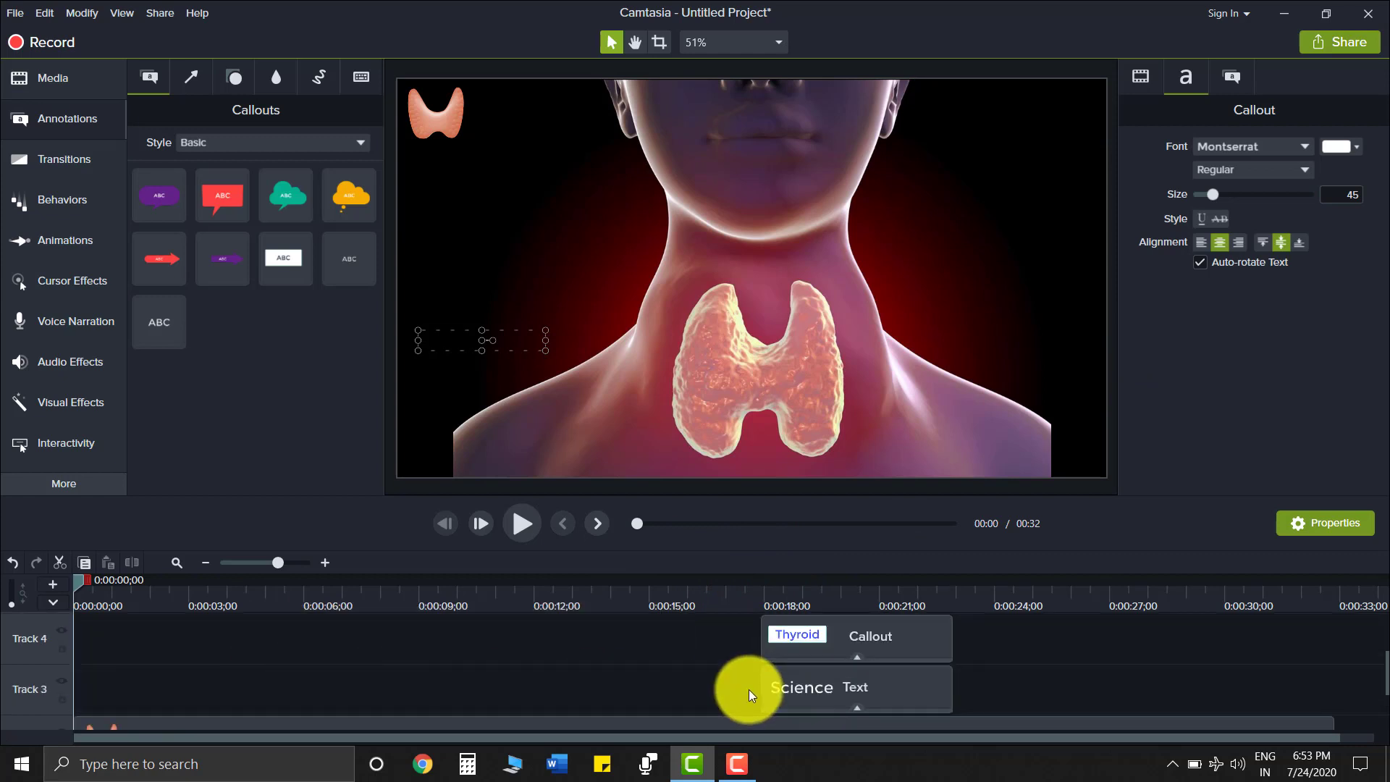
drag(772, 590, 757, 601)
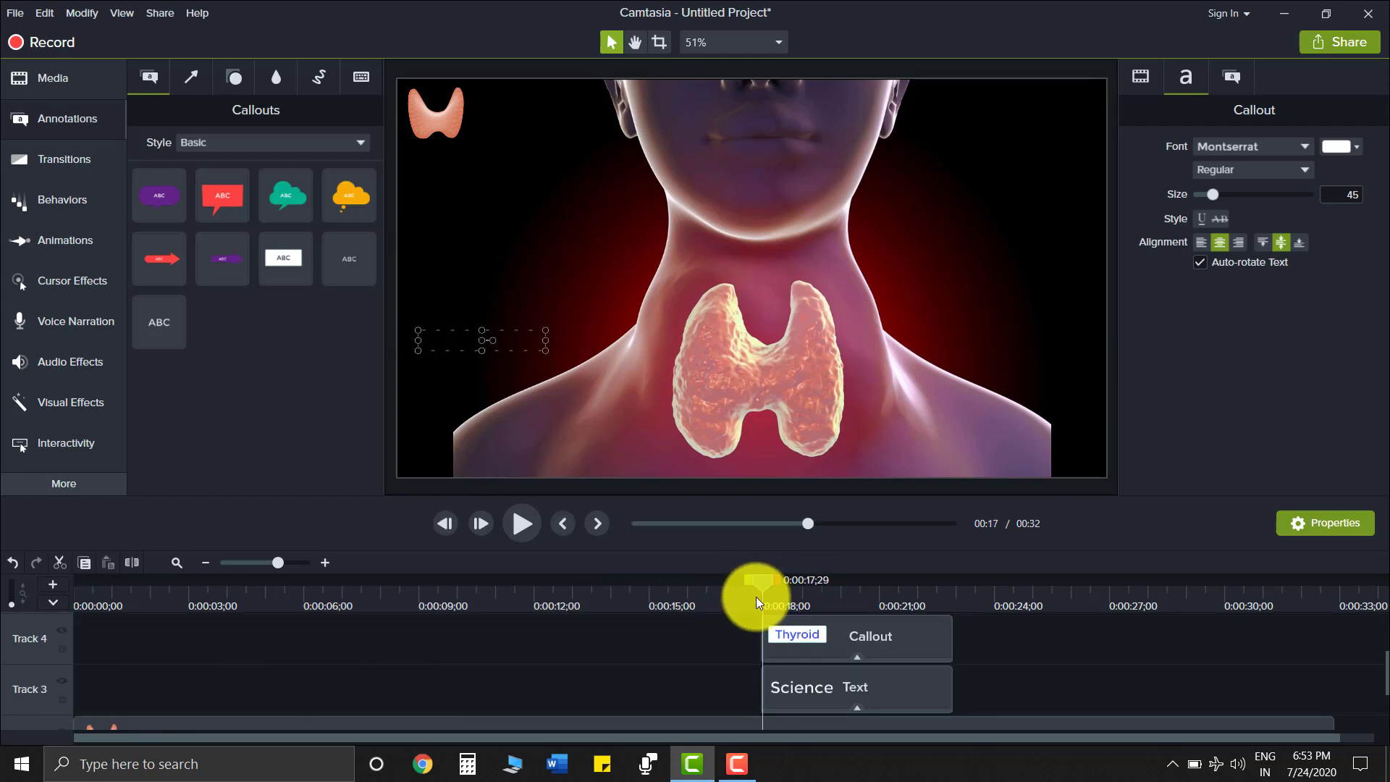
drag(788, 685, 15, 744)
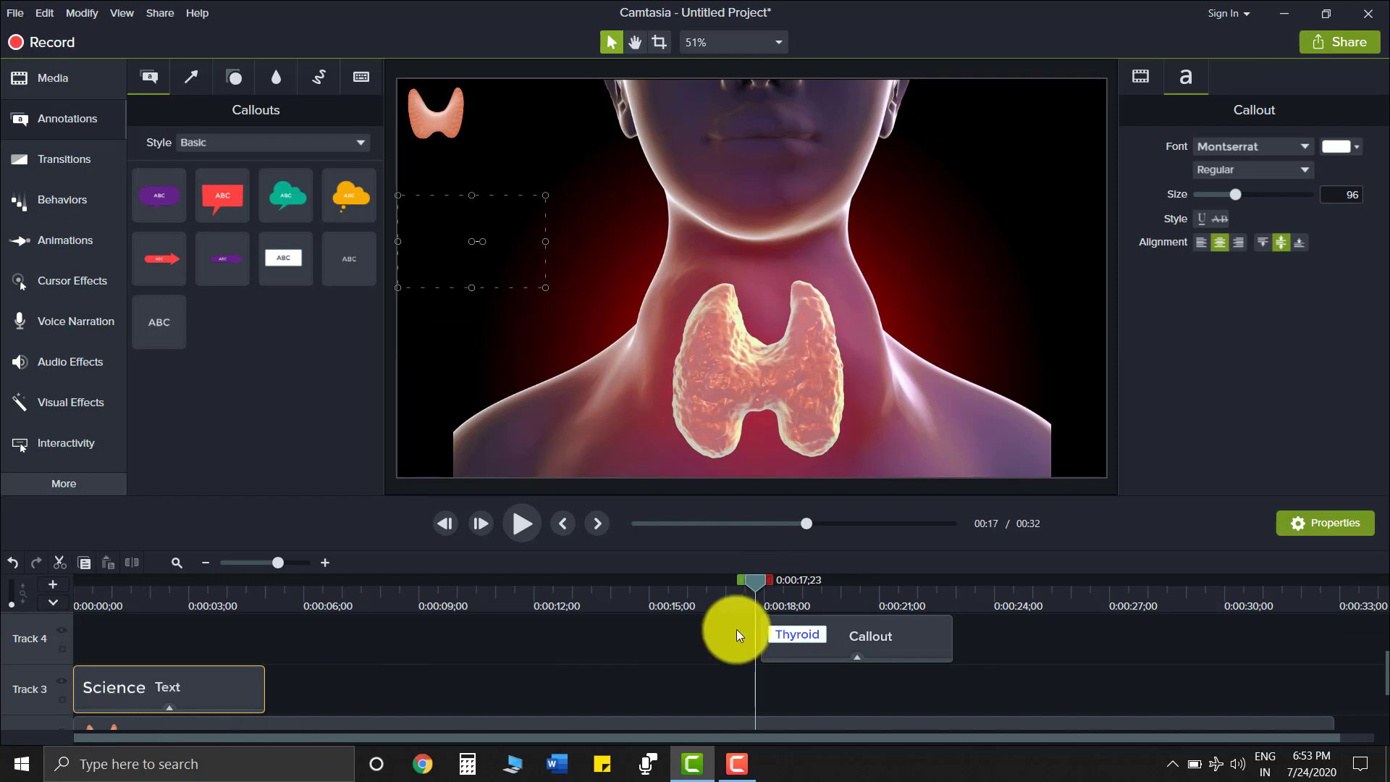
drag(775, 637, 11, 673)
scroll(834, 660, up, 2)
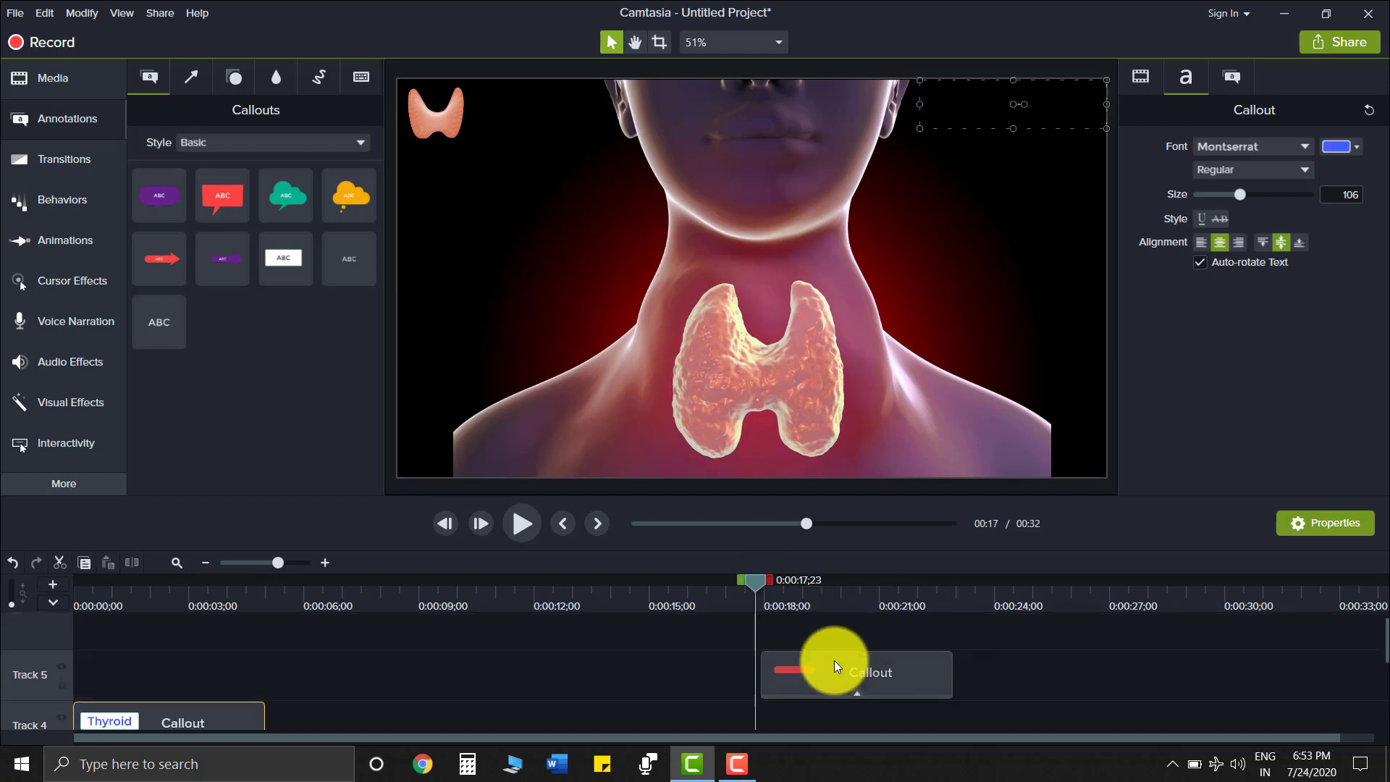
drag(834, 660, 271, 667)
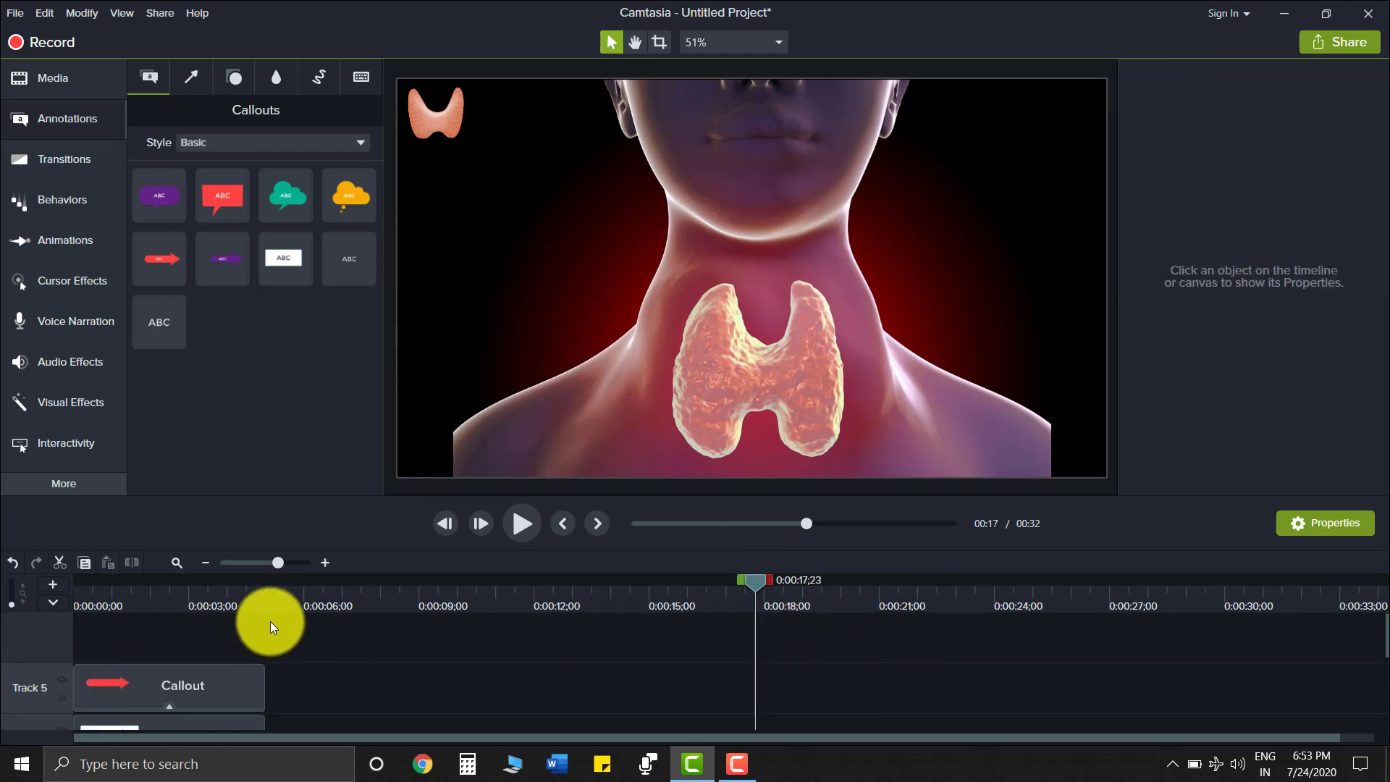
click(162, 620)
Hide Track 1 with the neck image and show it again.
scroll(233, 676, down, 4)
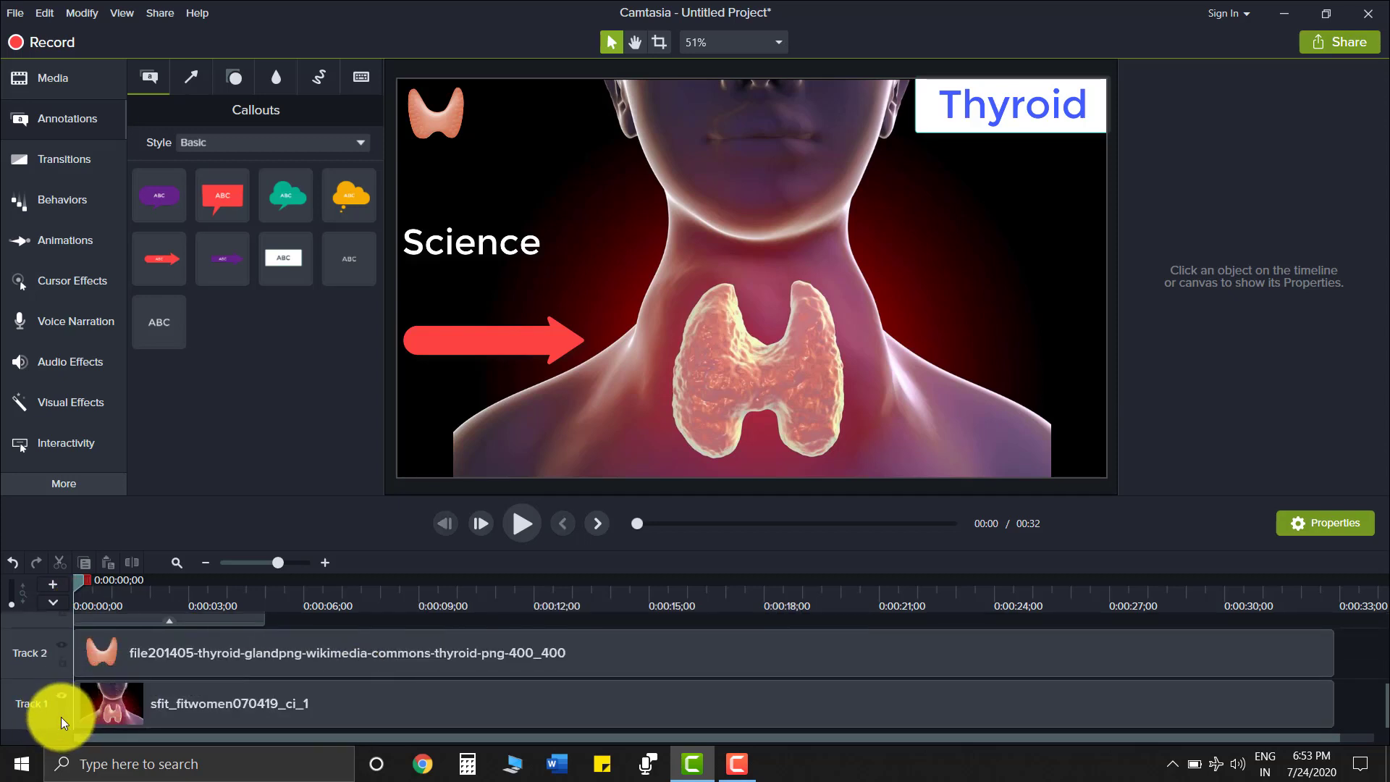
click(62, 698)
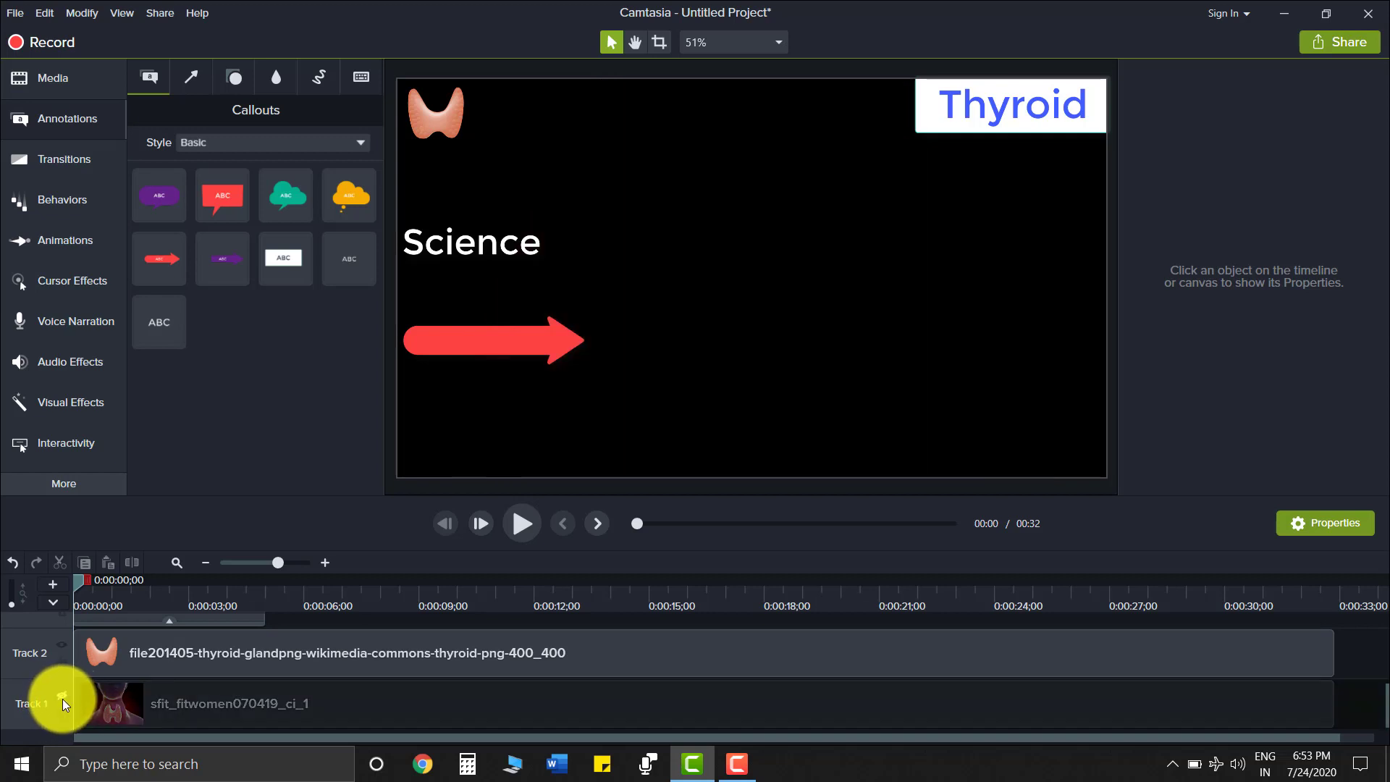
click(62, 696)
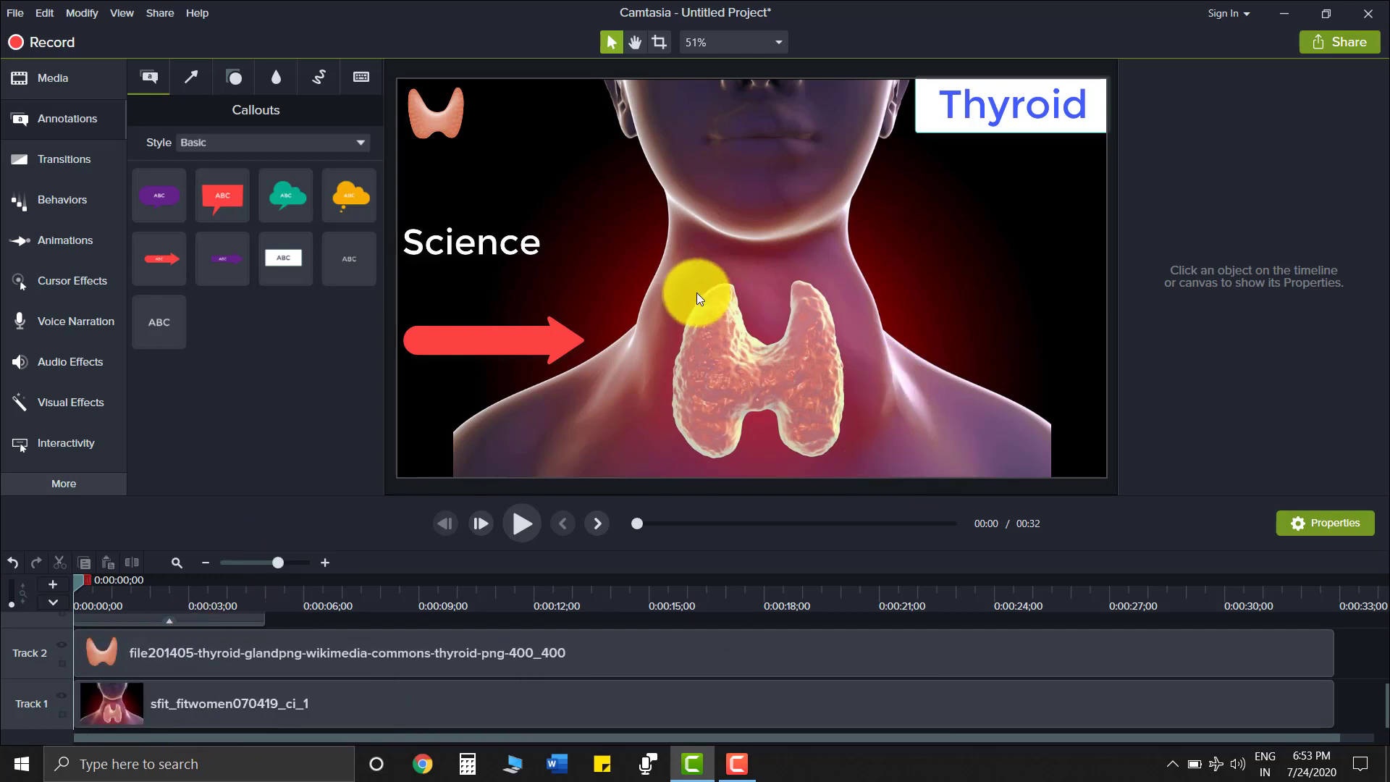
Shorten the red arrow callout and move it up over the "Science" text at the canvas's left edge.
scroll(227, 674, up, 3)
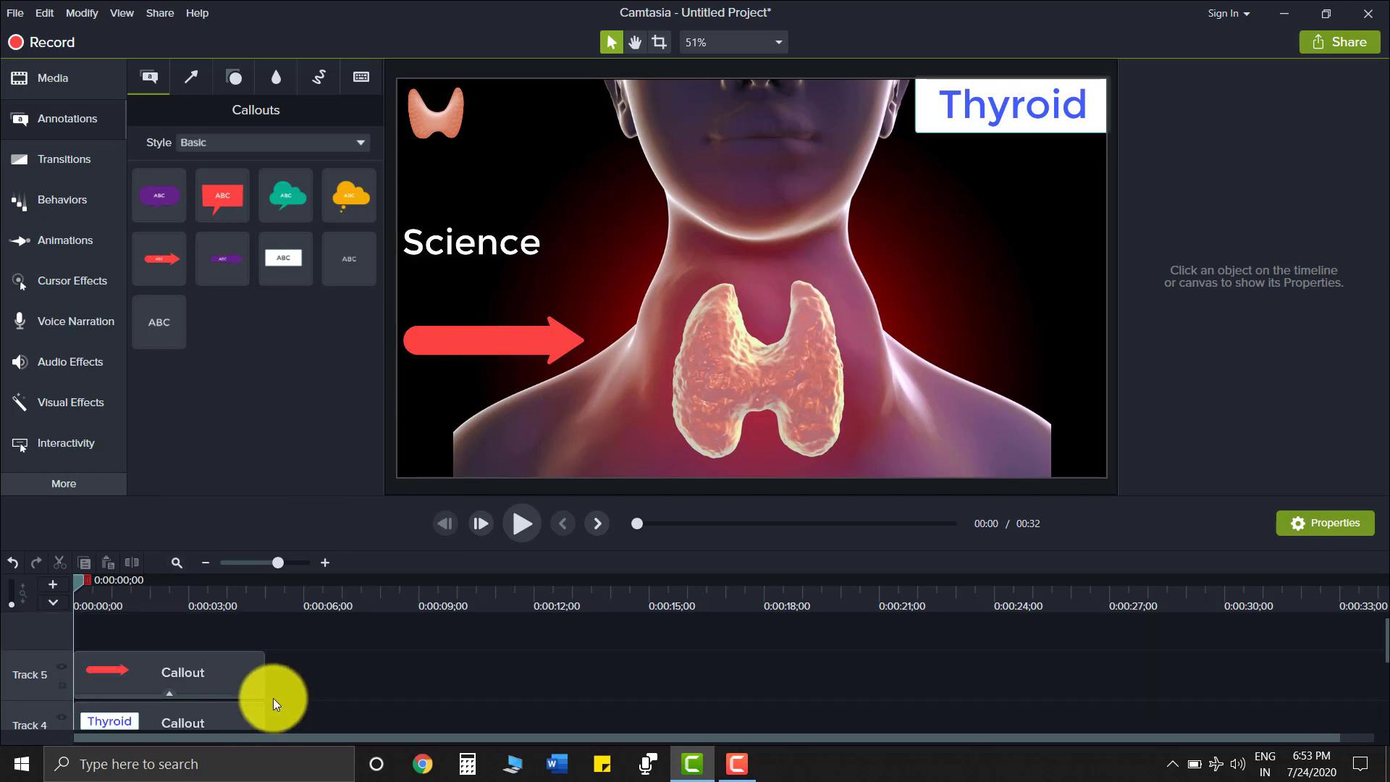
click(221, 685)
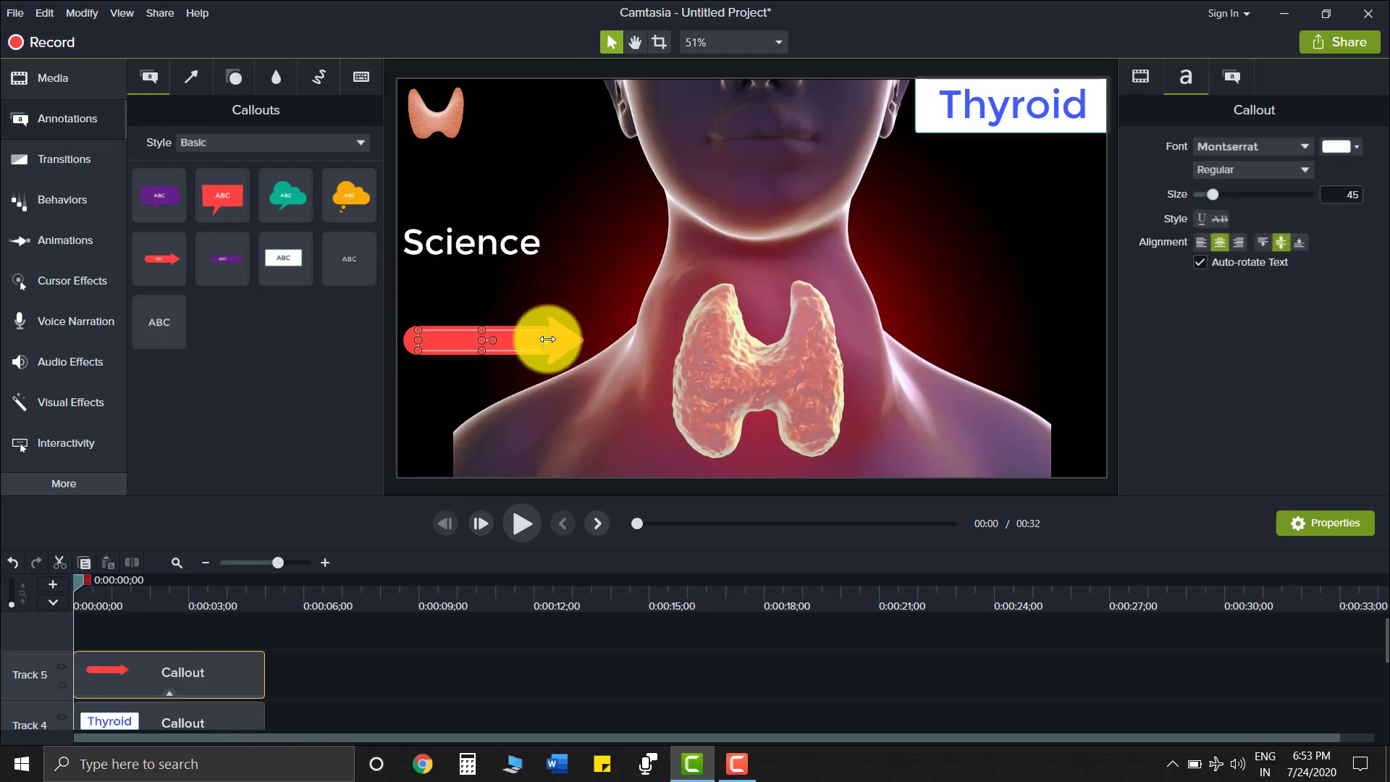
drag(547, 339, 515, 339)
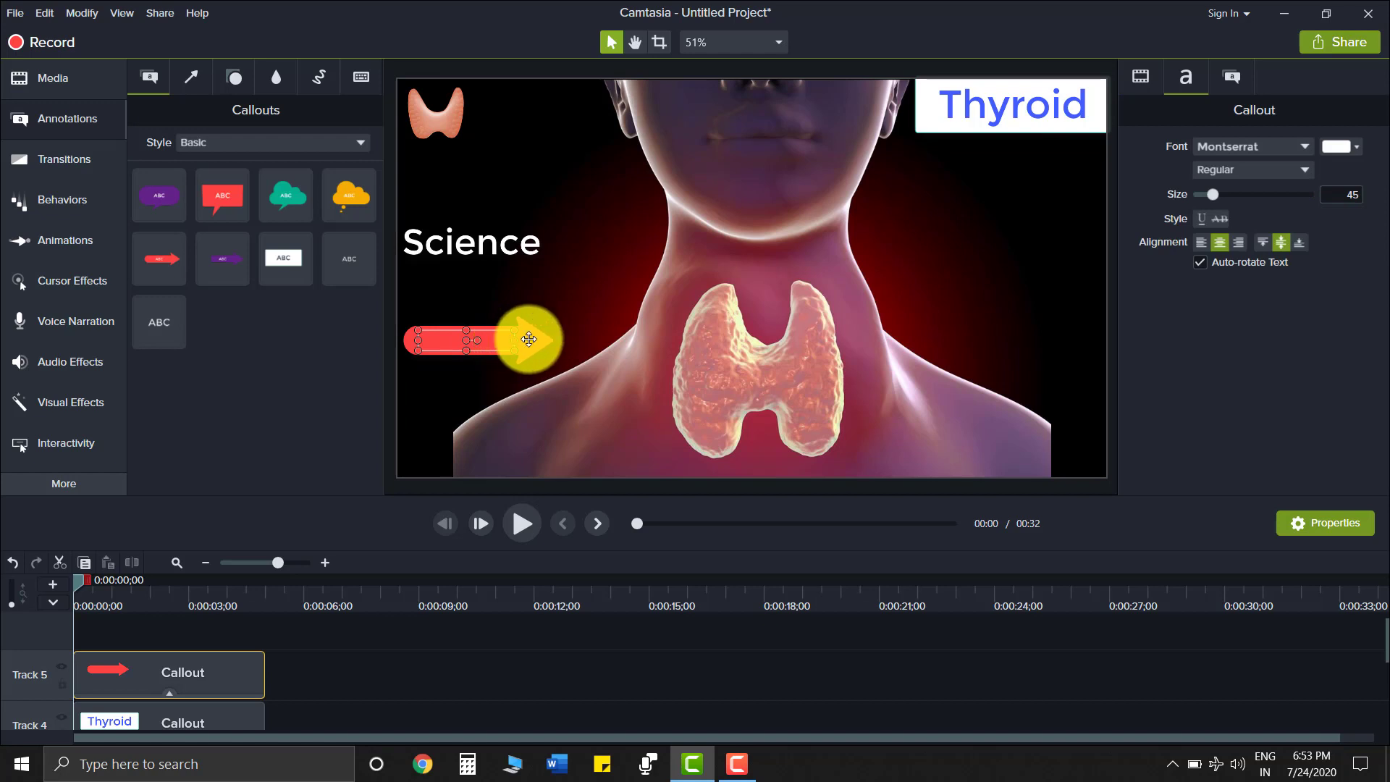
drag(528, 337, 522, 242)
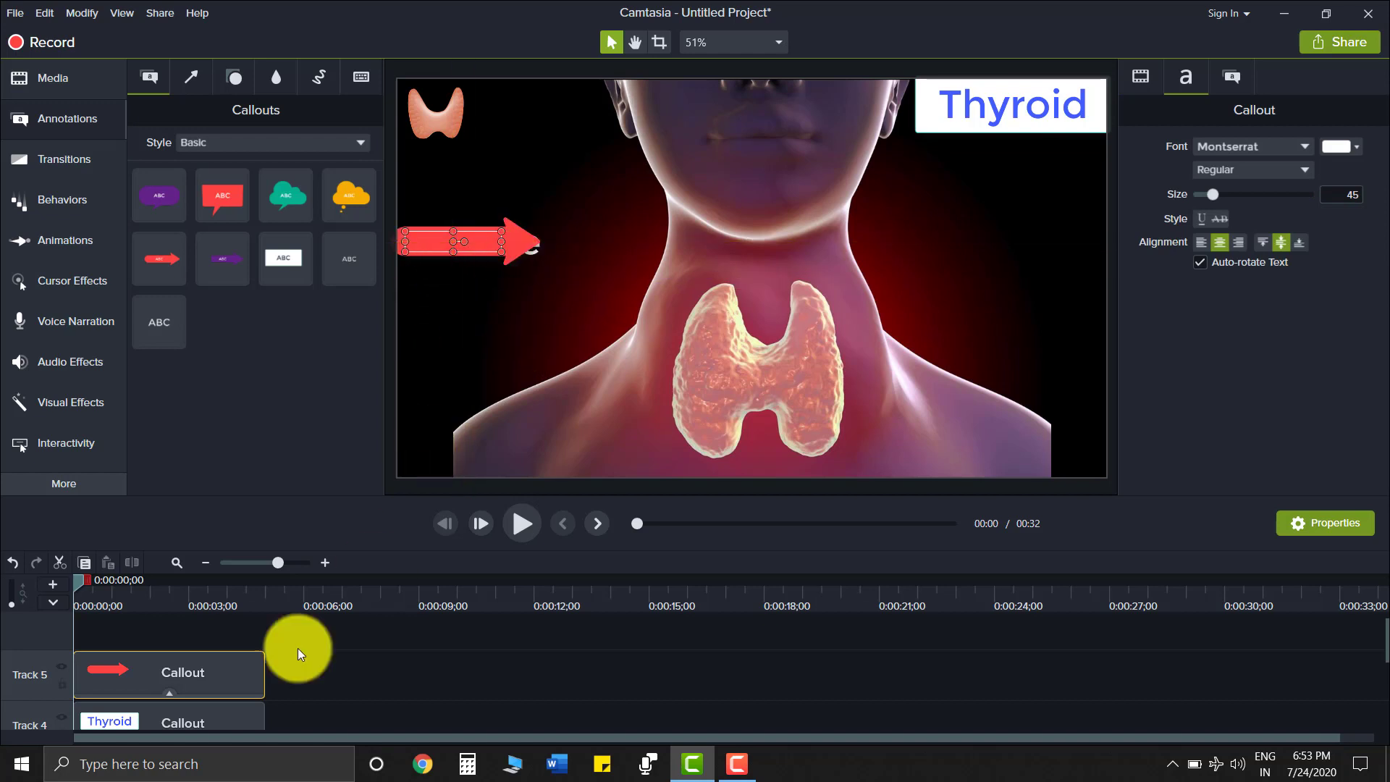
Move the "Science" clip to a new track above the red arrow, and place its text below the arrow on the canvas.
scroll(236, 691, down, 2)
click(153, 696)
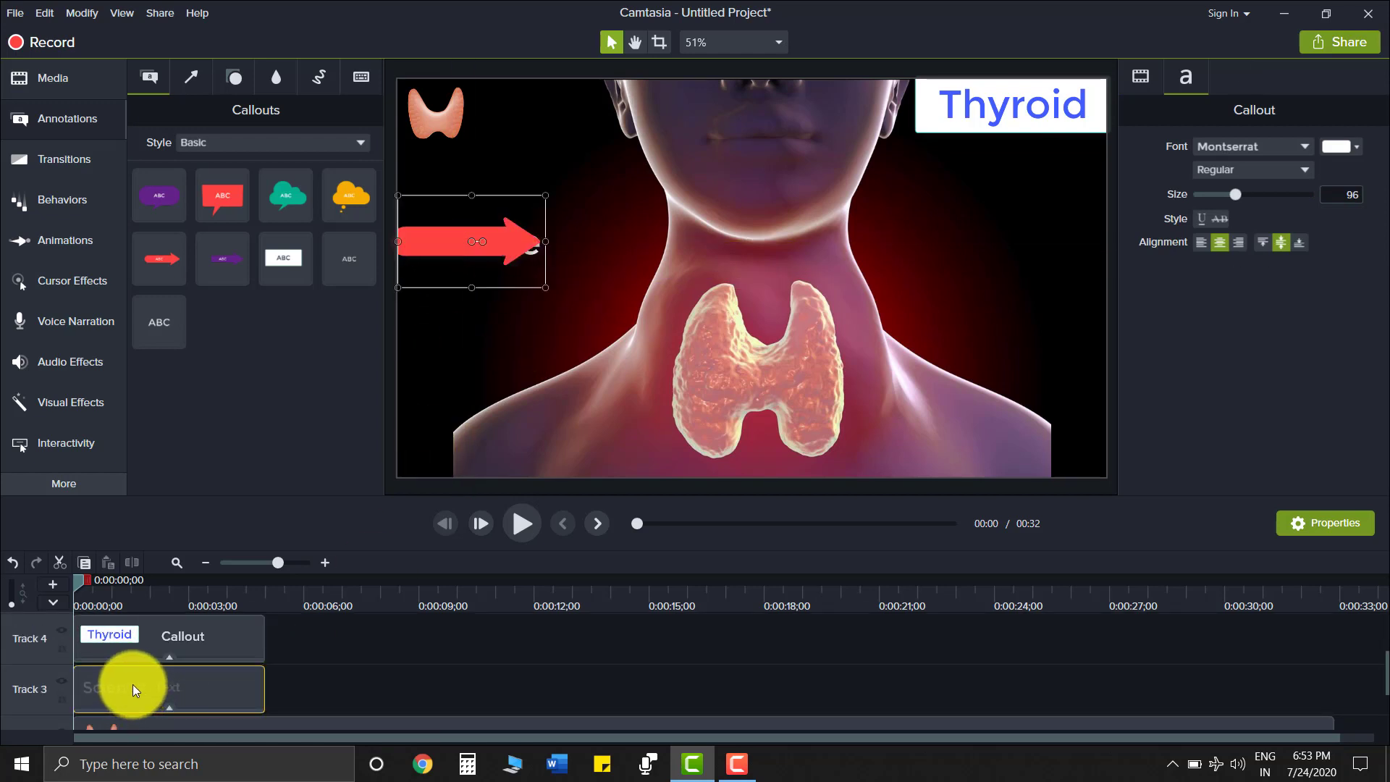
drag(133, 680, 152, 655)
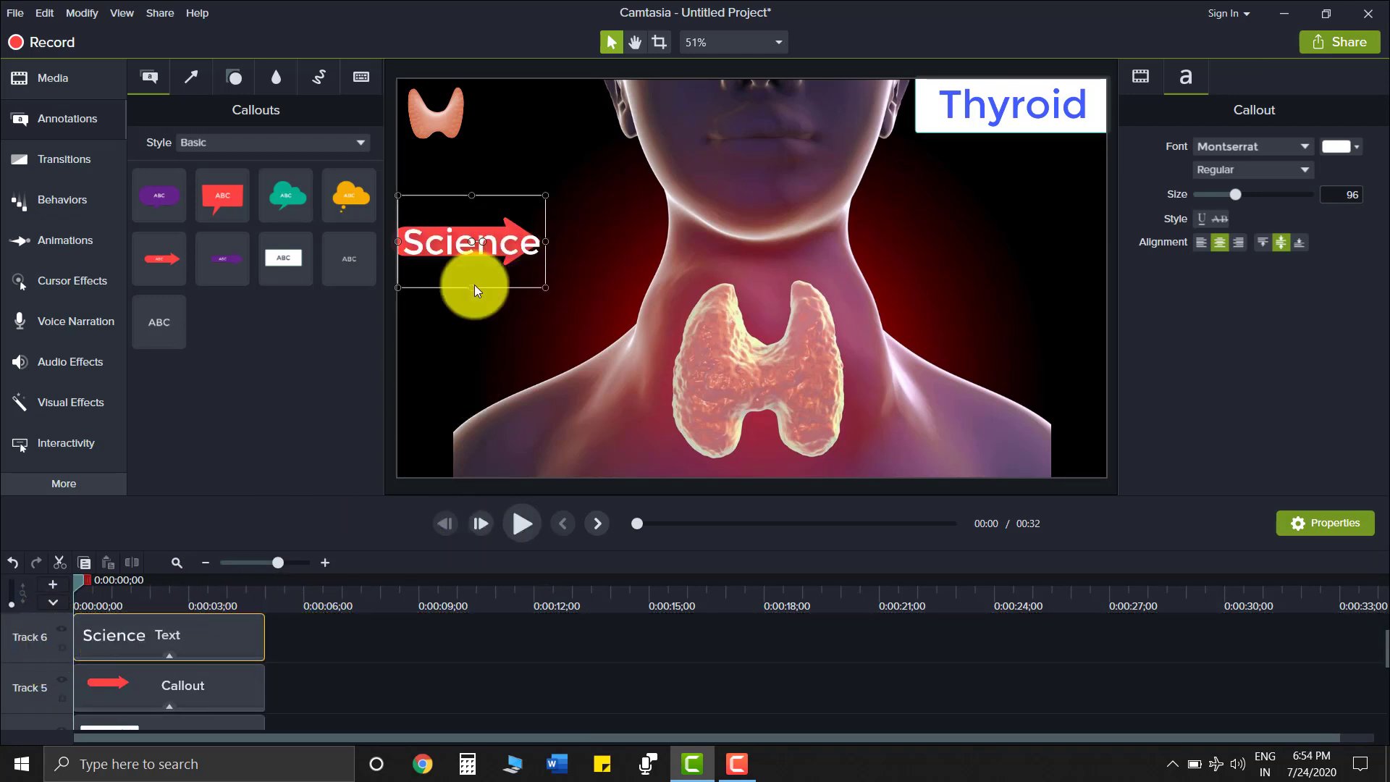
drag(477, 242, 475, 342)
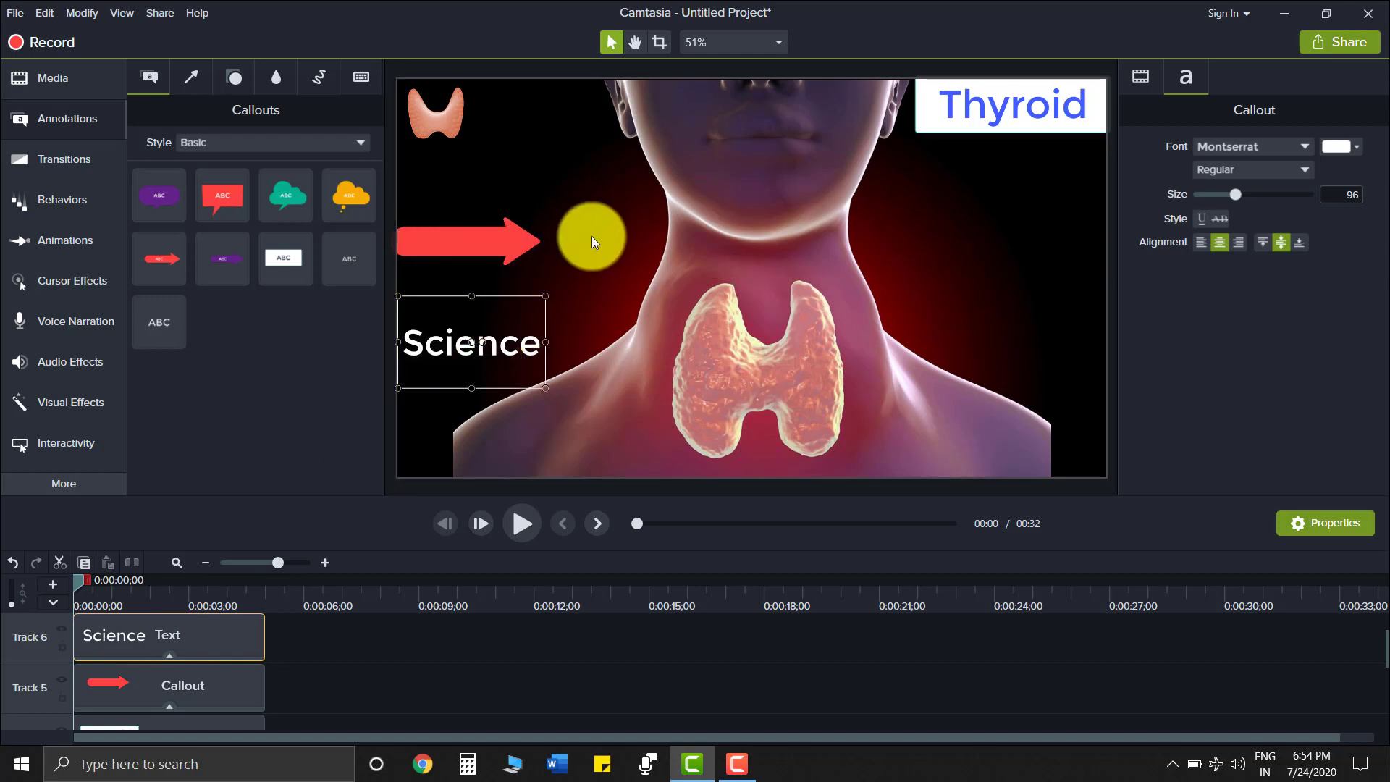
Extend the red arrow callout's clip to about 19 seconds and open the zoom and animation options.
click(496, 242)
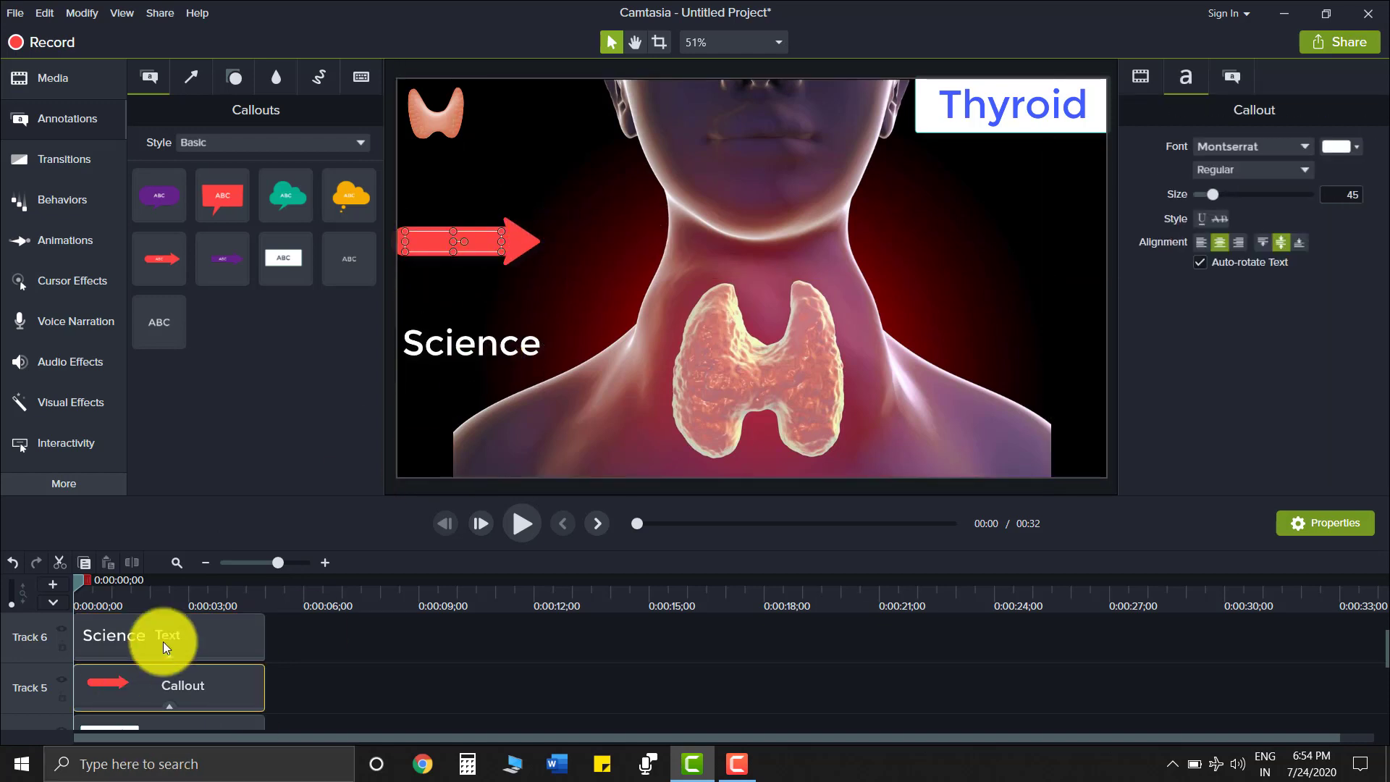
drag(261, 693, 804, 665)
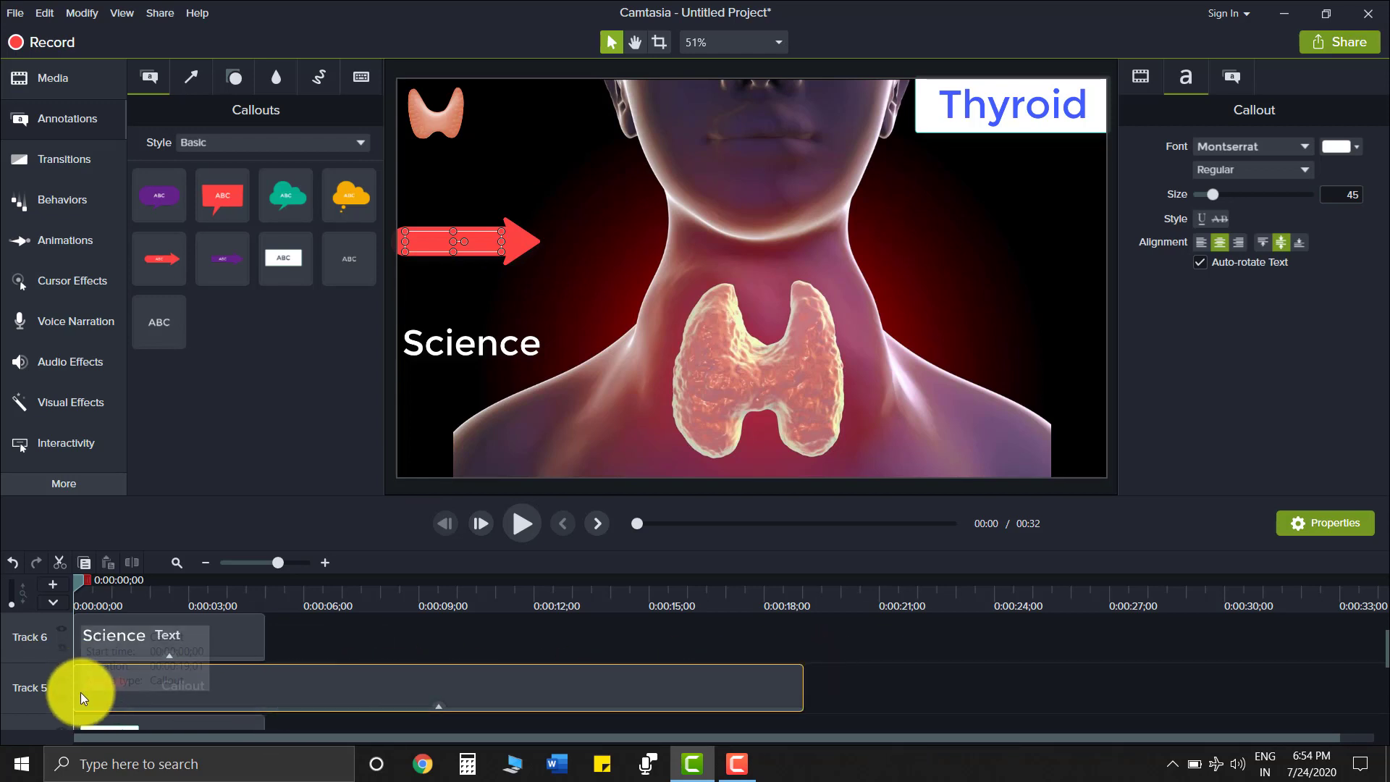
click(66, 239)
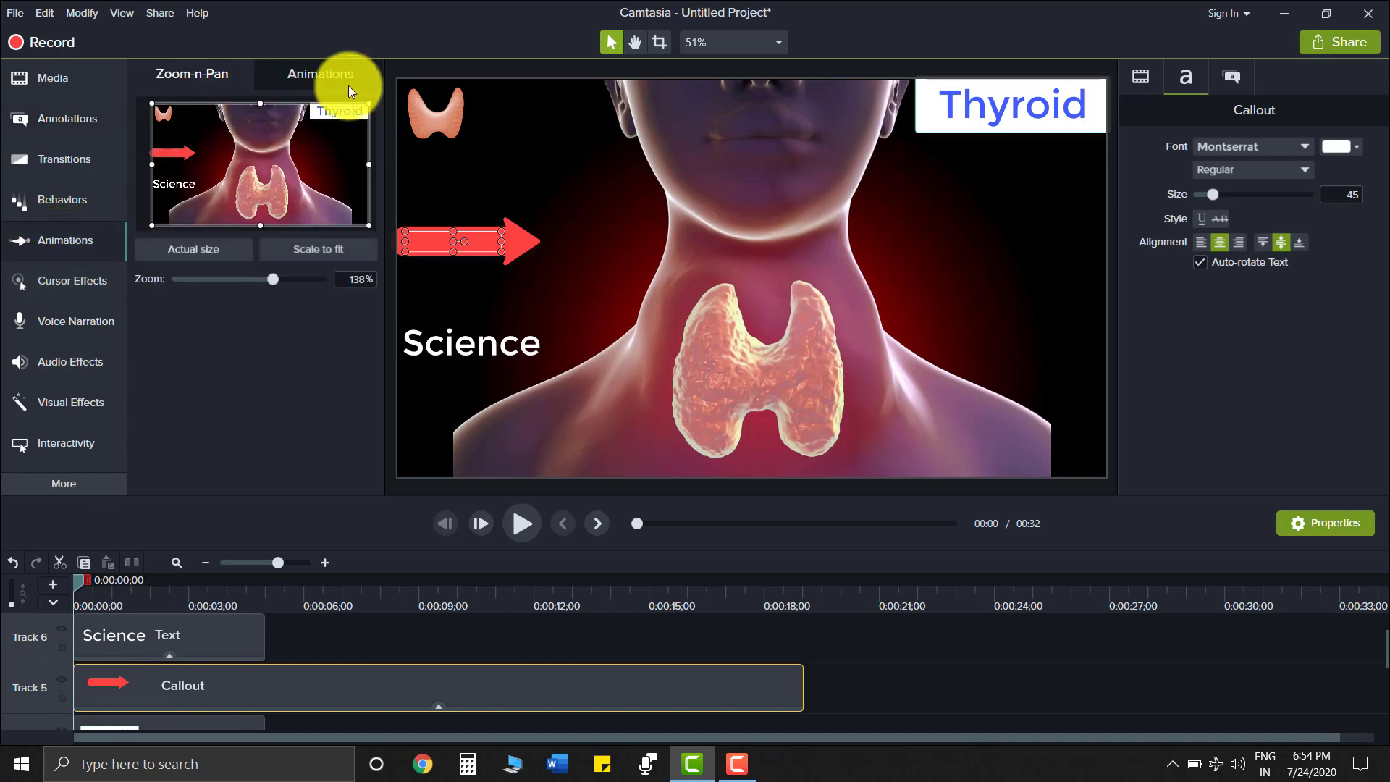
Add a Custom animation at the start of the red arrow's clip on Track 5 and stretch its end to 3 seconds.
click(342, 73)
drag(180, 144, 102, 689)
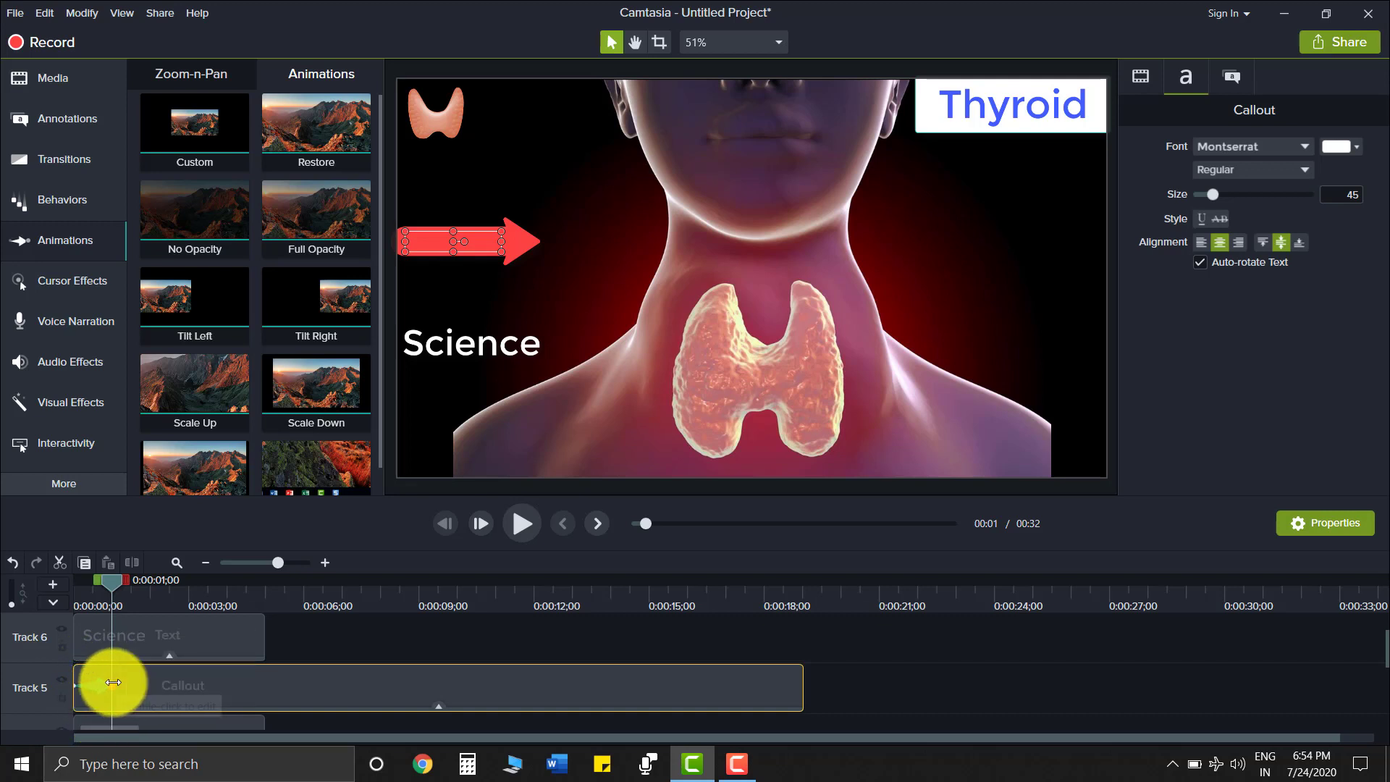
drag(114, 687, 190, 689)
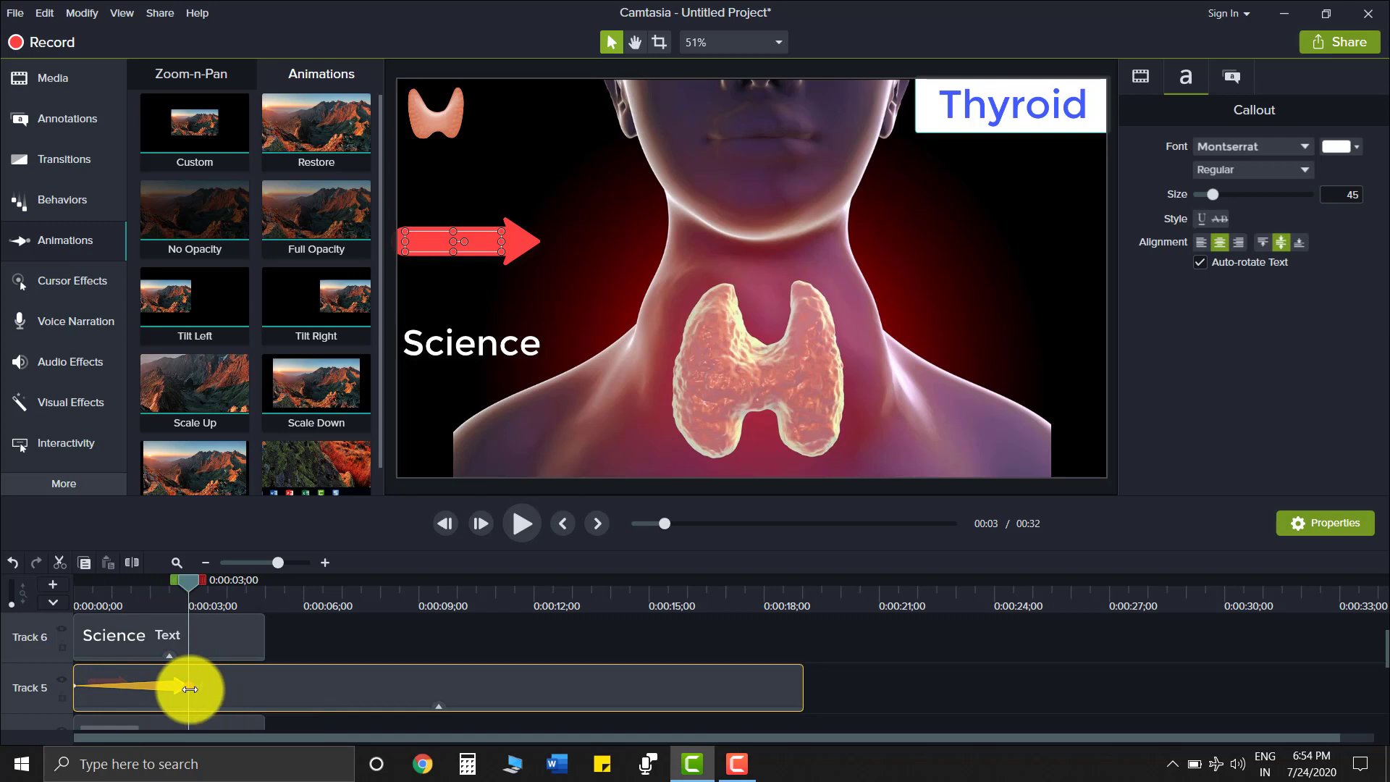
click(80, 687)
click(189, 689)
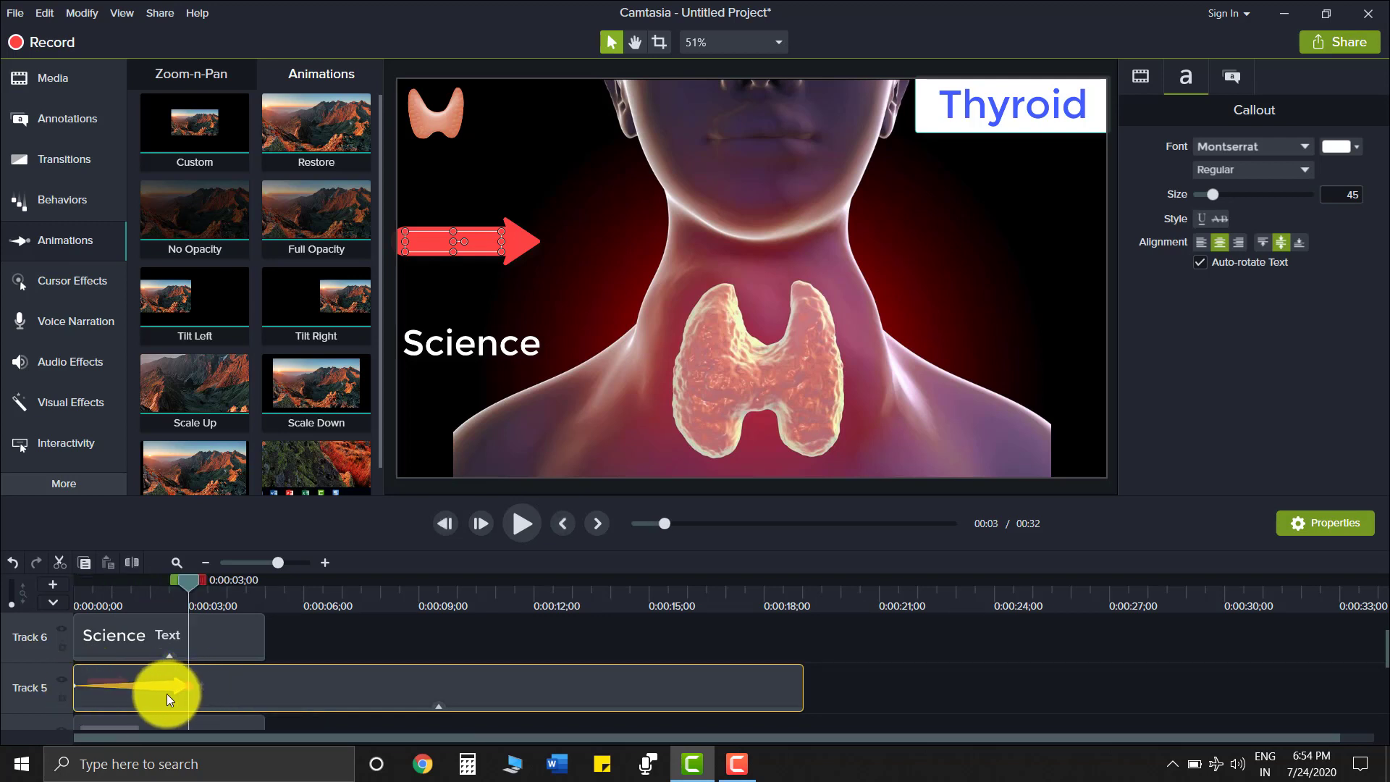
Place the red arrow beyond the canvas's left edge at the animation's start and beyond the right edge at its end.
click(76, 686)
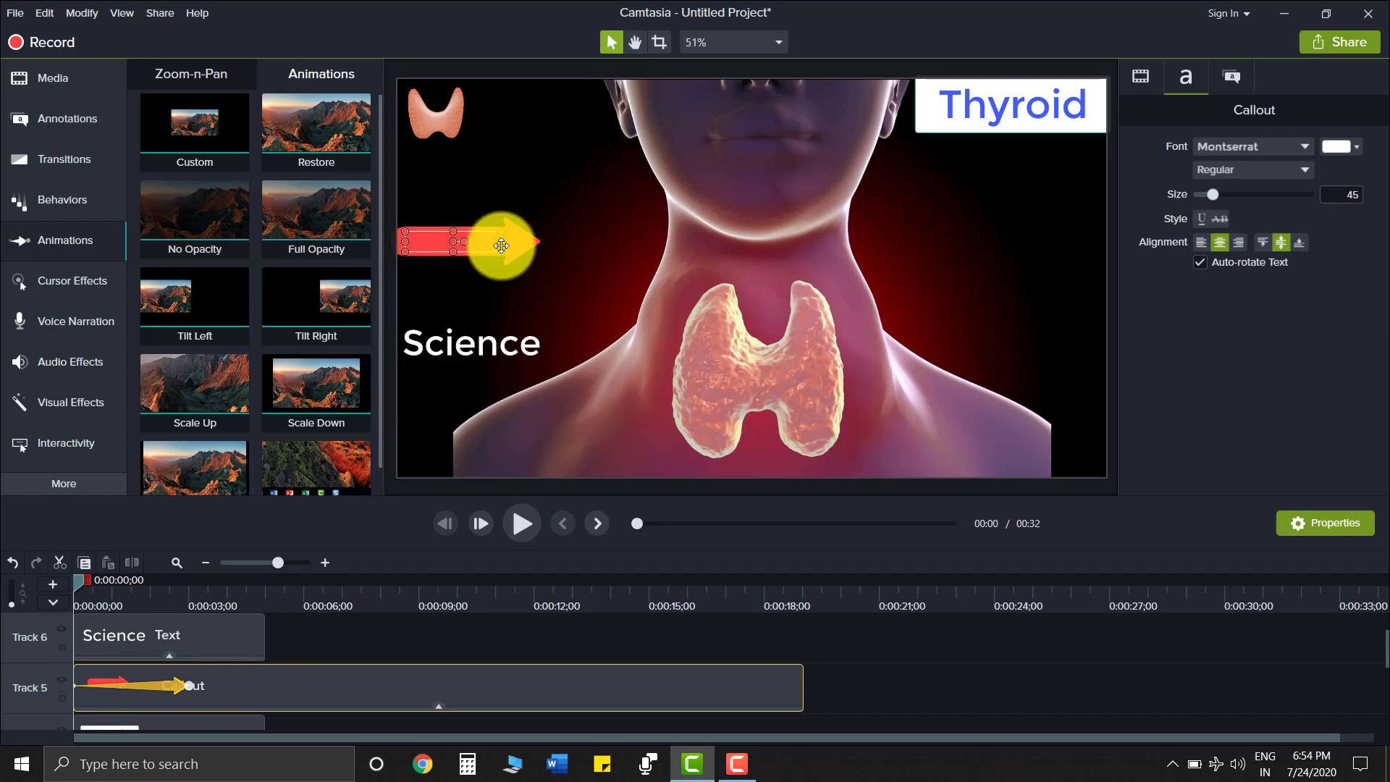
scroll(501, 247, down, 3)
scroll(501, 246, up, 2)
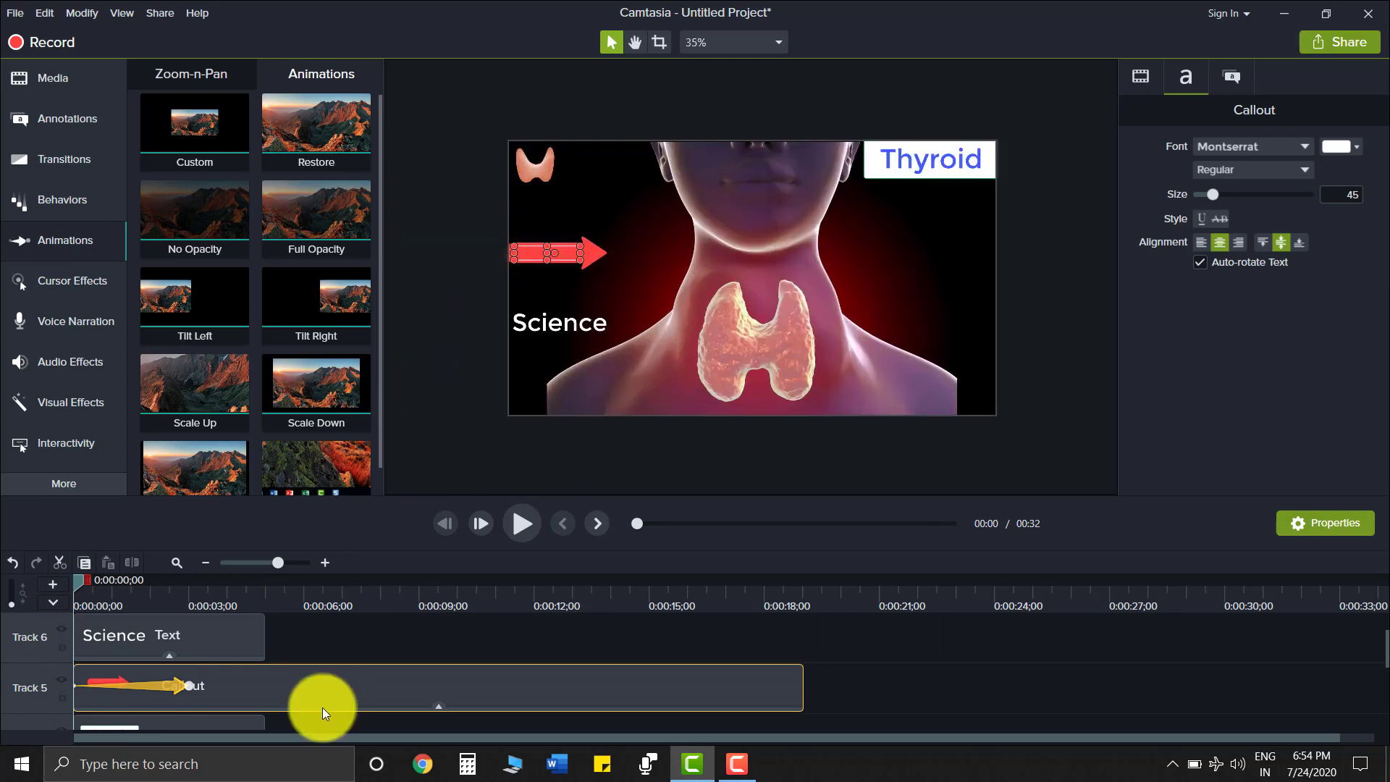
click(192, 684)
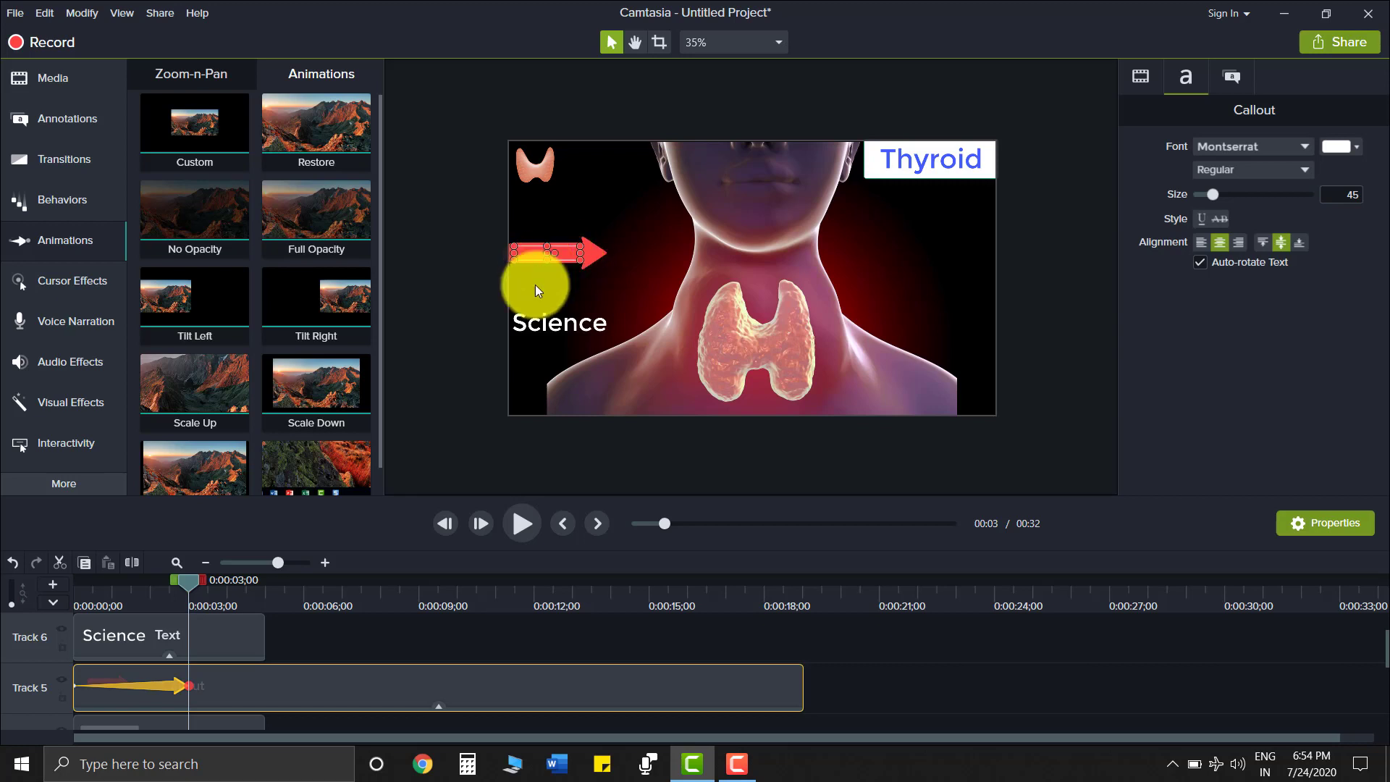
drag(195, 585, 59, 611)
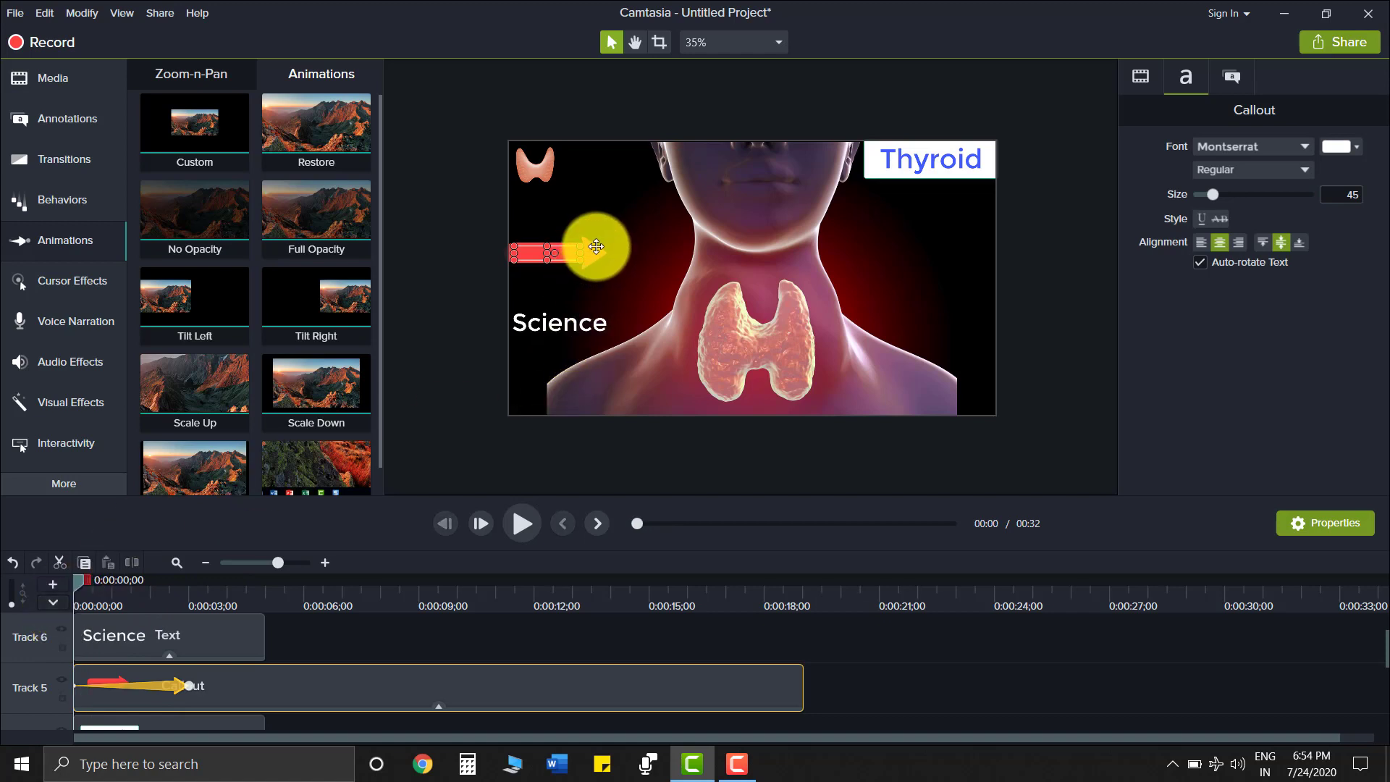
drag(596, 249, 490, 251)
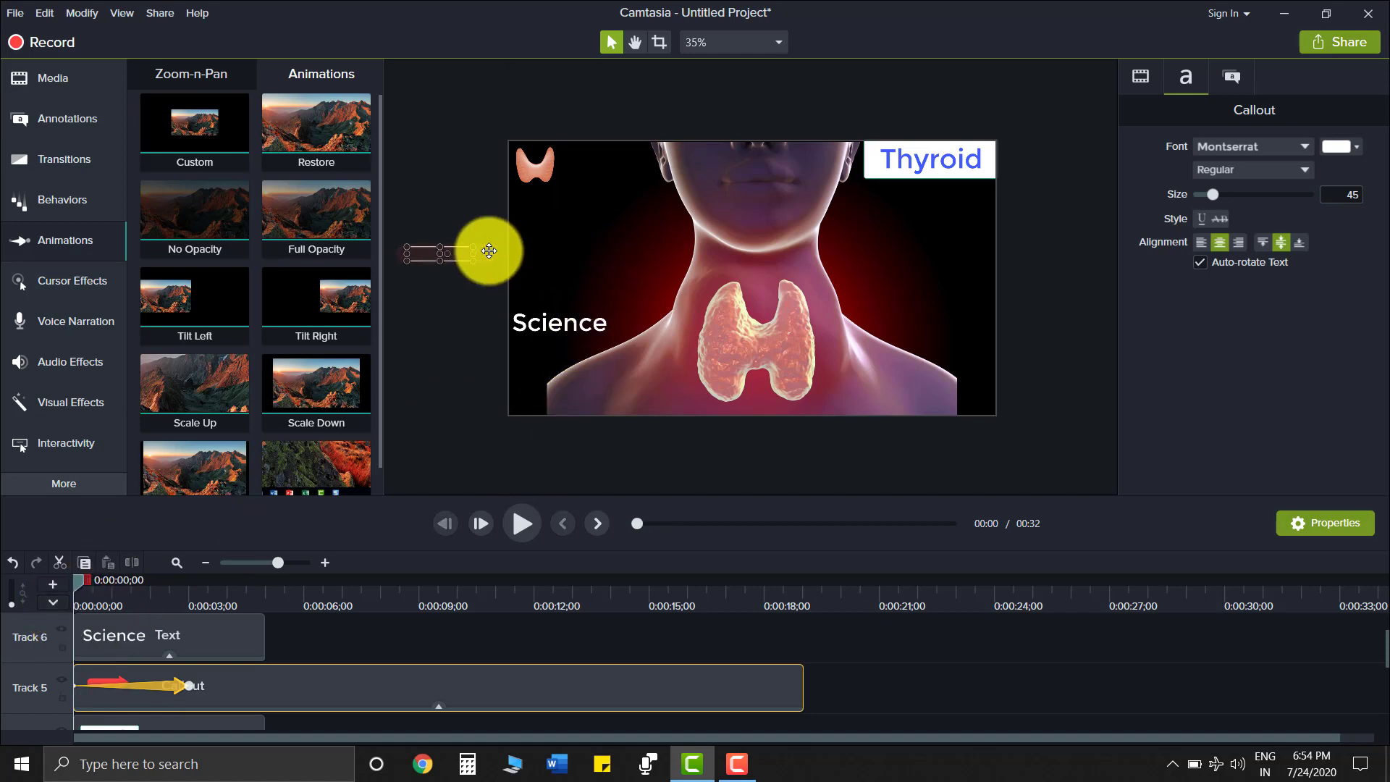
click(190, 686)
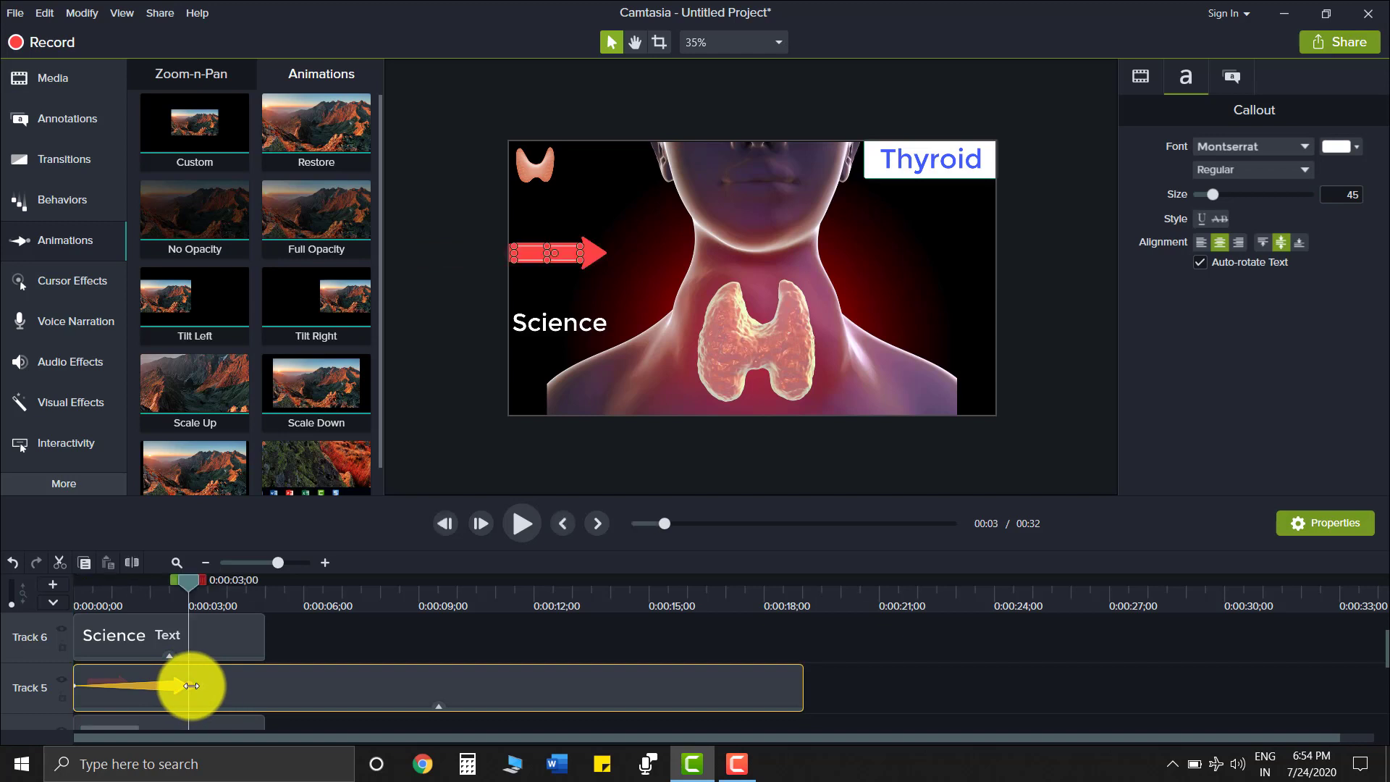
drag(589, 243, 1087, 250)
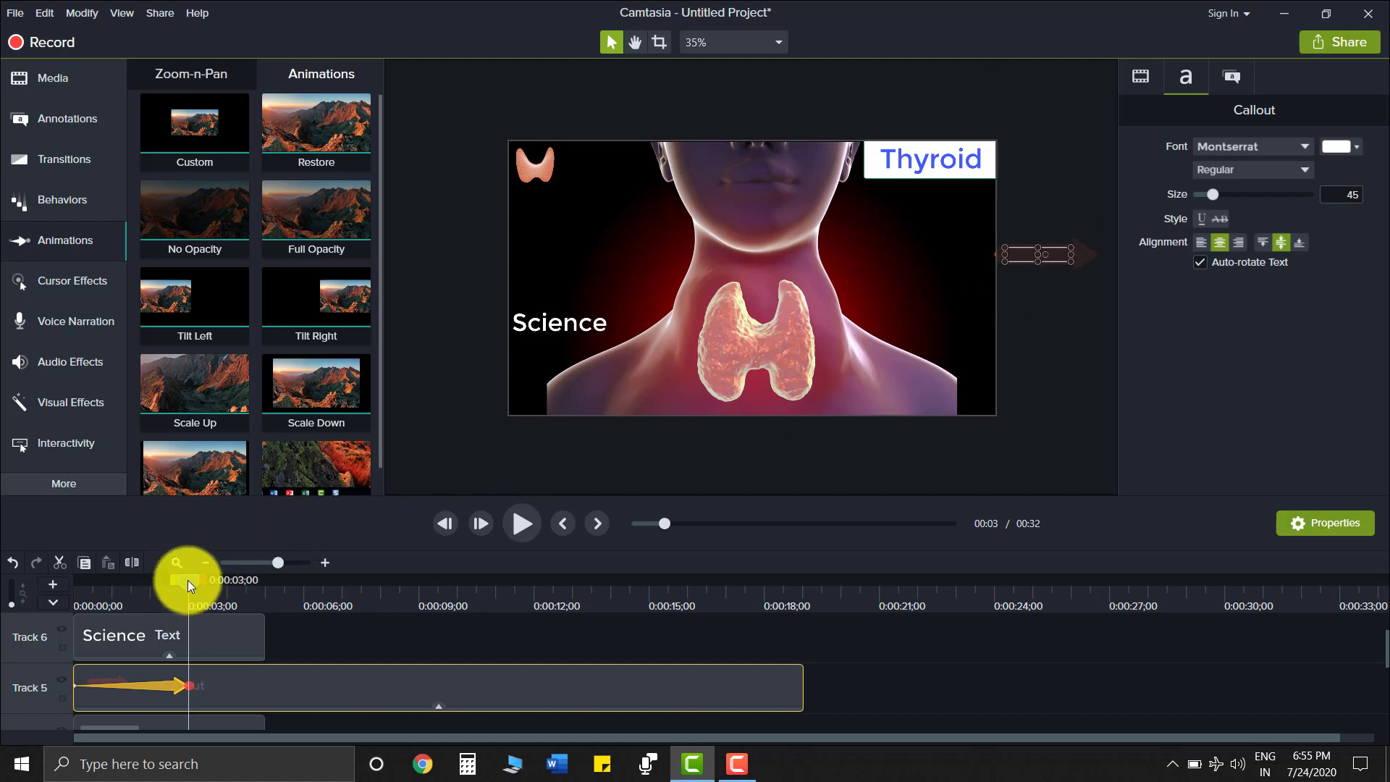
Play the timeline from the beginning to preview the red arrow's movement across the canvas.
drag(188, 579, 15, 597)
click(505, 521)
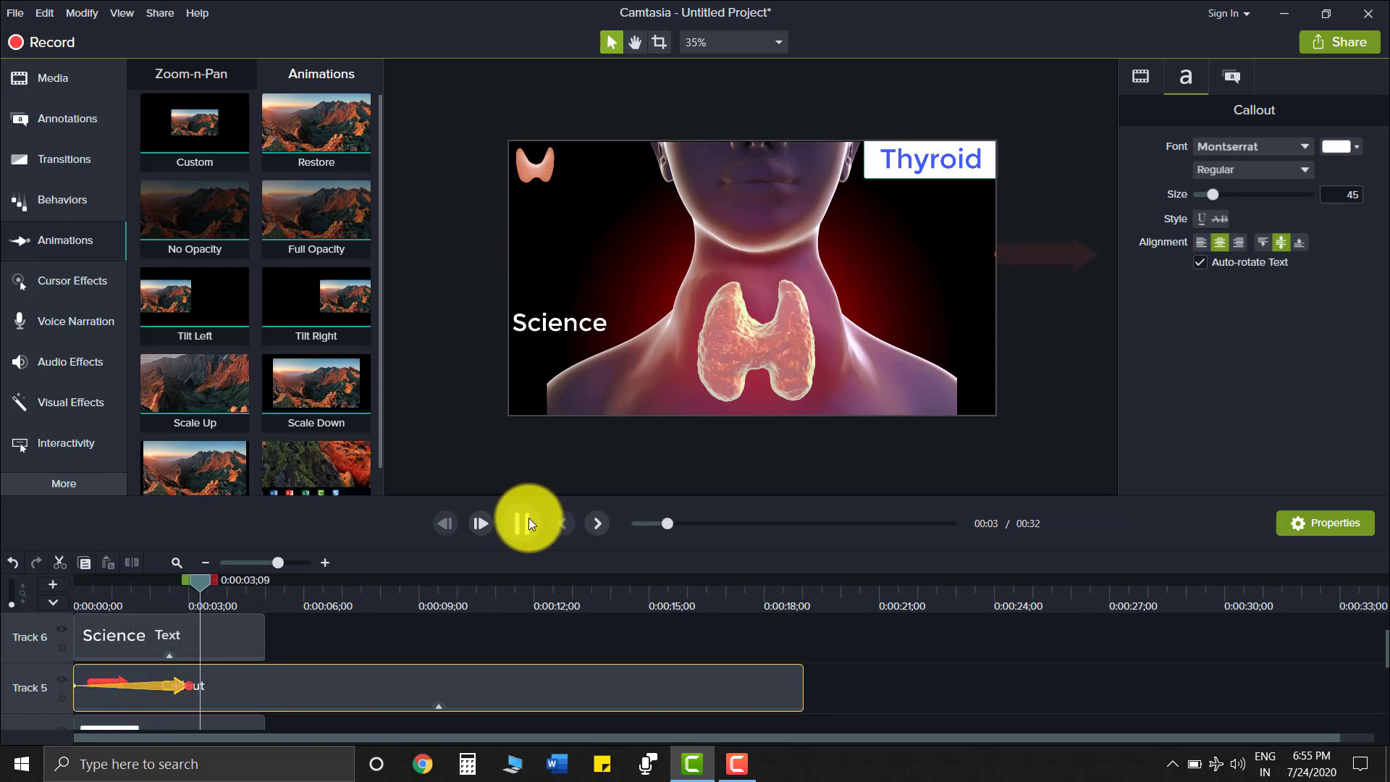
click(528, 519)
drag(210, 586, 7, 588)
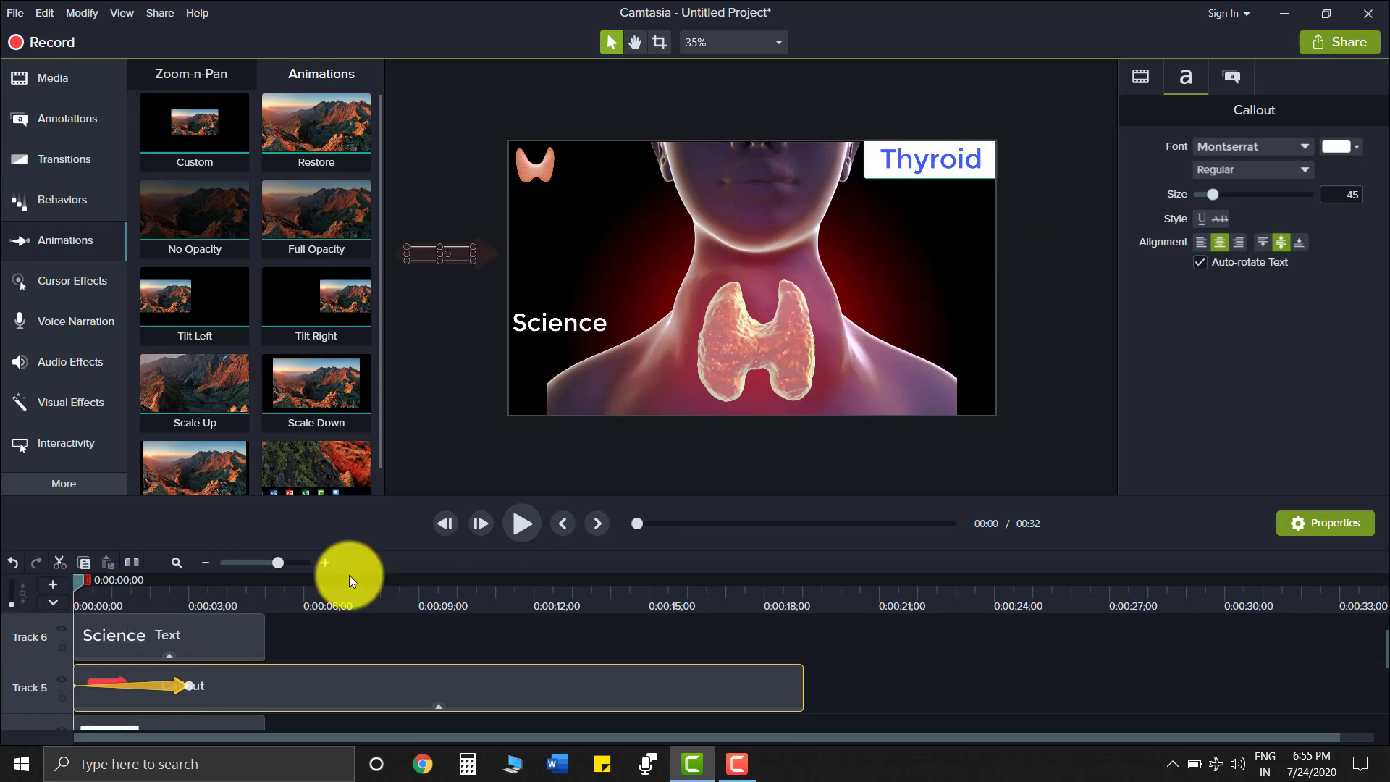
click(536, 526)
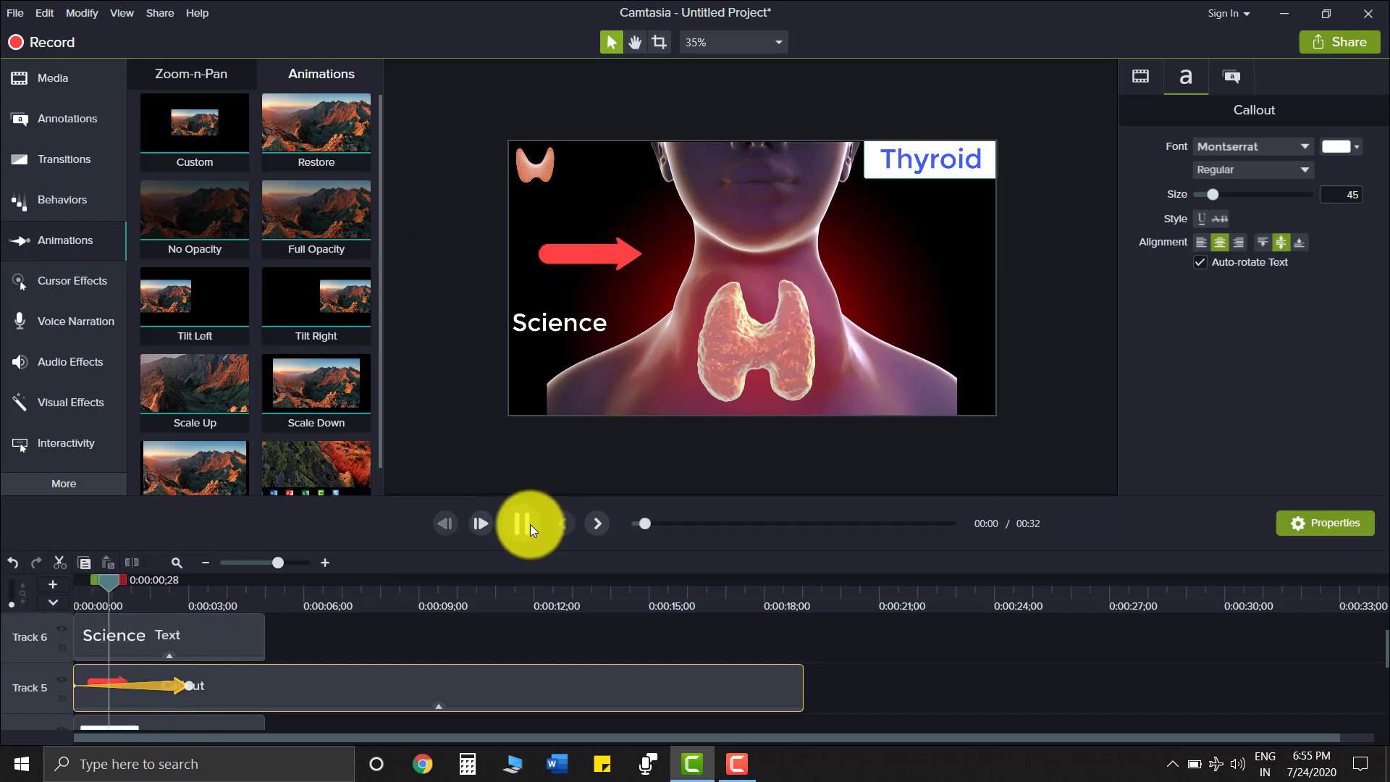
click(526, 527)
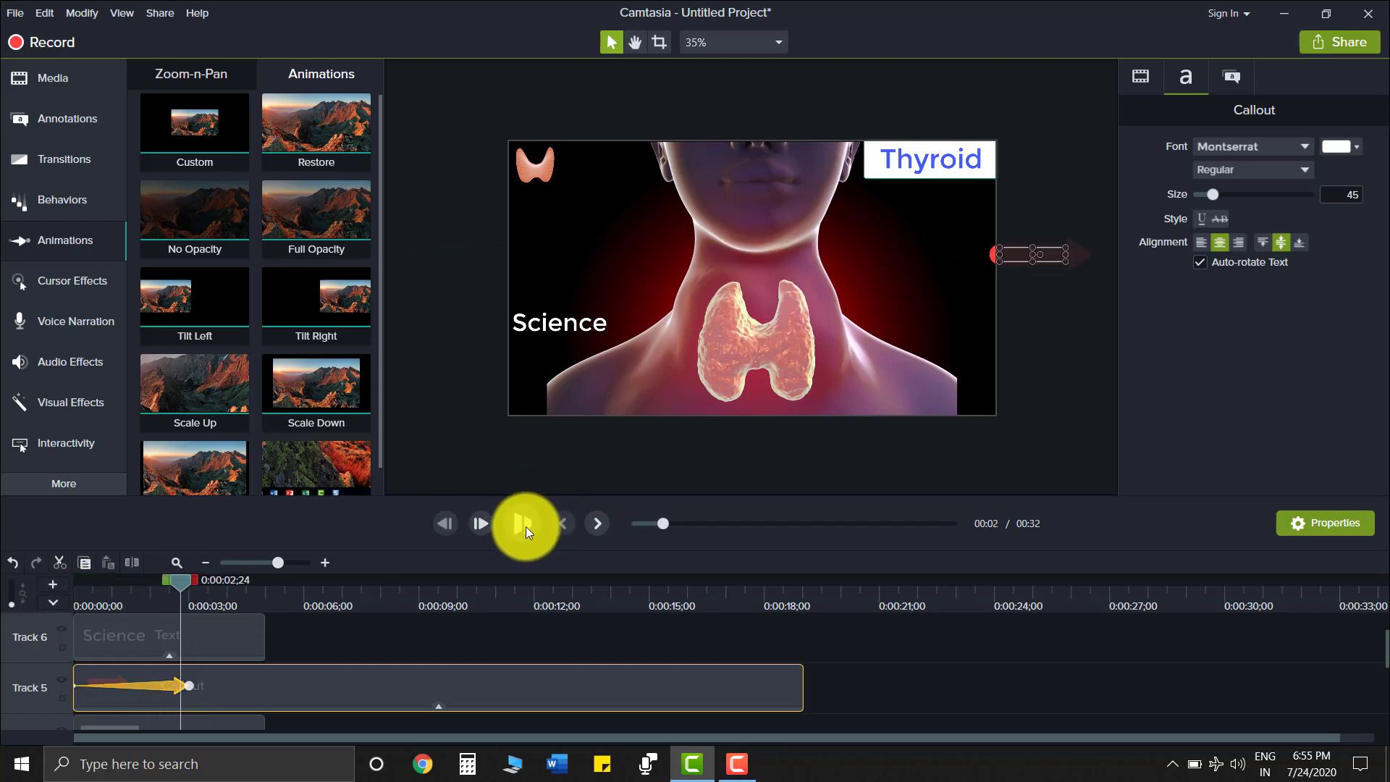
click(524, 527)
click(524, 527)
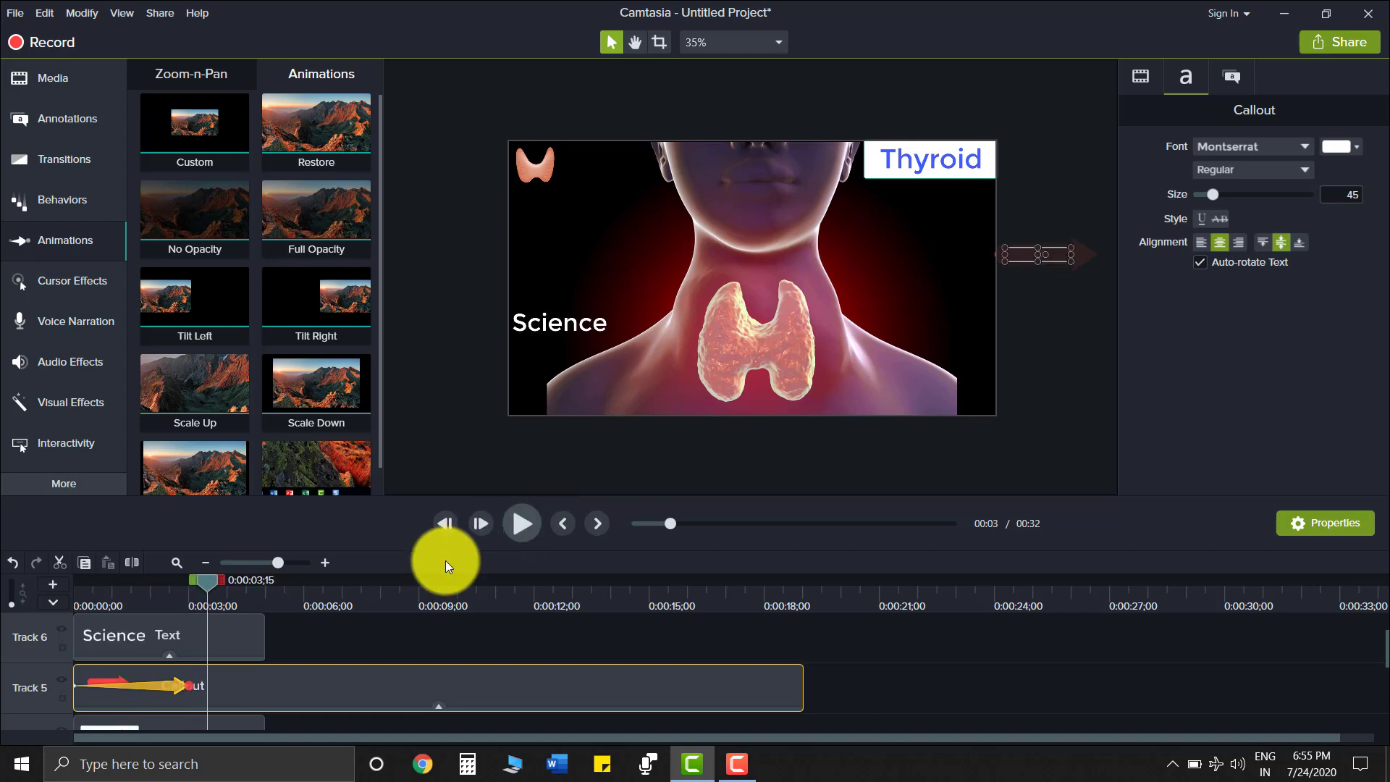
Add a second Custom animation ending at 5 seconds, bring the arrow back inside the canvas's right edge, and preview it.
drag(206, 592, 258, 590)
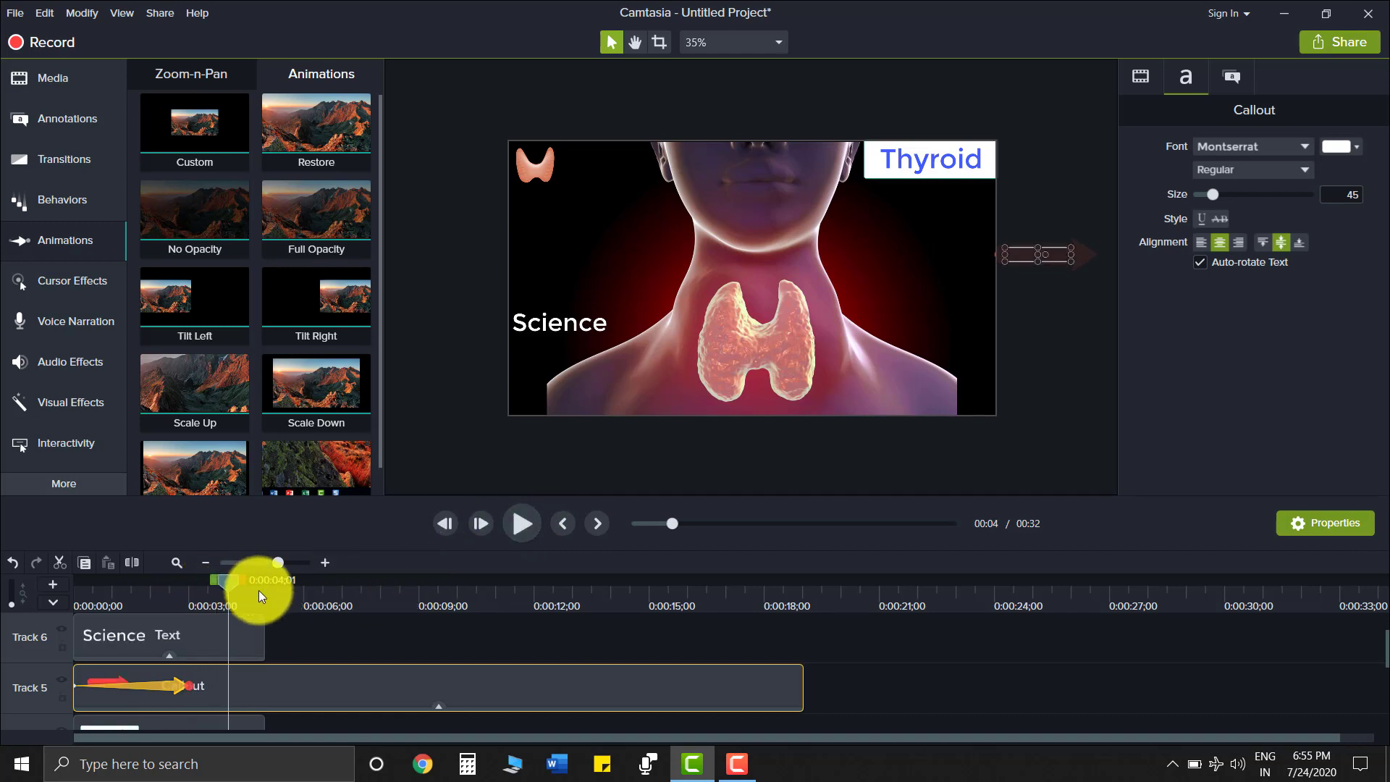
mouse_move(185, 103)
mouse_down()
mouse_move(336, 568)
mouse_move(241, 707)
mouse_move(236, 688)
mouse_move(222, 698)
mouse_move(266, 685)
mouse_up()
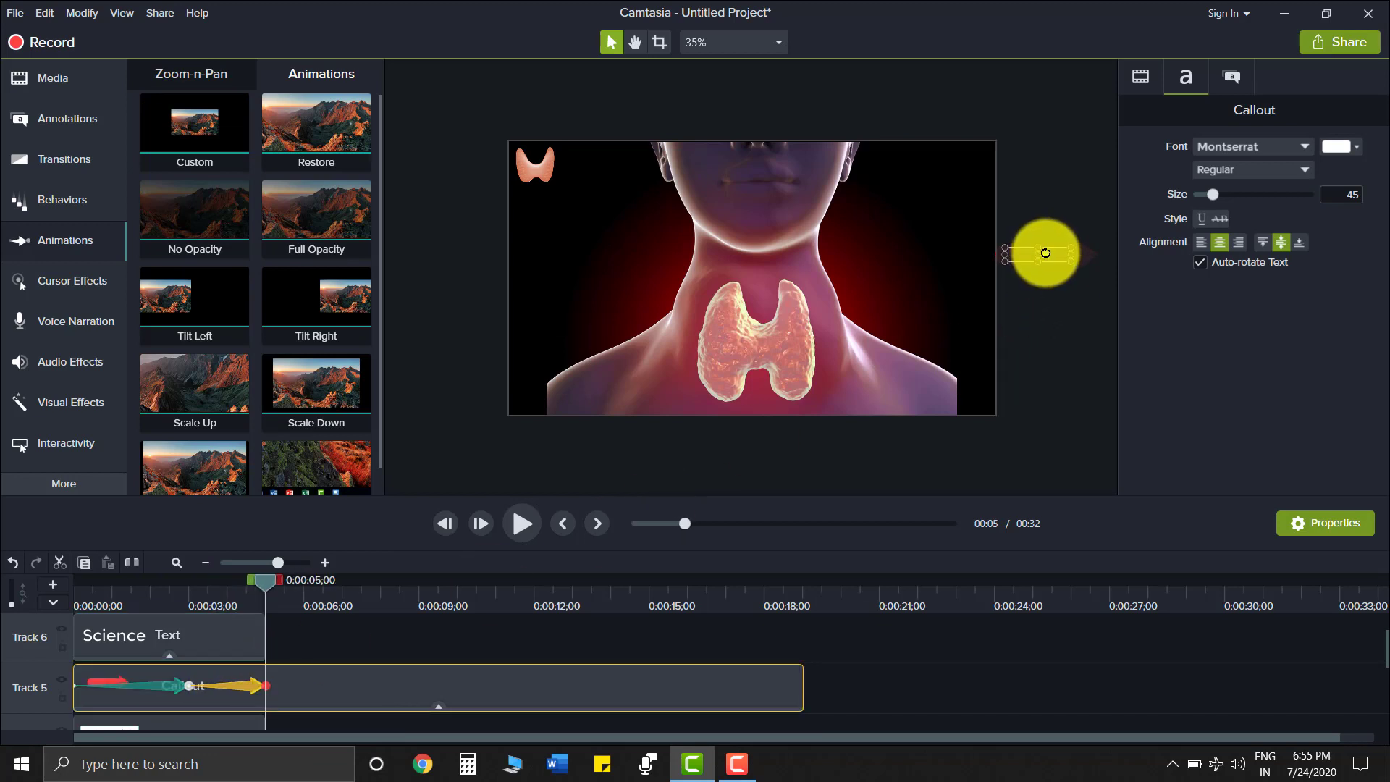
drag(1089, 252, 981, 249)
drag(255, 588, 15, 588)
click(520, 520)
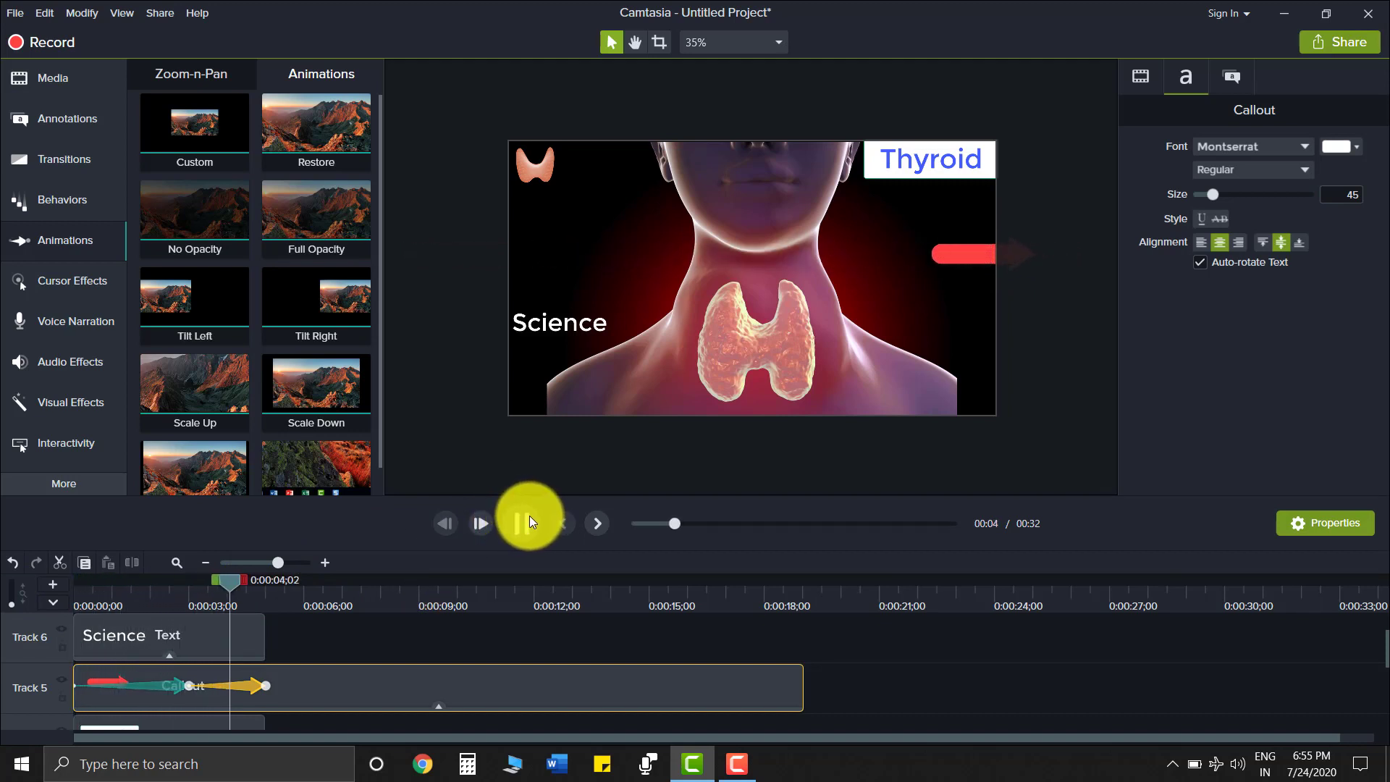
click(528, 518)
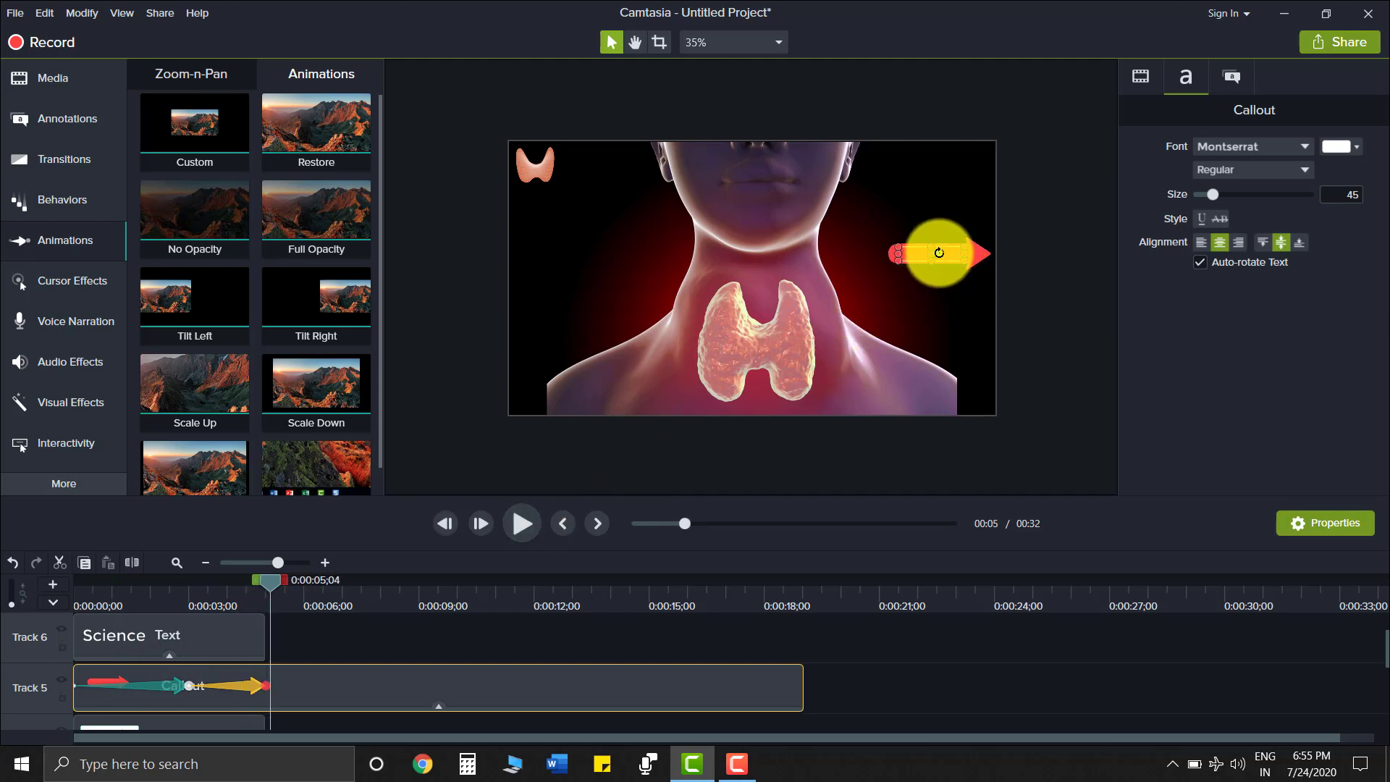
Add a third Custom animation ending at about 7 seconds, rotate the arrow half a turn to point left, and preview it.
drag(195, 124, 341, 681)
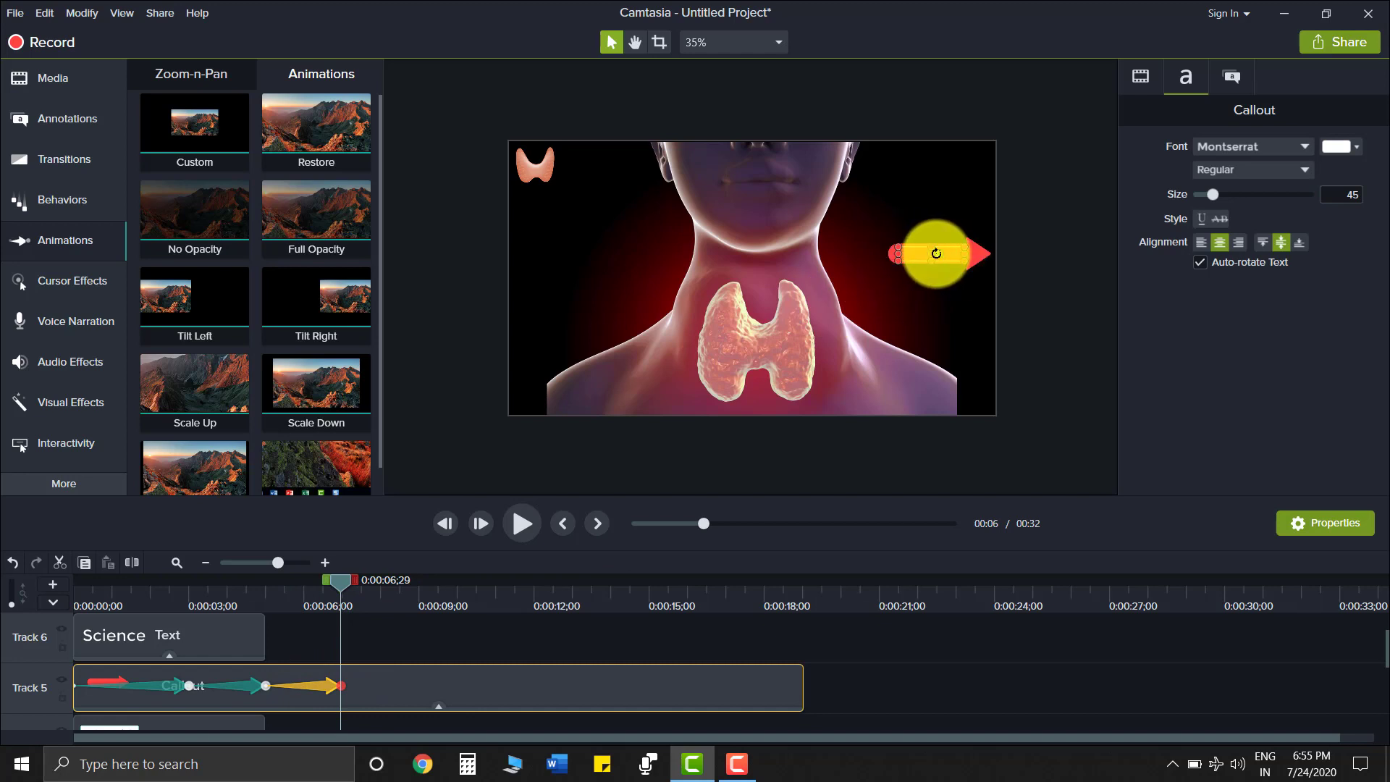
drag(940, 253, 900, 253)
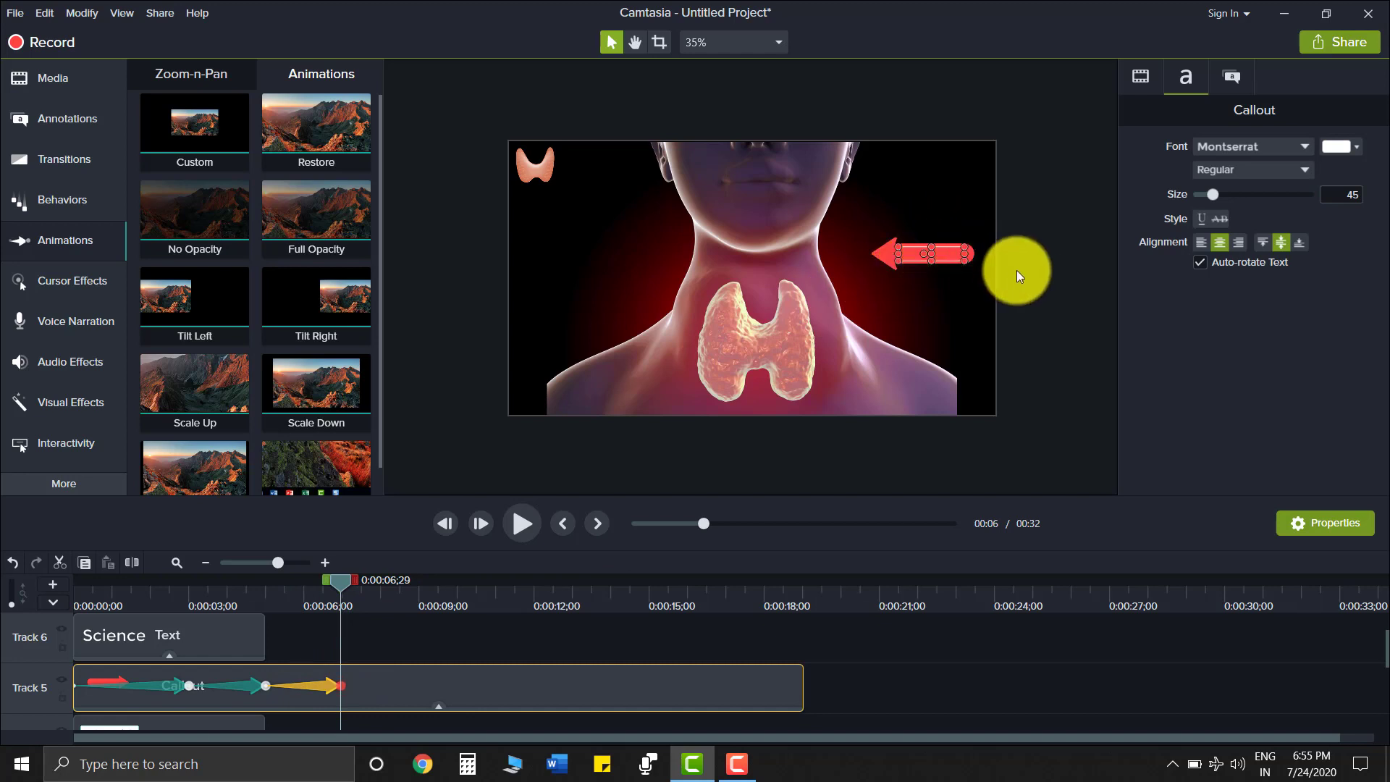
drag(346, 583, 3, 641)
click(534, 527)
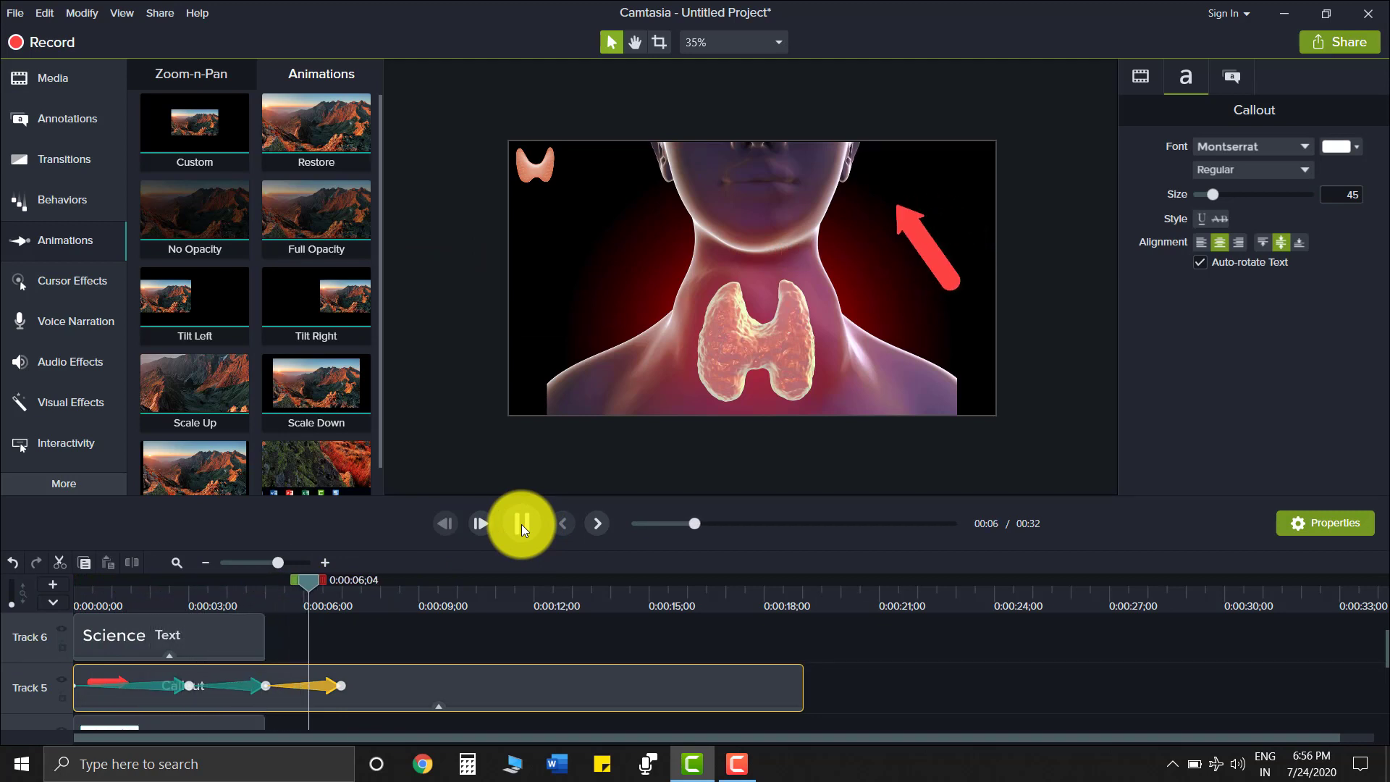
click(521, 524)
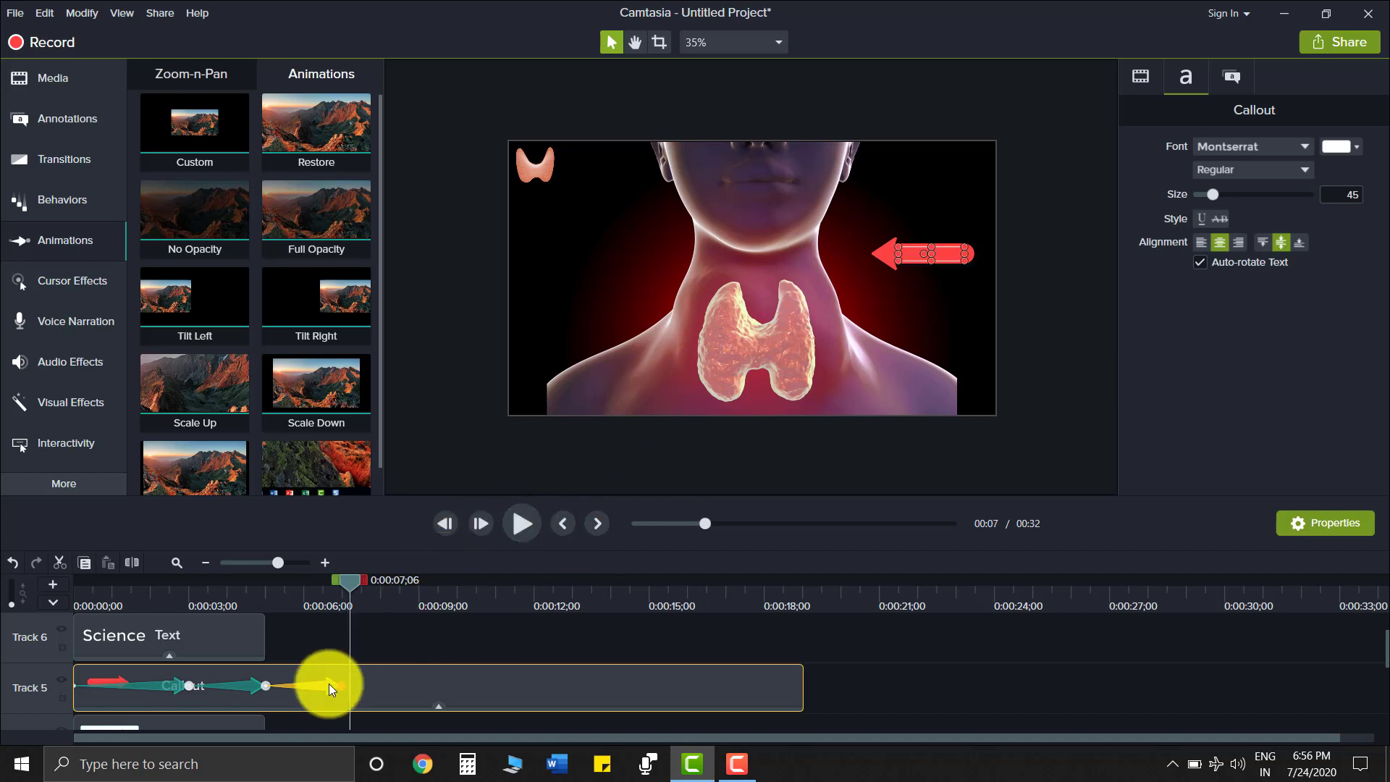
Add a fourth Custom animation ending at about 9 seconds, move the arrow beyond the canvas's left edge, and preview it.
drag(191, 127, 421, 681)
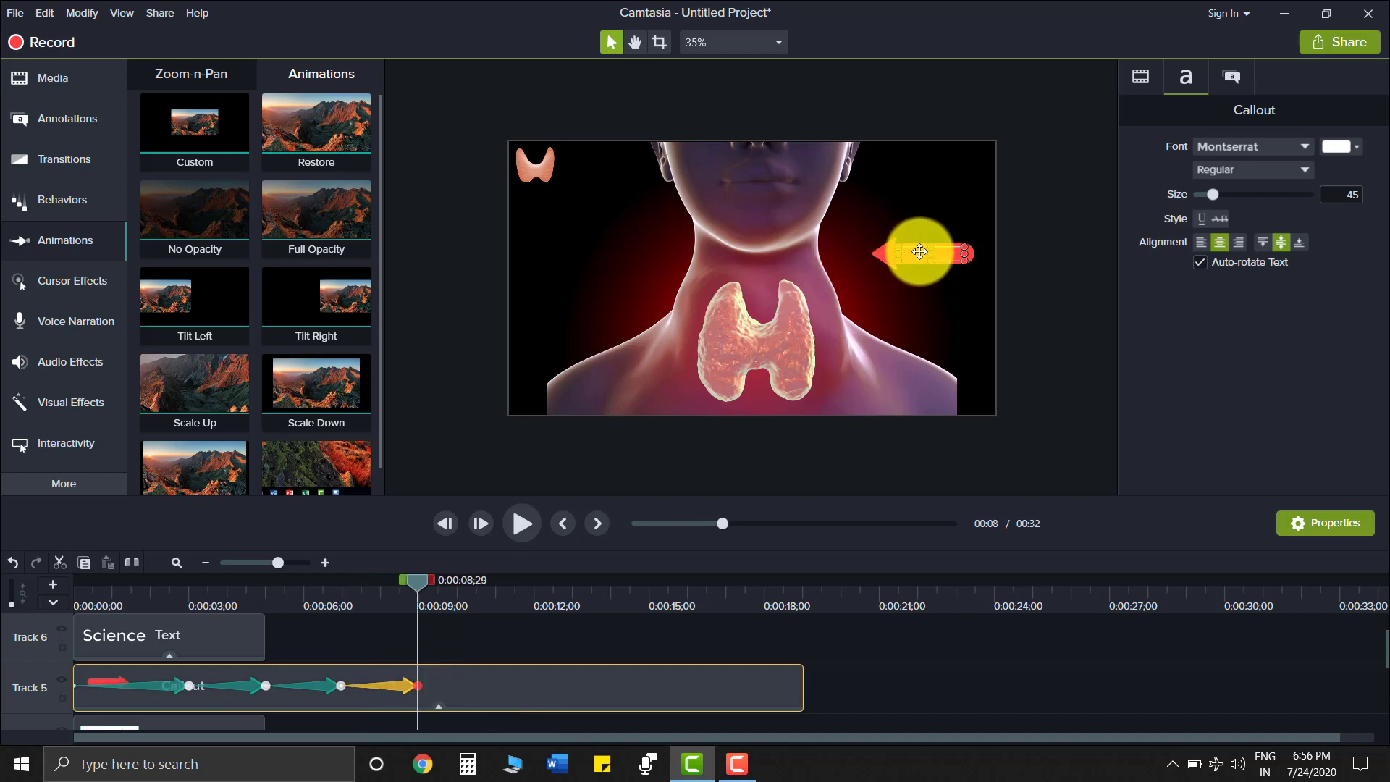
drag(918, 250, 911, 253)
drag(868, 254, 427, 253)
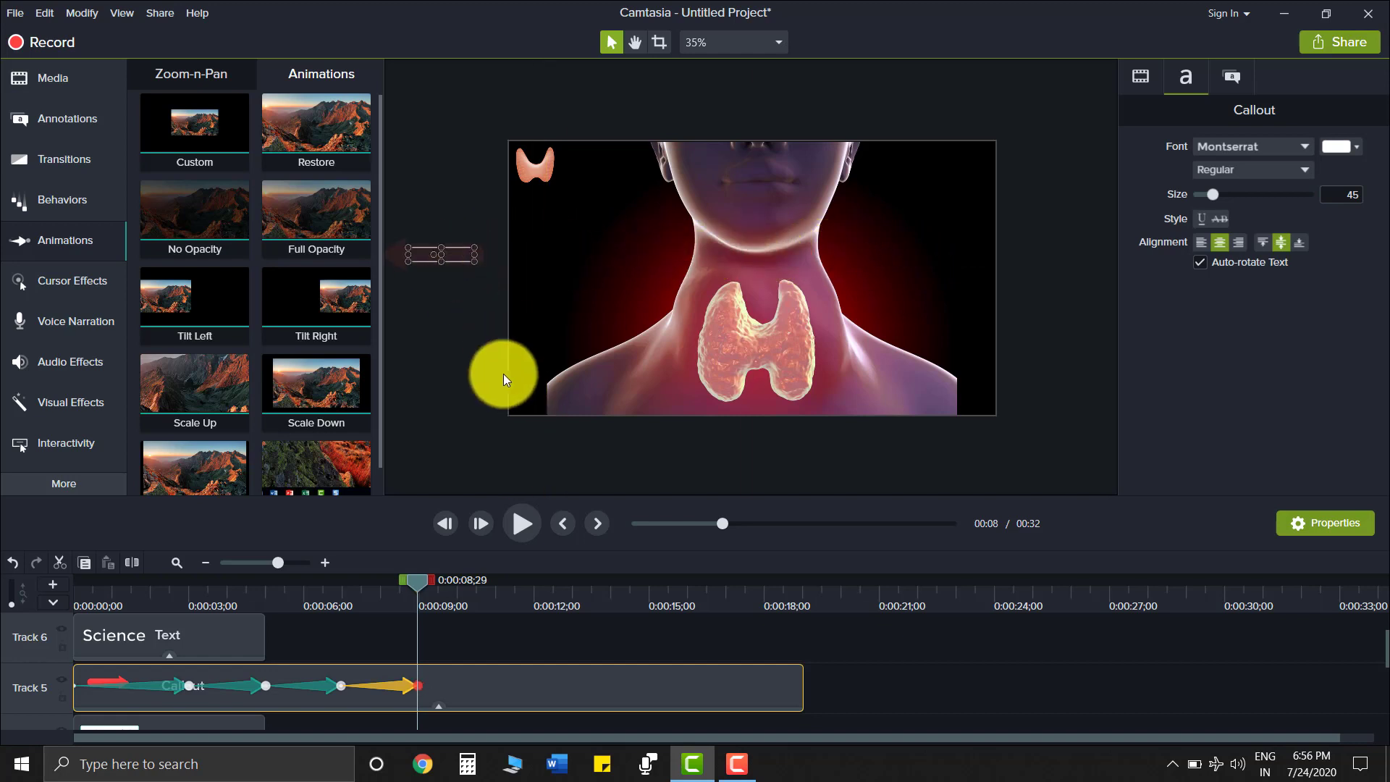
drag(418, 582, 22, 598)
click(527, 520)
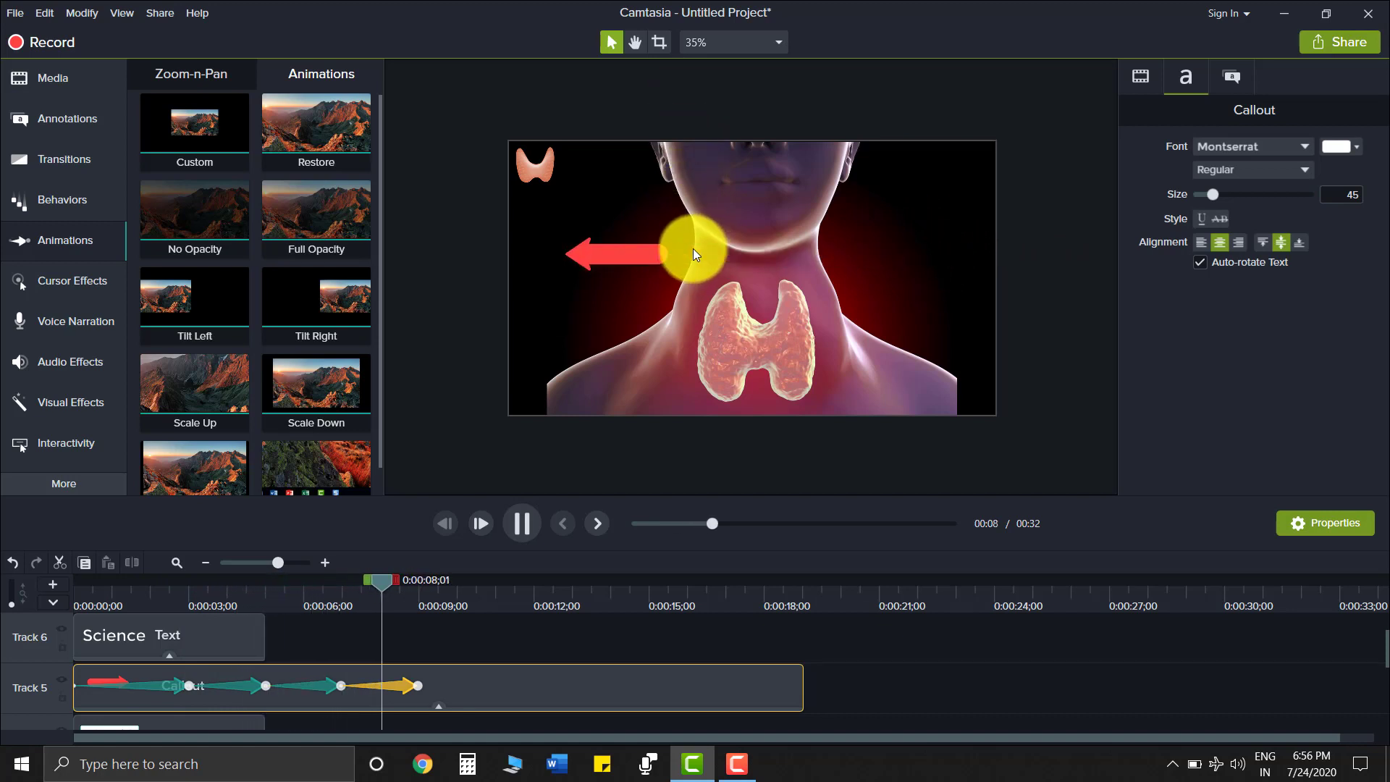
click(511, 522)
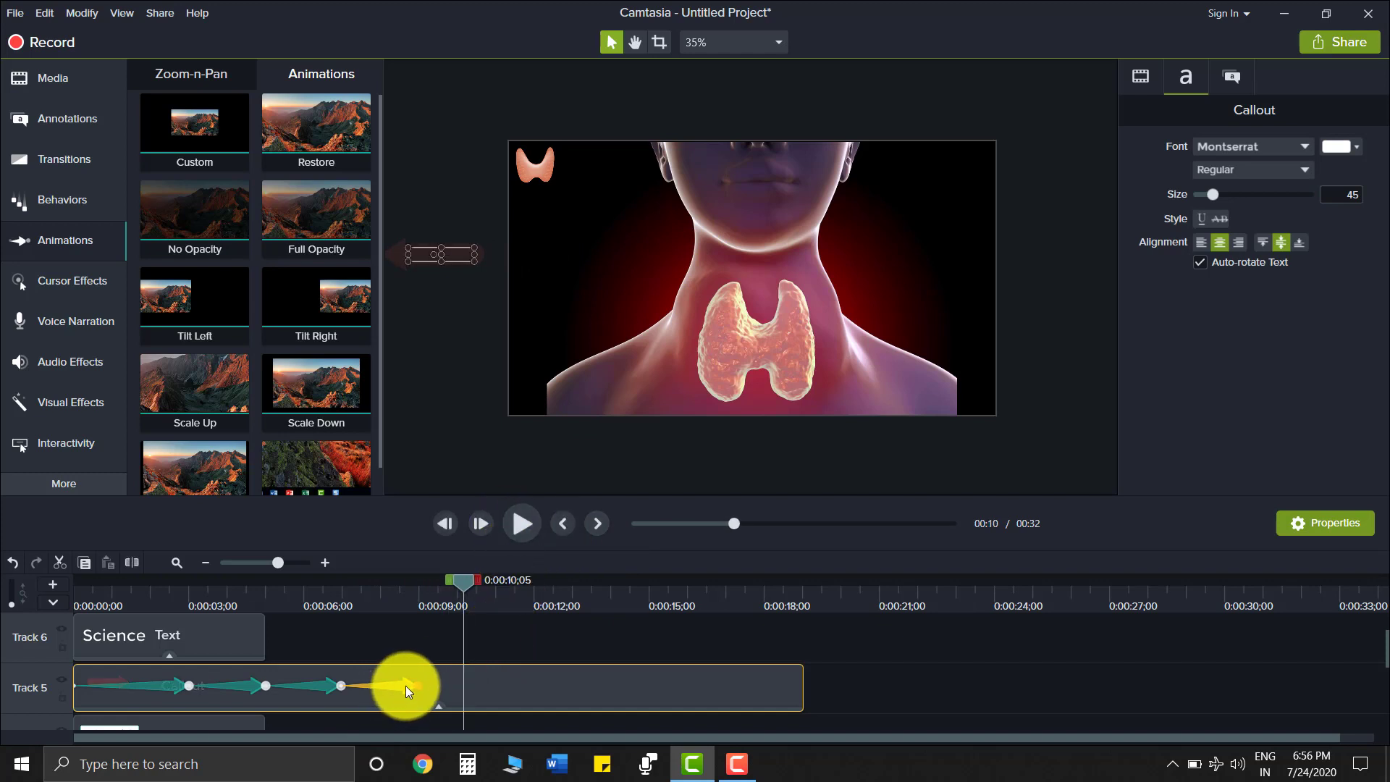
key(ctrl+c)
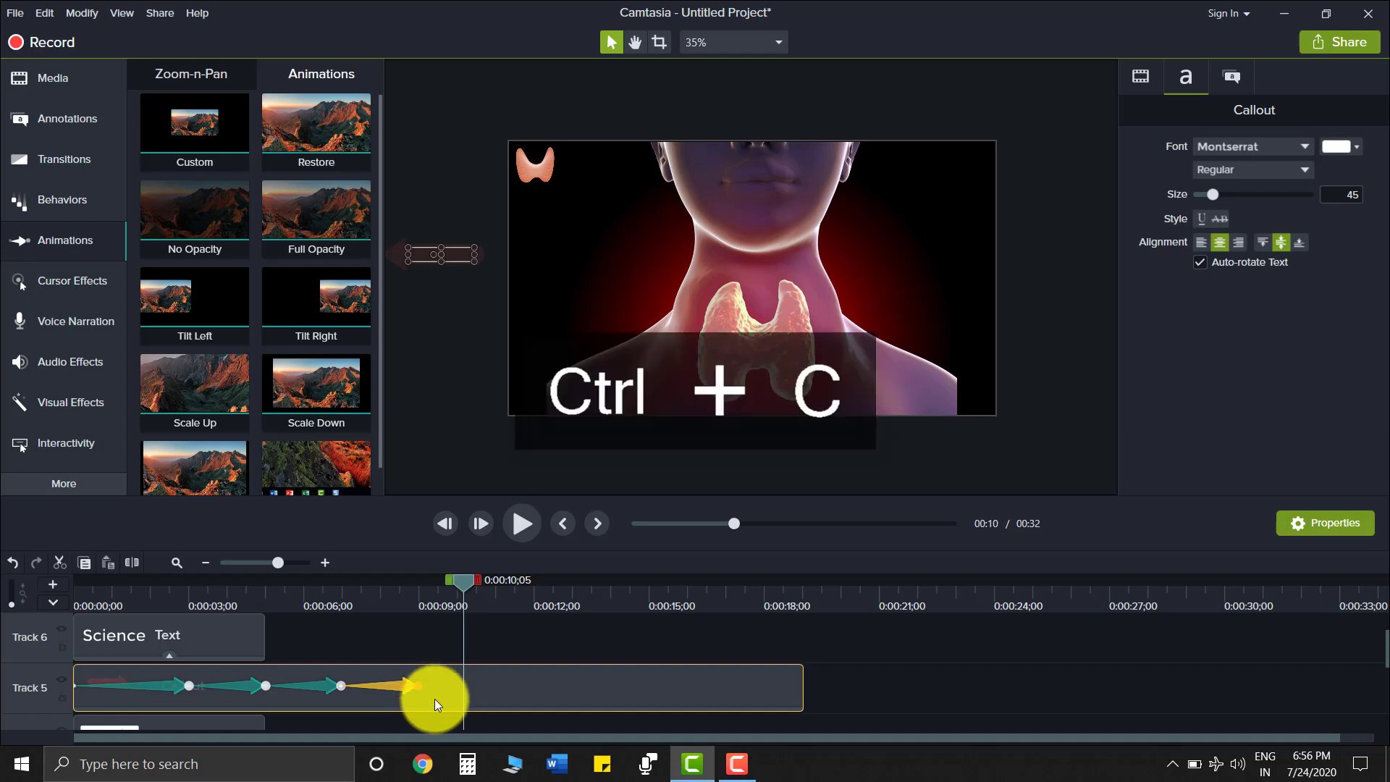
click(414, 686)
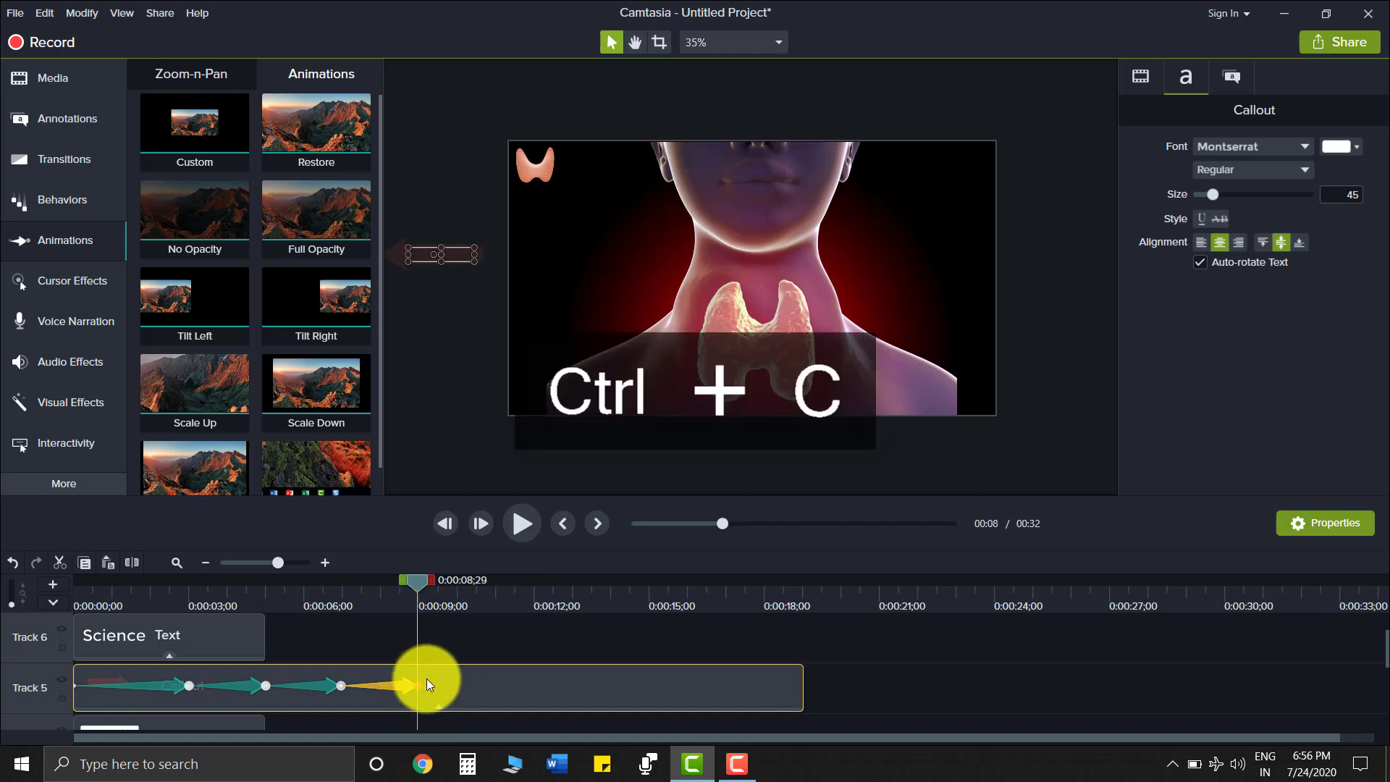
key(ctrl+v)
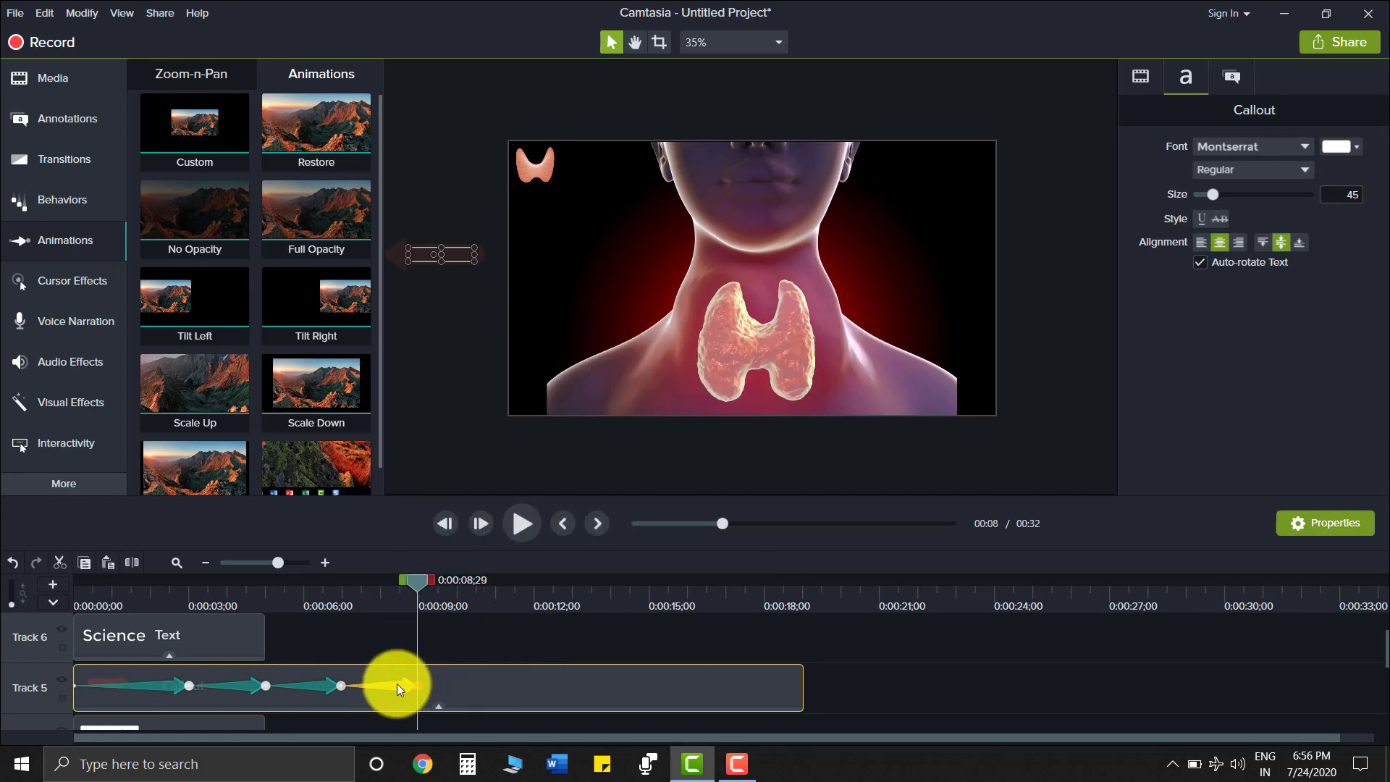
Paste a copy of the fourth animation on the arrow's clip, move it directly behind the original, and preview the sequence.
key(ctrl+c)
drag(421, 582, 545, 598)
key(ctrl+v)
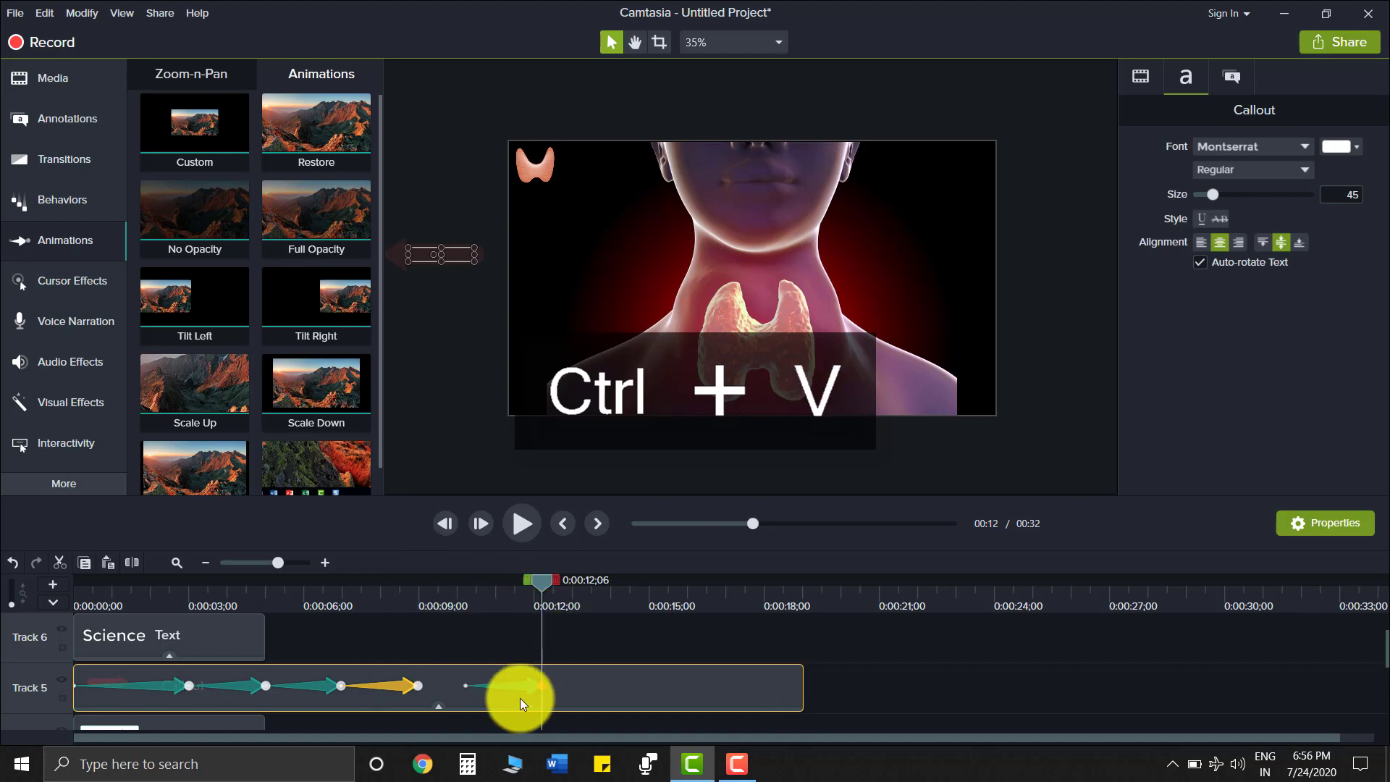
drag(524, 684, 476, 688)
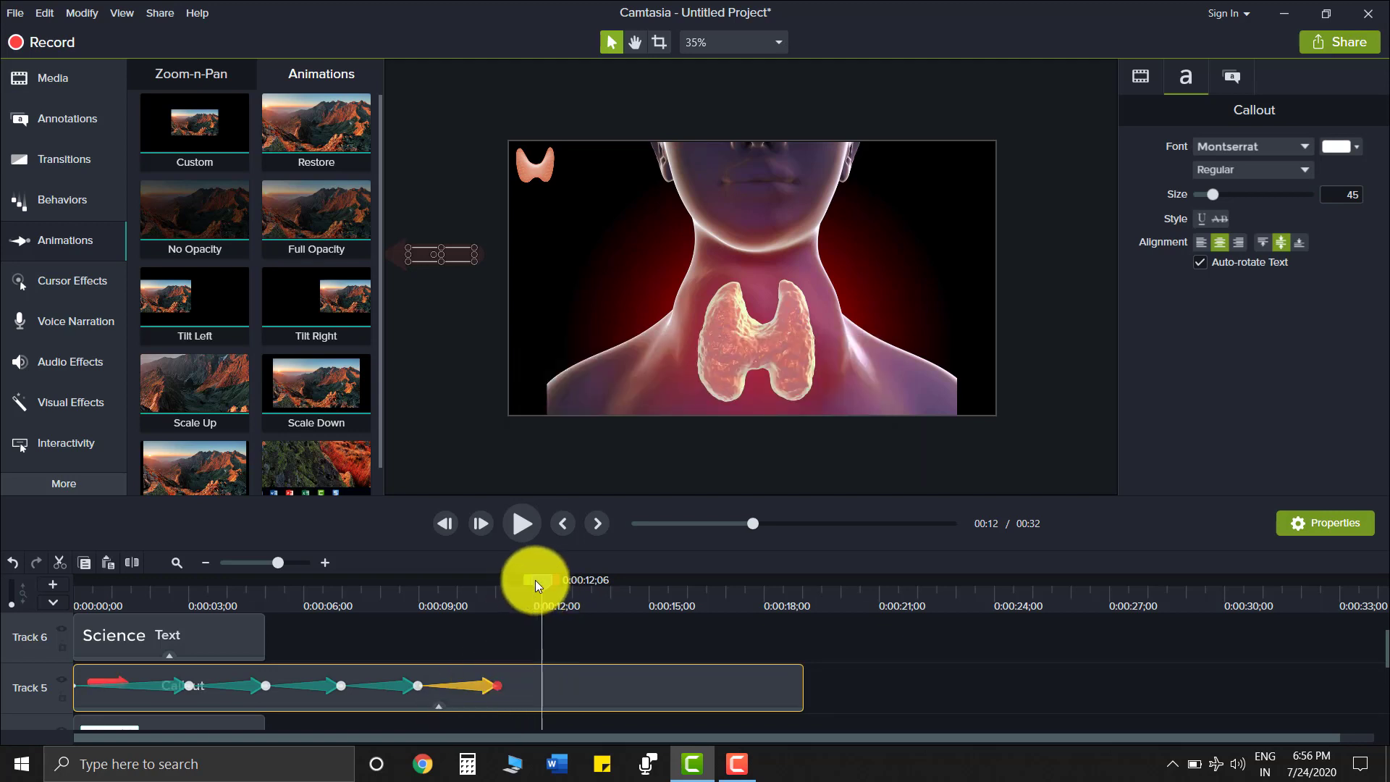
drag(536, 580, 43, 632)
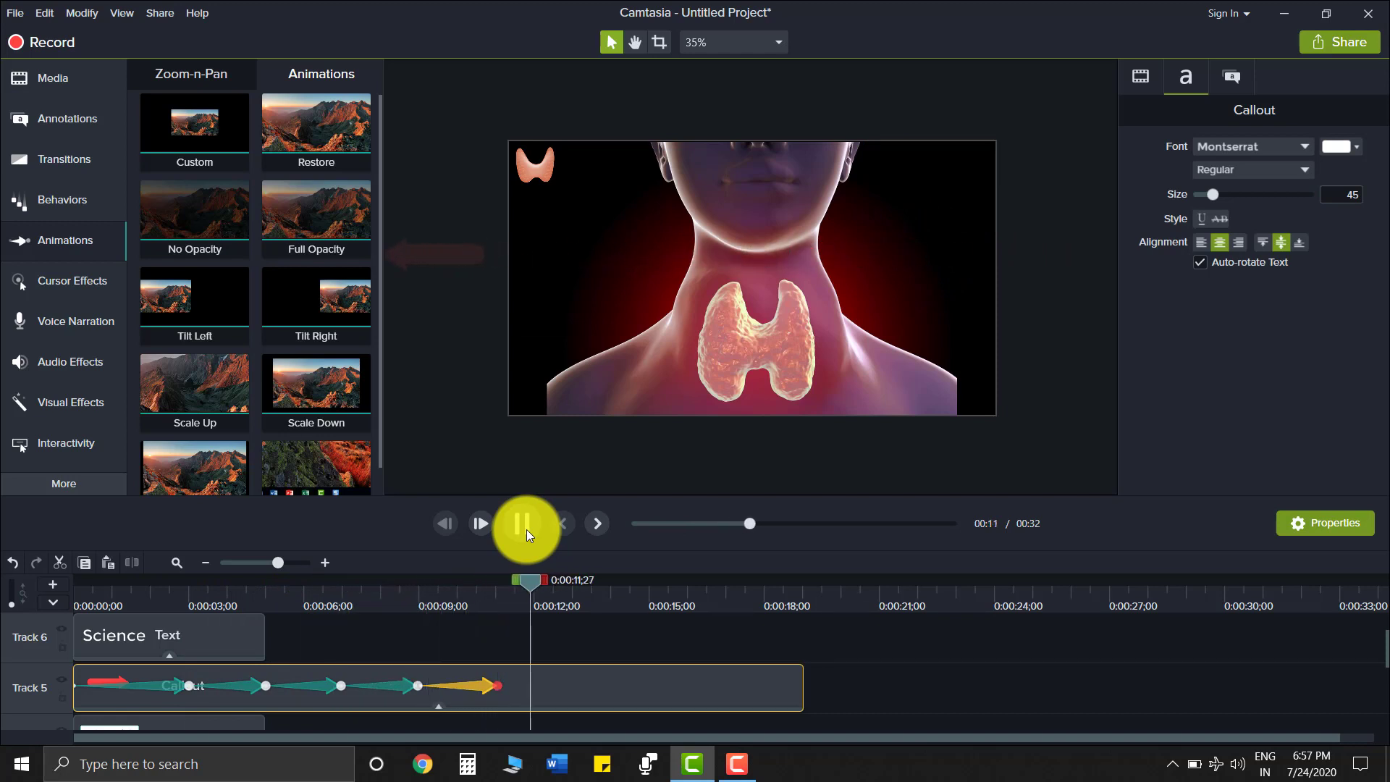
click(527, 528)
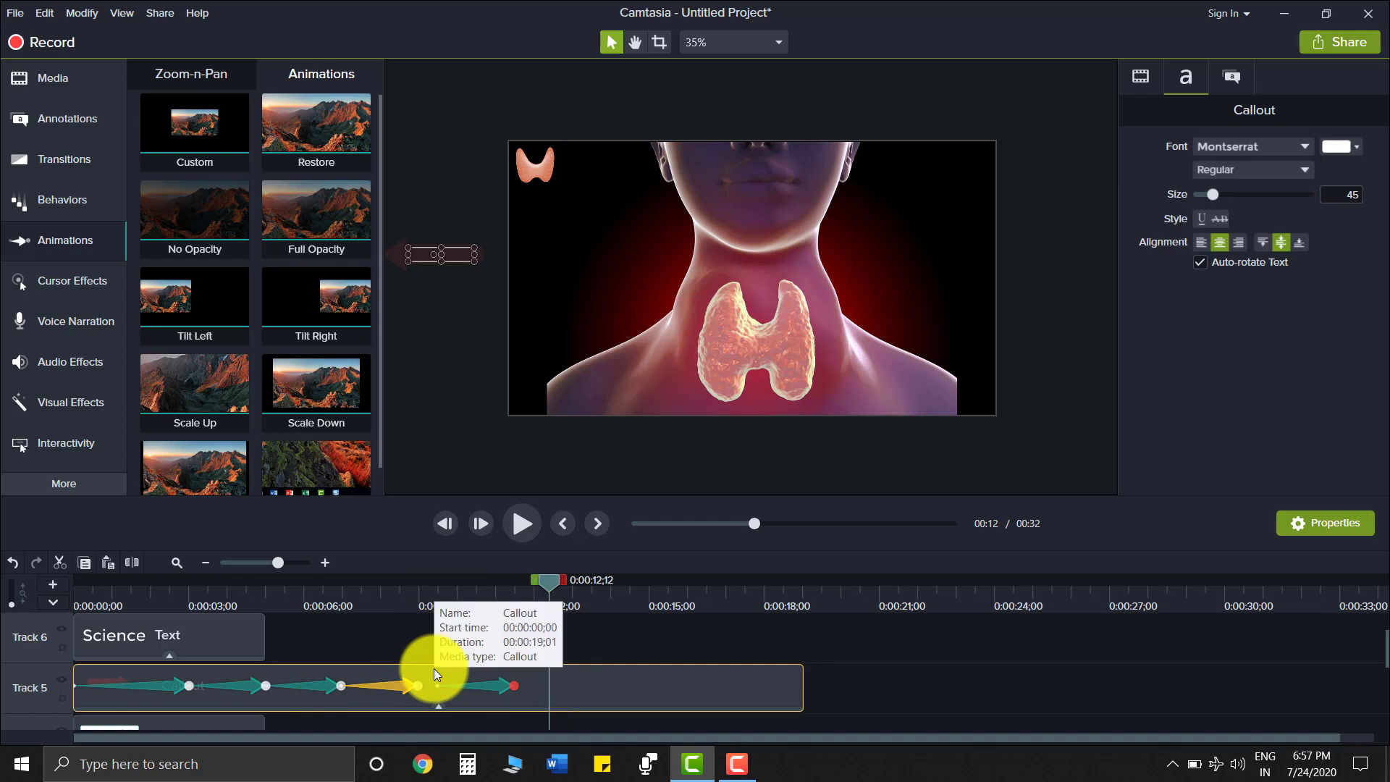
Copy the fourth animation, delete the copy behind it, and paste a new one on the arrow's clip ending at 0:00:12;12.
key(ctrl+c)
click(498, 686)
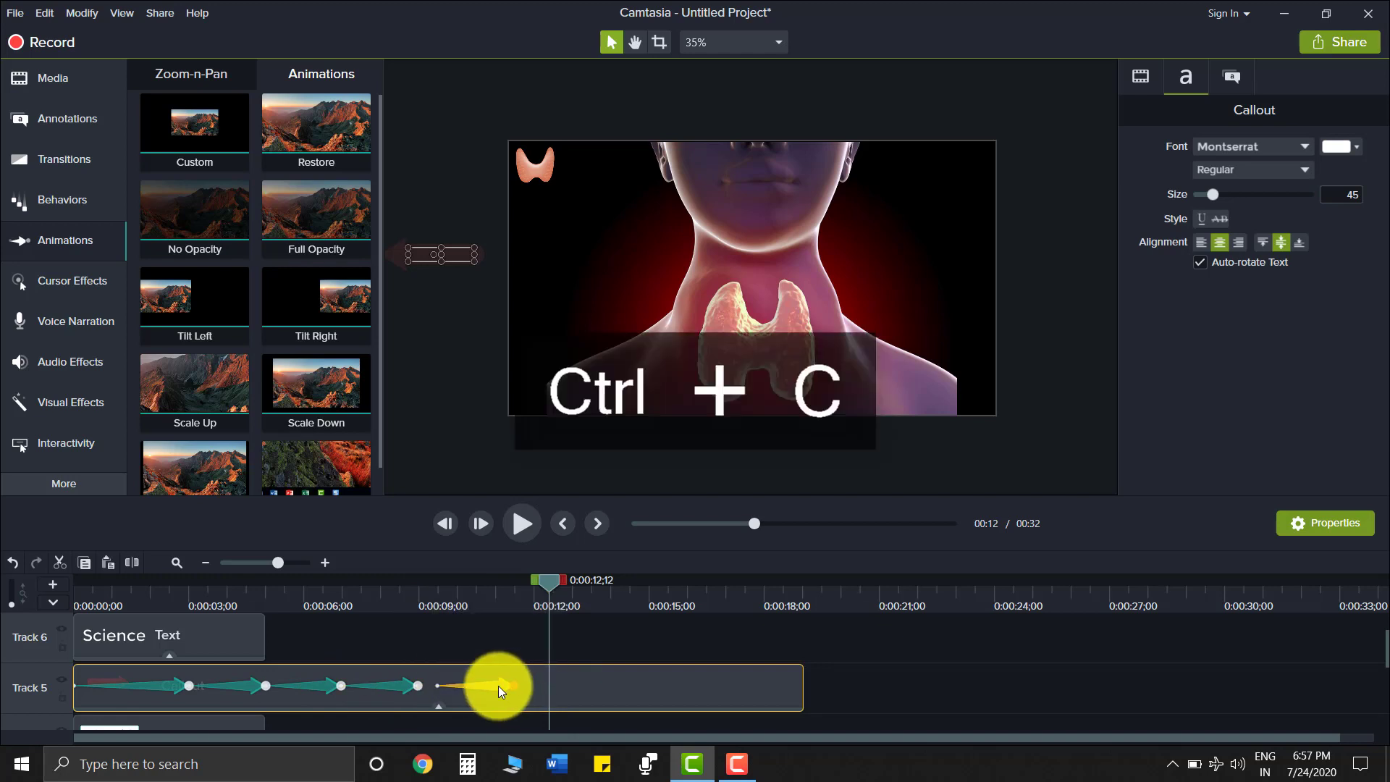
key(Delete)
key(ctrl+v)
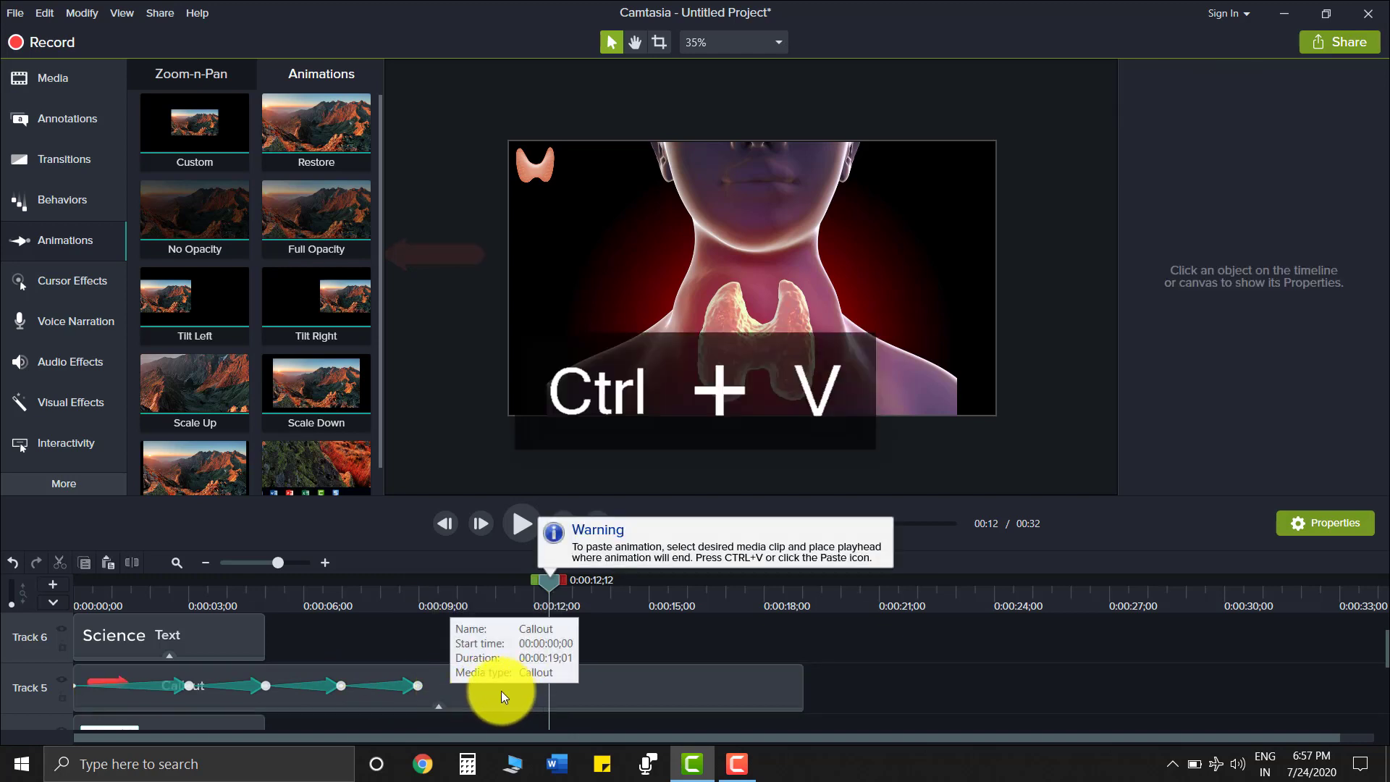
click(625, 686)
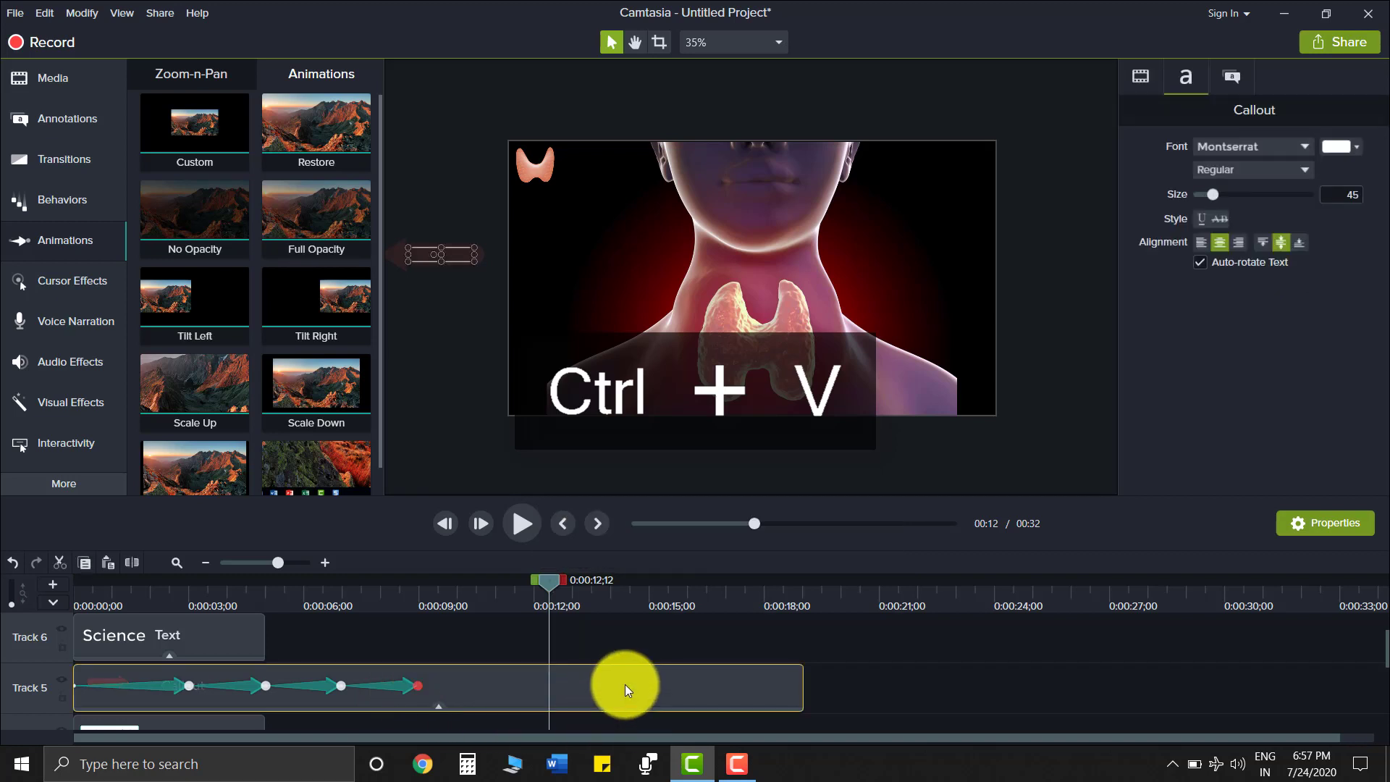
key(ctrl+v)
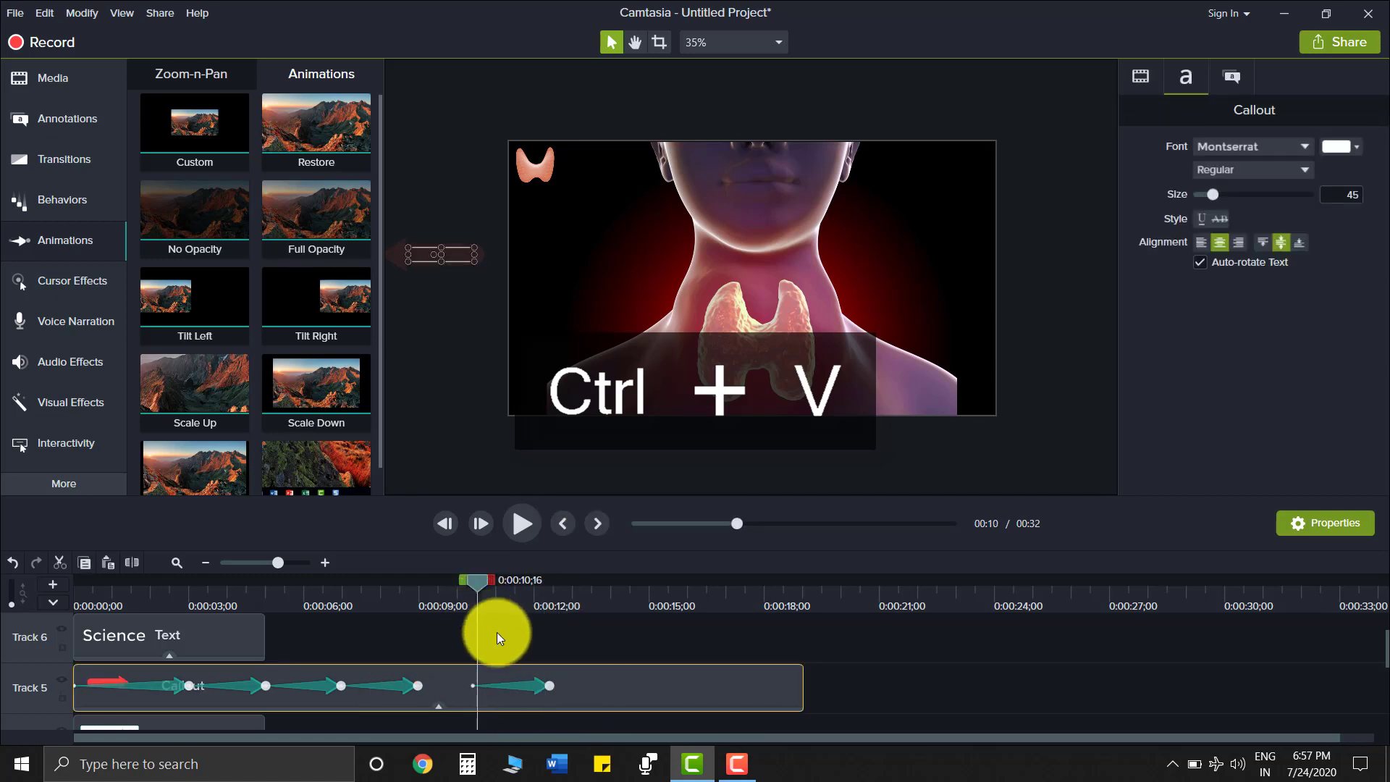
At the pasted animation's start, 0:00:10;12, move the arrow to the canvas's right edge and preview the motion.
drag(469, 579, 474, 615)
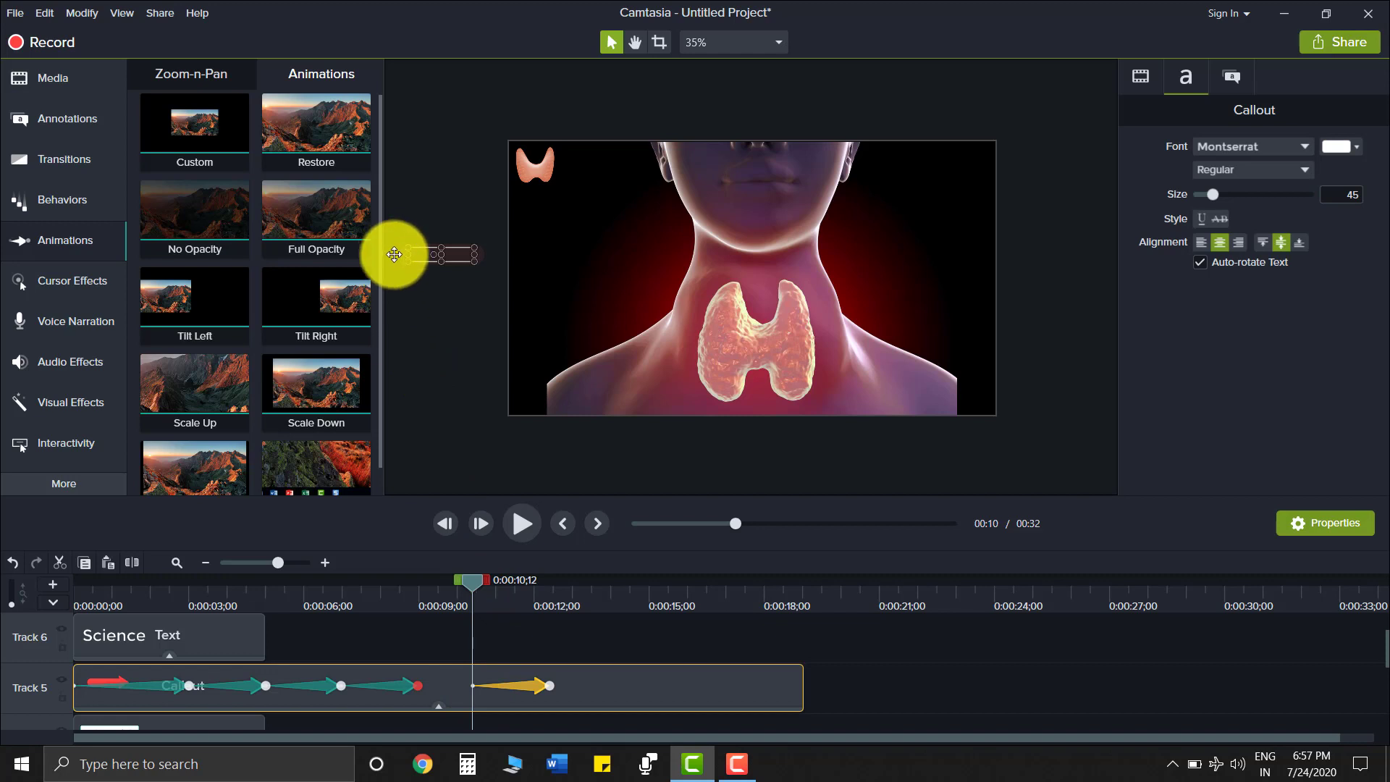
drag(437, 254, 918, 251)
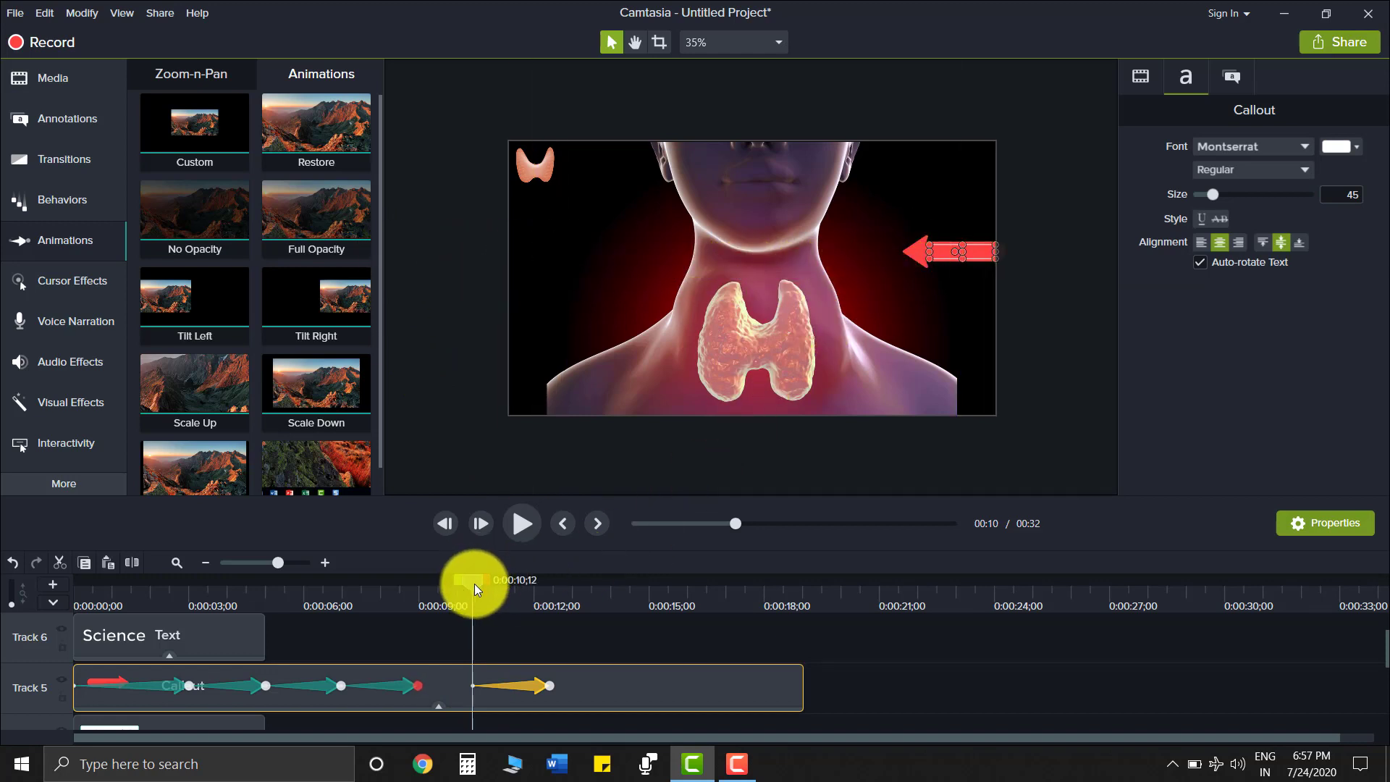
drag(475, 583, 343, 627)
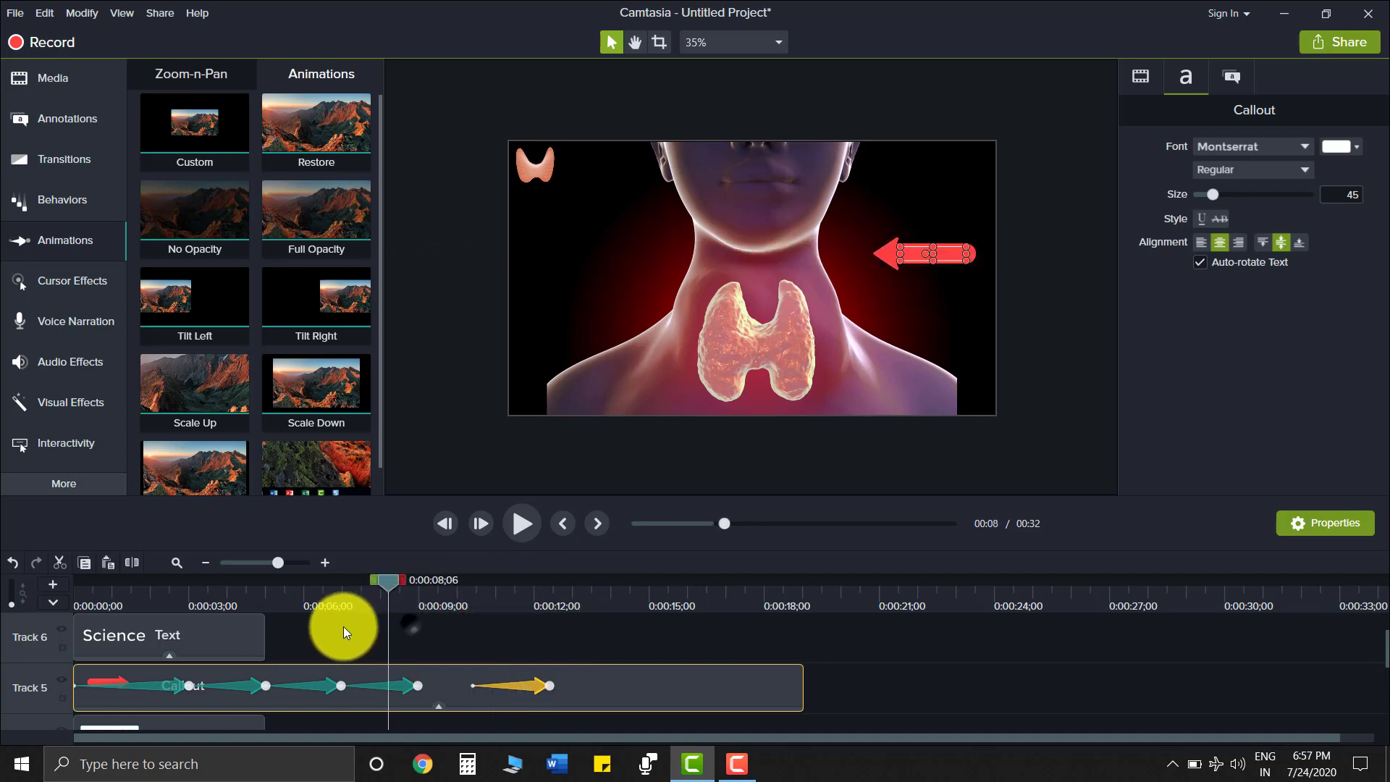
Move the pasted animation directly behind the fourth one on the arrow's clip and preview it to 0:00:10;29.
right_click(343, 628)
click(415, 655)
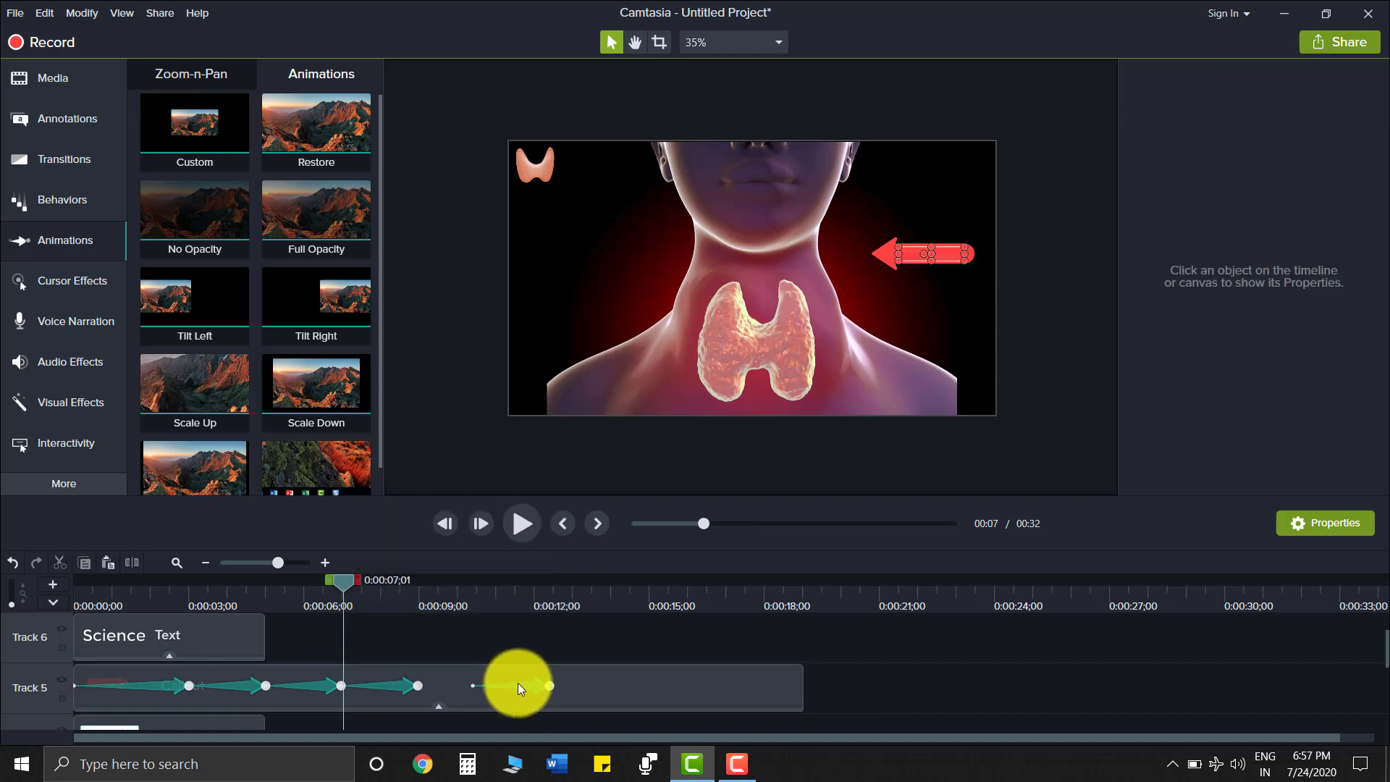
drag(518, 684, 449, 683)
drag(333, 584, 489, 653)
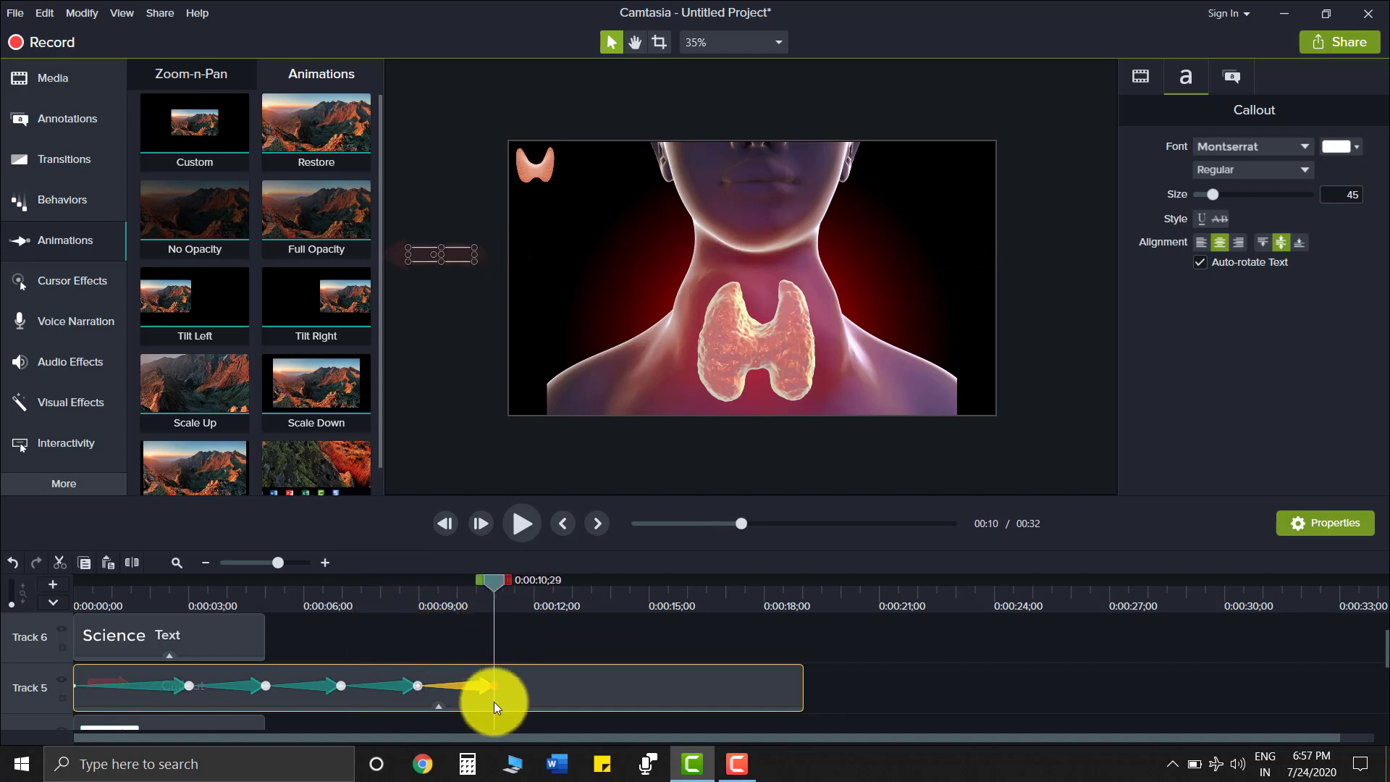
Split the arrow's clip at 0:00:10;29, the end of its last animation, and delete the remainder.
drag(494, 702, 502, 705)
key(s)
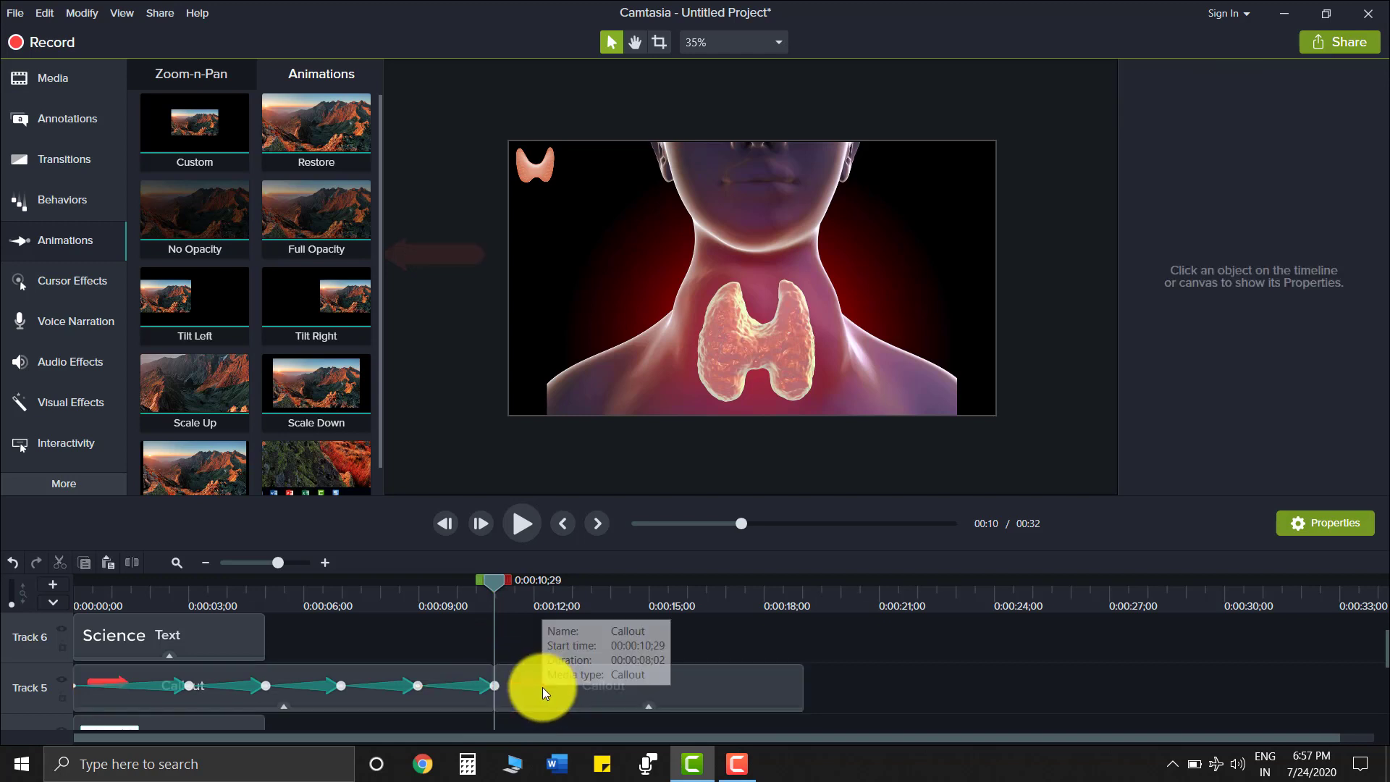
click(543, 689)
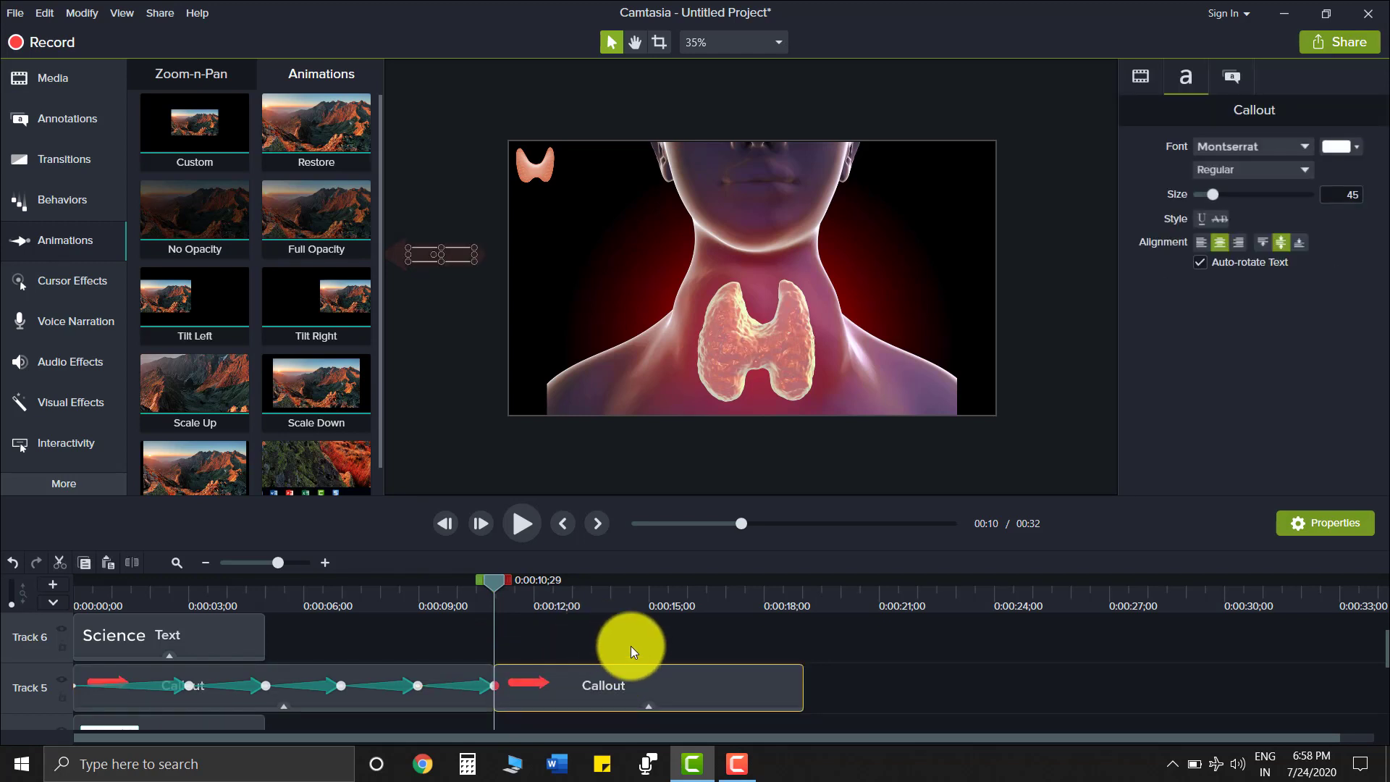
key(Delete)
Lock Tracks 3 and 4 below the arrow's track.
scroll(598, 662, down, 4)
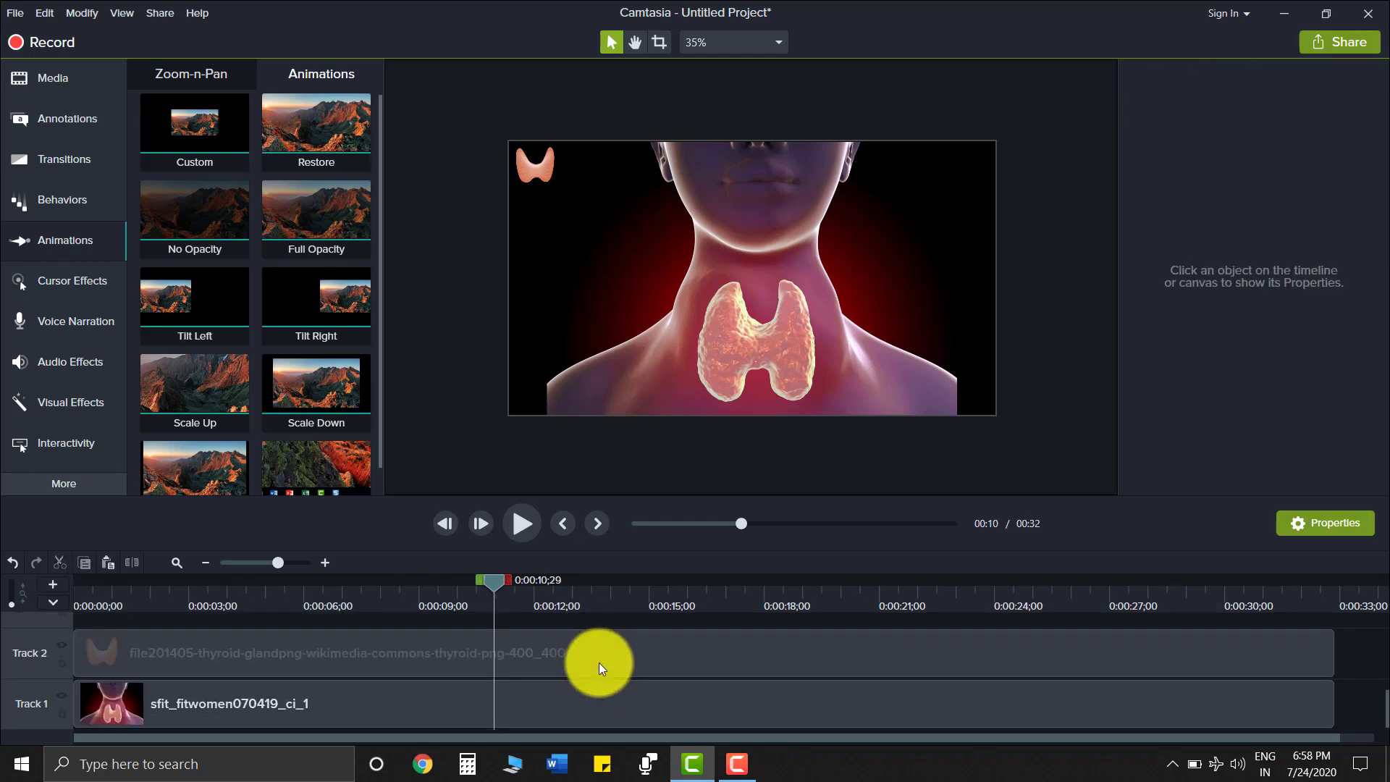
scroll(600, 664, up, 2)
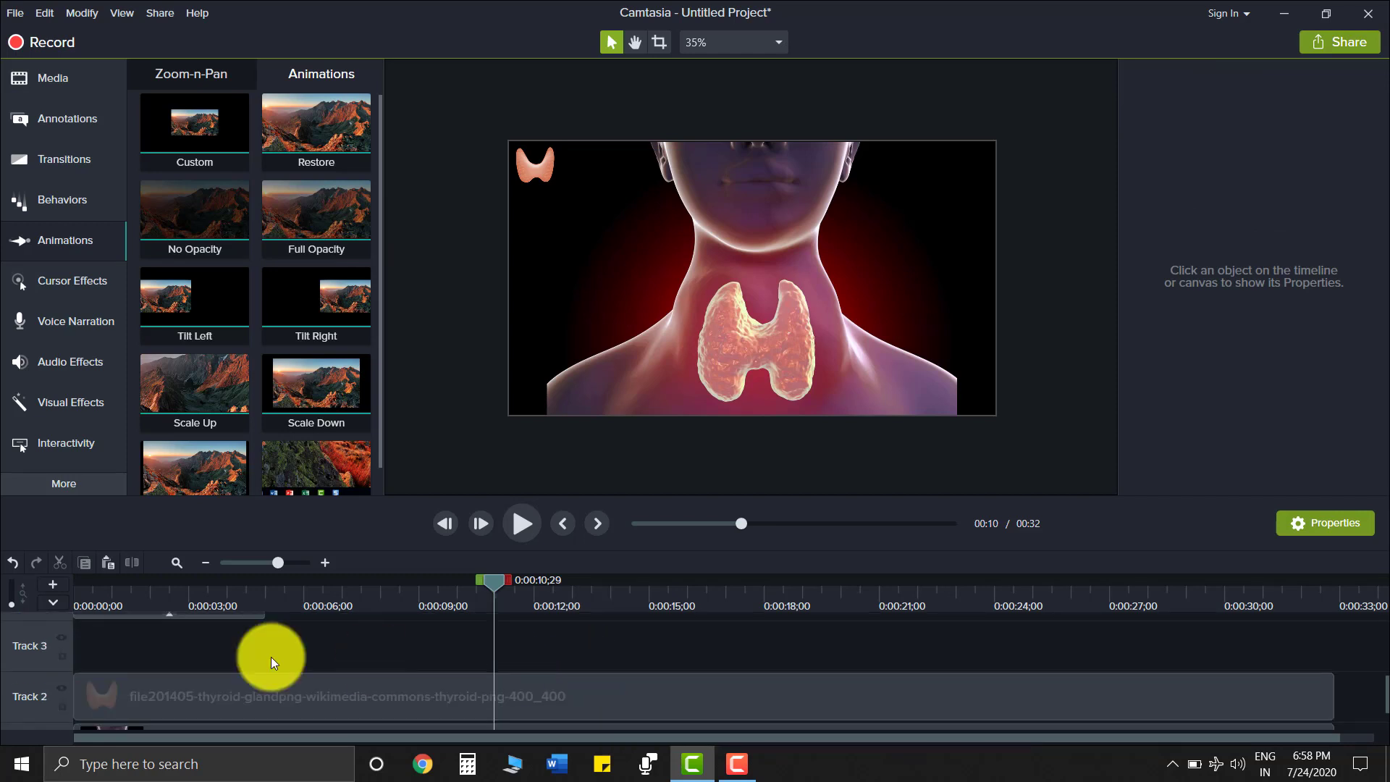
scroll(58, 658, up, 4)
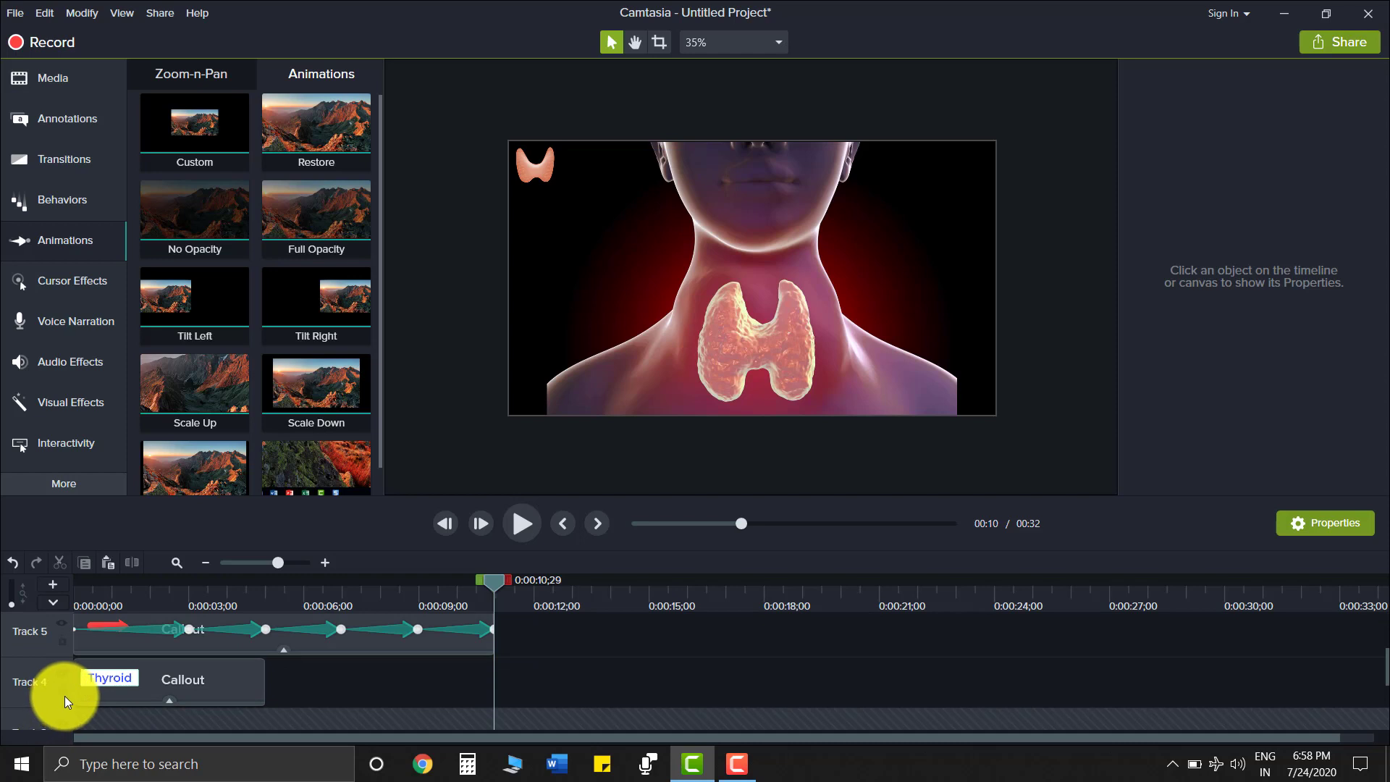
scroll(419, 676, up, 2)
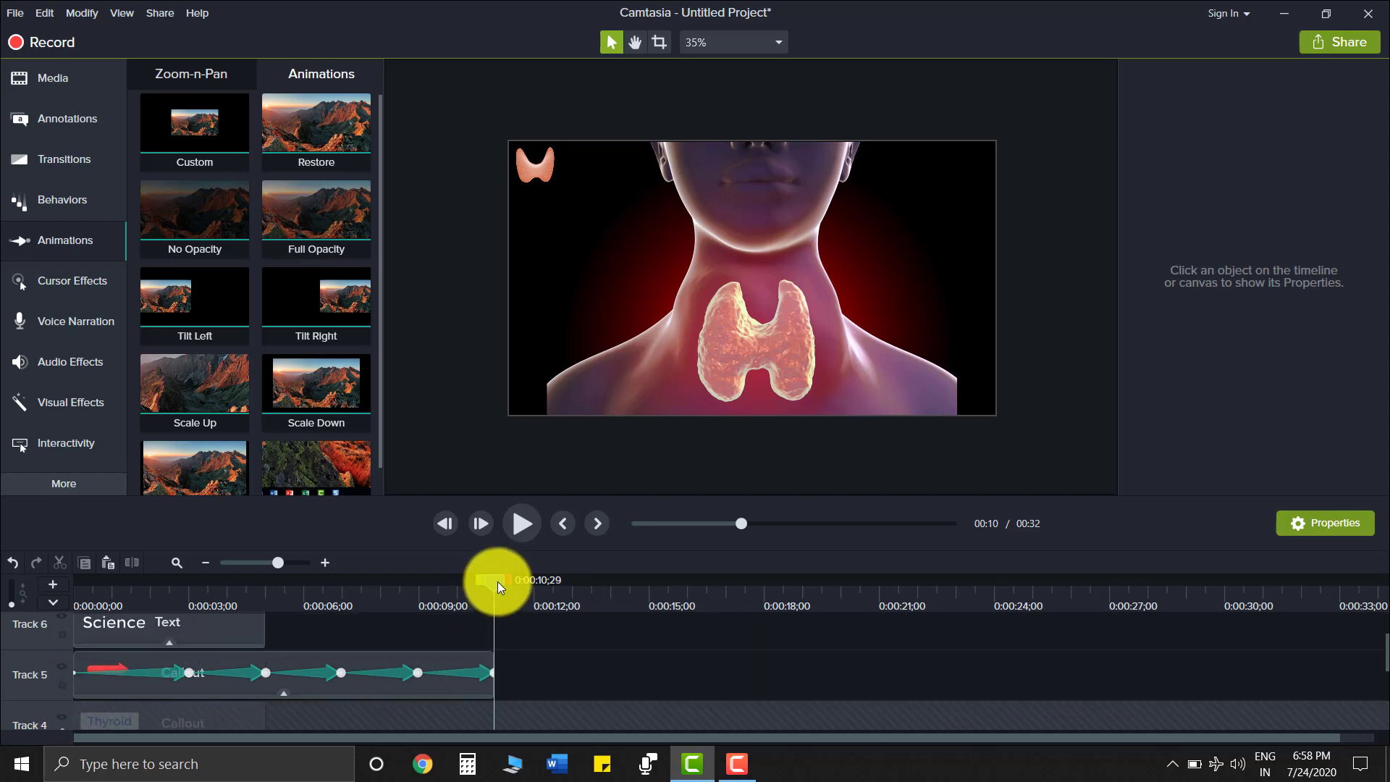
Split the arrow's clip at 0:00:08;29, between its fourth and fifth animations.
drag(497, 580, 422, 607)
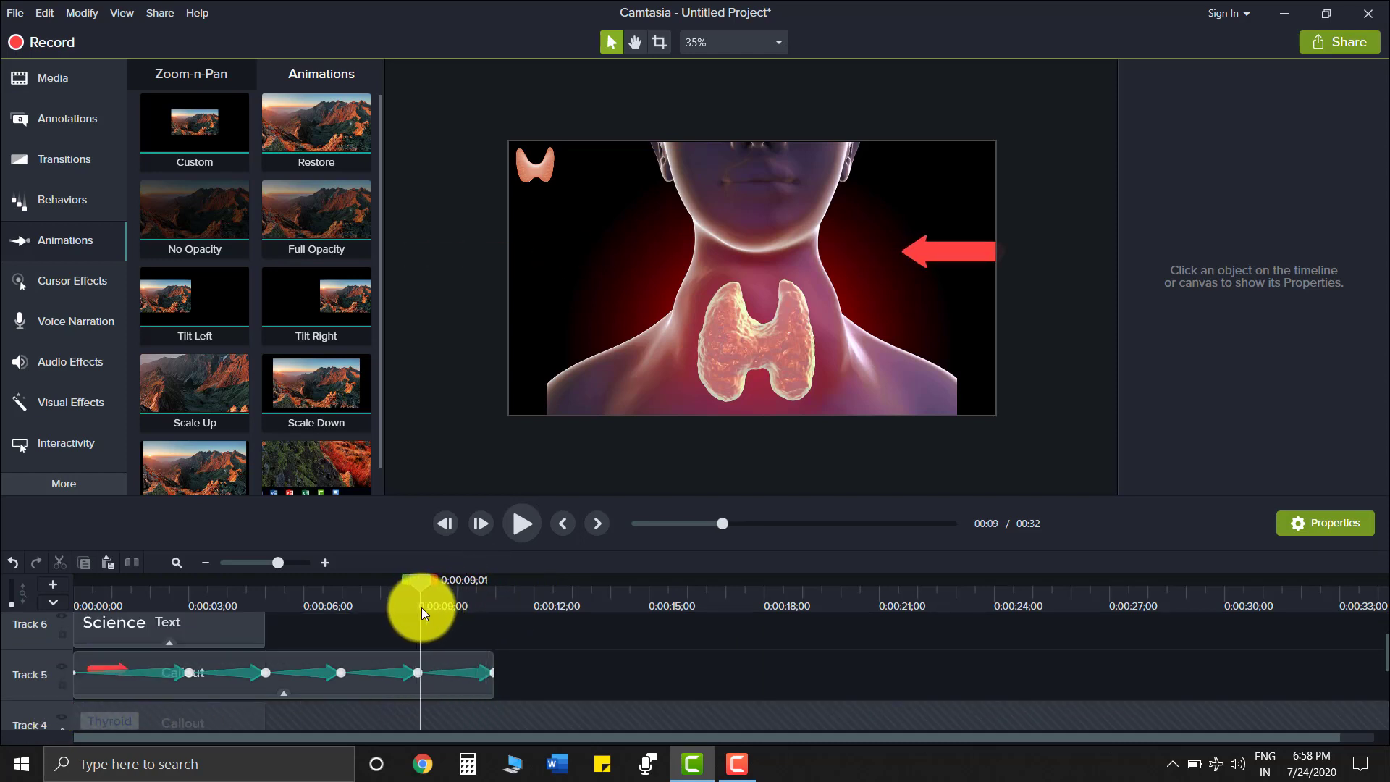
click(414, 672)
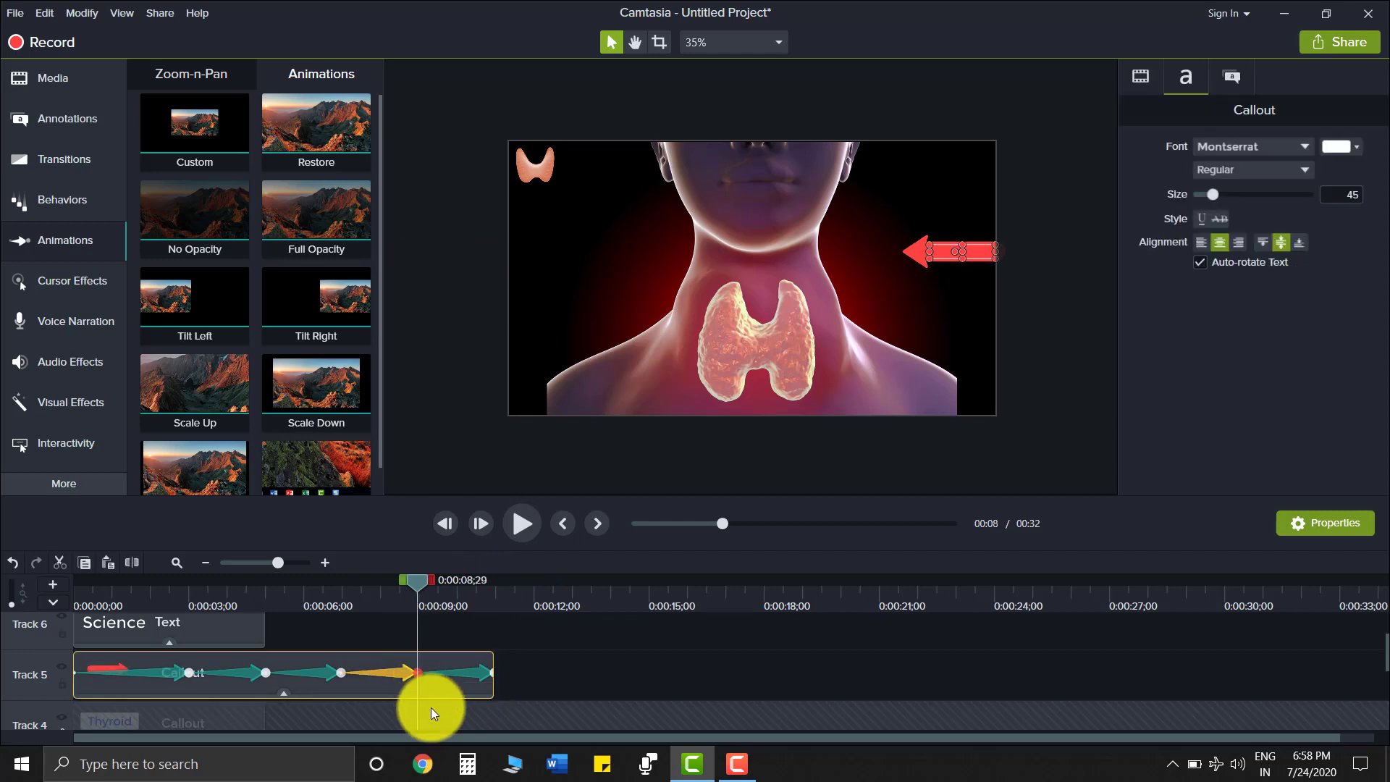
key(s)
drag(468, 687, 467, 686)
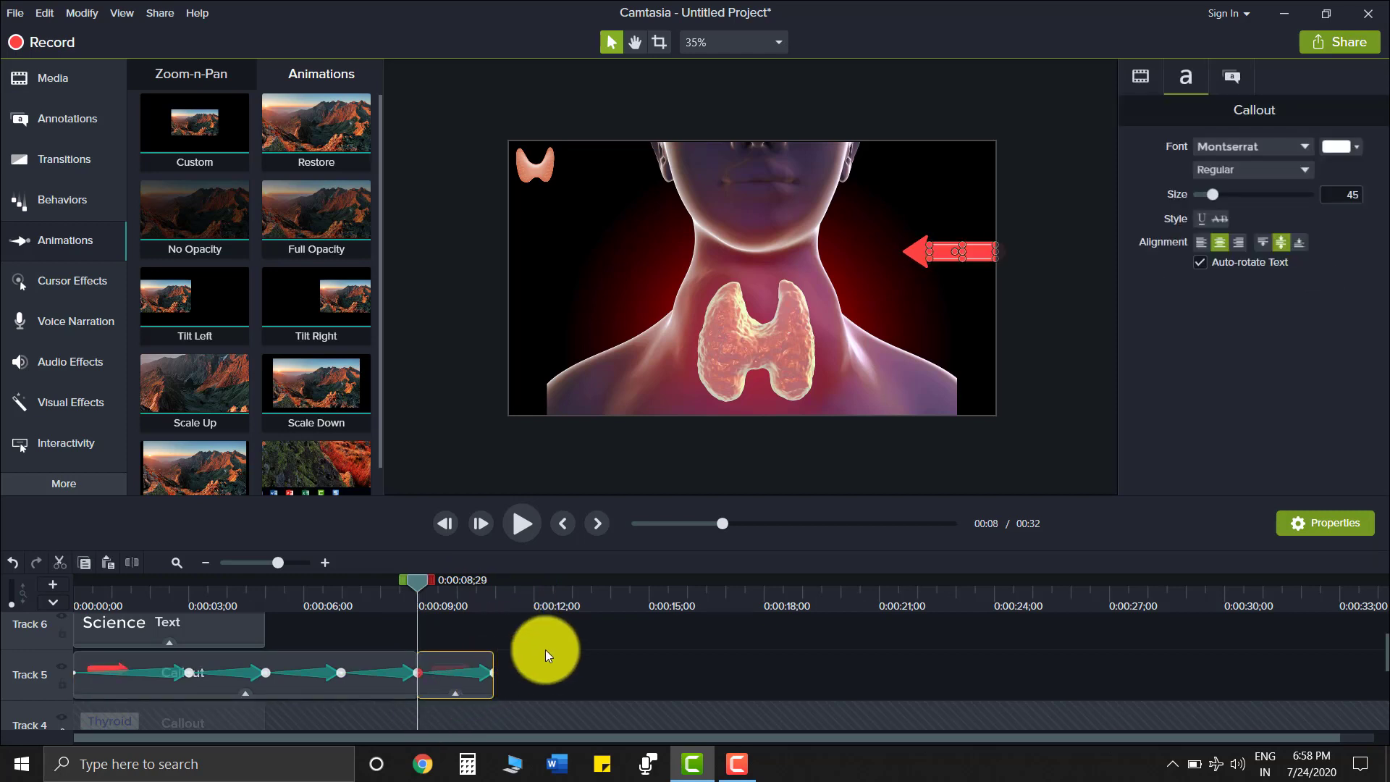
Copy the short arrow segment holding the fifth animation and place the pasted copy directly behind it on Track 5.
drag(540, 637, 475, 684)
key(ctrl+c)
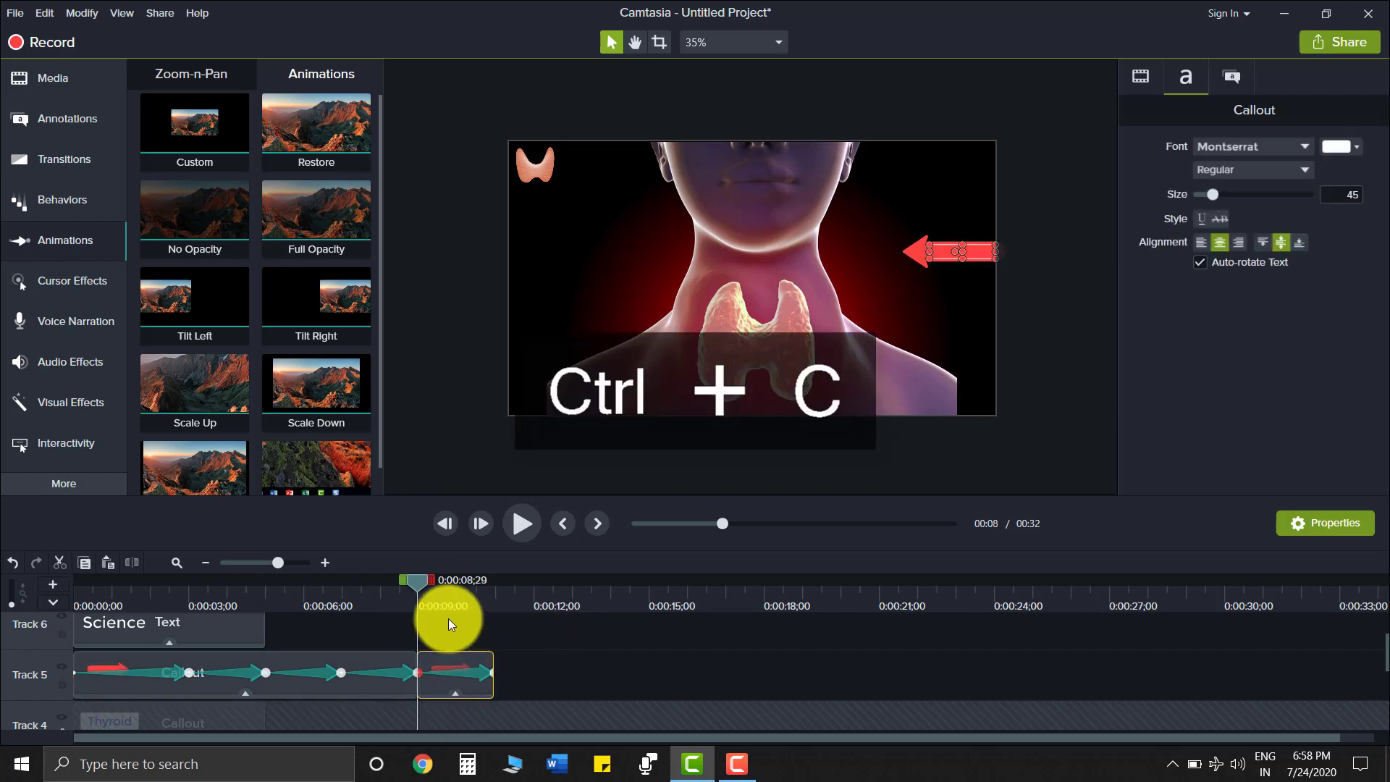
drag(422, 580, 507, 607)
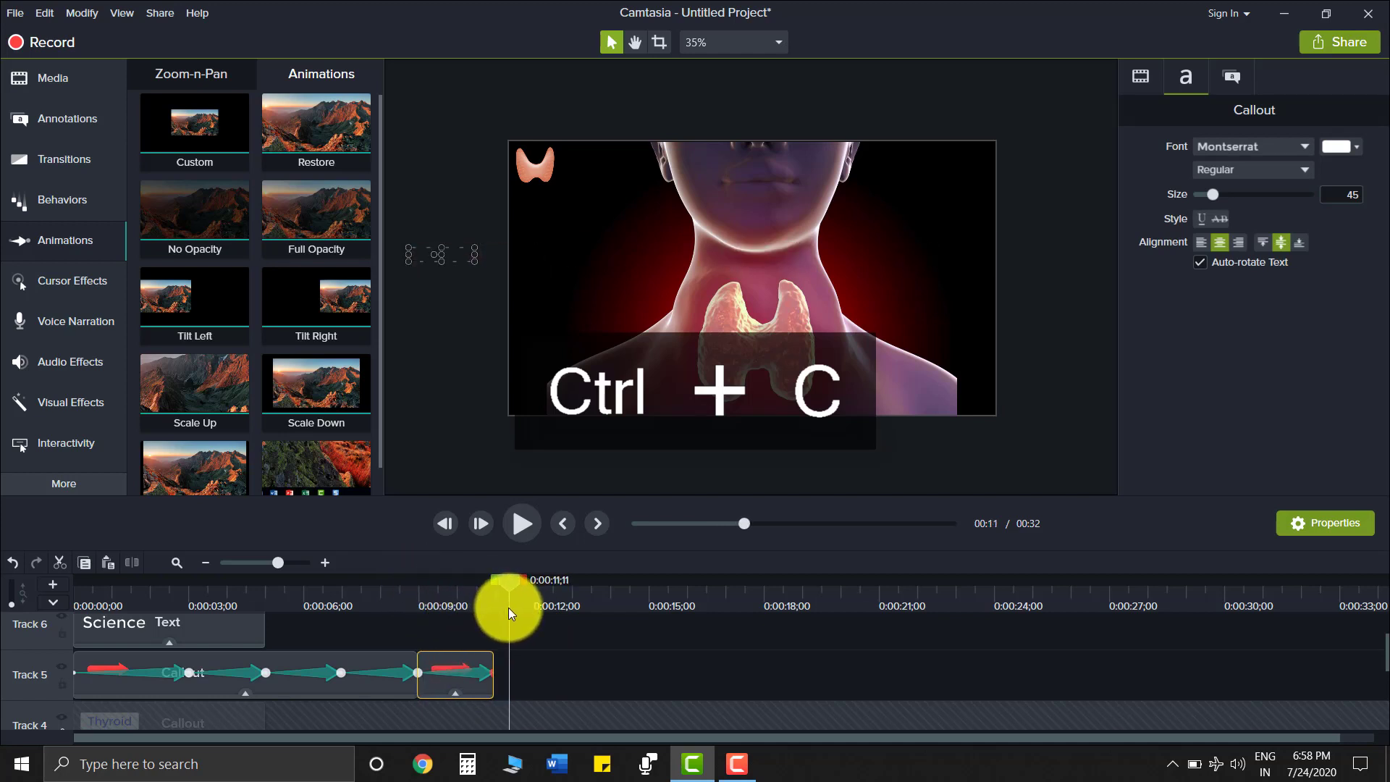
key(ctrl+v)
drag(542, 684, 525, 683)
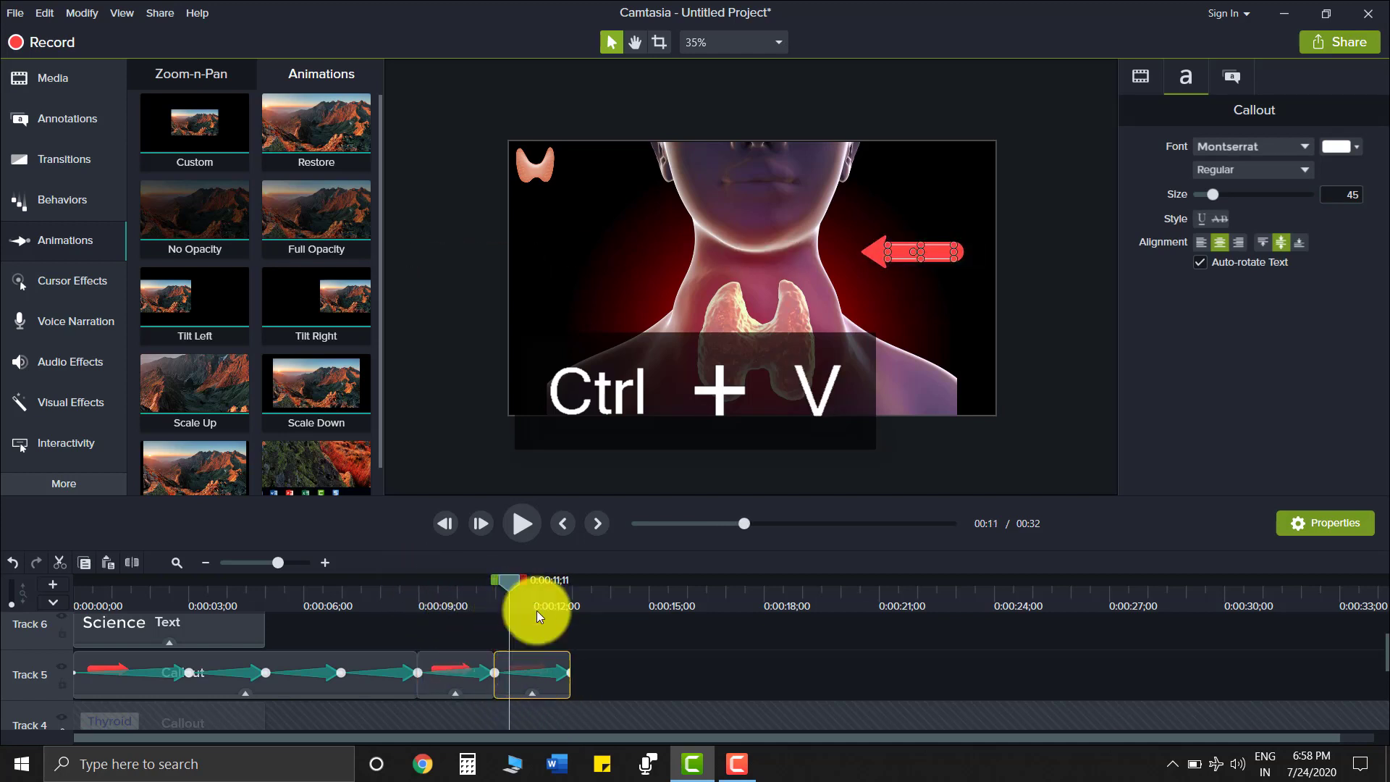
Paste three more copies of the short arrow segment and line them up end to end on Track 5.
drag(511, 576, 845, 585)
key(ctrl+v)
key(ctrl+v)
key(ctrl+v)
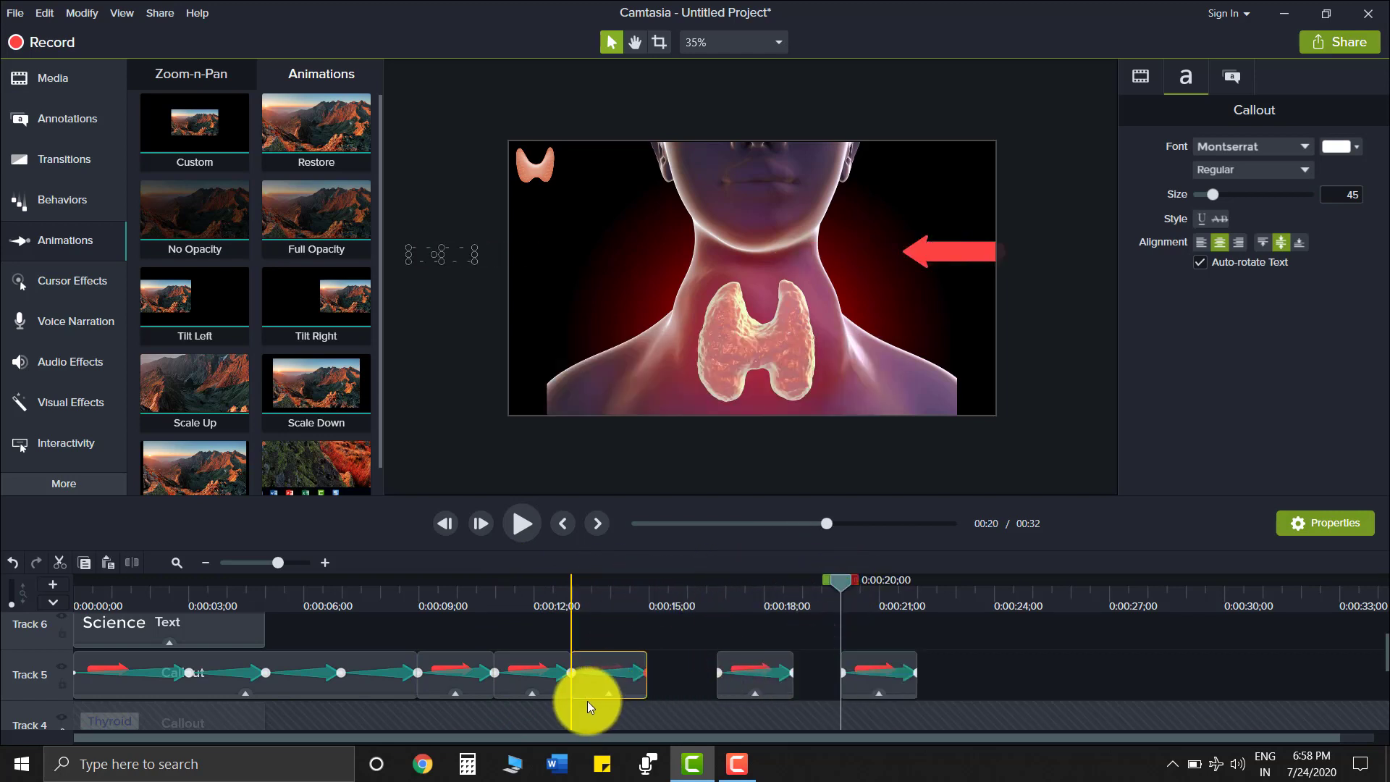
drag(722, 682, 648, 684)
drag(849, 671, 757, 688)
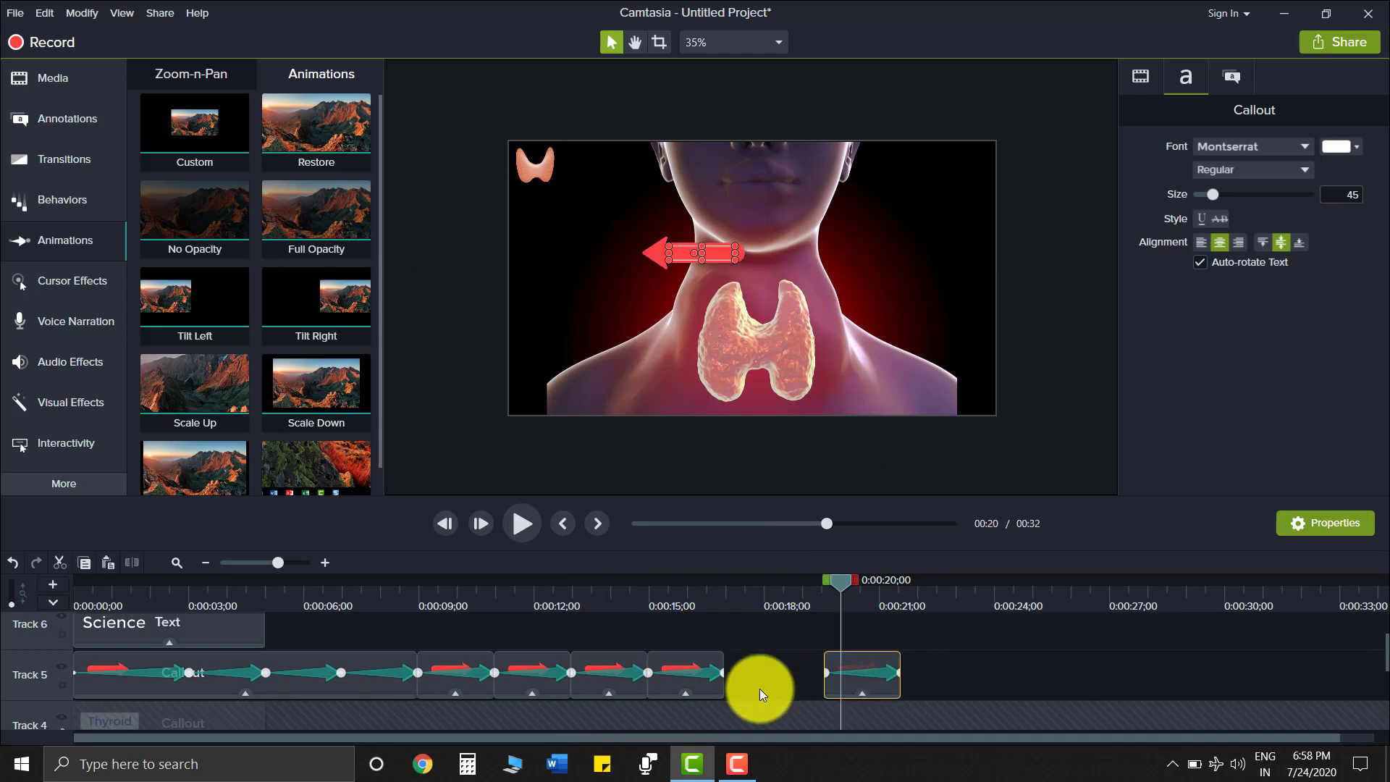
Play the arrow's whole animation sequence from the beginning and place the playhead at 0:00:18;27.
drag(838, 577, 66, 646)
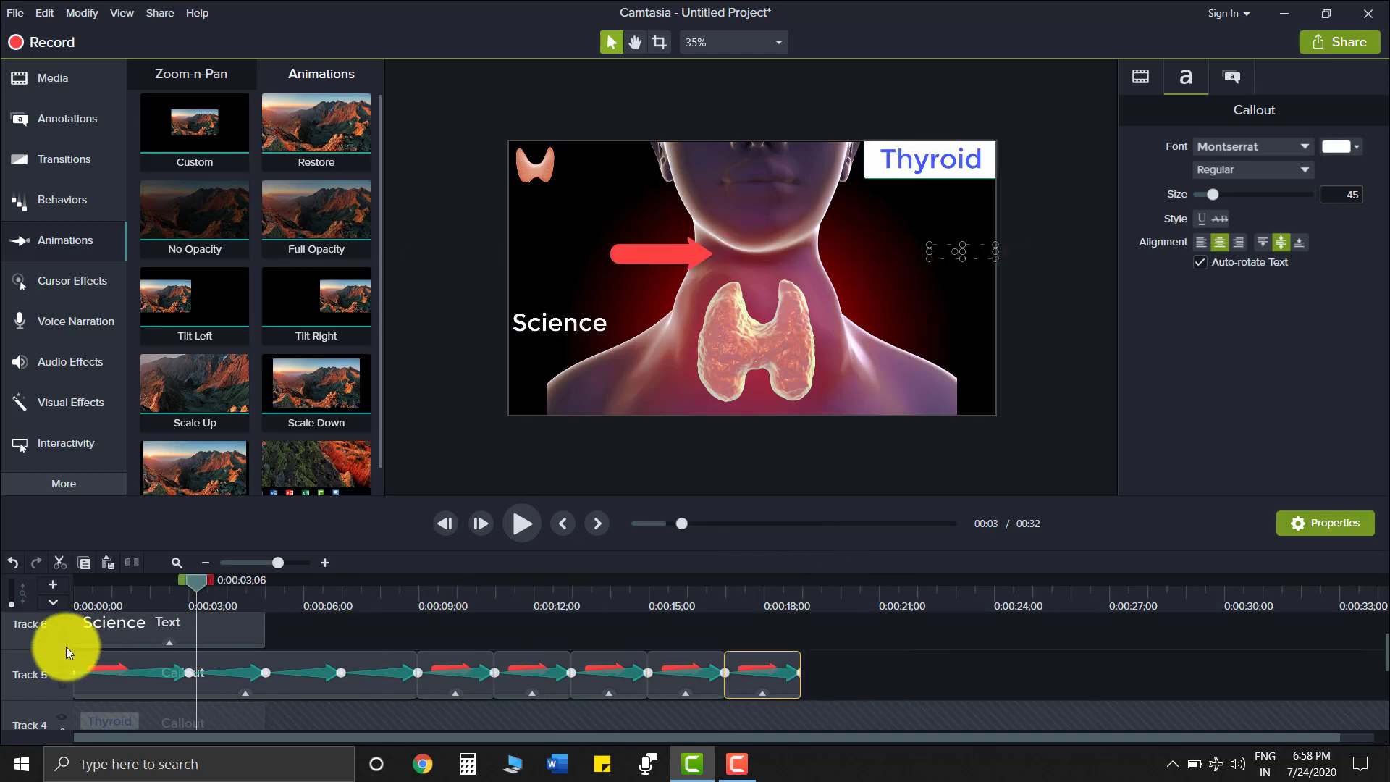
click(510, 518)
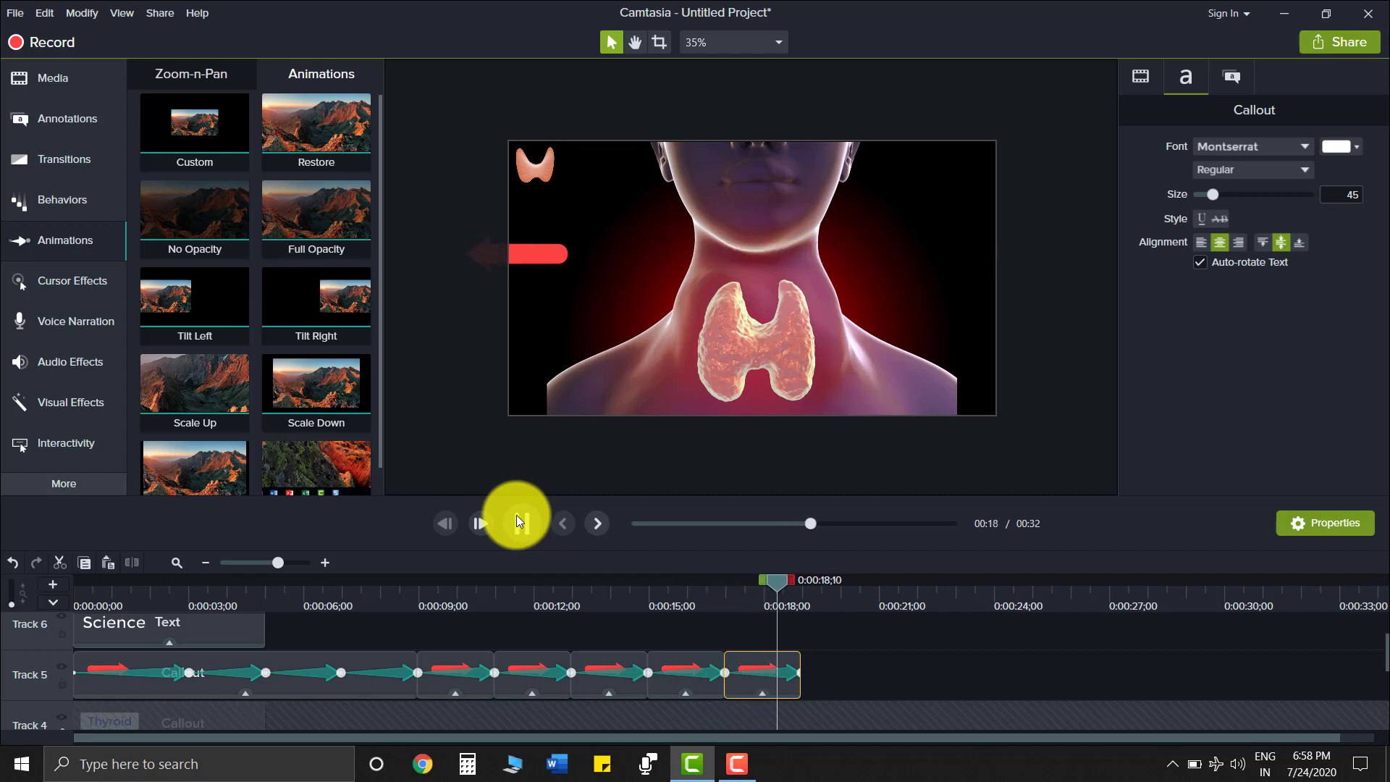
click(518, 521)
drag(811, 581, 800, 633)
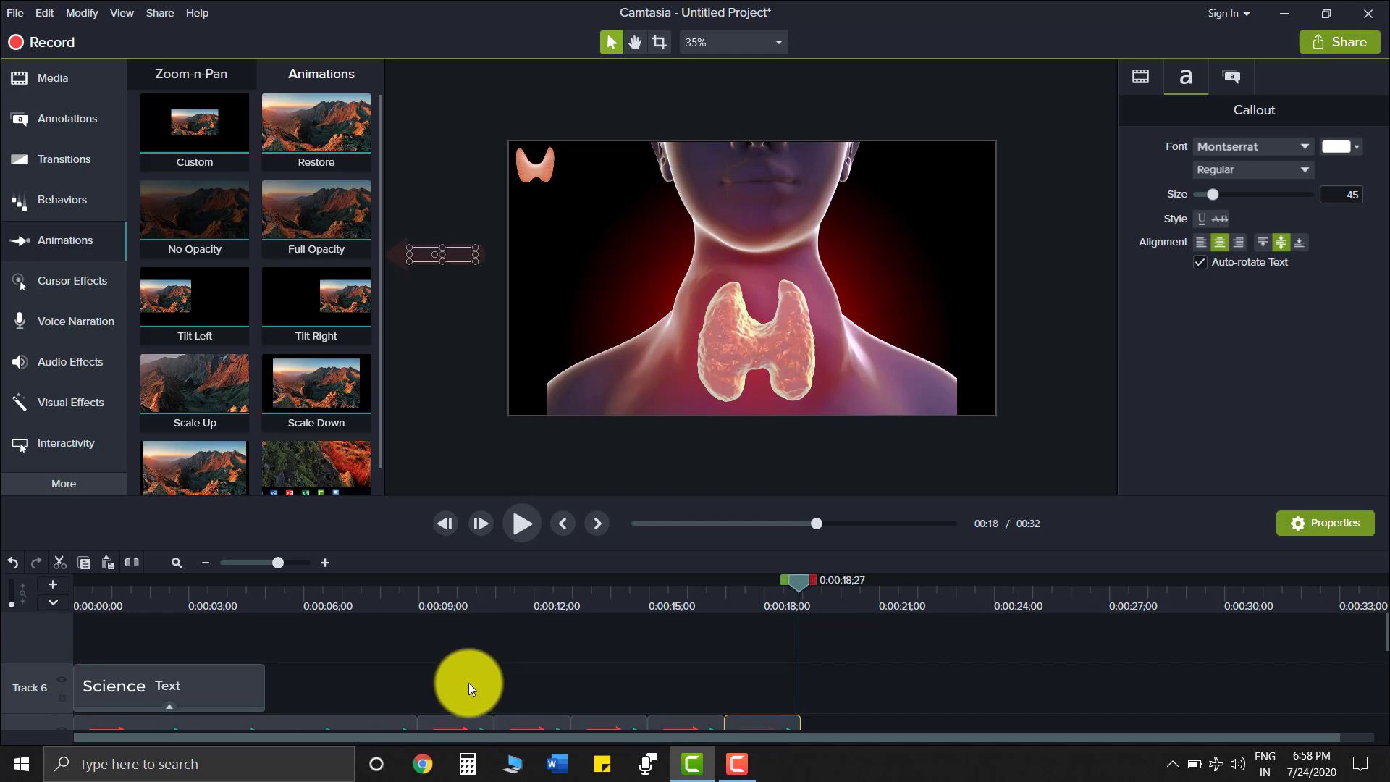
Unlock Tracks 3 and 4.
scroll(468, 683, down, 2)
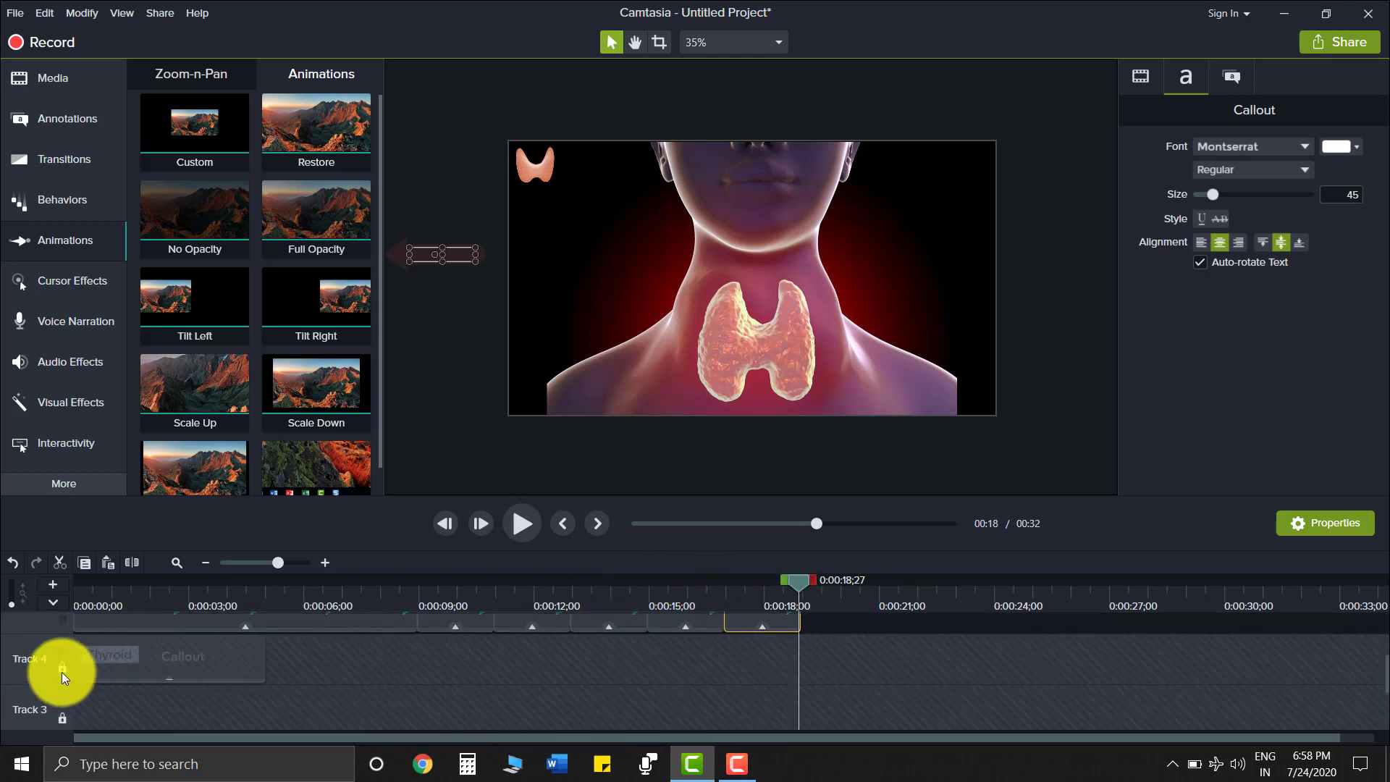
scroll(63, 671, down, 1)
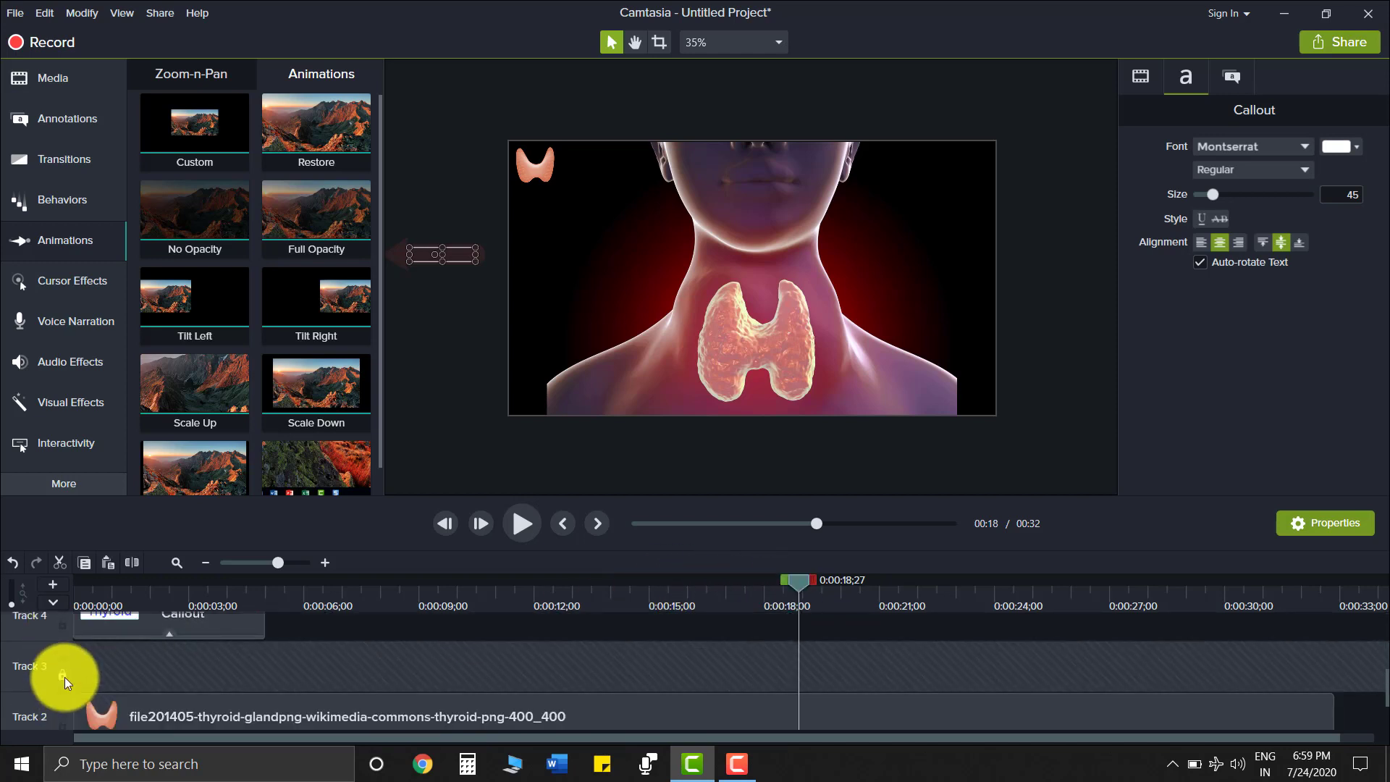
scroll(102, 683, down, 1)
scroll(127, 684, up, 2)
scroll(145, 677, down, 2)
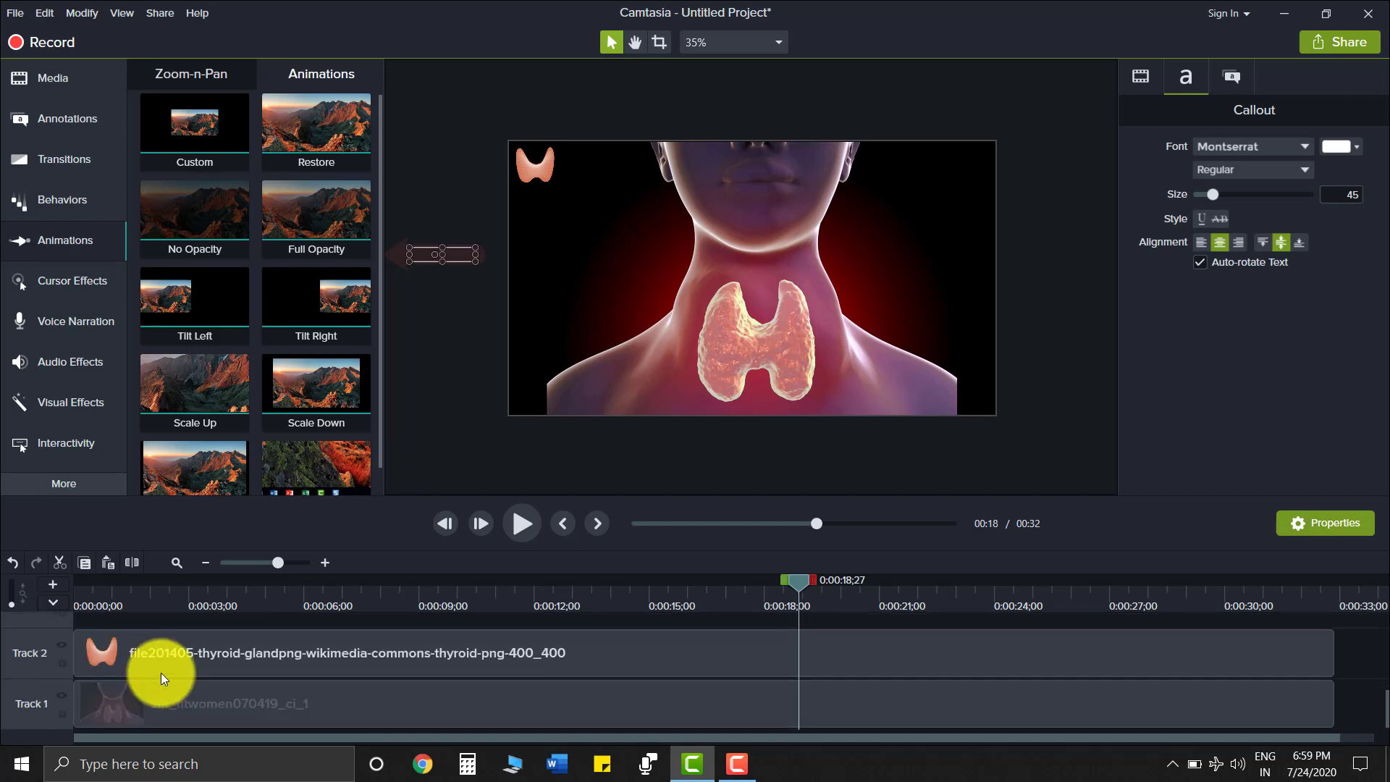
Examine the thyroid image on Track 2 and check when the Science text on Track 6 is shown.
click(210, 652)
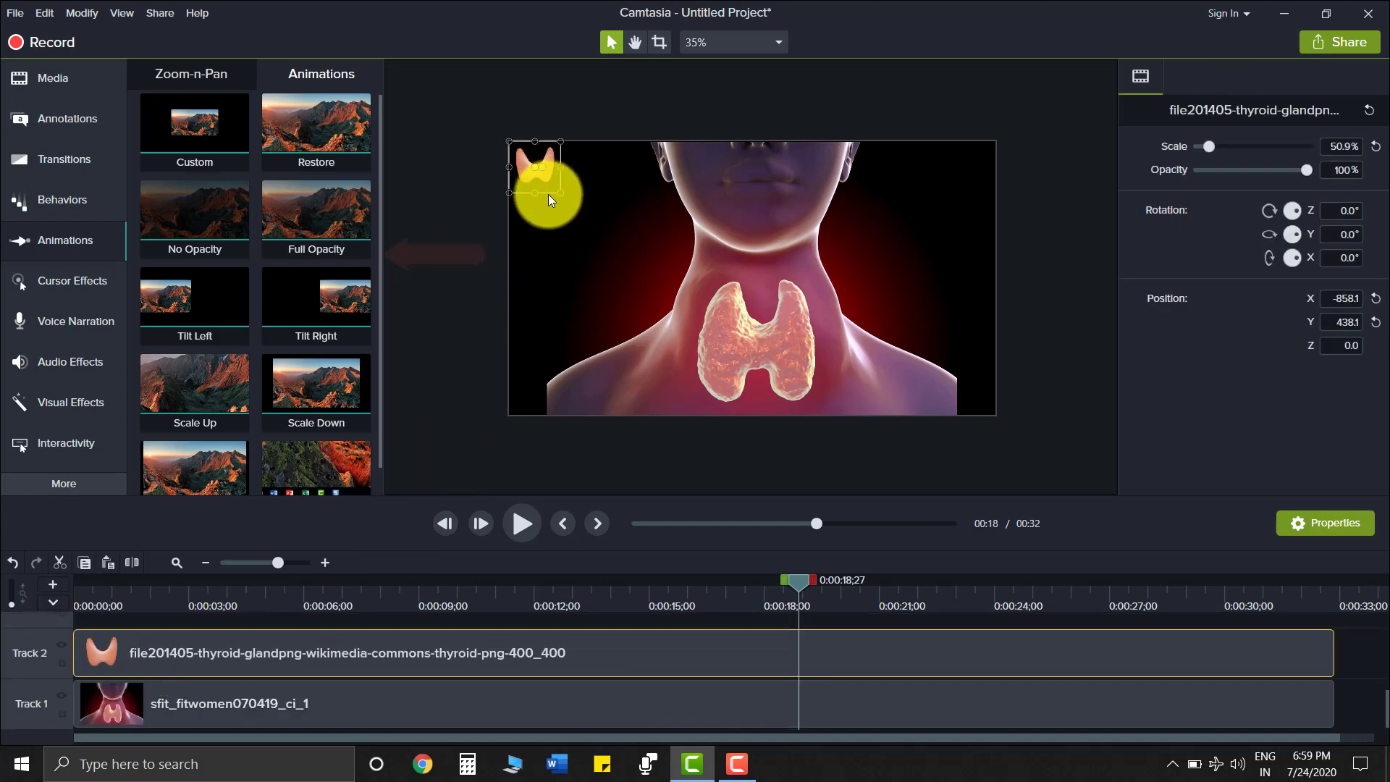
scroll(511, 644, up, 4)
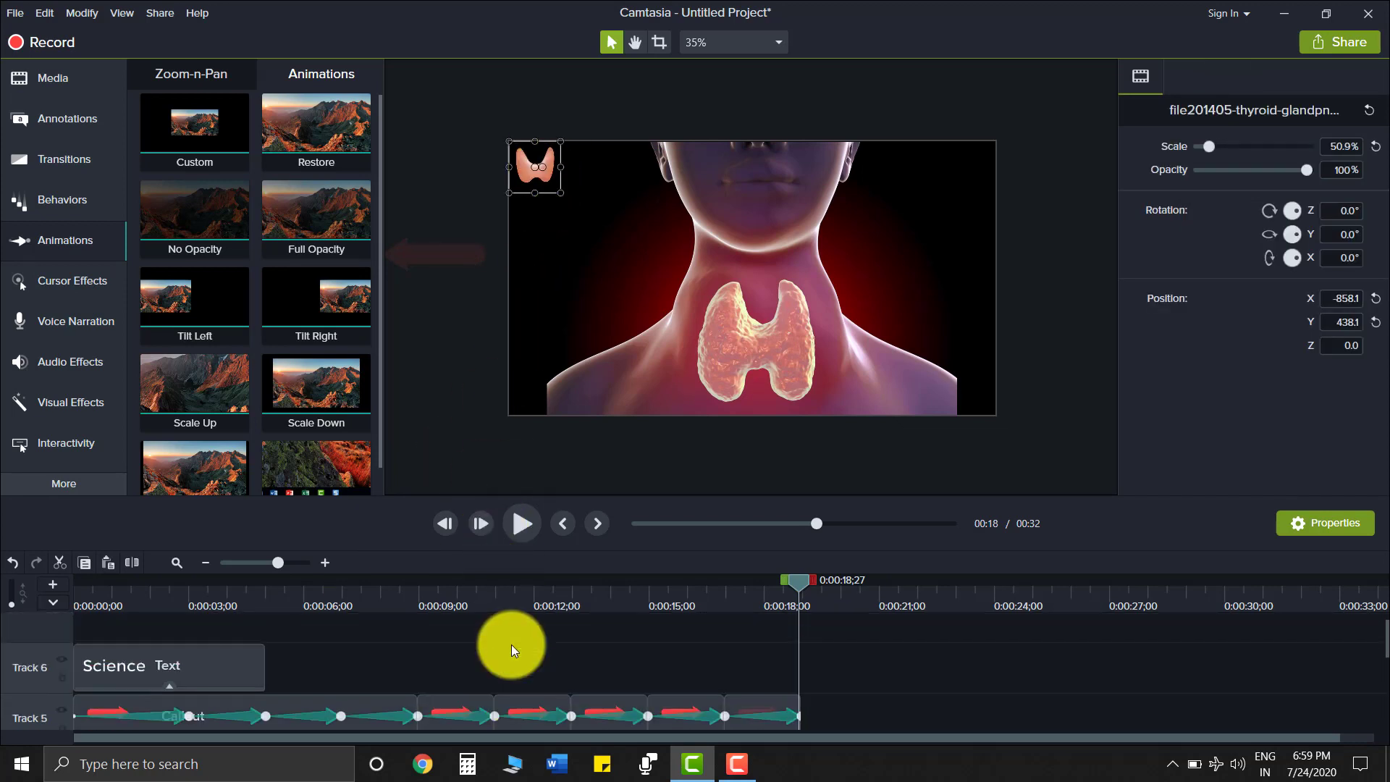
click(249, 670)
click(175, 599)
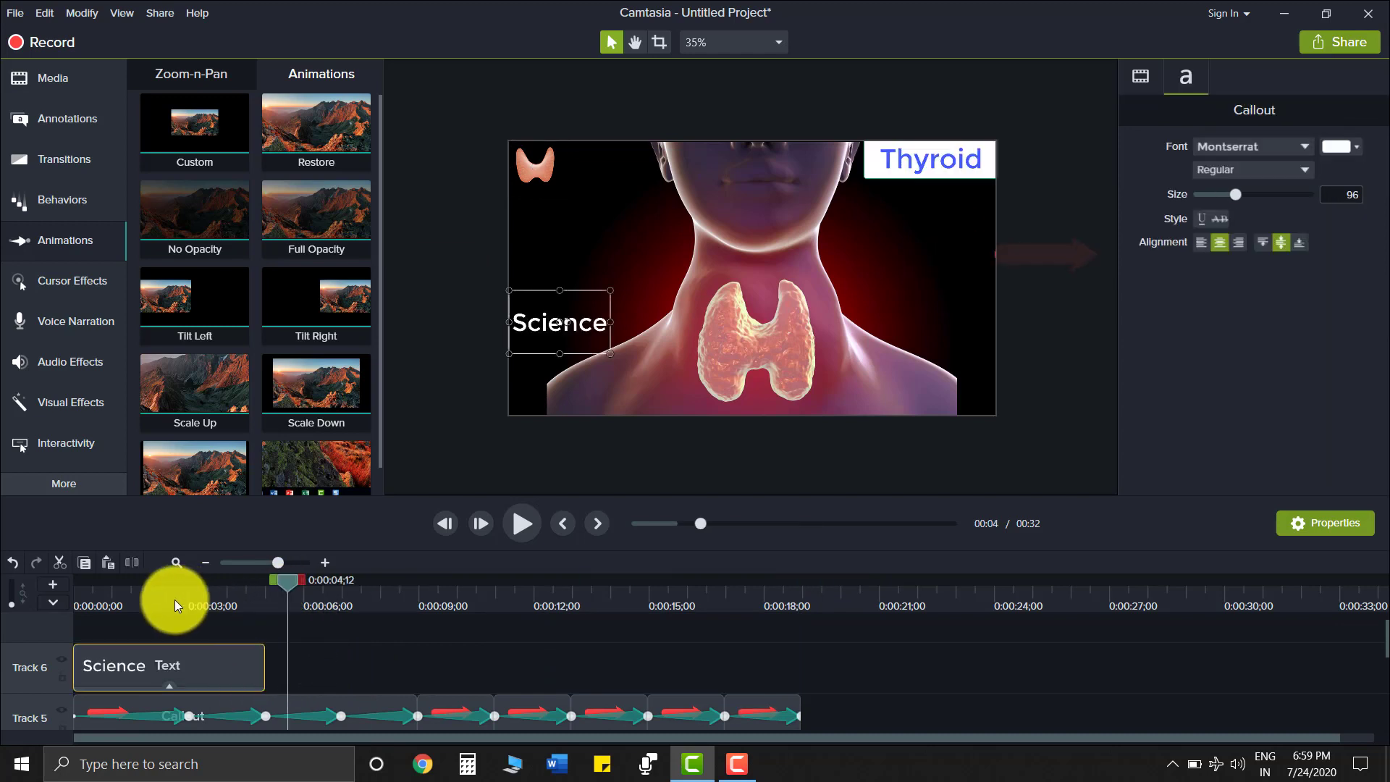
click(737, 601)
drag(550, 664, 250, 681)
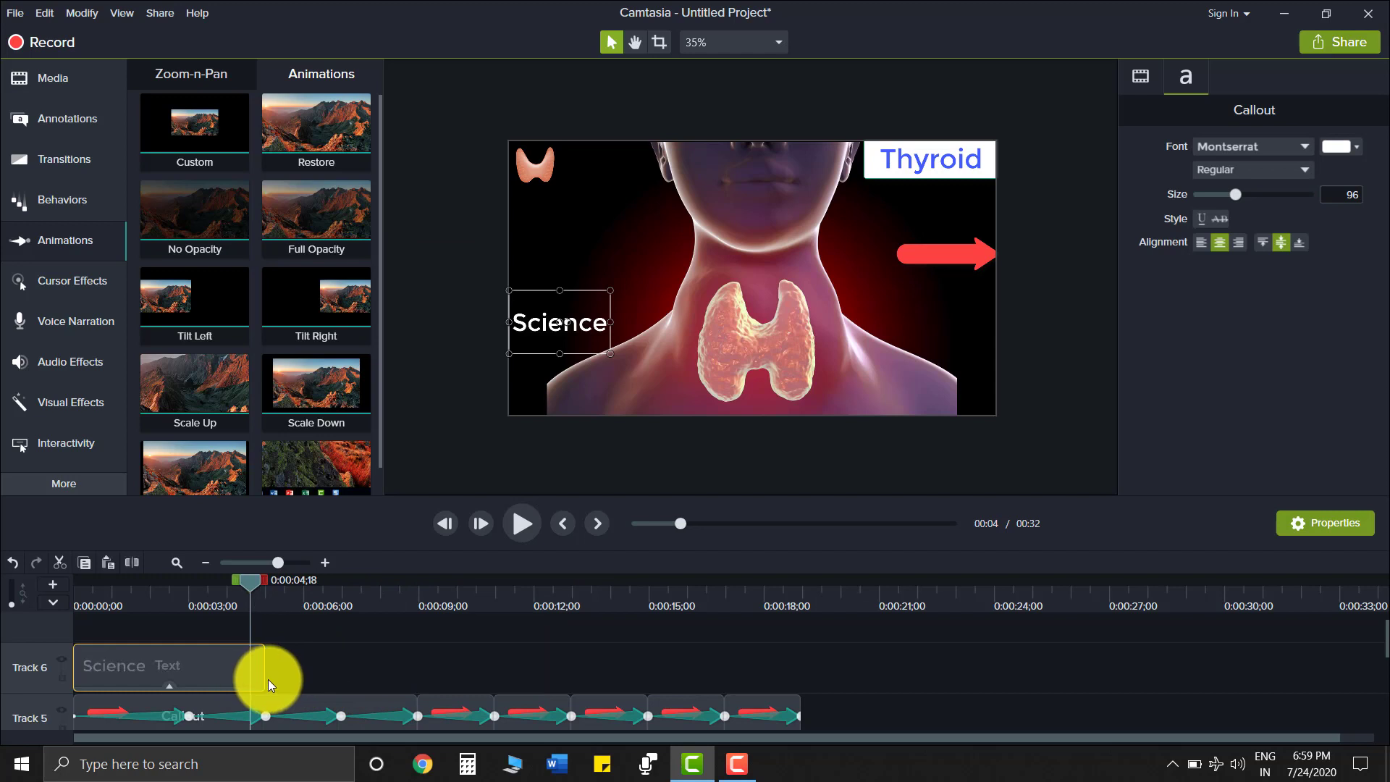
Extend the Thyroid callout on Track 4 to the end of the image clips, for a duration of 0:00:32;26.
scroll(268, 677, down, 2)
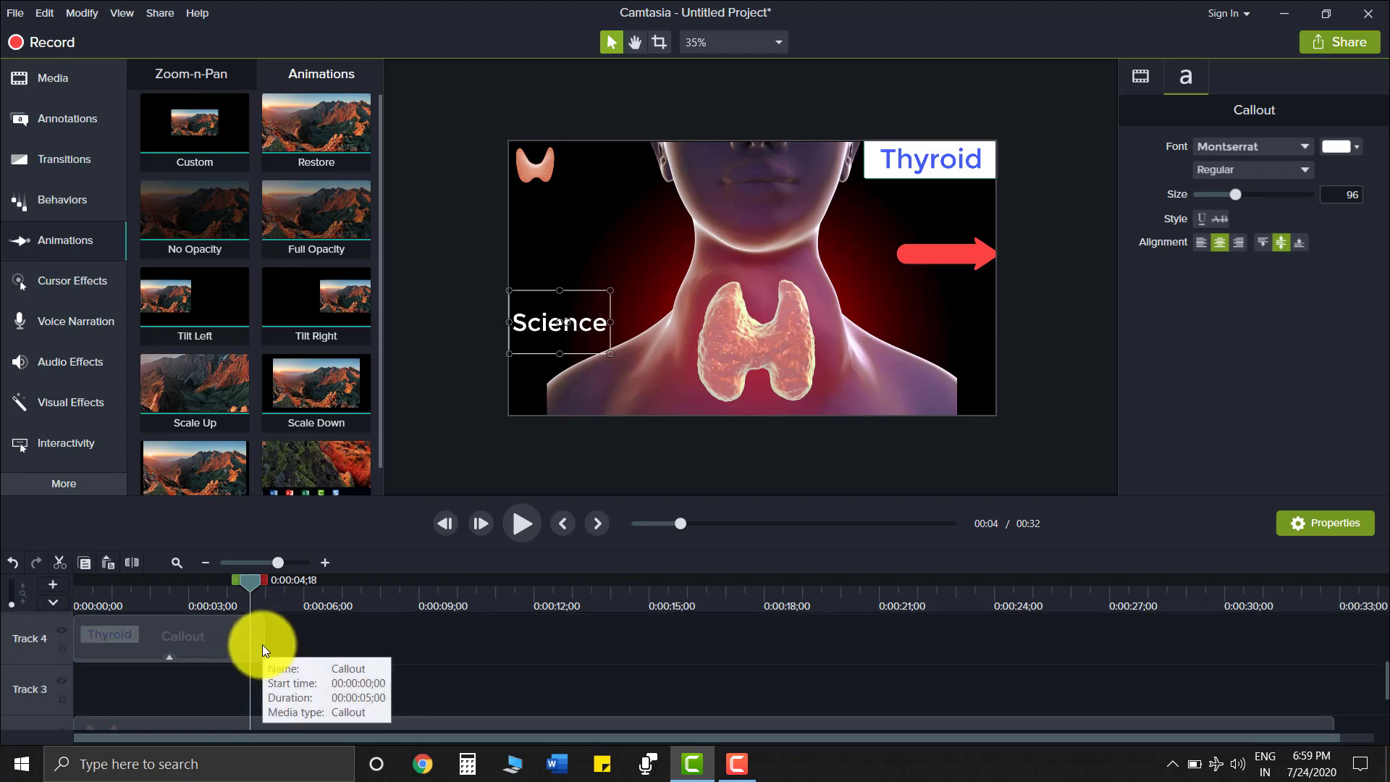
drag(262, 644, 1331, 658)
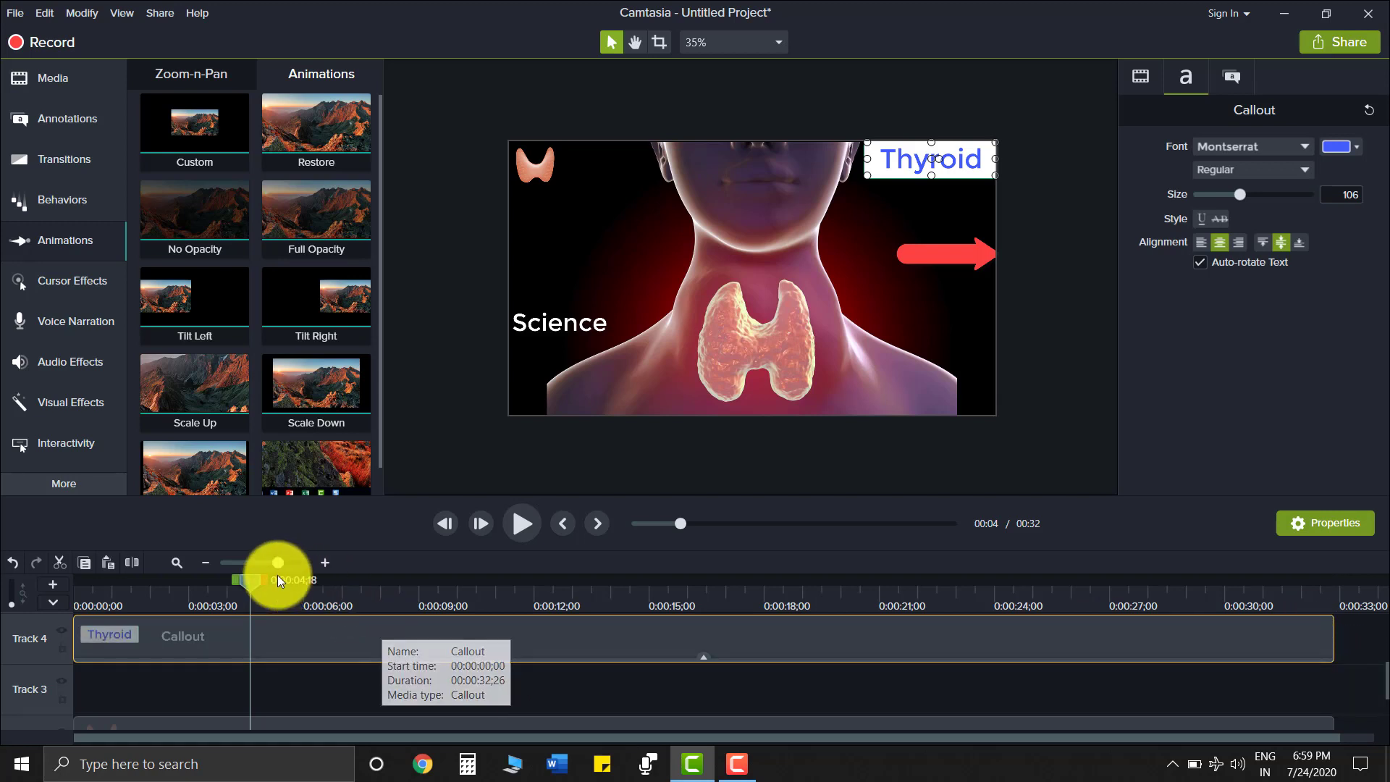
Add a Custom animation to the thyroid image on Track 2, spanning from the clip's start to 0:00:06;00.
drag(248, 580, 378, 666)
scroll(355, 618, up, 2)
click(215, 684)
scroll(403, 676, down, 5)
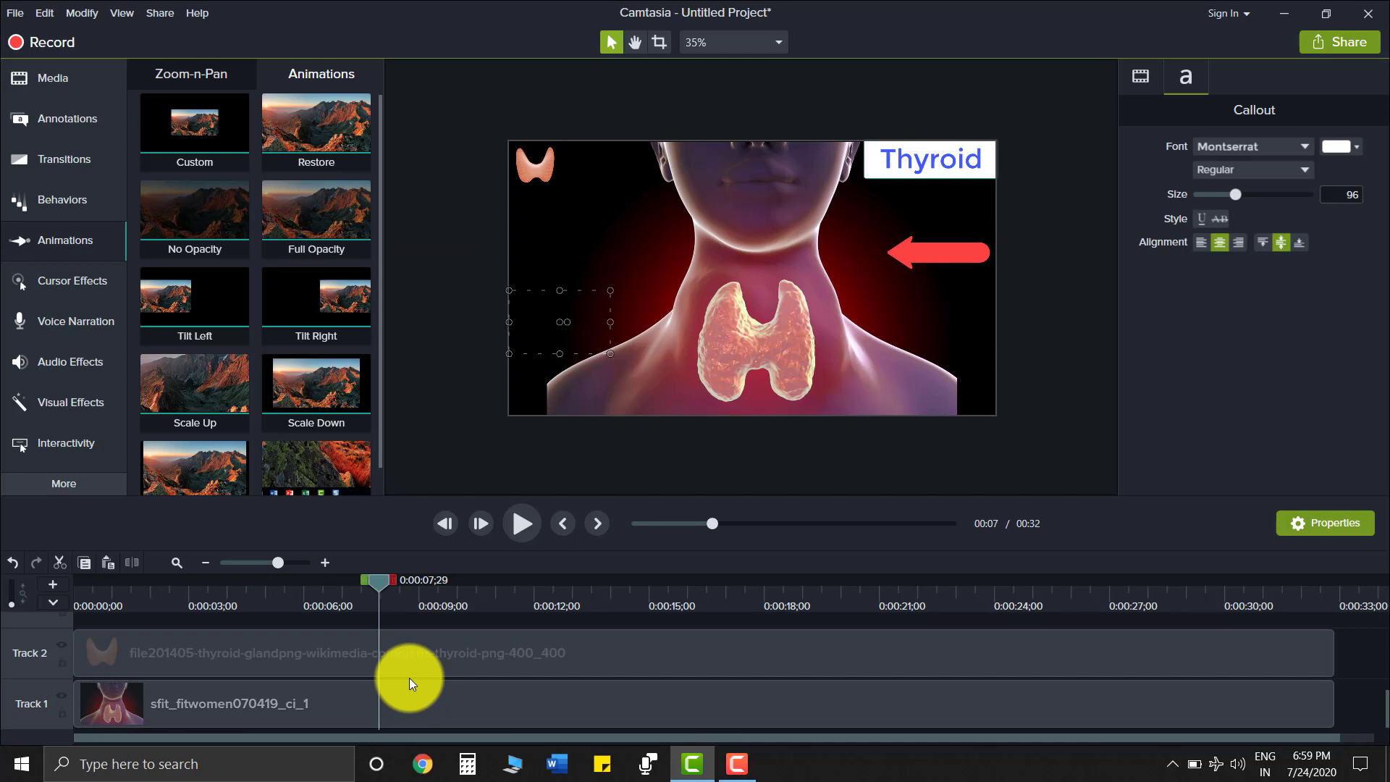
click(338, 659)
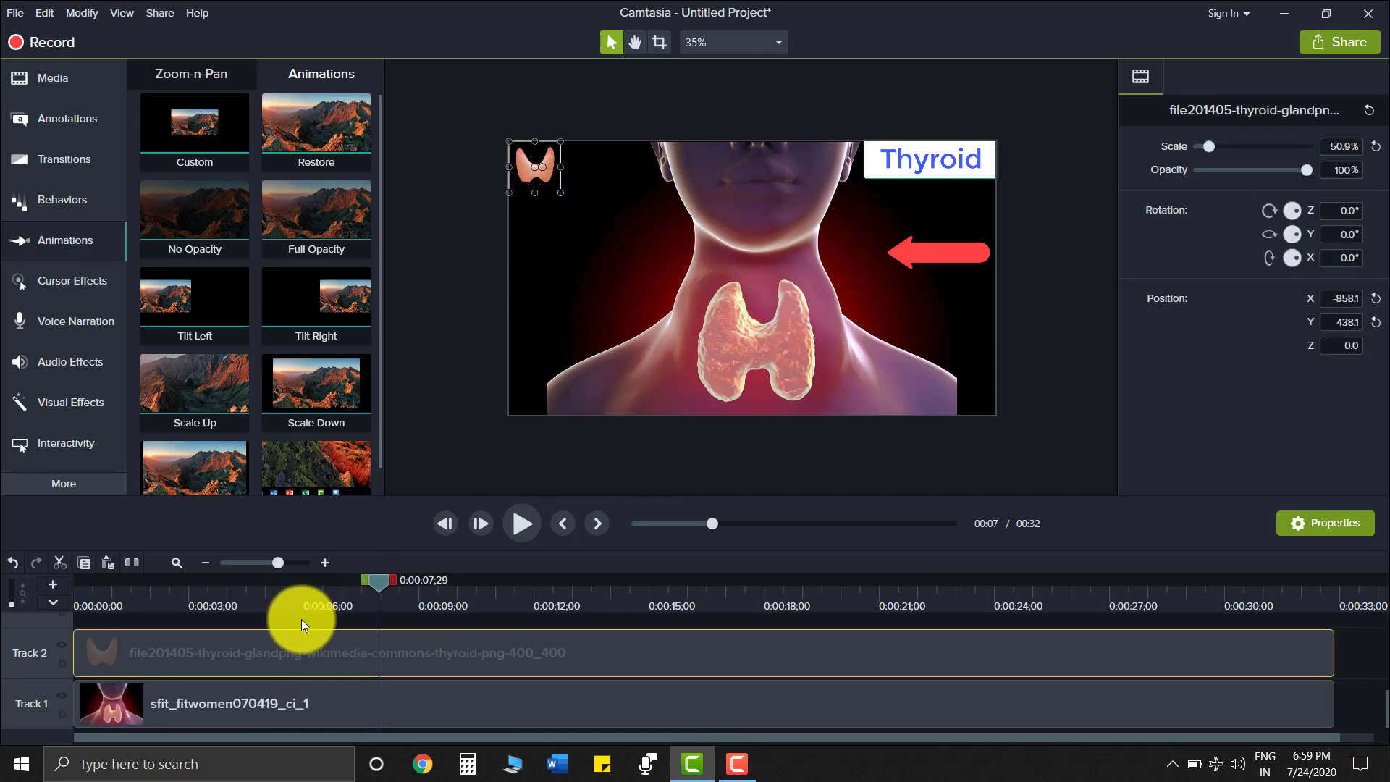
mouse_move(194, 123)
mouse_down()
mouse_move(275, 378)
mouse_move(177, 651)
mouse_move(101, 657)
mouse_up()
drag(119, 660, 302, 663)
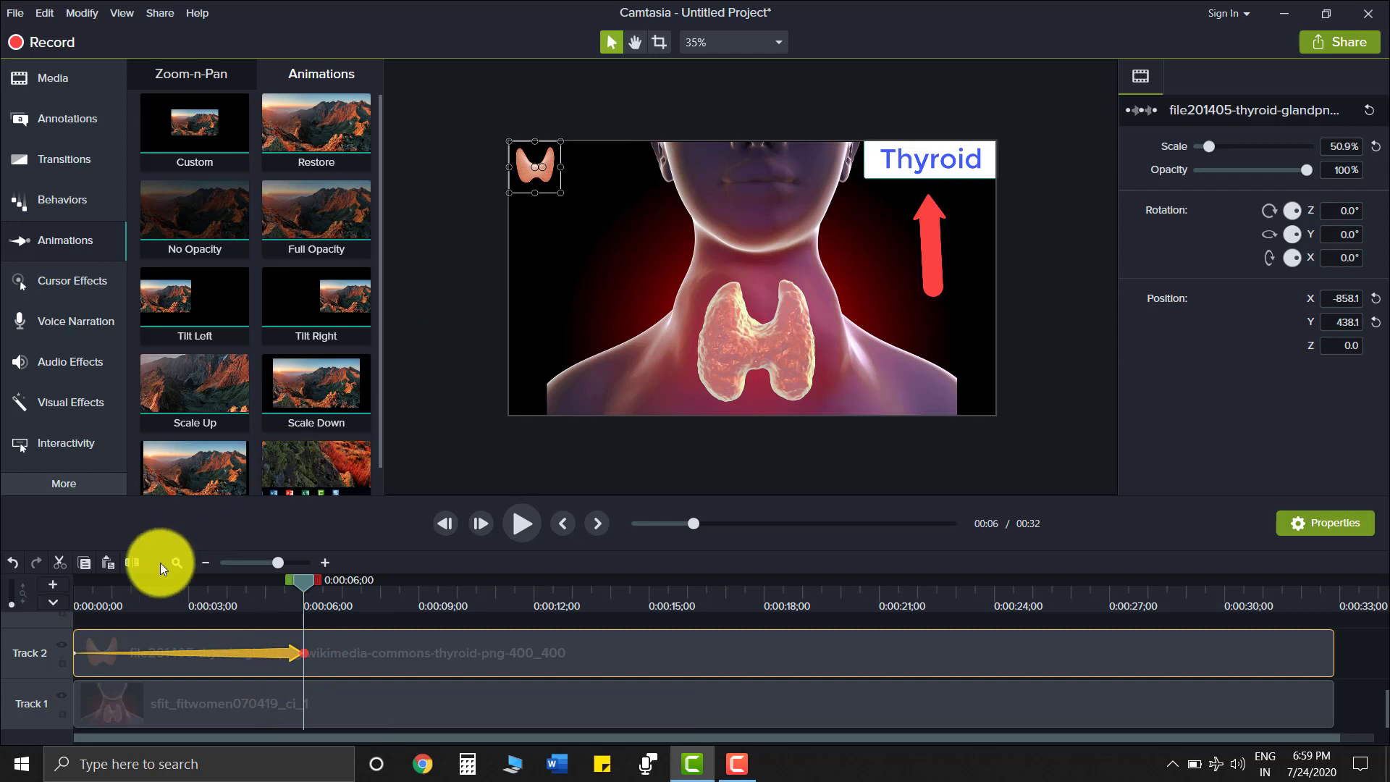
At the animation's end, enlarge the thyroid image to about 246% over the neck at X 0, Y -208.9, and play it from the beginning.
click(75, 653)
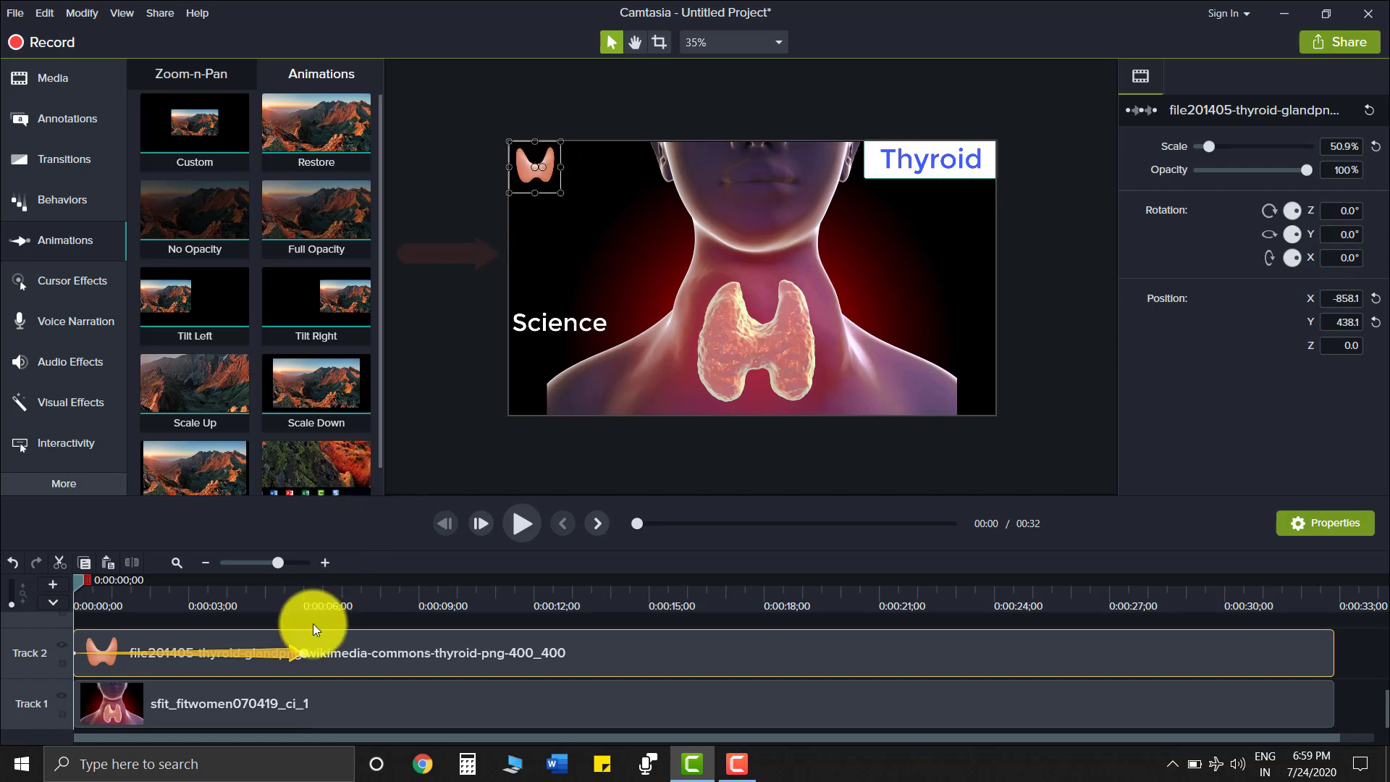
click(298, 652)
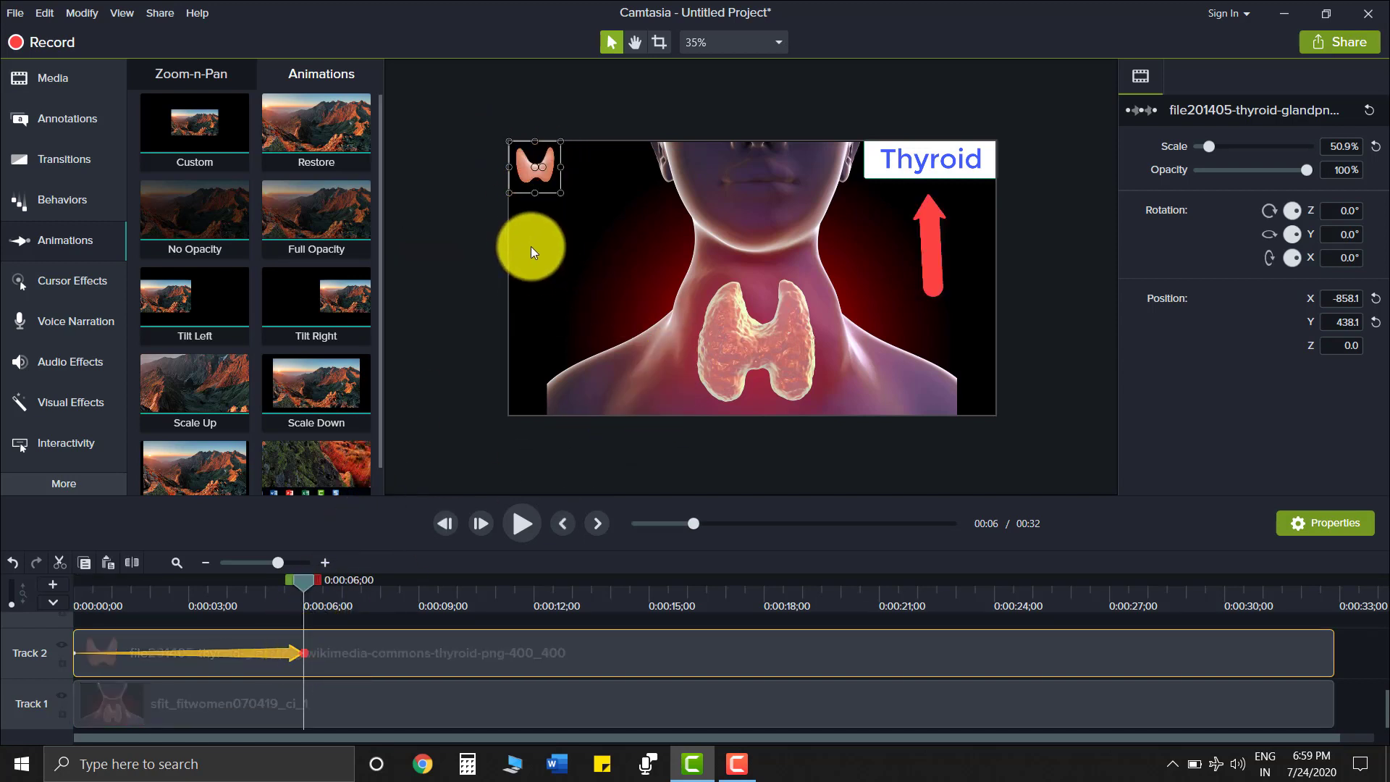
drag(522, 162, 818, 260)
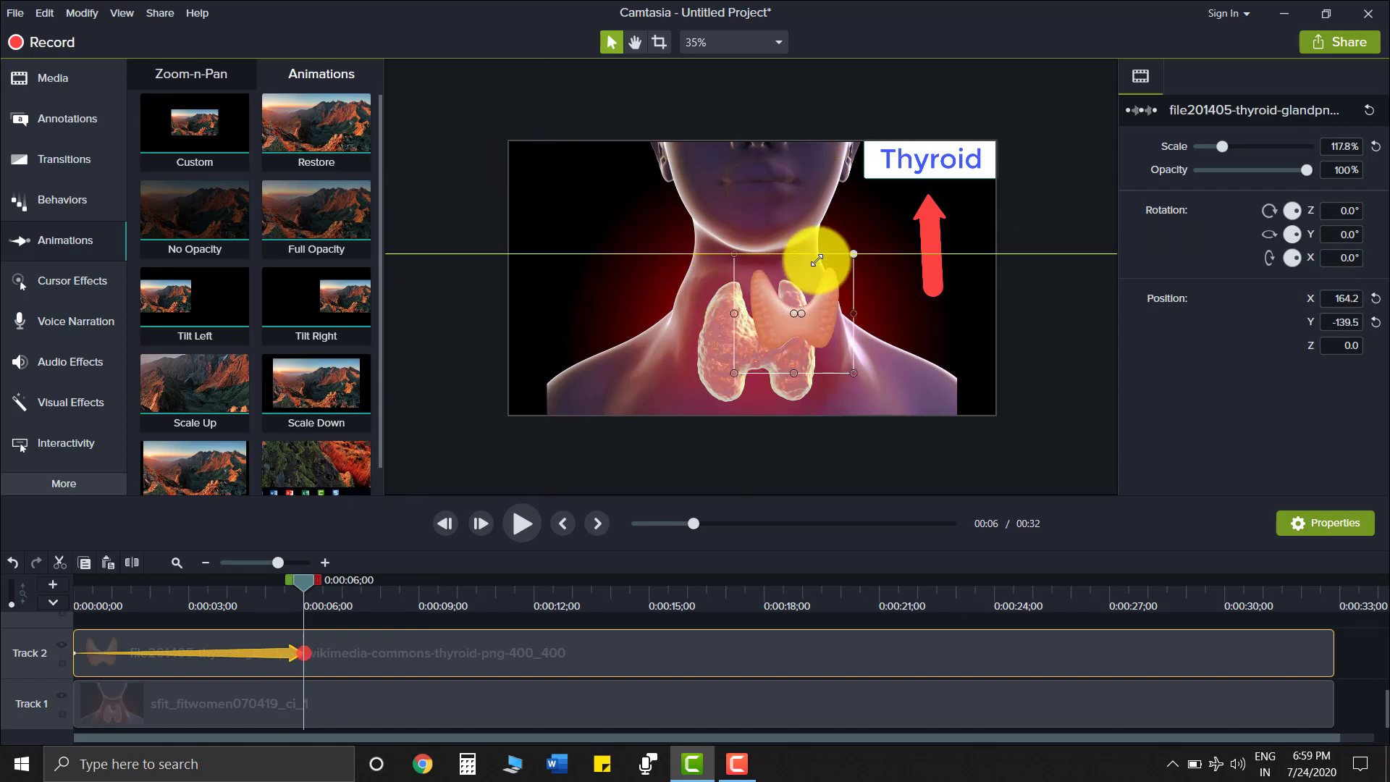
drag(815, 312, 783, 335)
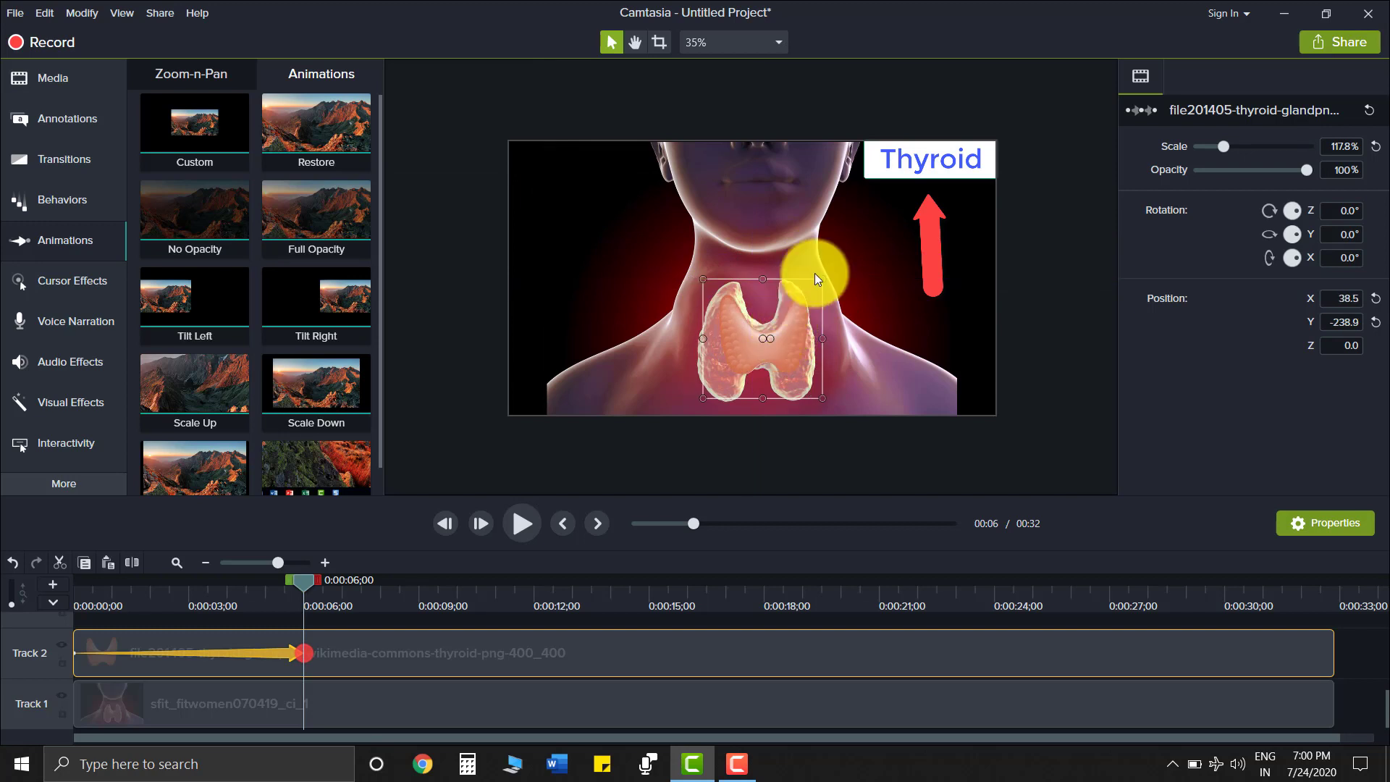
drag(824, 279, 919, 165)
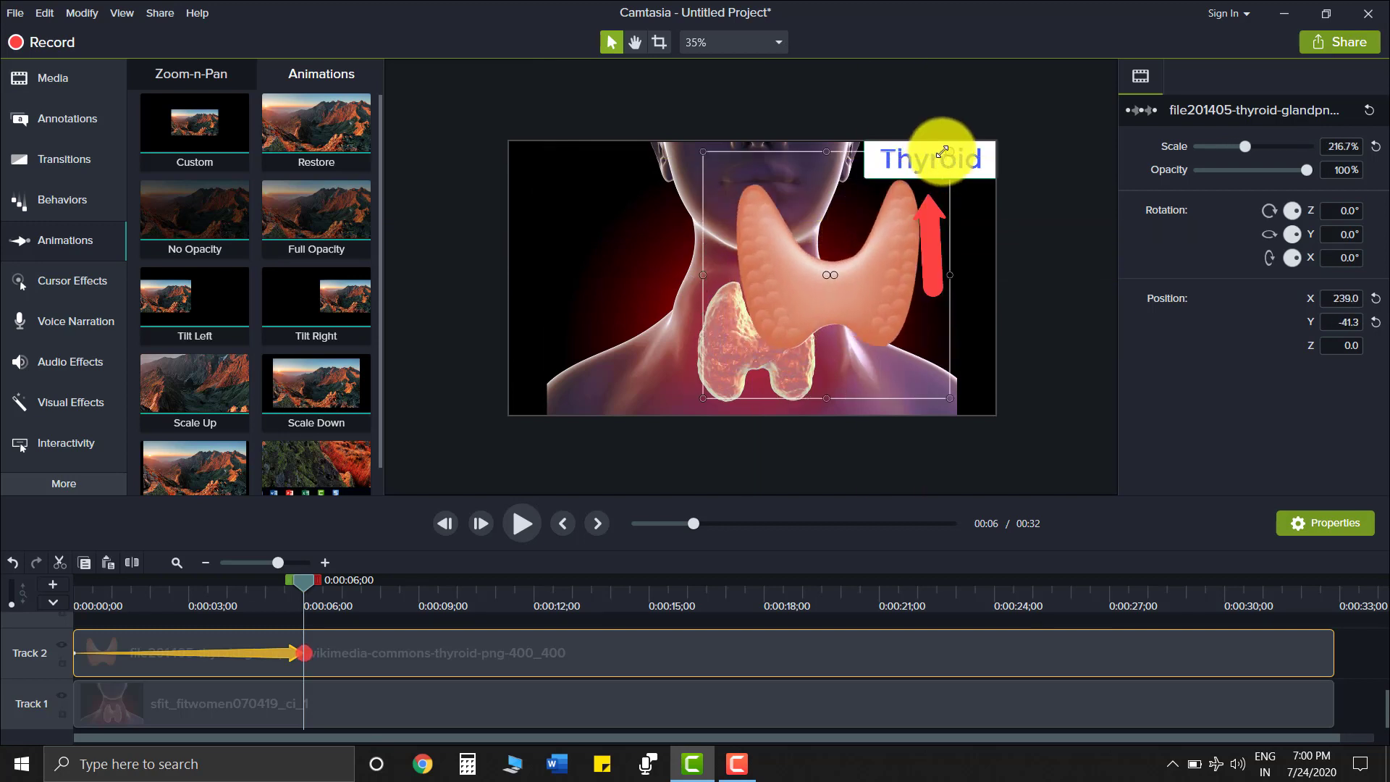
drag(912, 236, 829, 321)
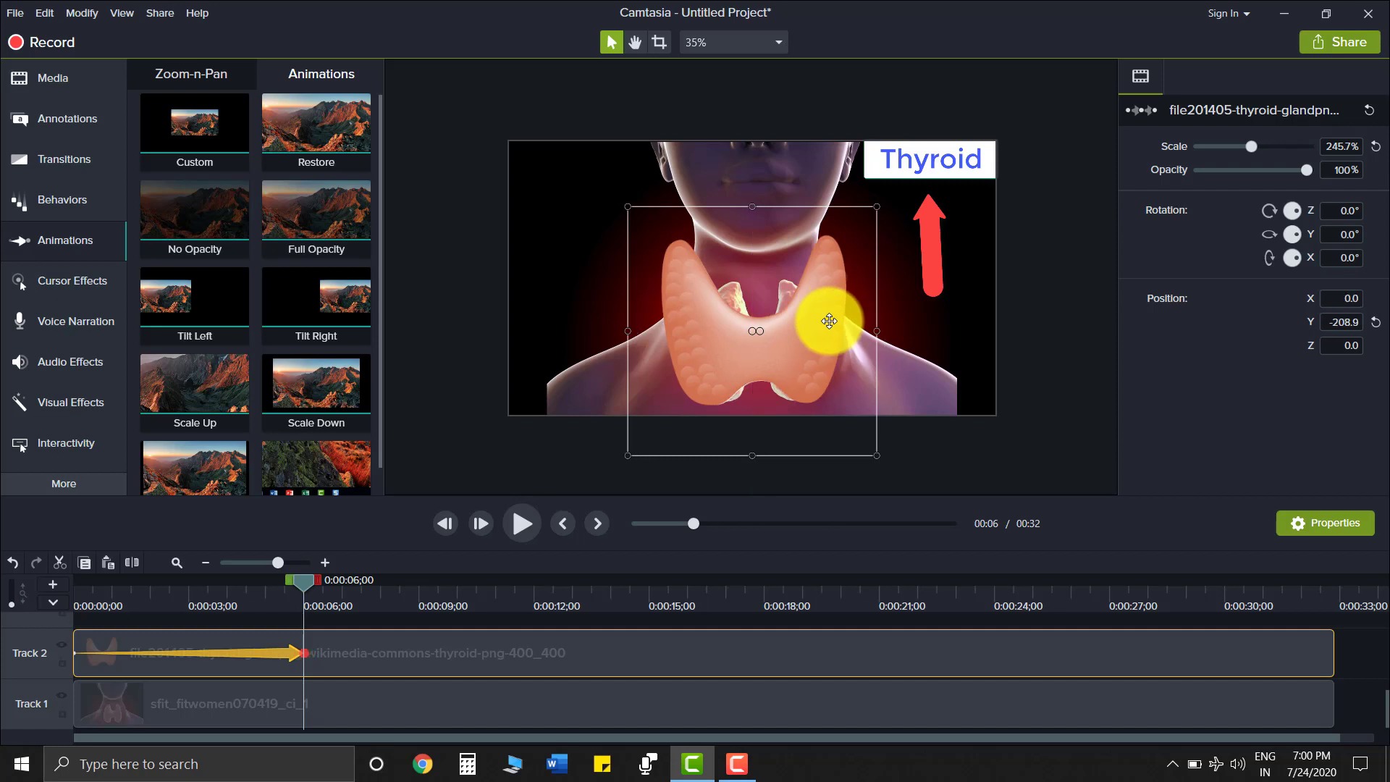
click(941, 342)
click(752, 448)
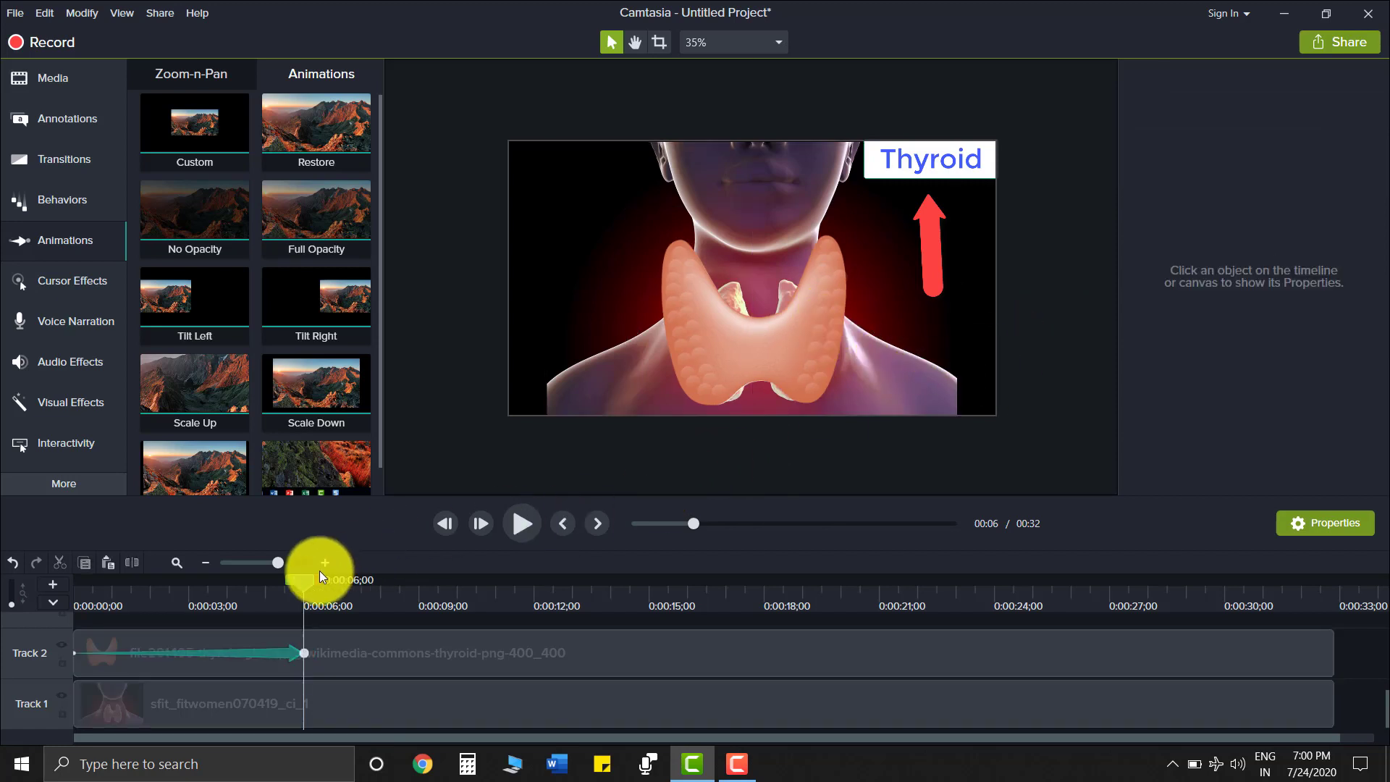
drag(302, 584, 46, 621)
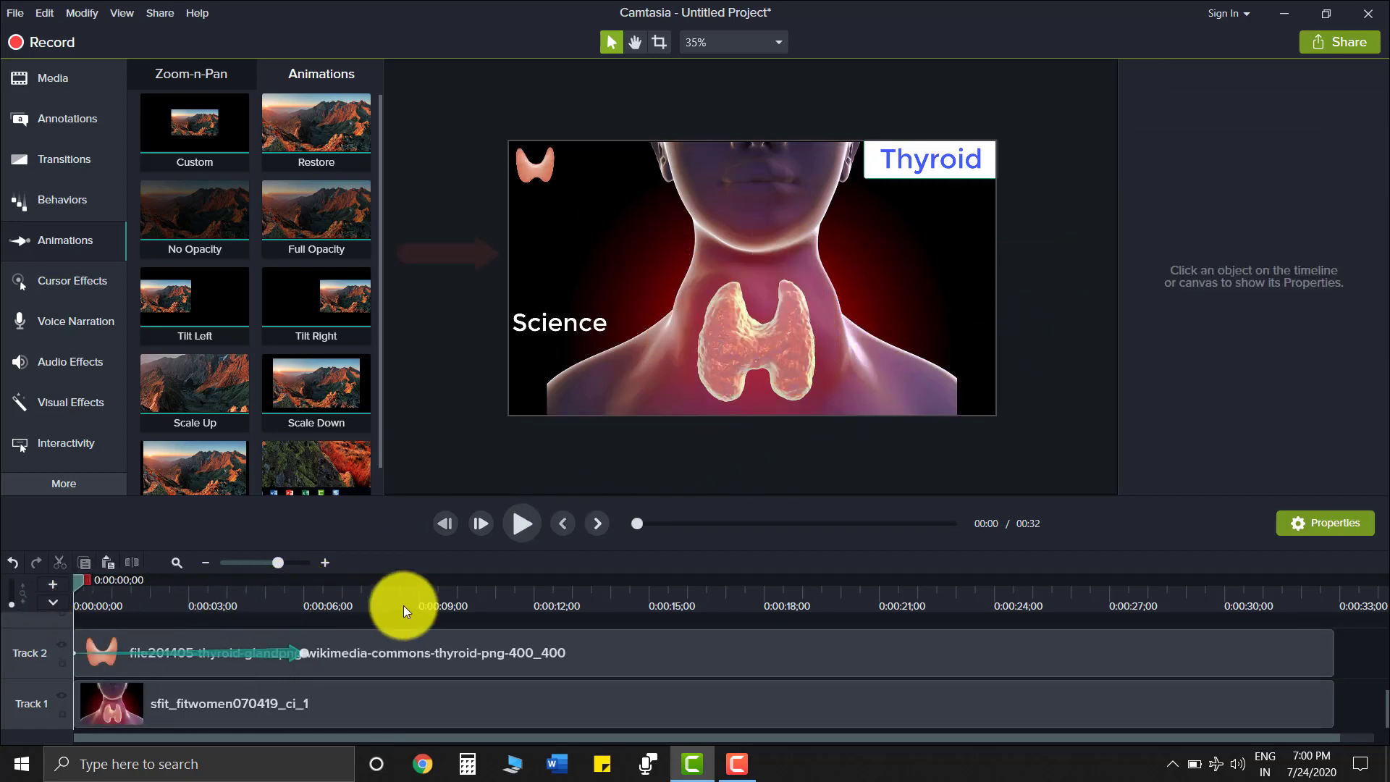
click(515, 523)
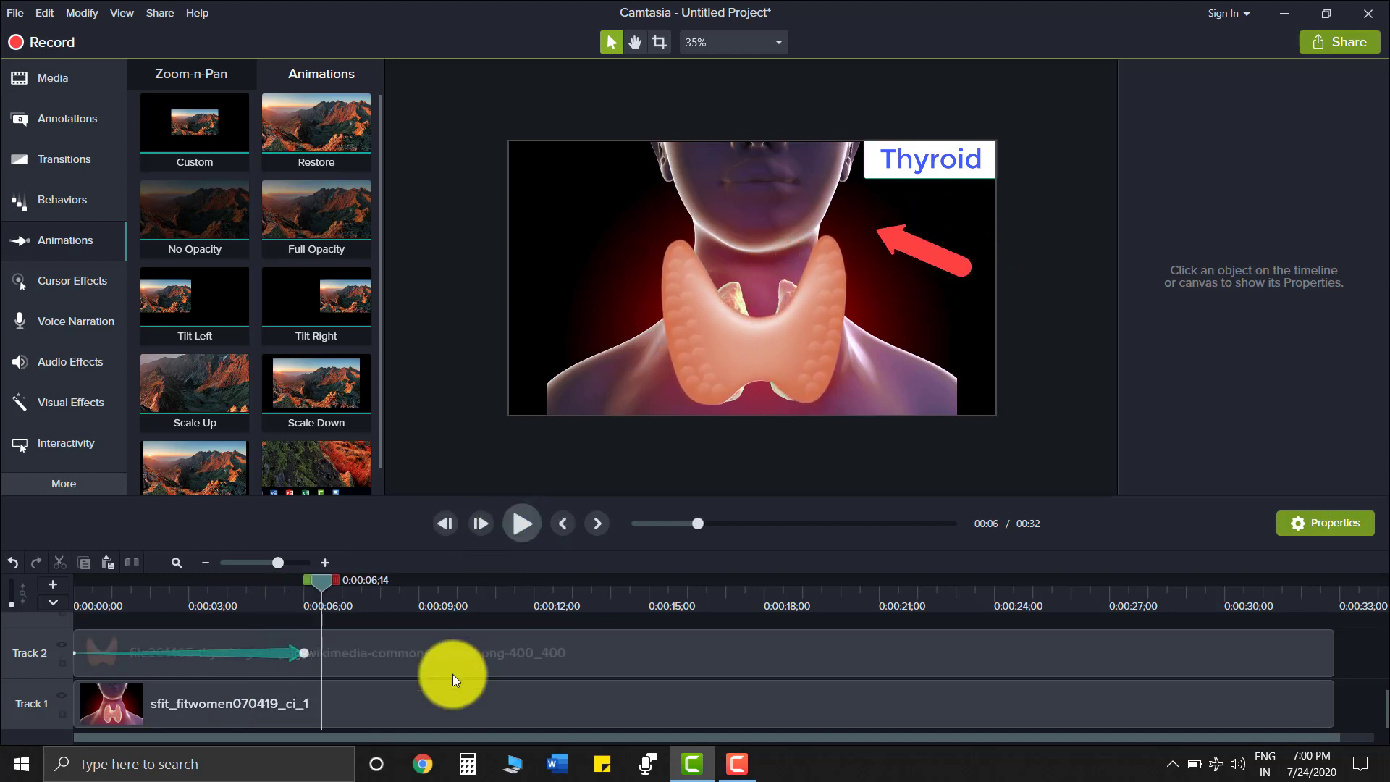
Delete the Custom animation from the thyroid image on Track 2.
drag(296, 584, 244, 626)
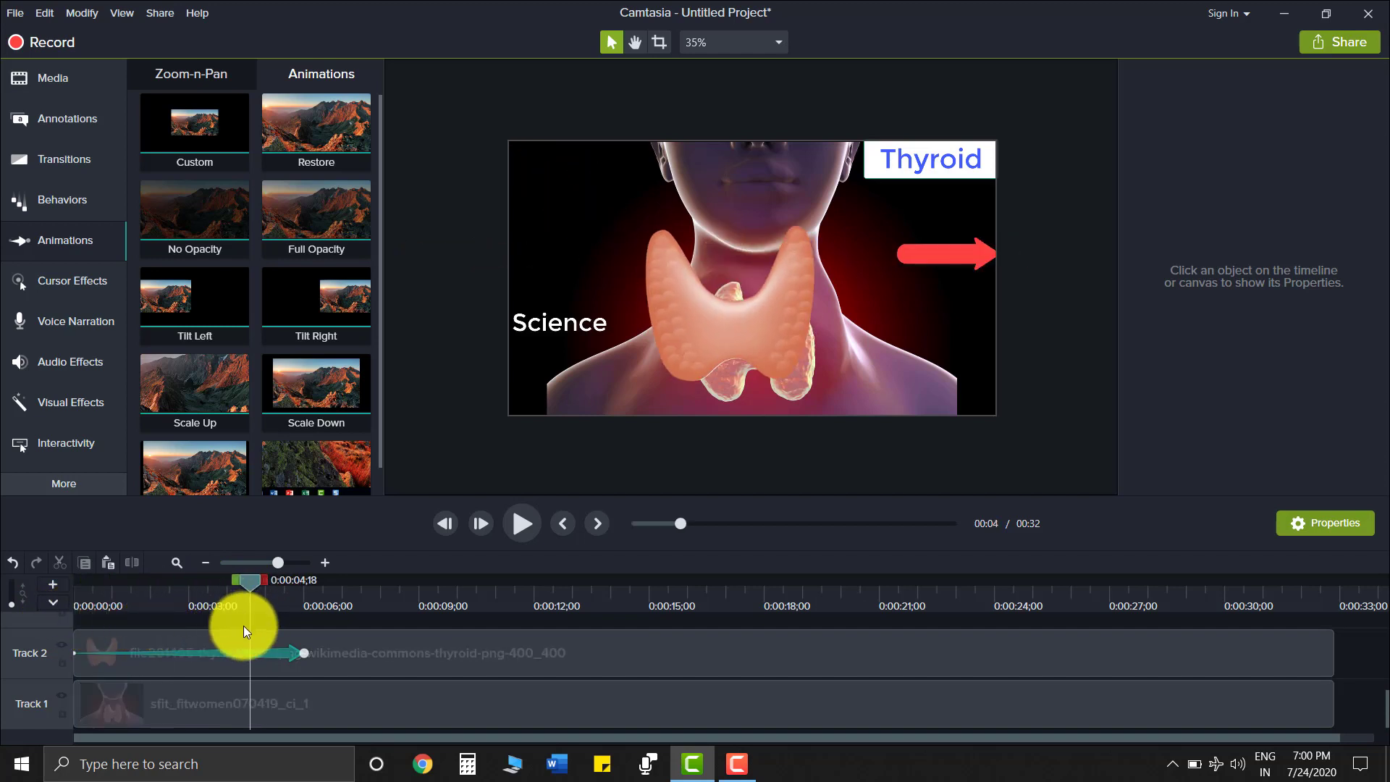
click(296, 657)
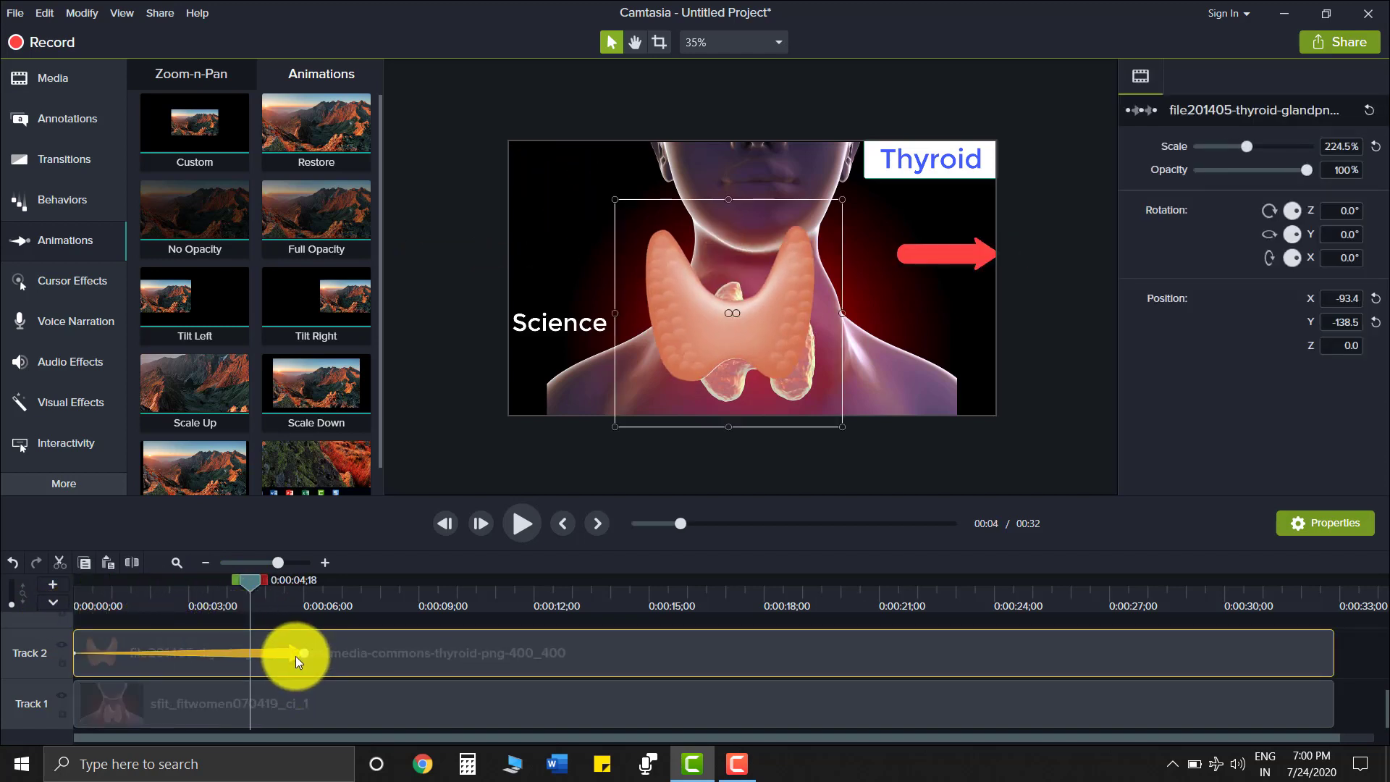
key(Delete)
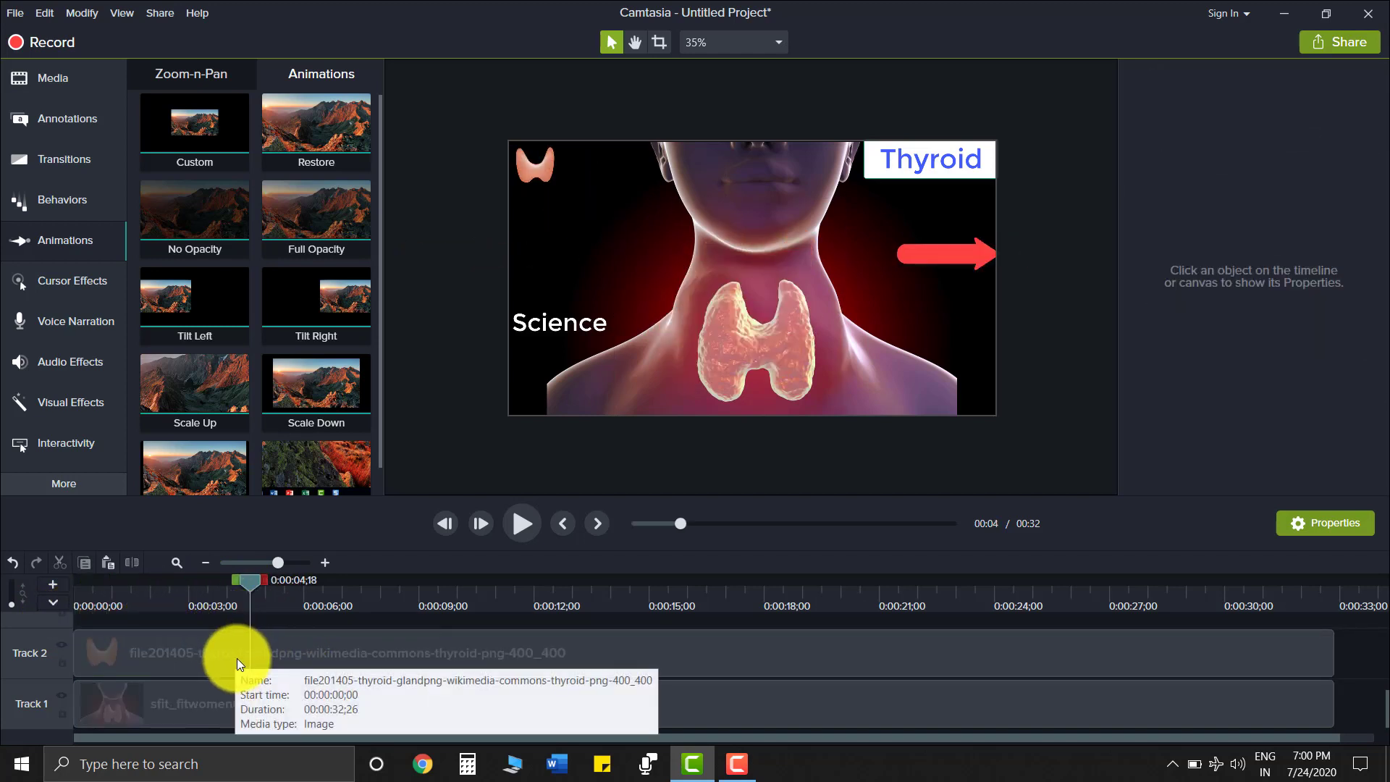
Apply a new Custom animation to the Track 2 thyroid image, stretched from 0:00:00;00 to 0:00:06;29.
click(275, 655)
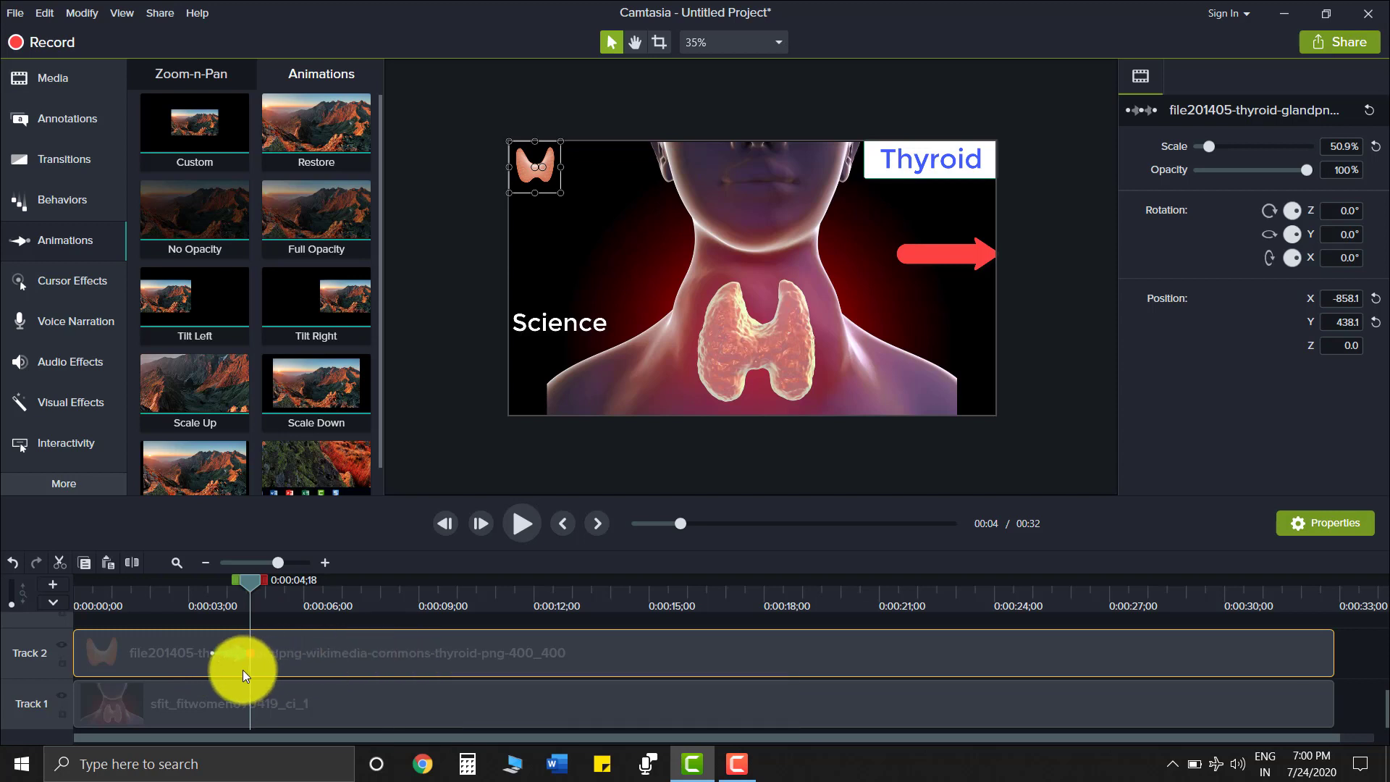
drag(211, 654, 63, 662)
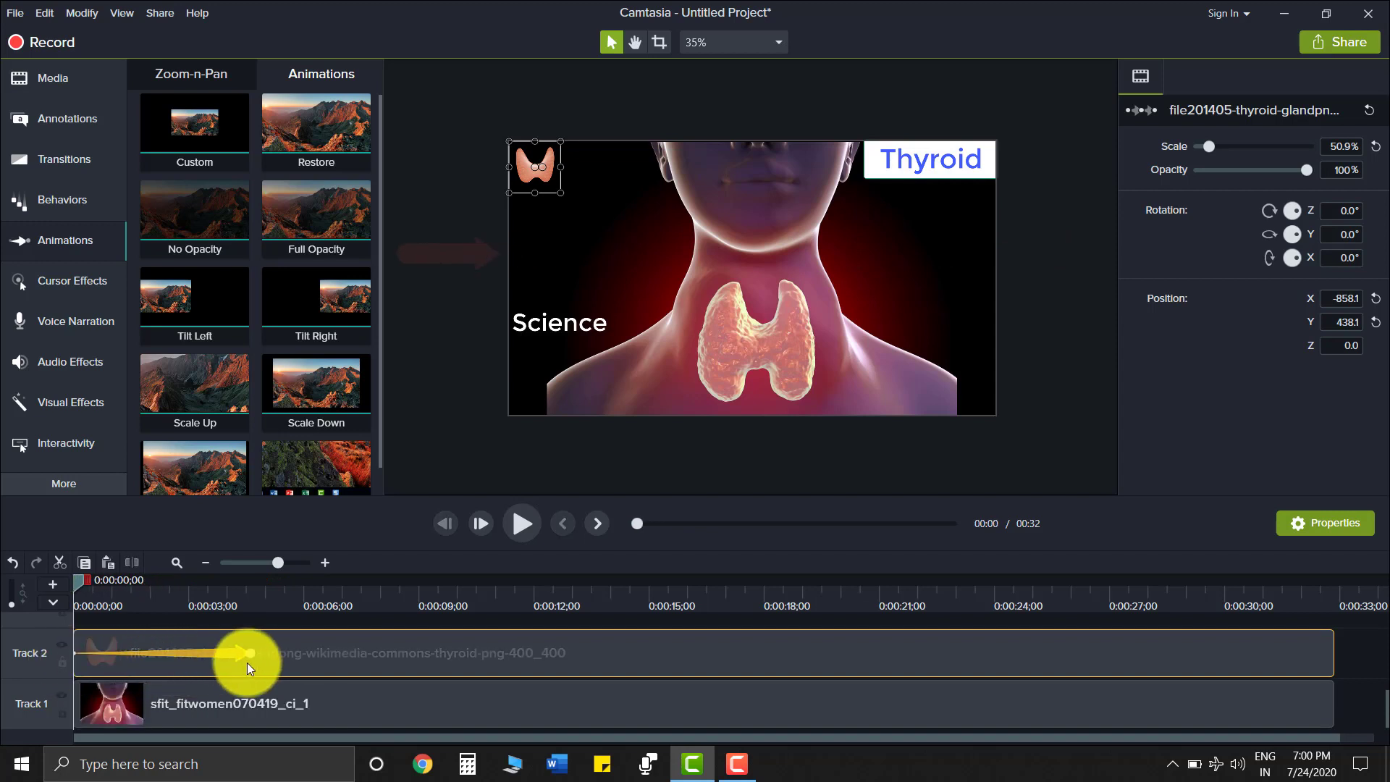
drag(257, 653, 340, 654)
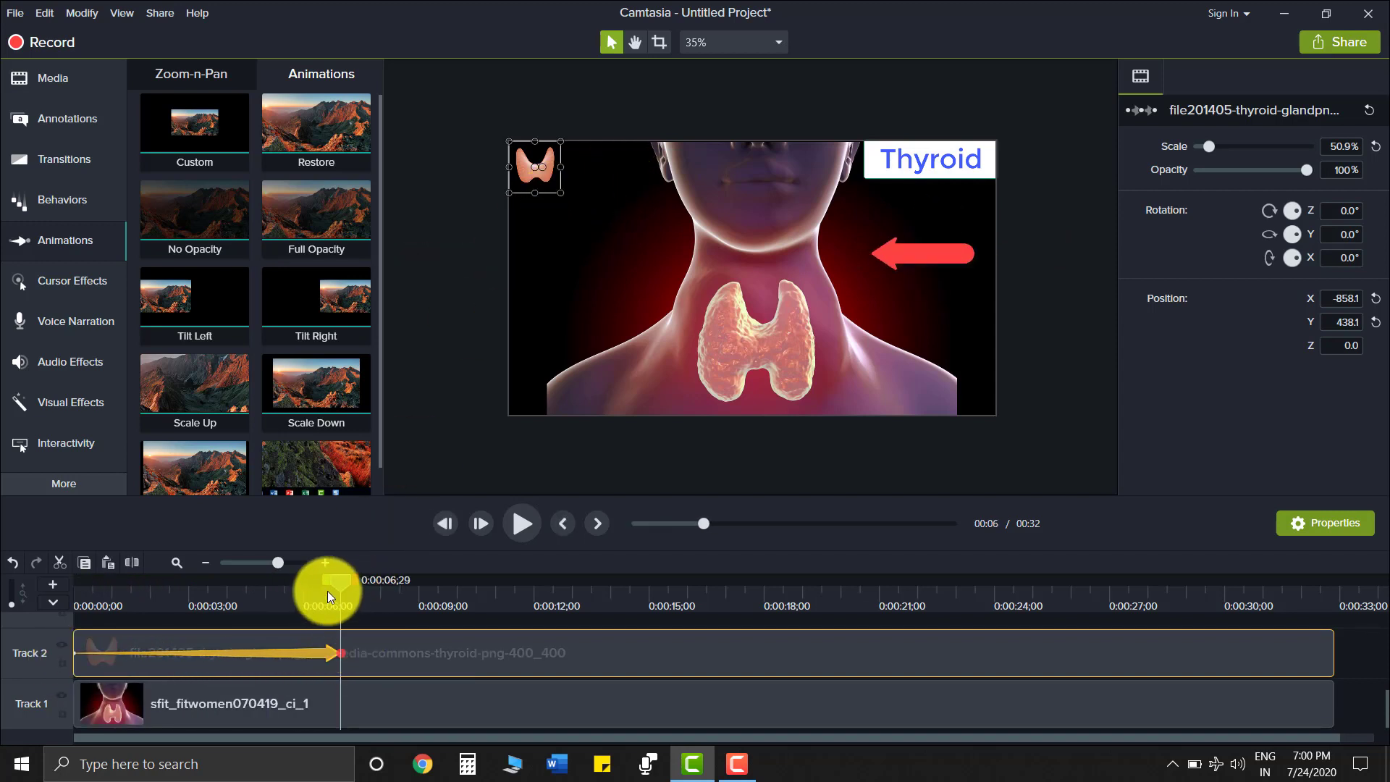
Move the small thyroid image onto the gland in the neck at 0:00:06;02 and again at the 0:00:06;29 keyframe.
drag(337, 579, 302, 589)
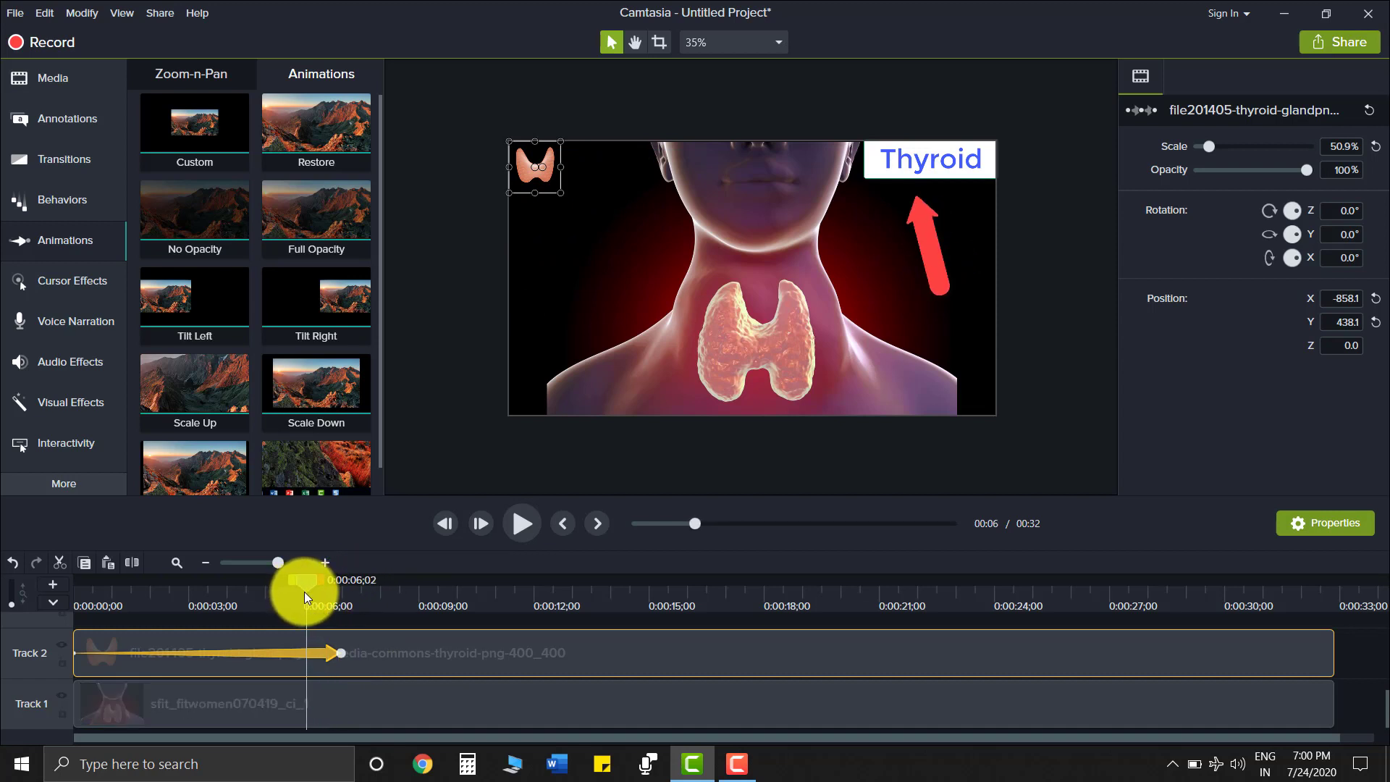
drag(524, 165, 758, 347)
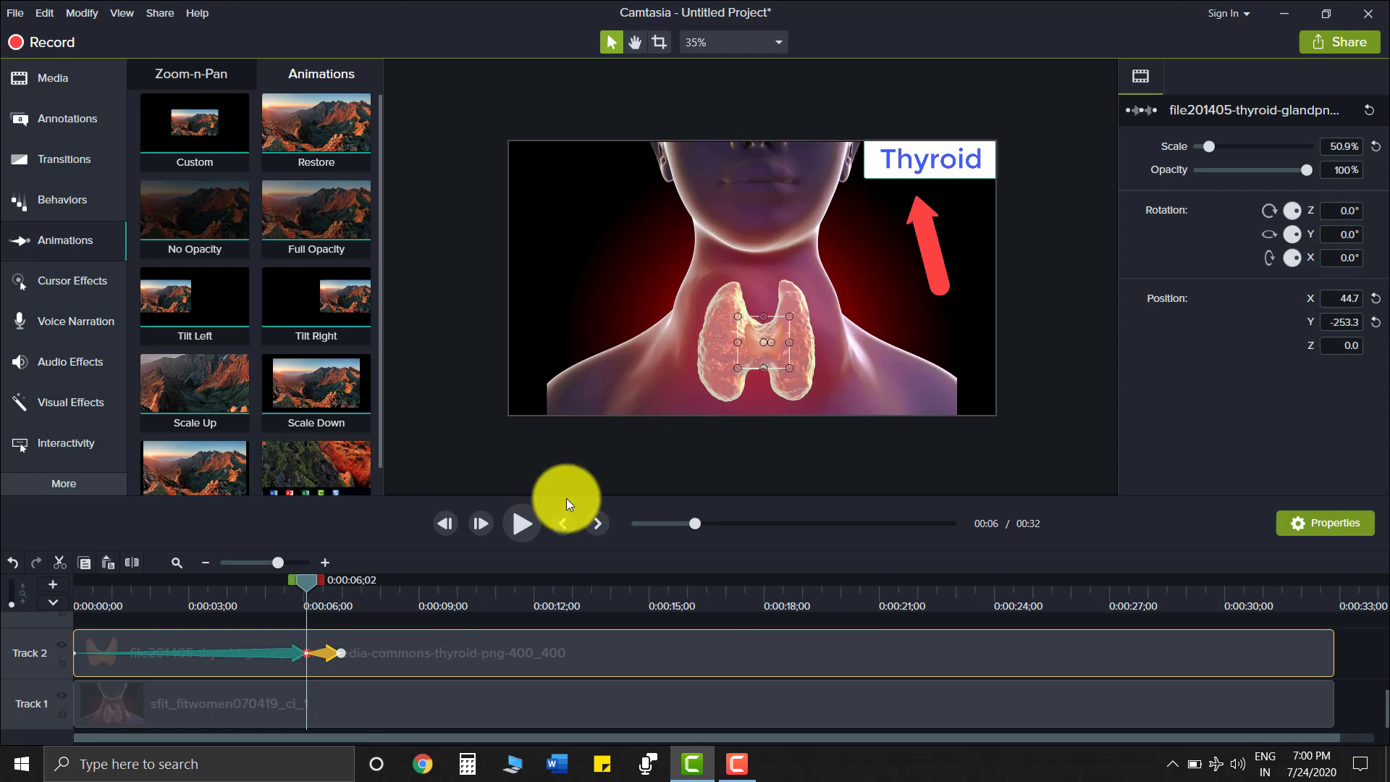
click(332, 654)
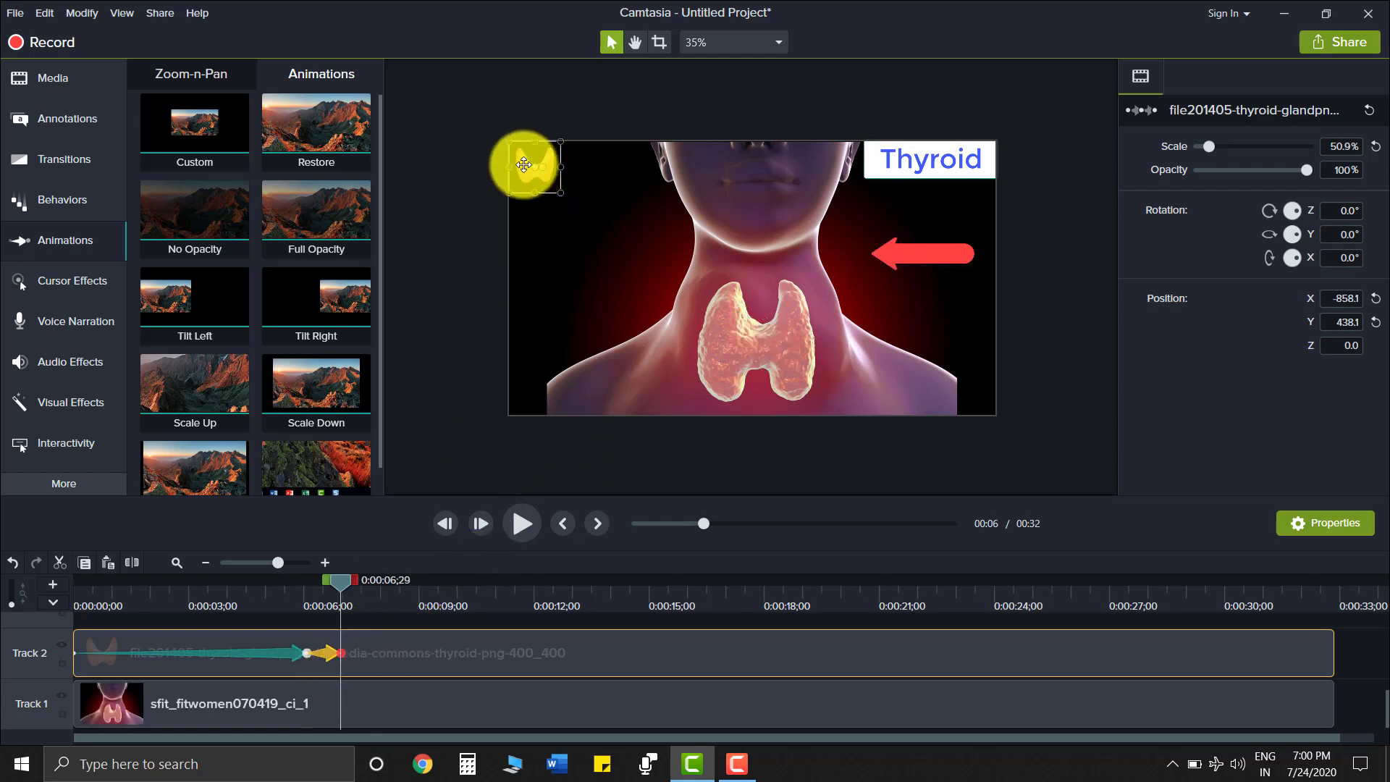
drag(524, 165, 754, 338)
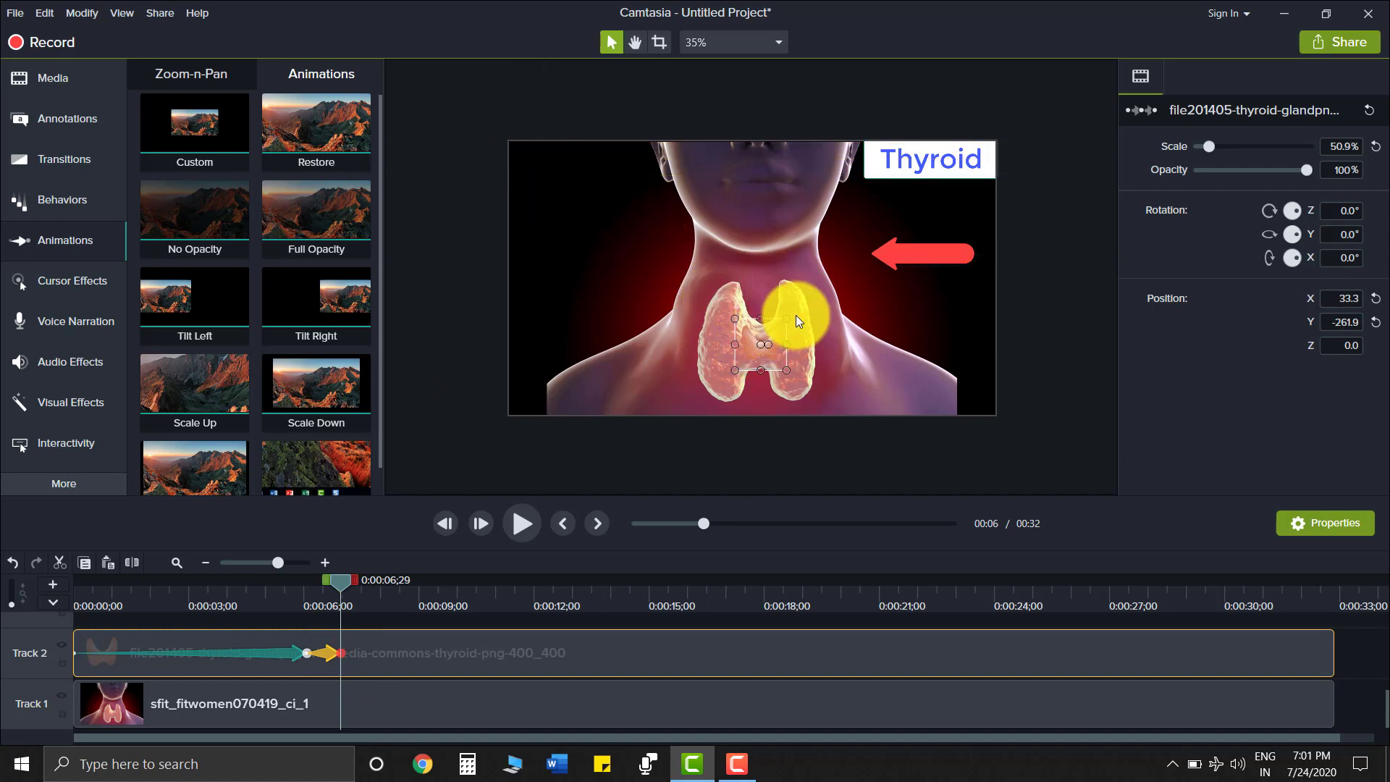
Enlarge the thyroid image to about 209% at the 0:00:06;29 keyframe and centre it over the neck at X 0, Y -206.5.
drag(789, 320, 811, 295)
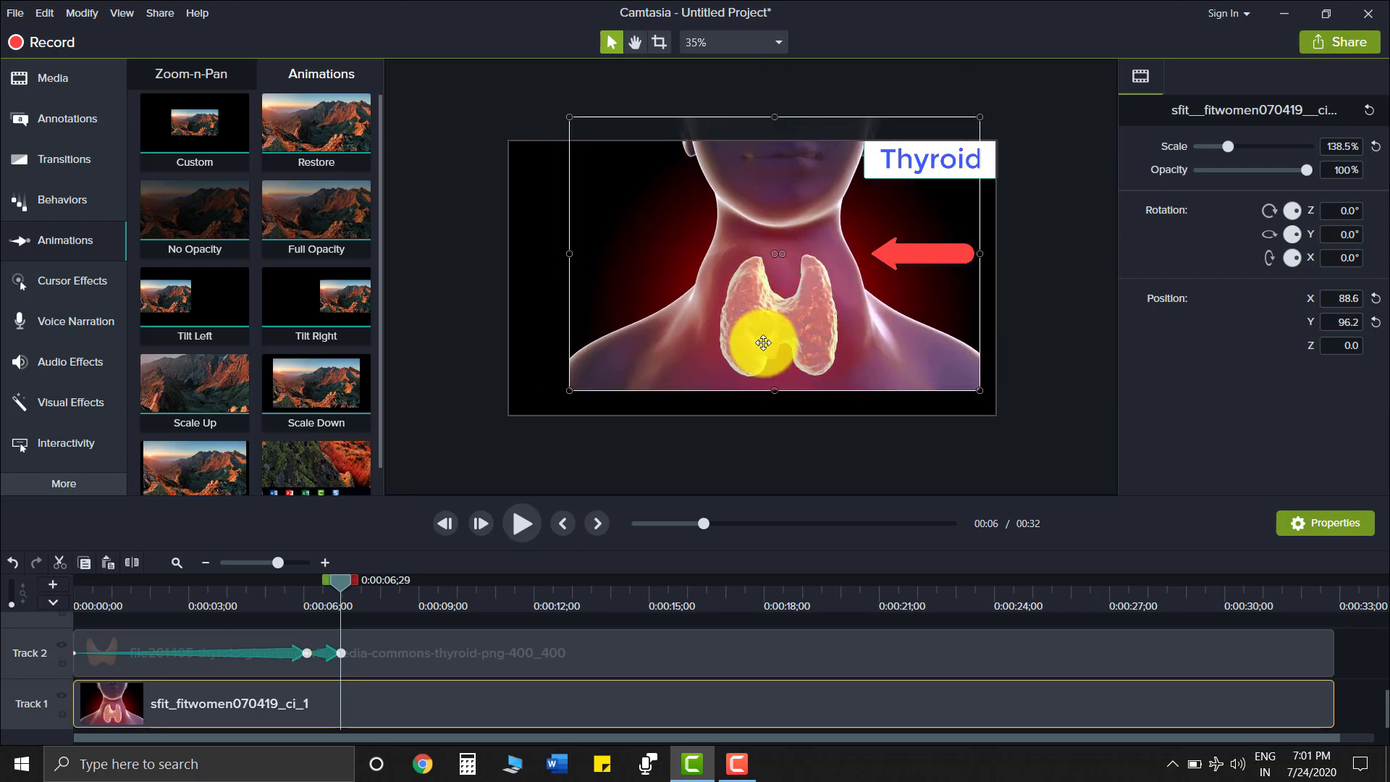
key(ctrl+z)
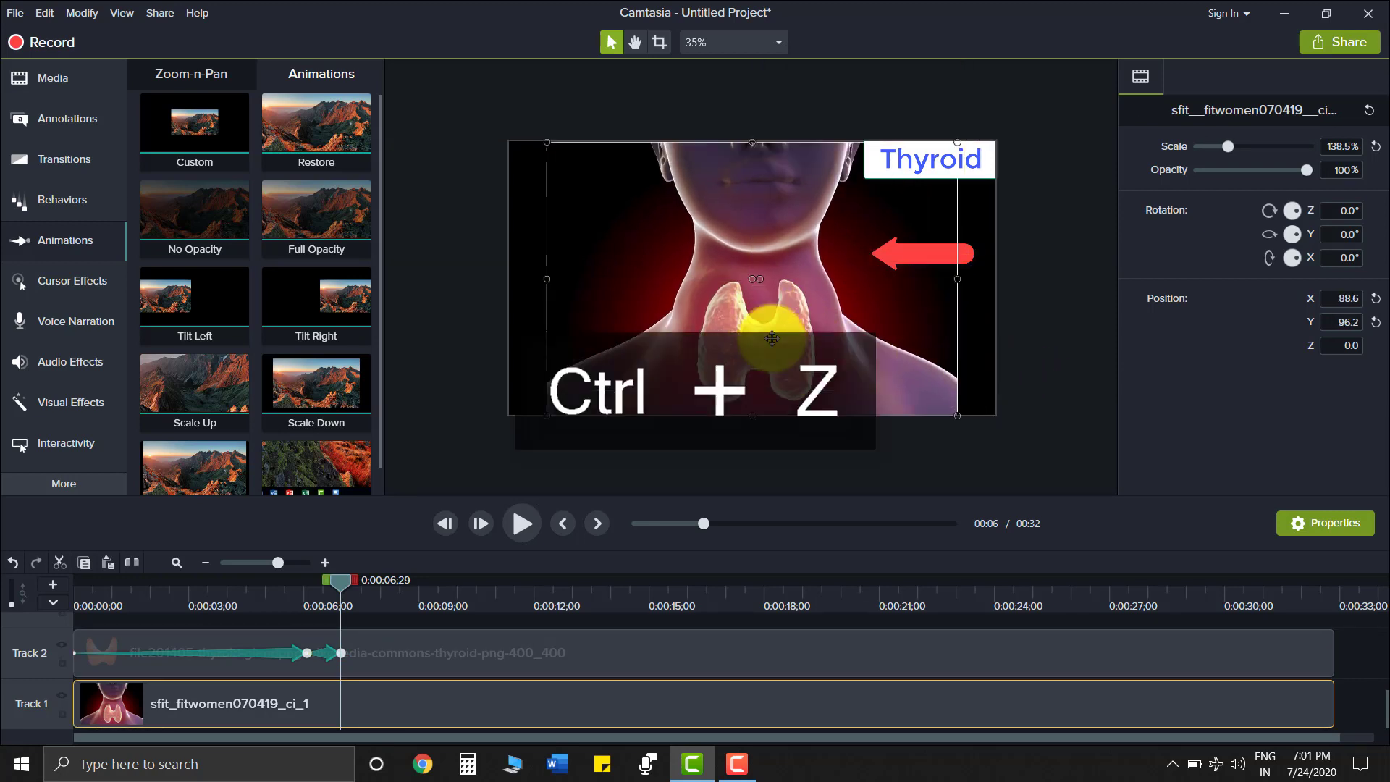
click(768, 349)
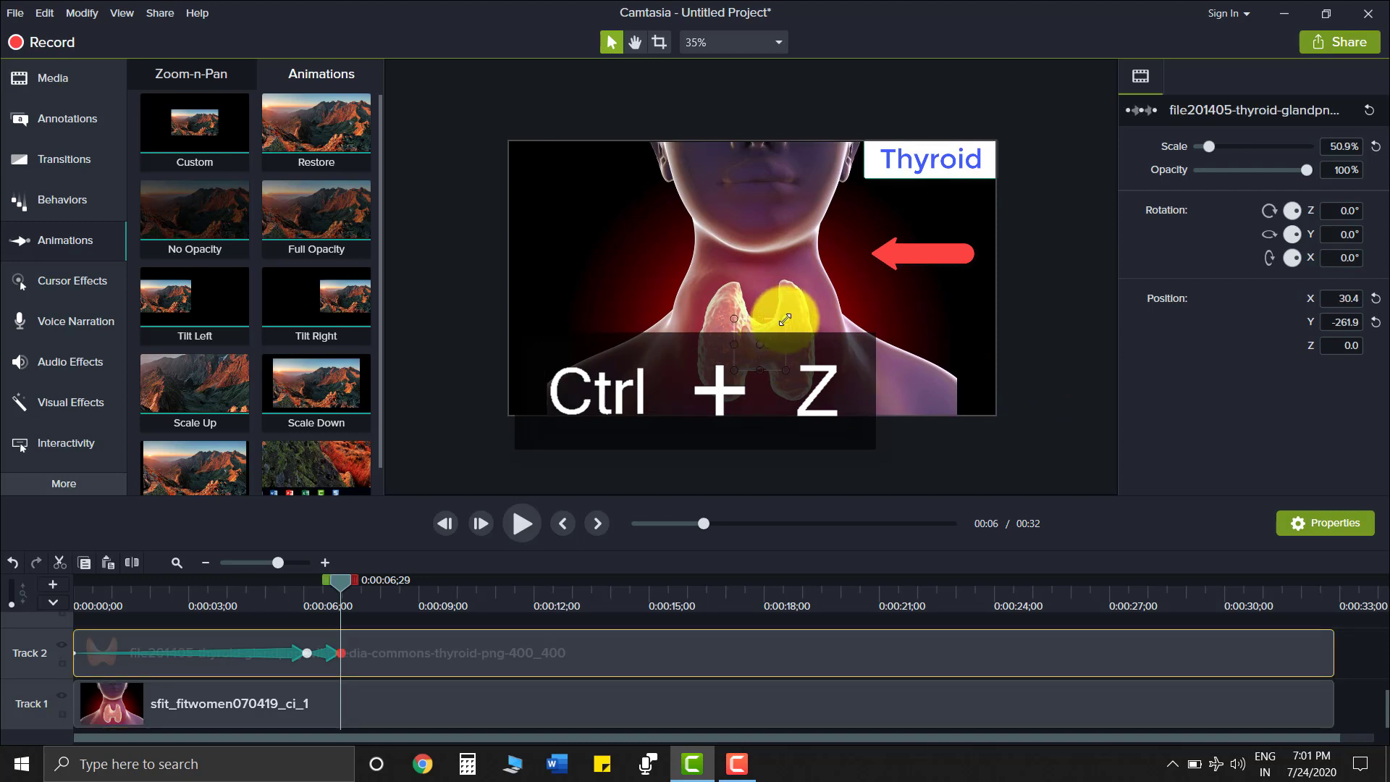
drag(785, 319, 945, 159)
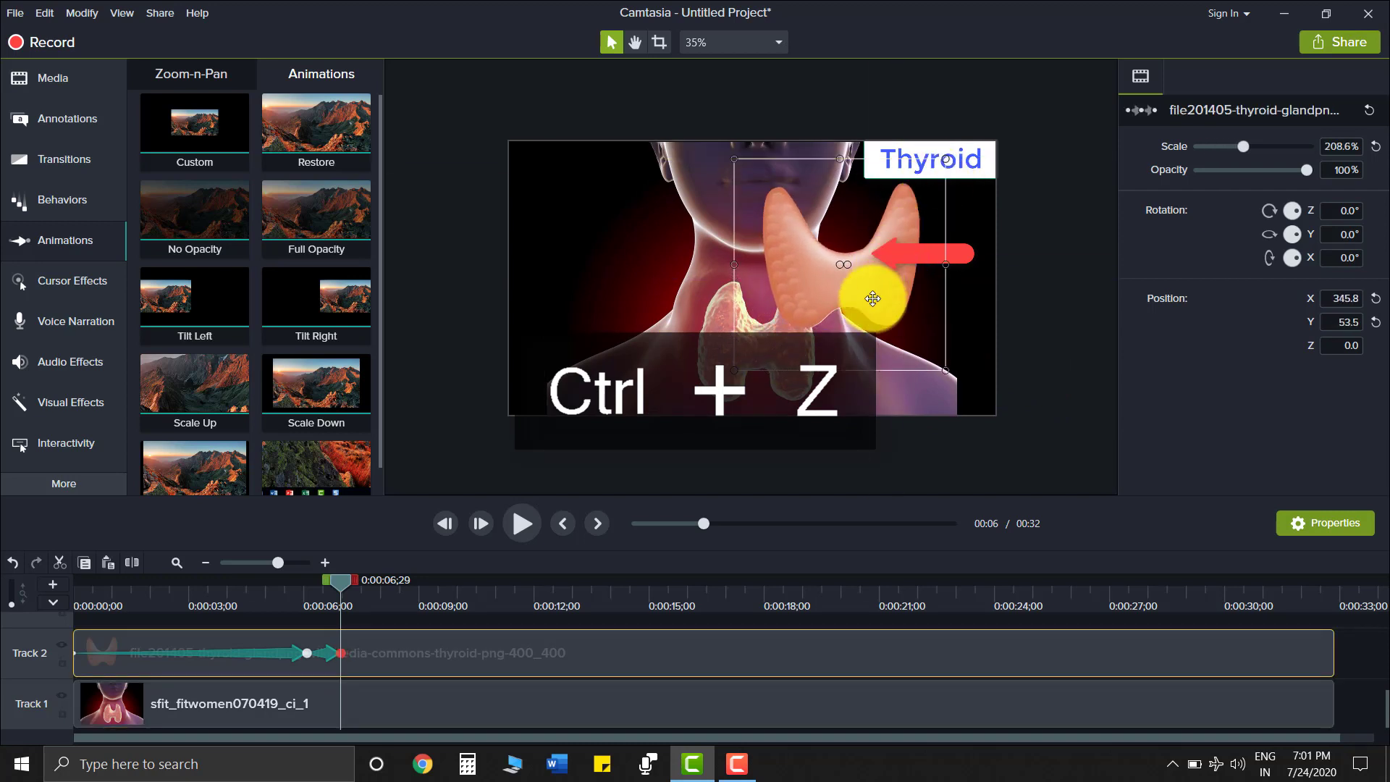
drag(873, 298, 787, 365)
Play the thyroid image's animation from near the beginning and stop just past 0:00:09;00.
drag(340, 584, 109, 588)
click(515, 527)
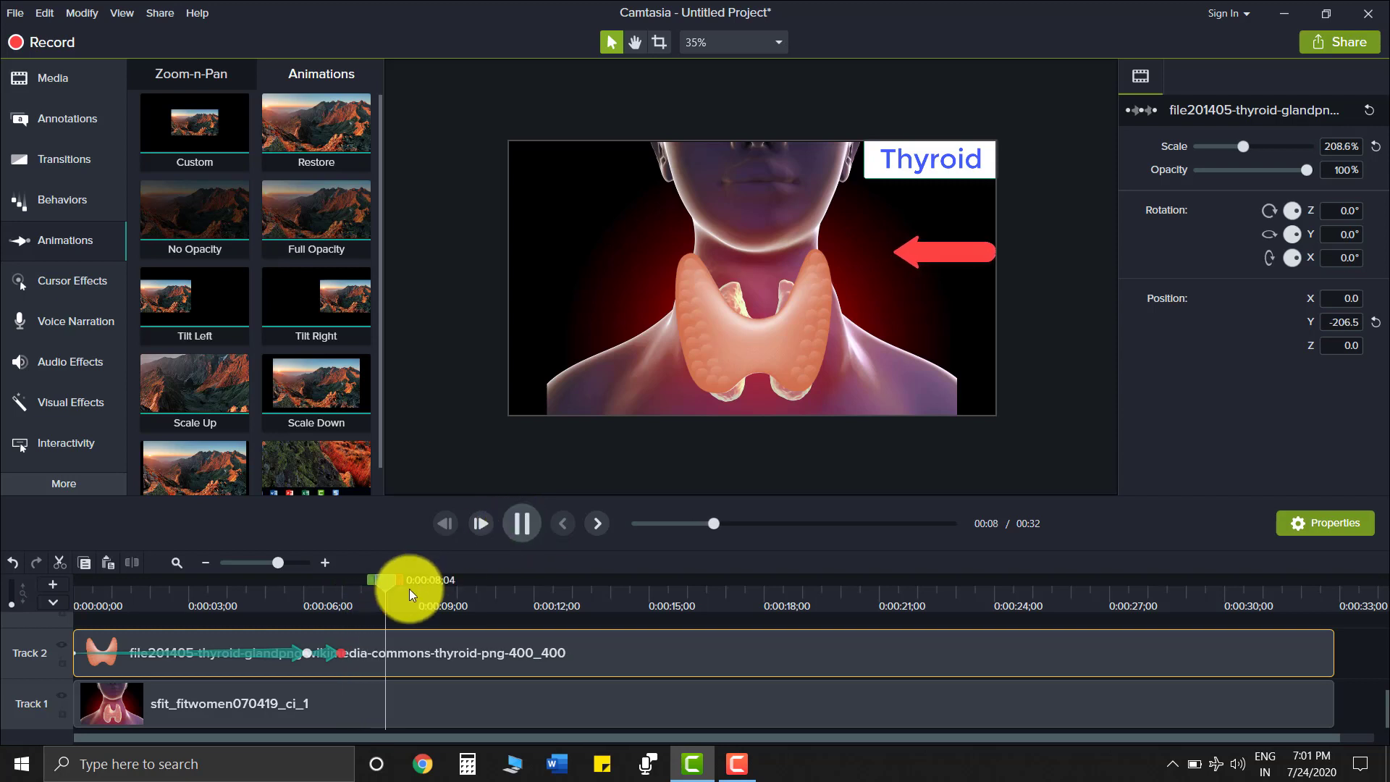
click(522, 528)
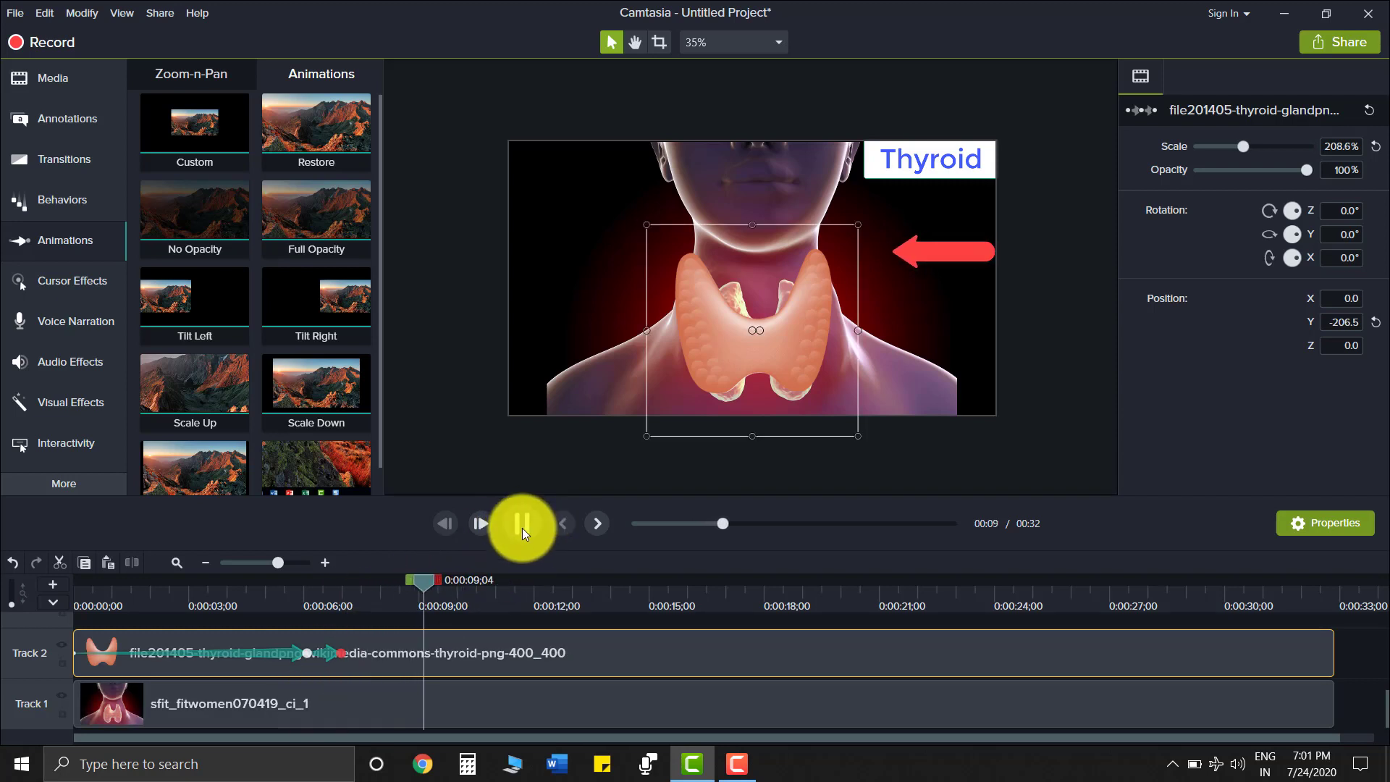
Set the easing of the thyroid image's second animation, ending at 0:00:06;29, to Bounce.
click(339, 652)
right_click(340, 653)
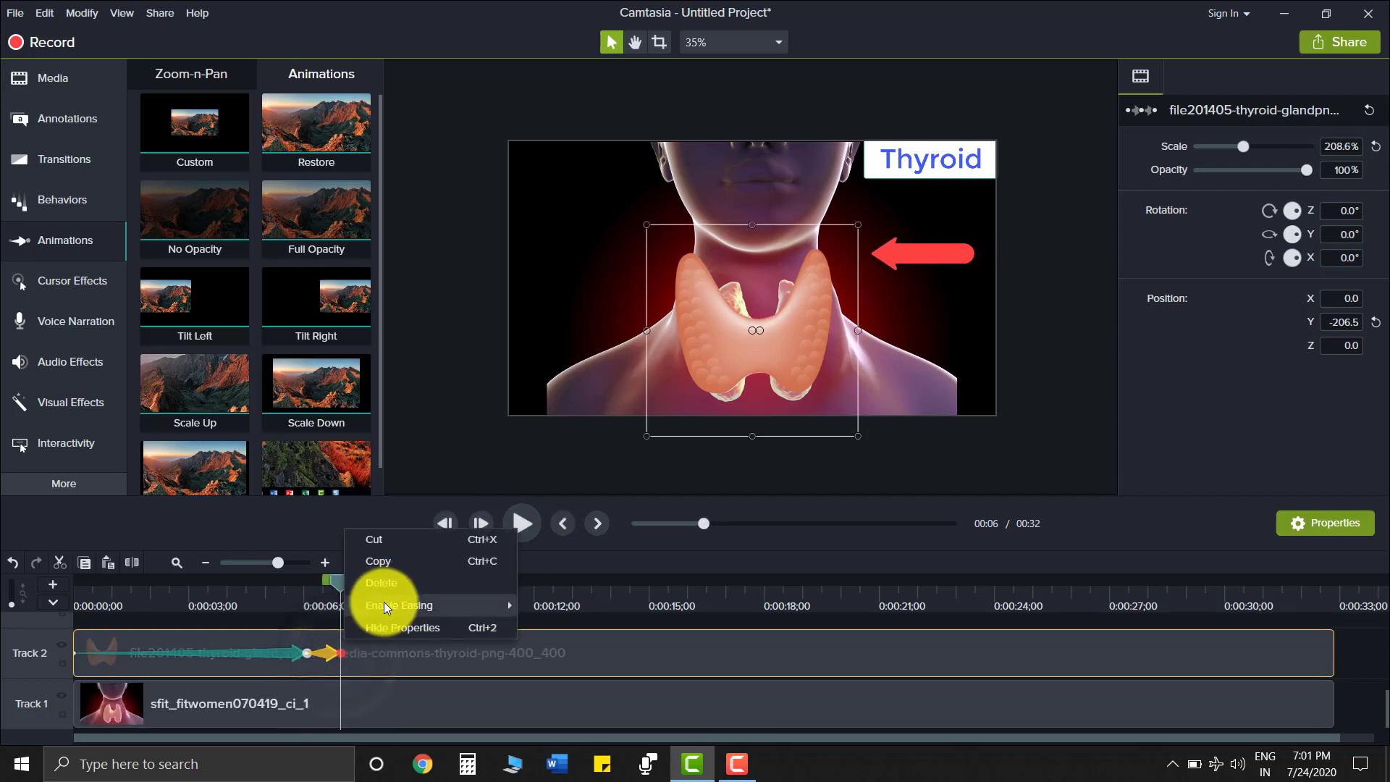
mouse_move(384, 602)
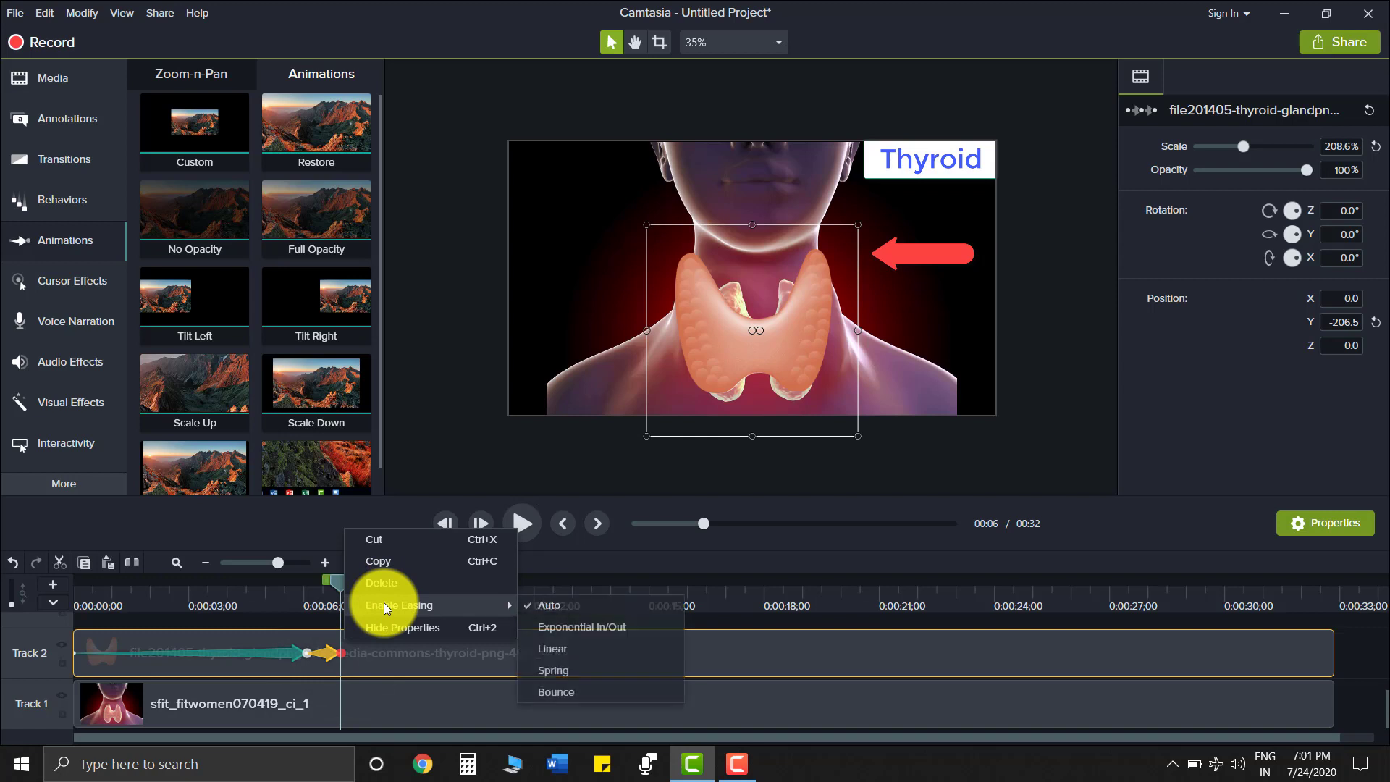
click(568, 689)
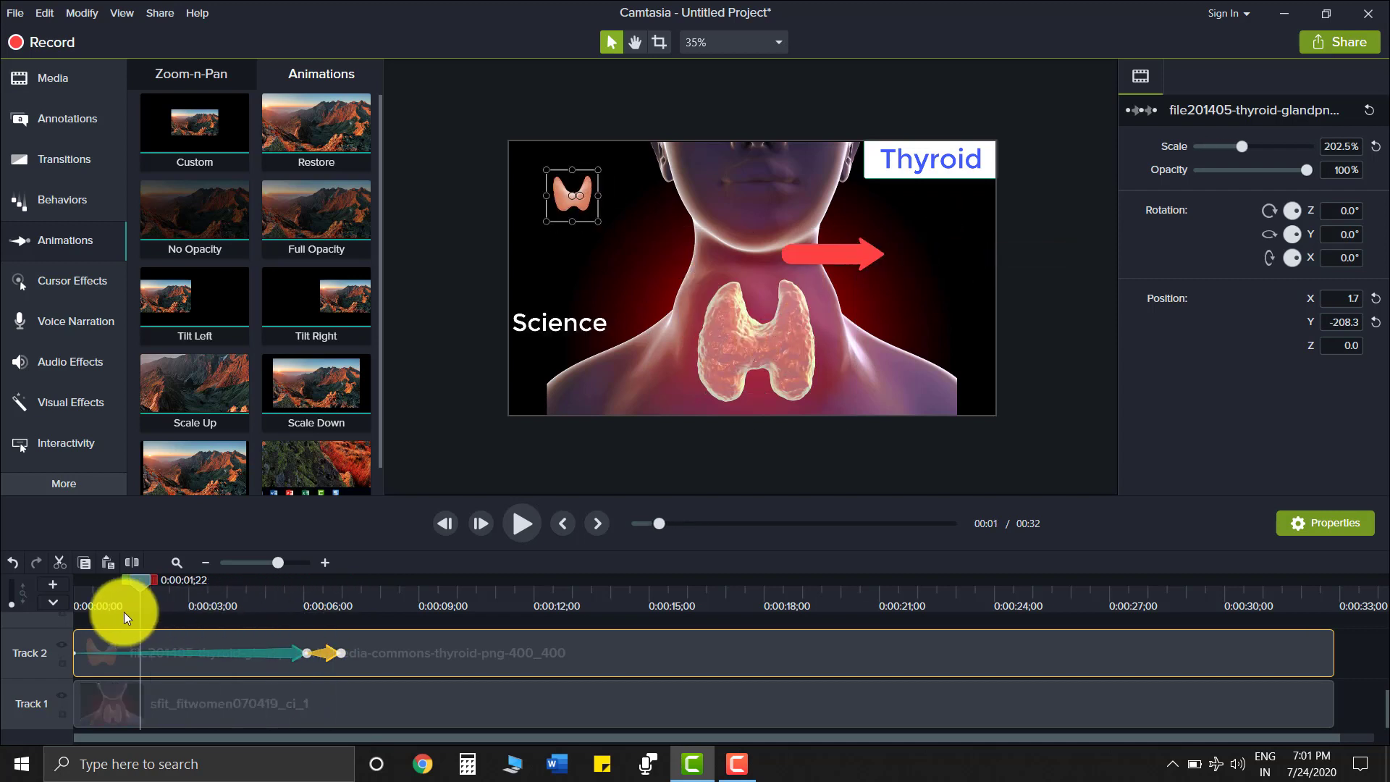
Set the easing of the thyroid image's first animation, ending at 0:00:06;02, to Spring, and play the sequence from the beginning.
click(72, 611)
click(307, 654)
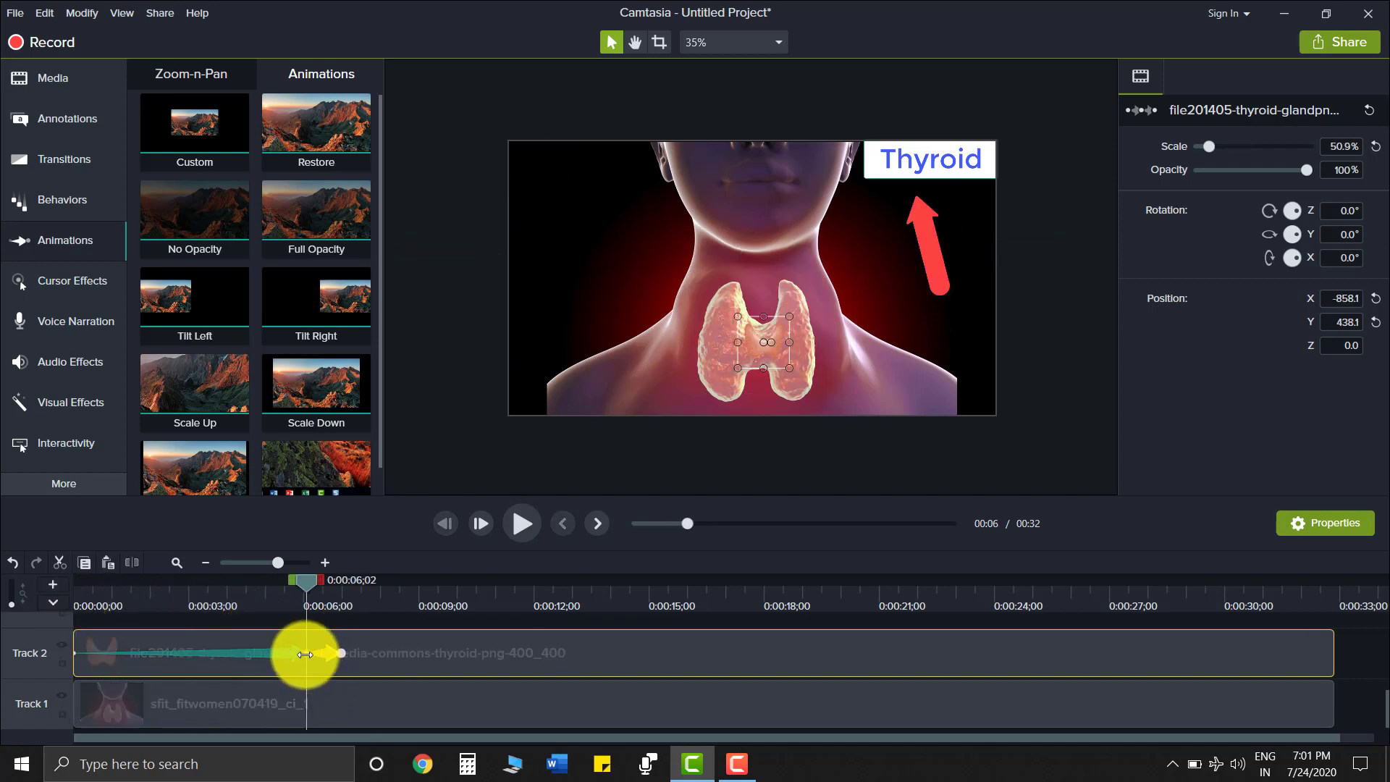
right_click(306, 655)
mouse_move(359, 609)
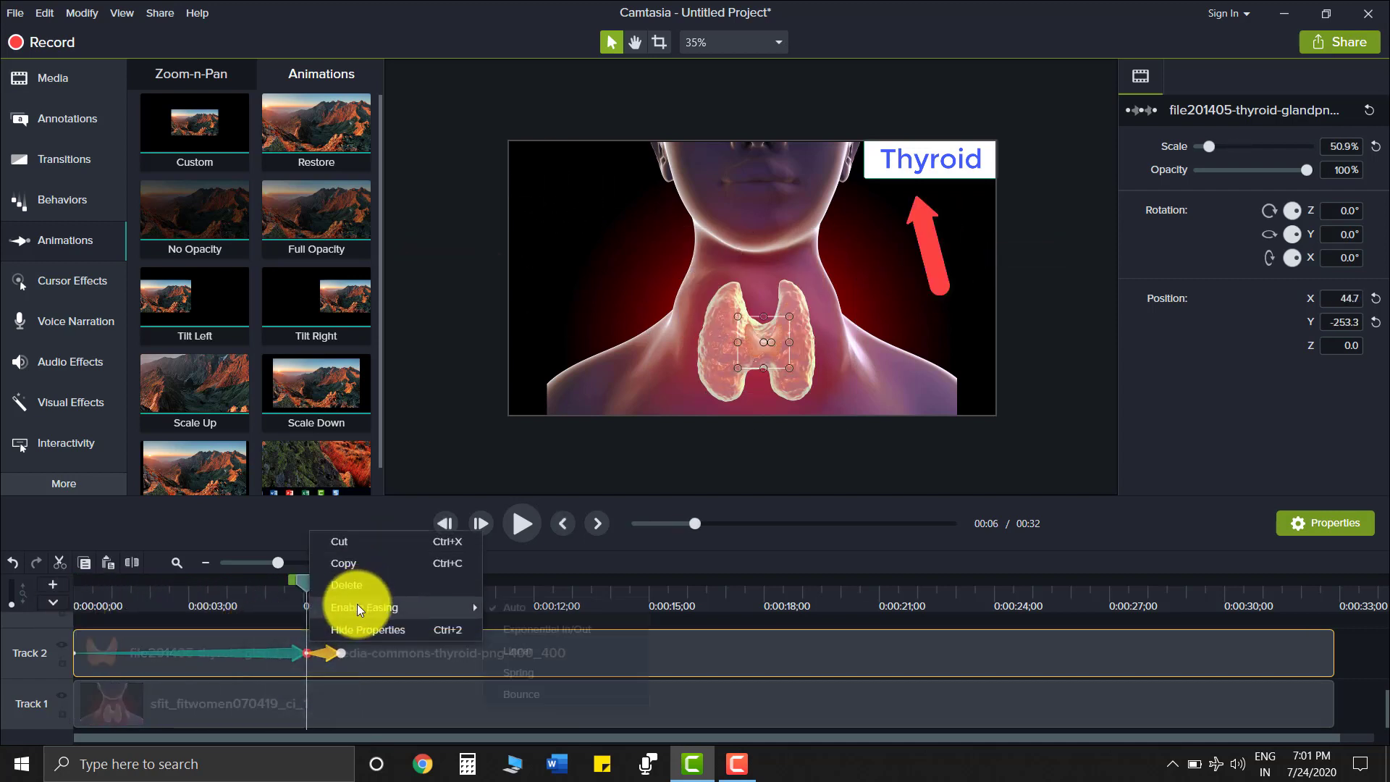
click(532, 674)
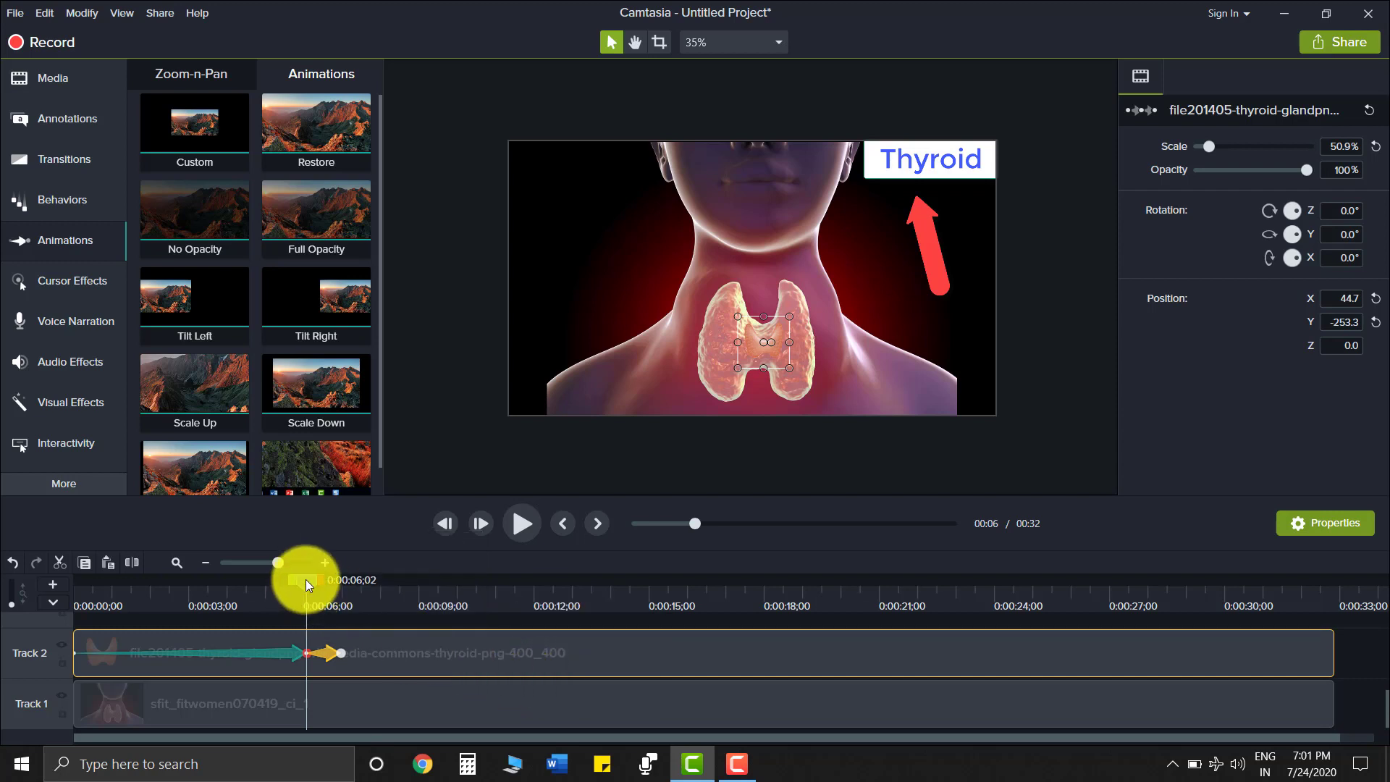
drag(306, 579, 2, 561)
click(510, 528)
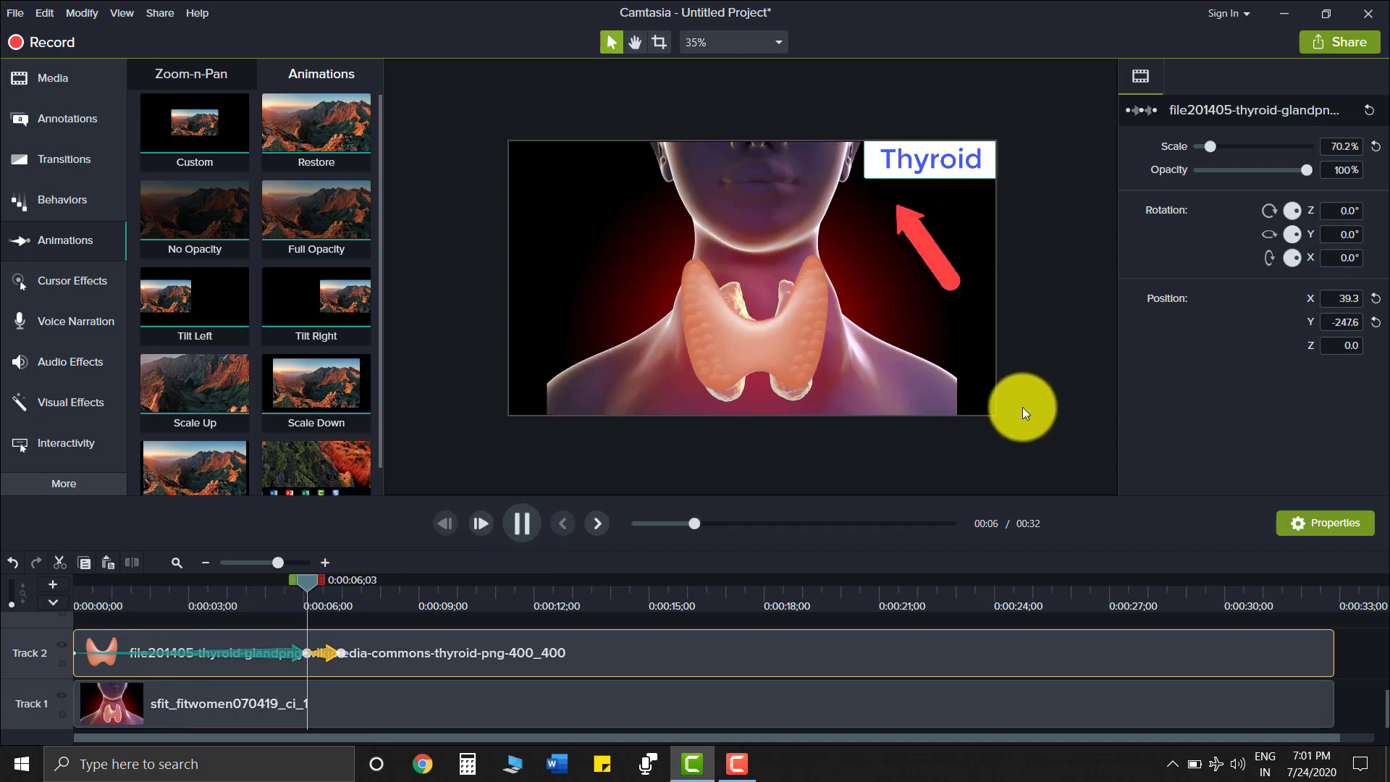
Change the easing of the thyroid image's first animation, ending at 0:00:06;02, to Bounce.
click(528, 533)
drag(392, 584, 244, 619)
click(305, 655)
right_click(305, 653)
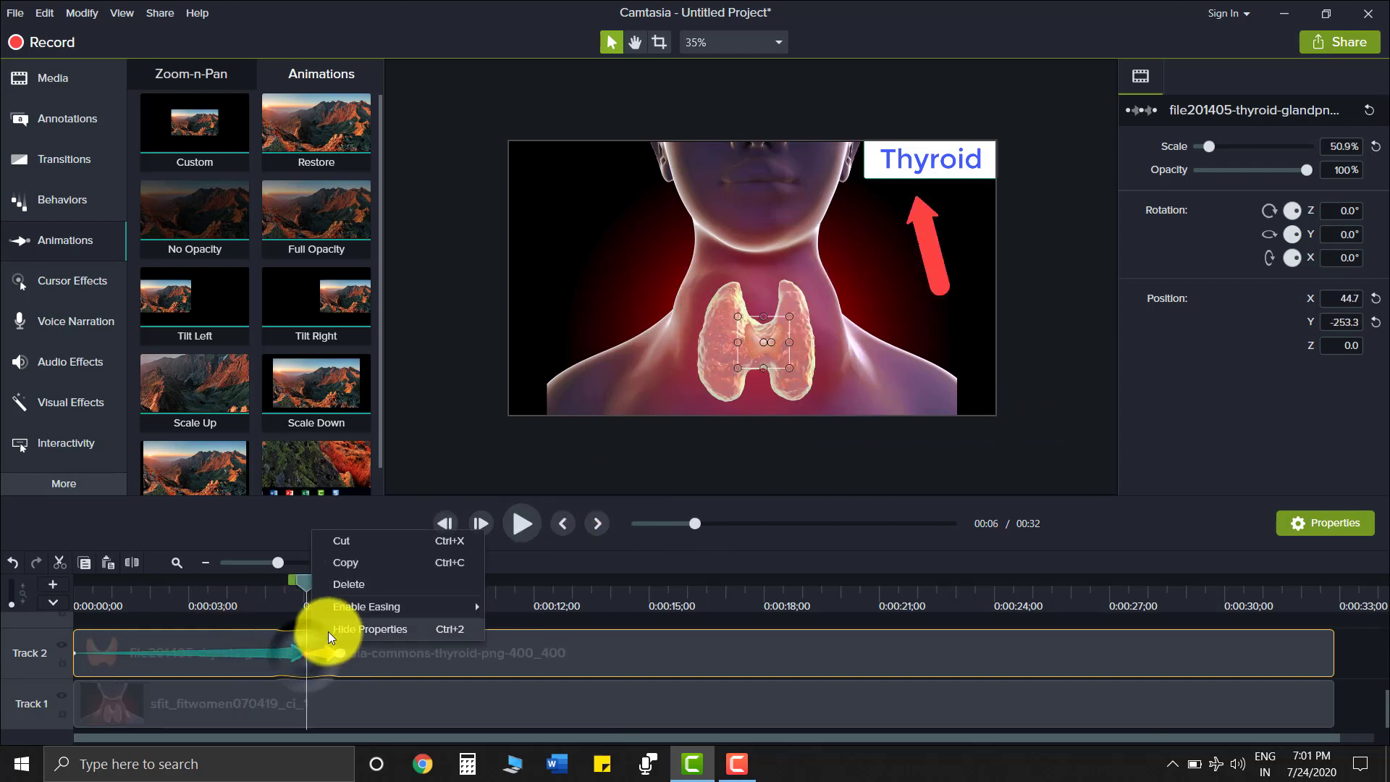
mouse_move(344, 605)
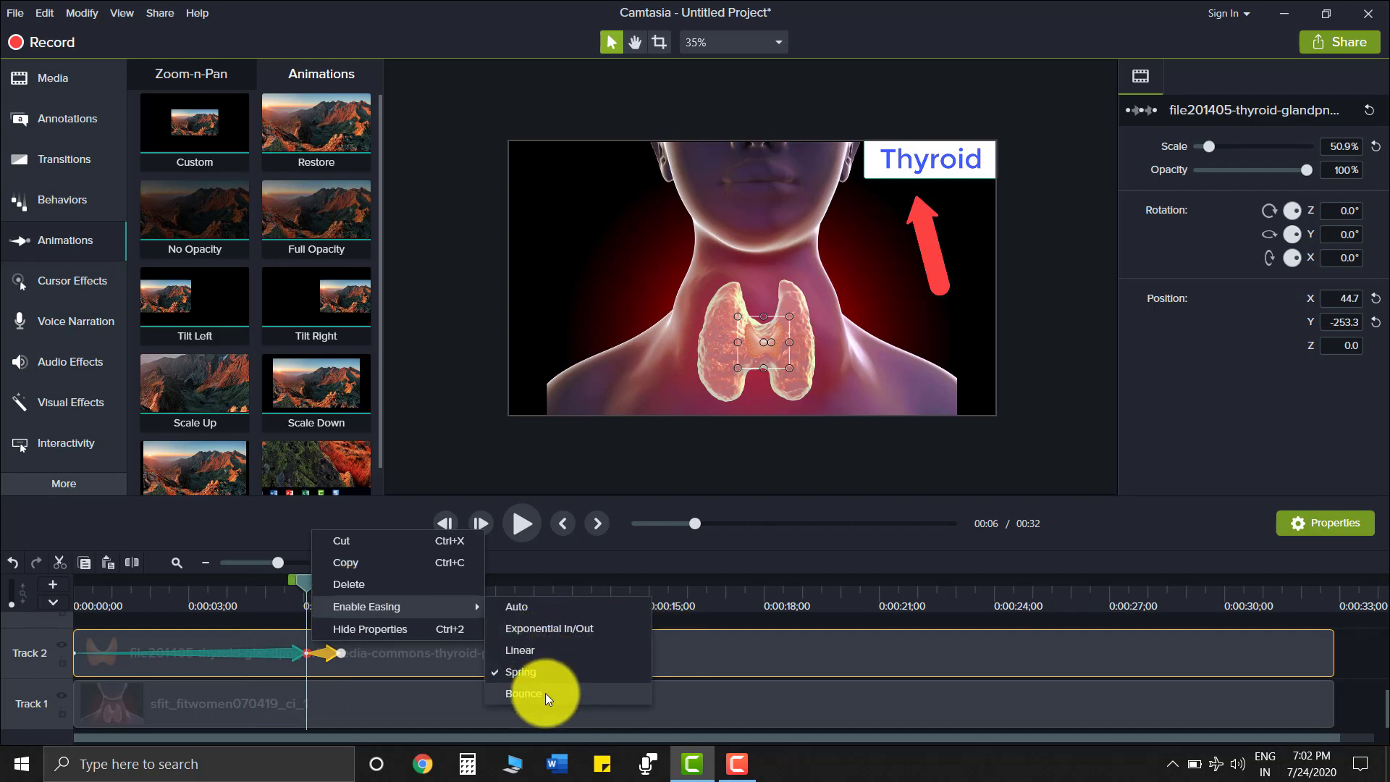
click(523, 693)
Play the sequence from the beginning, stop it past 0:00:08;00, and scrub ahead to 0:00:12;26.
drag(304, 580, 21, 575)
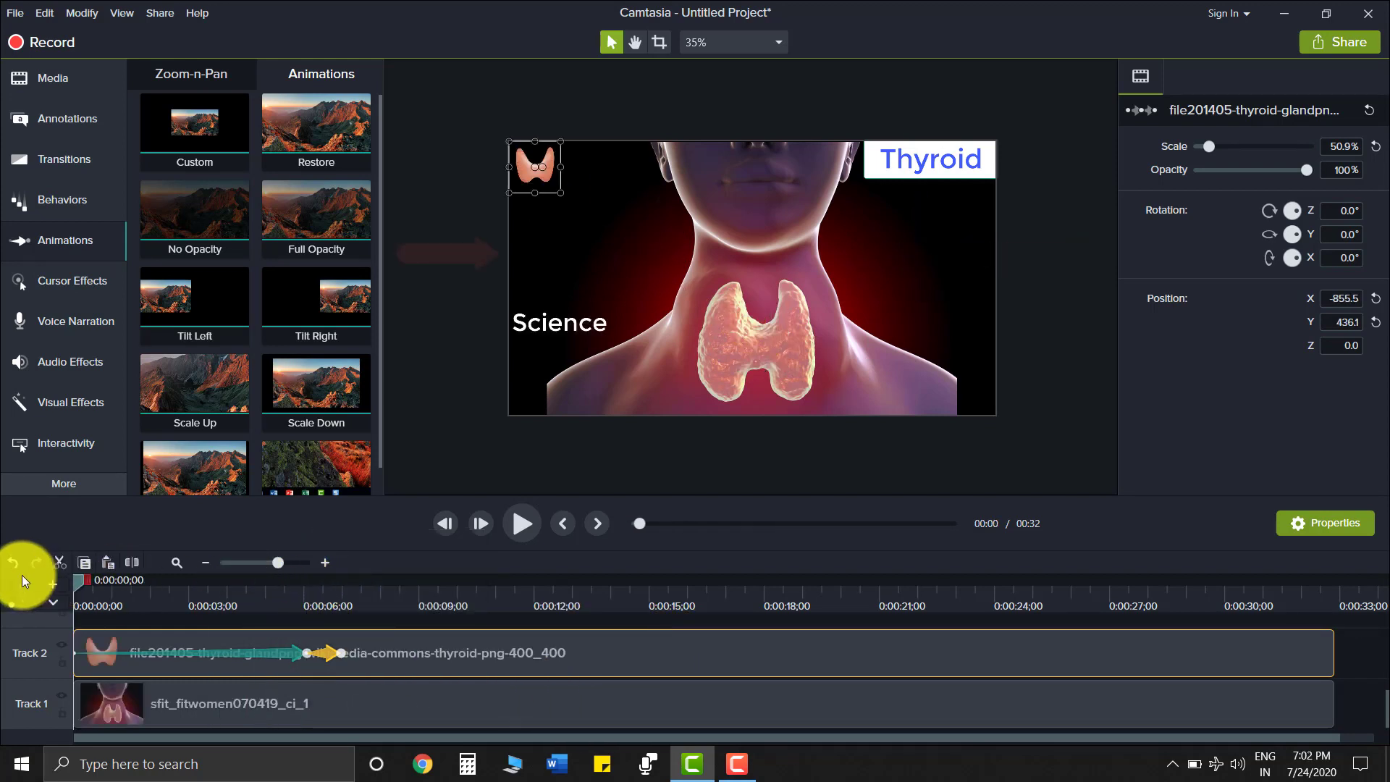
click(519, 524)
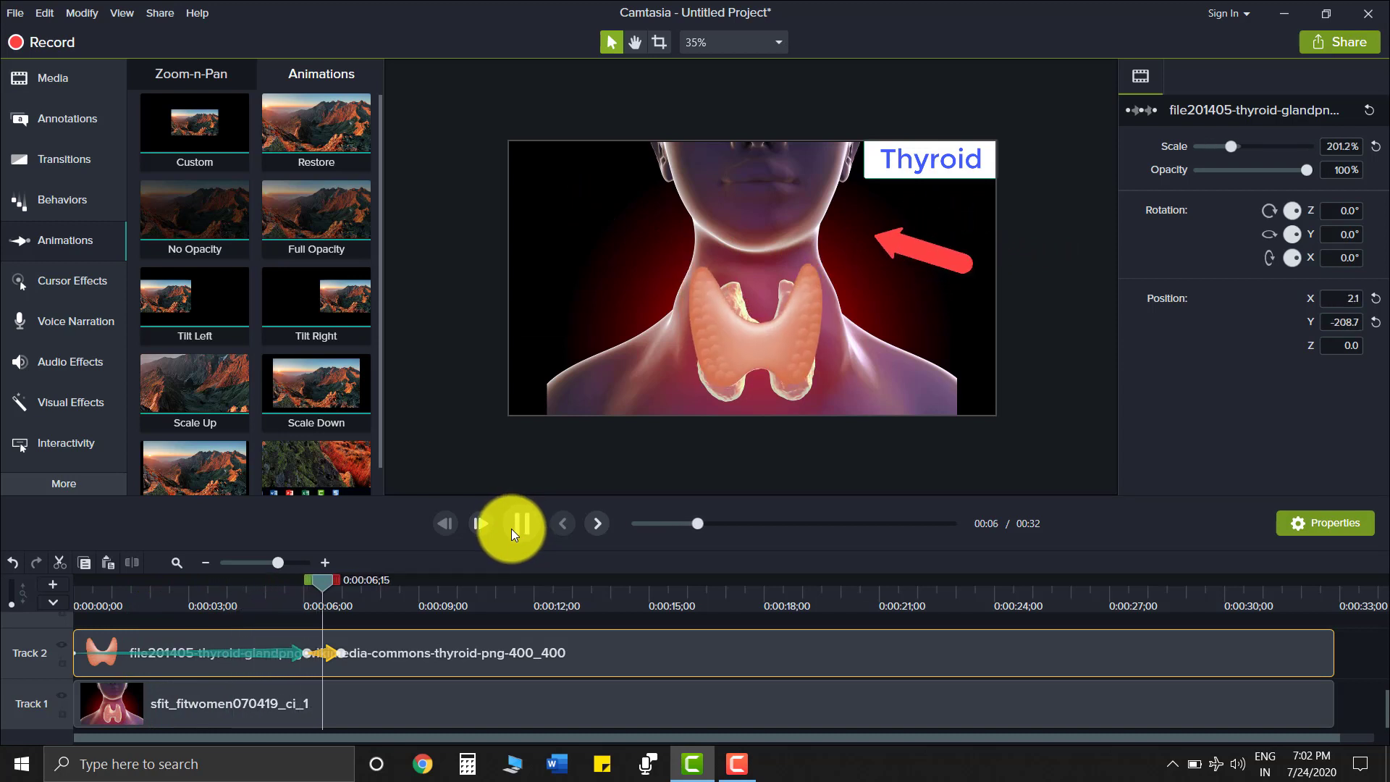
click(510, 531)
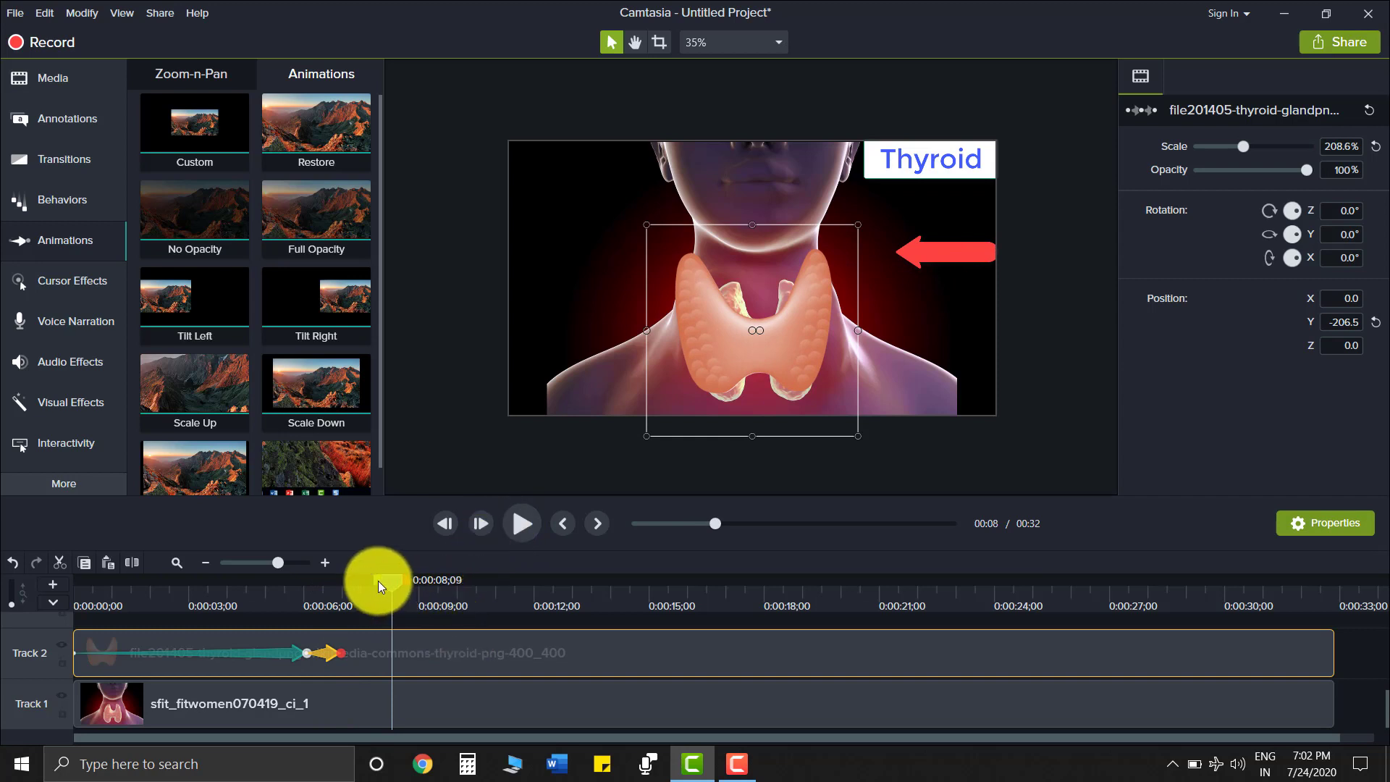
drag(378, 580, 567, 590)
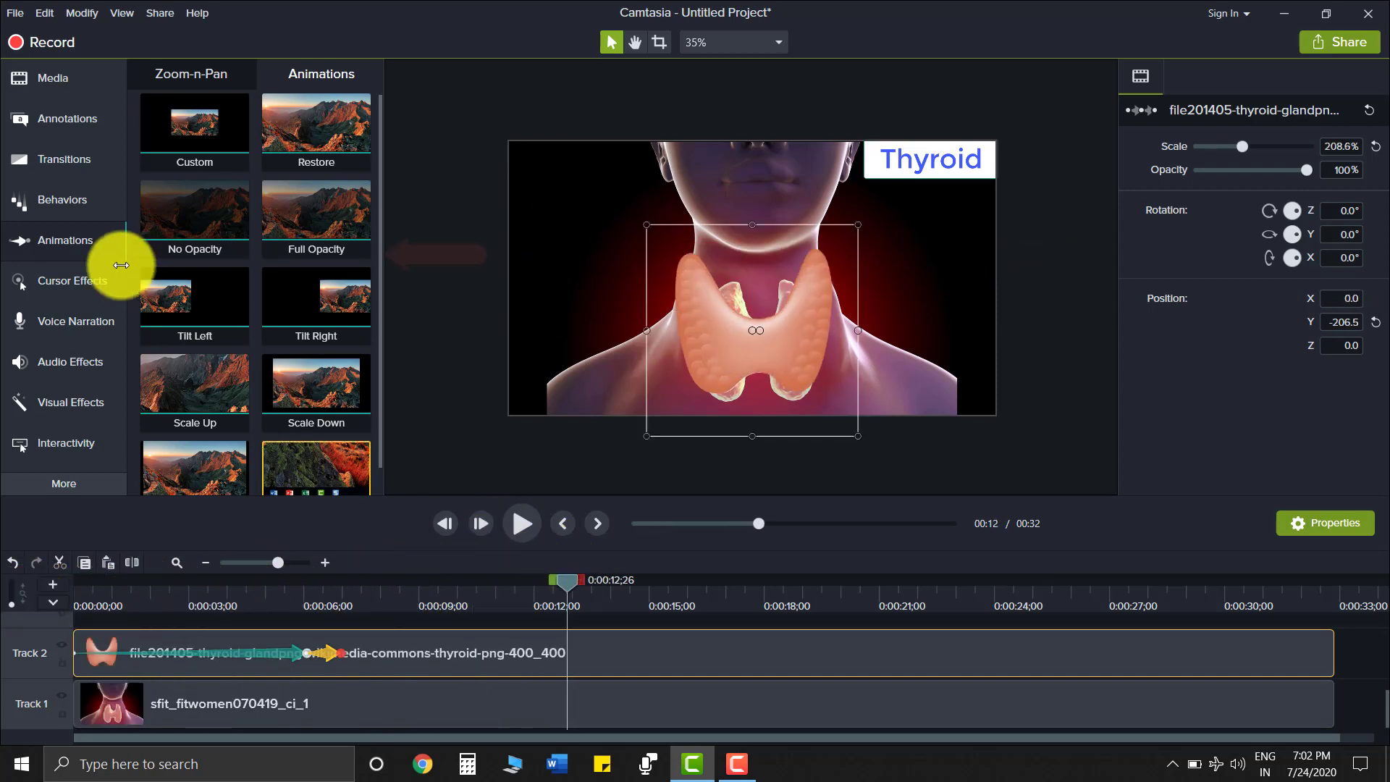
Look through the available voice narration options, audio effects and visual effects.
click(55, 294)
click(71, 327)
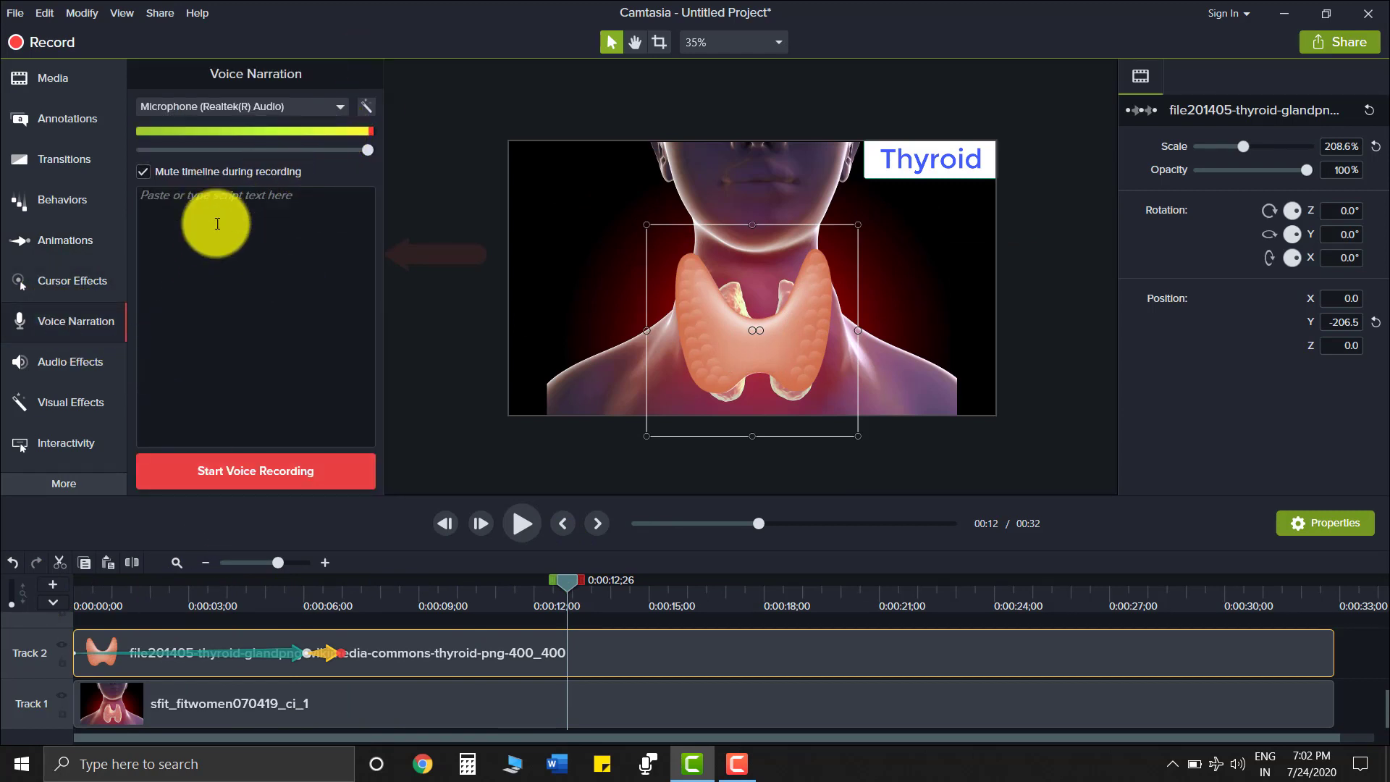
click(84, 371)
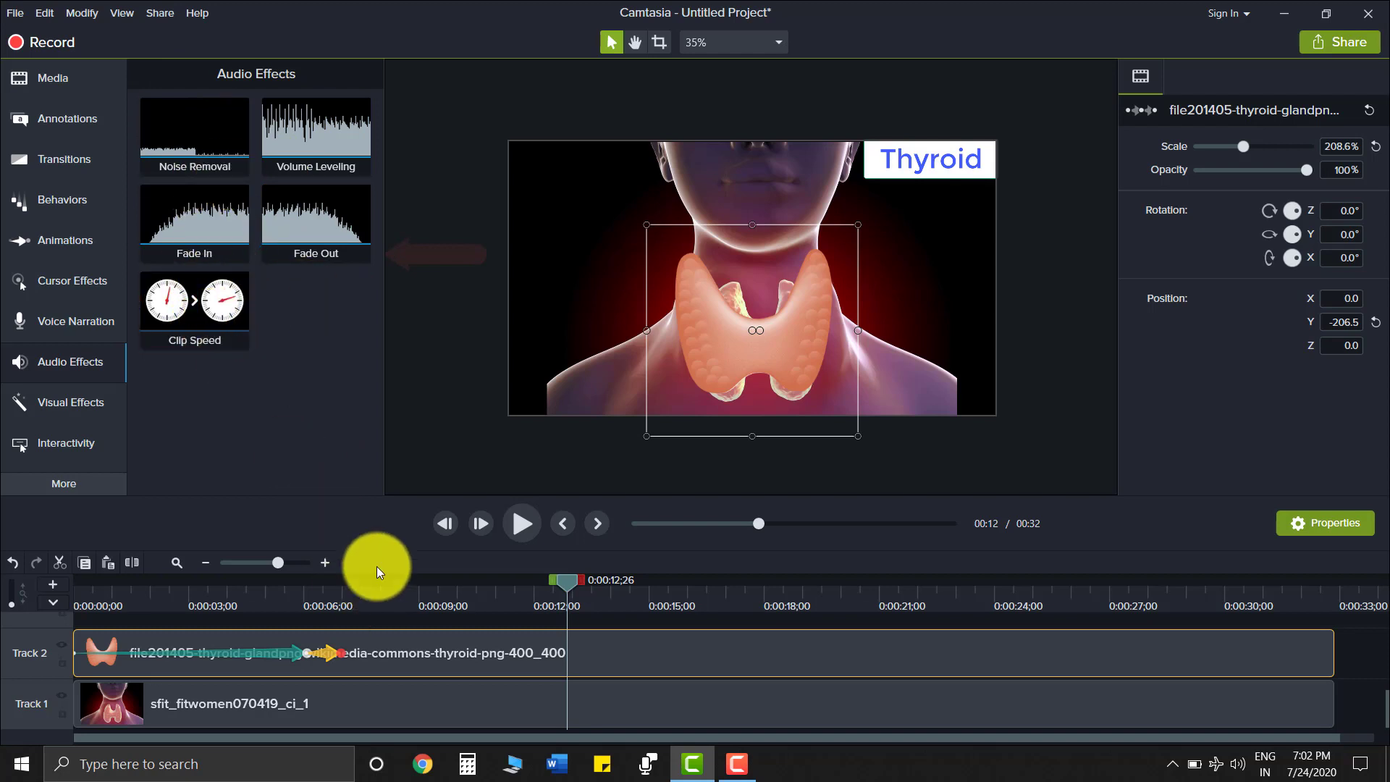
click(68, 411)
click(74, 364)
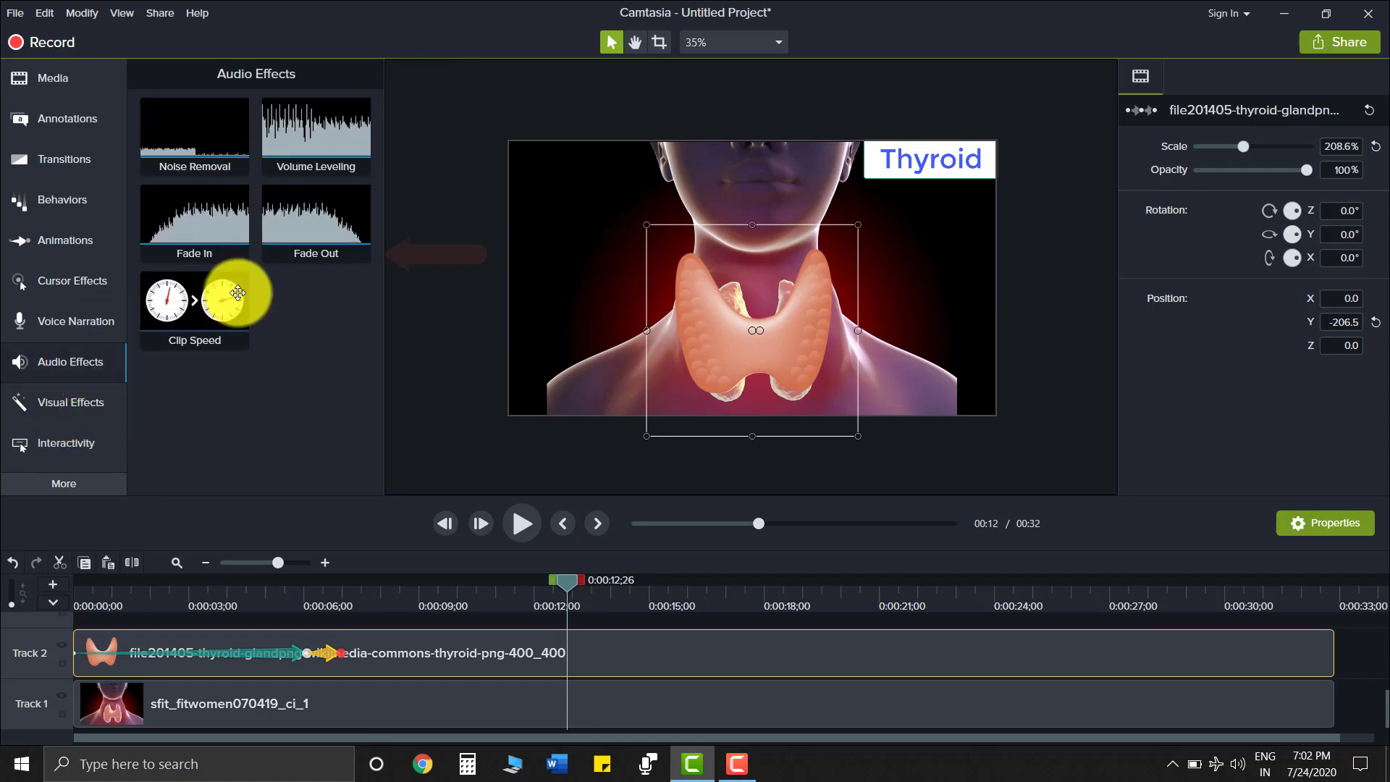
click(58, 400)
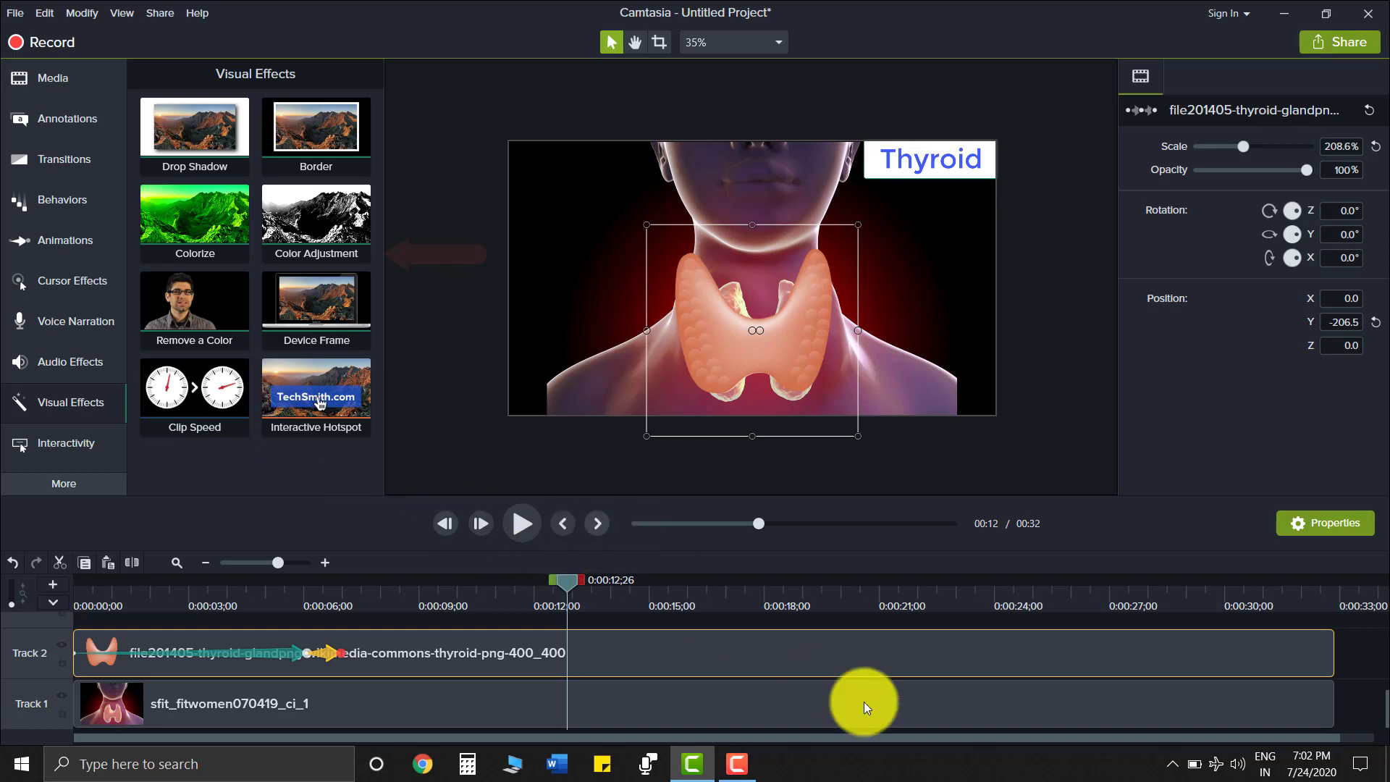
click(738, 761)
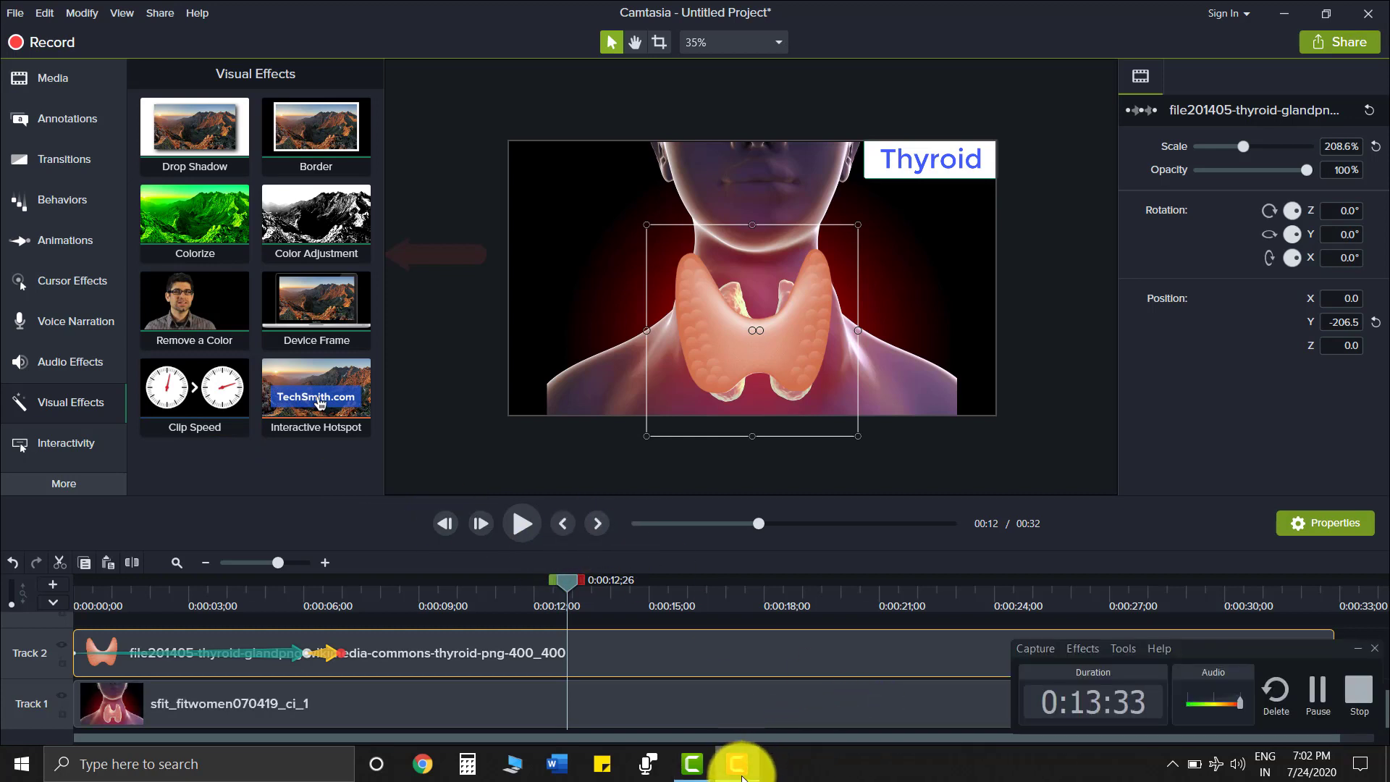
click(738, 762)
drag(567, 579, 543, 630)
drag(633, 639, 2, 634)
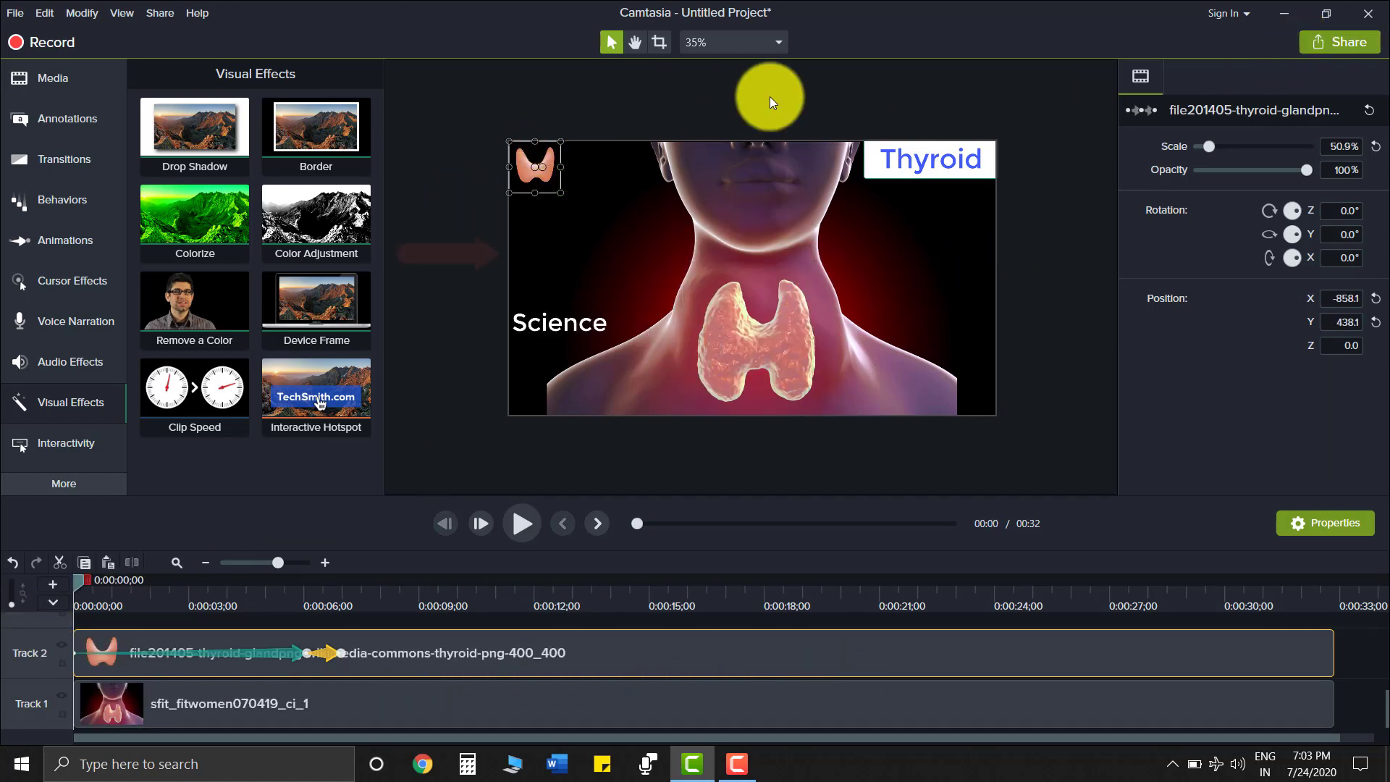
click(1334, 48)
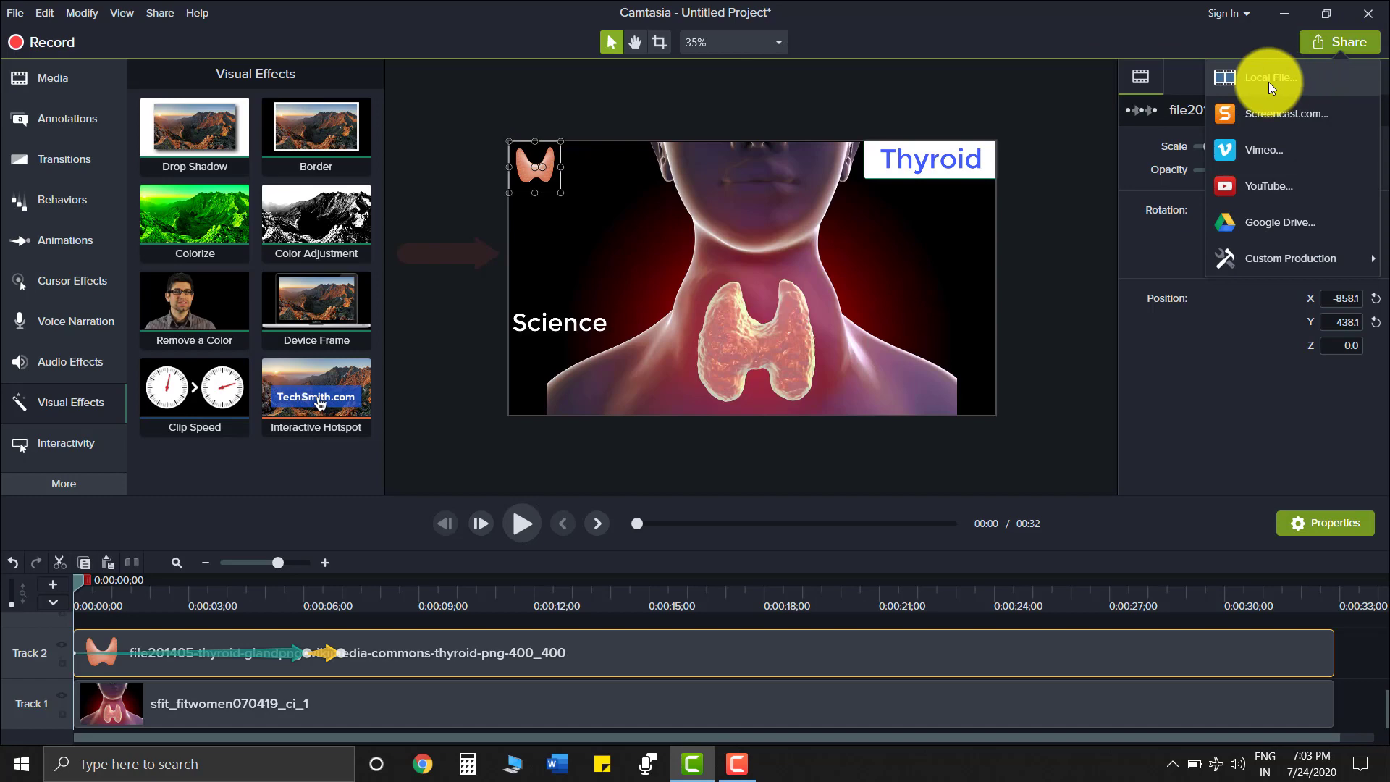
click(1268, 81)
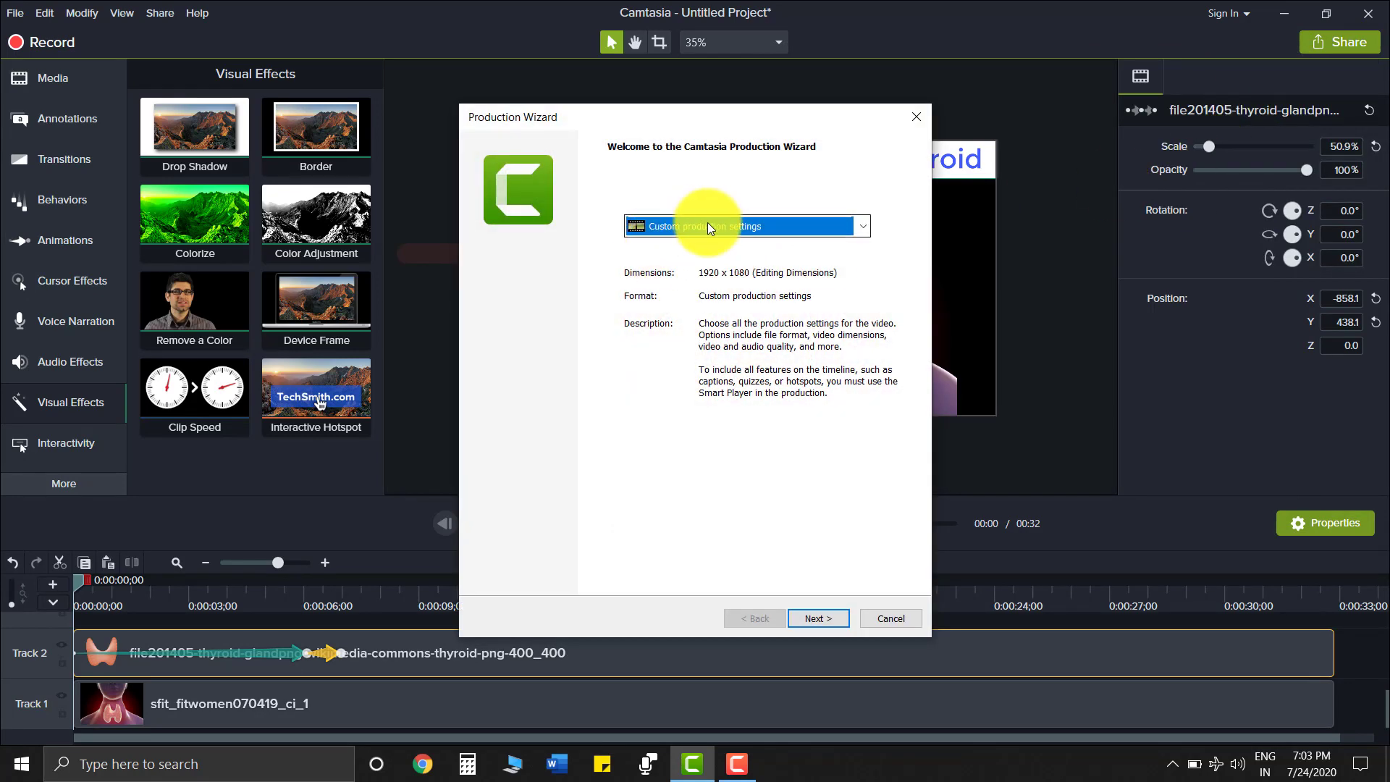
click(885, 618)
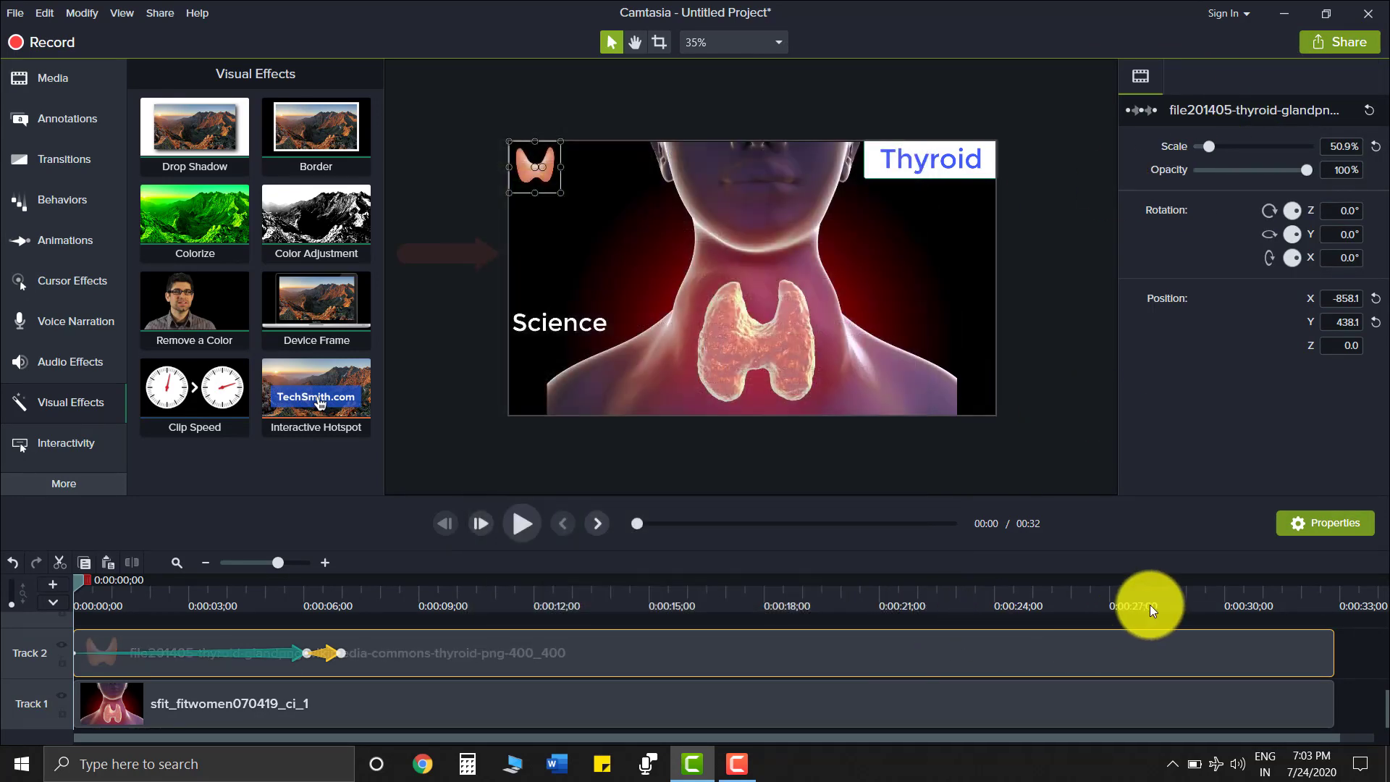
Place an extra copy of the thyroid image on Track 2 just before 0:03:00;00 and preview the empty gap at 0:00:42;19.
drag(1150, 605, 1332, 622)
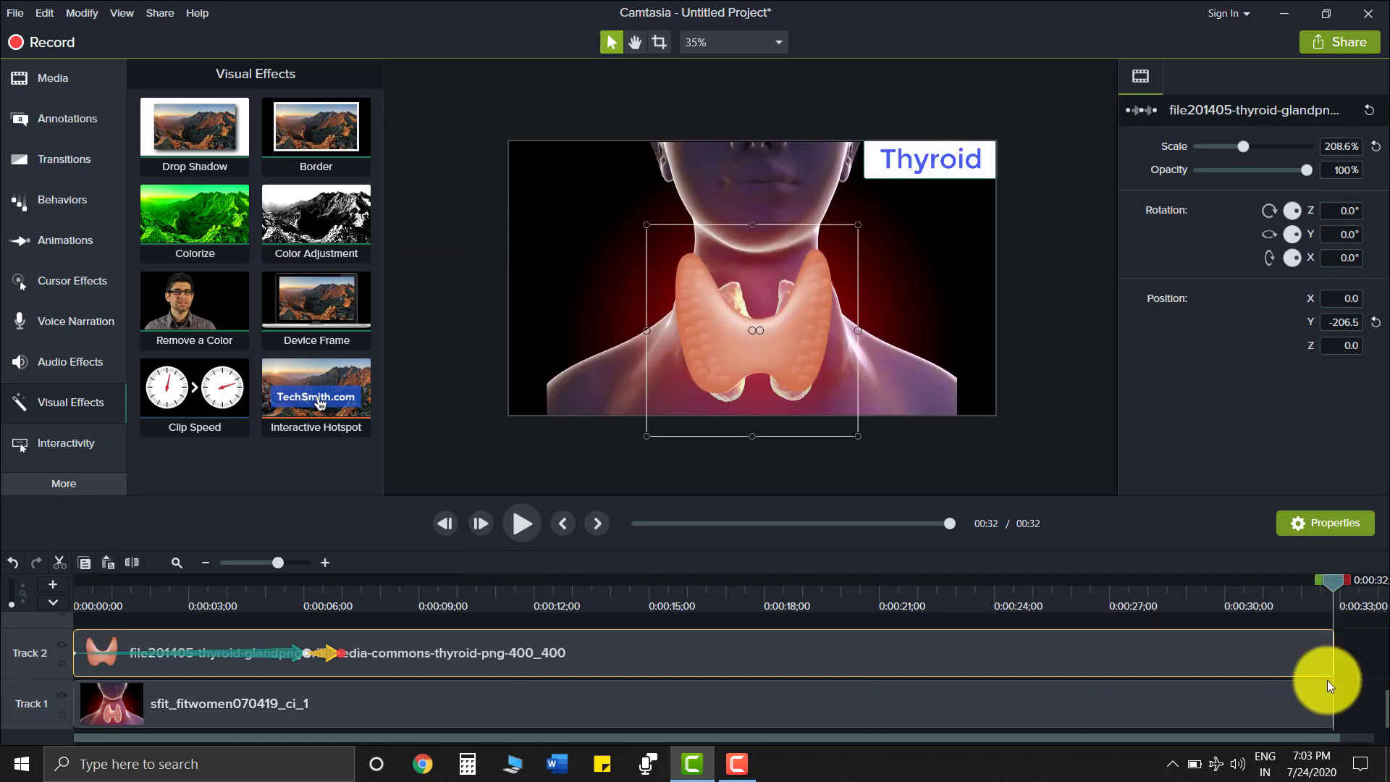
scroll(1271, 683, down, 3)
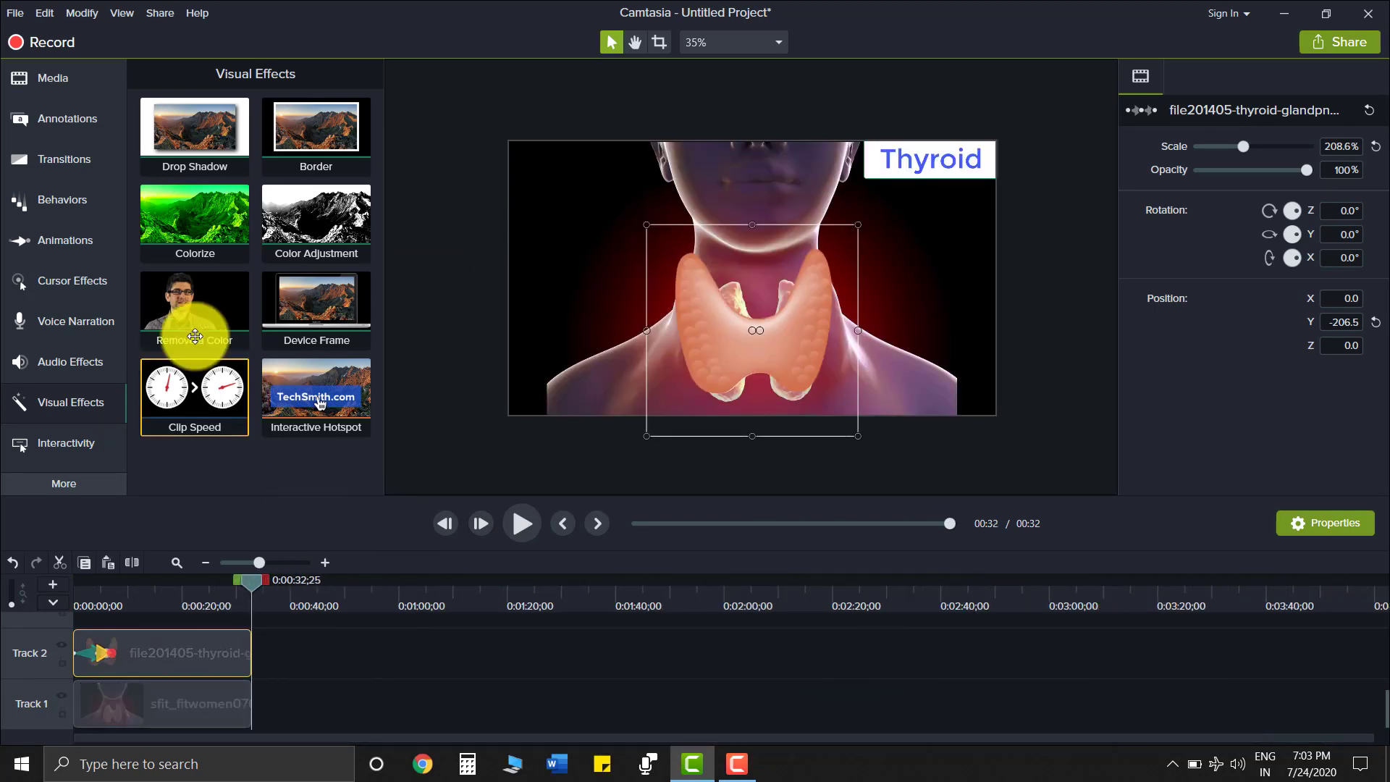
click(29, 75)
drag(311, 227, 1040, 670)
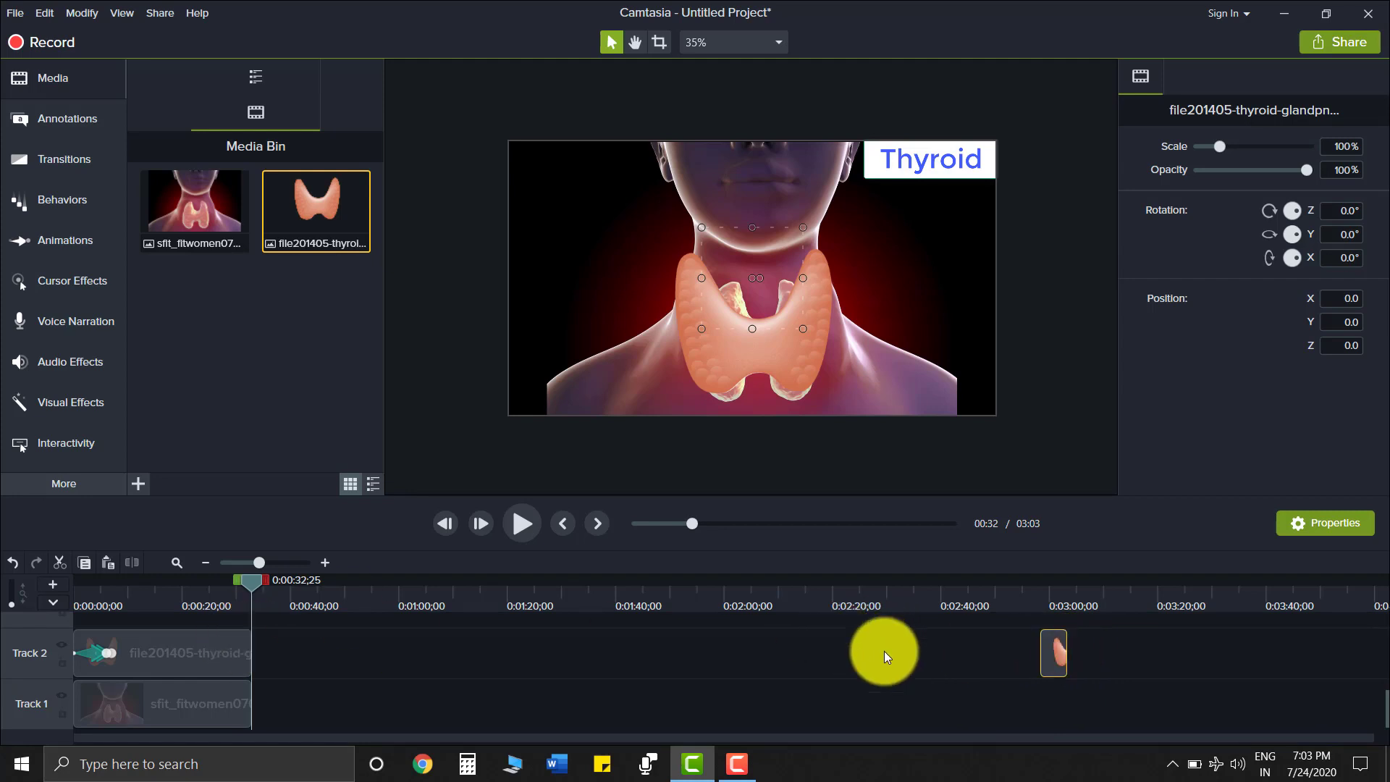
drag(1089, 604, 304, 583)
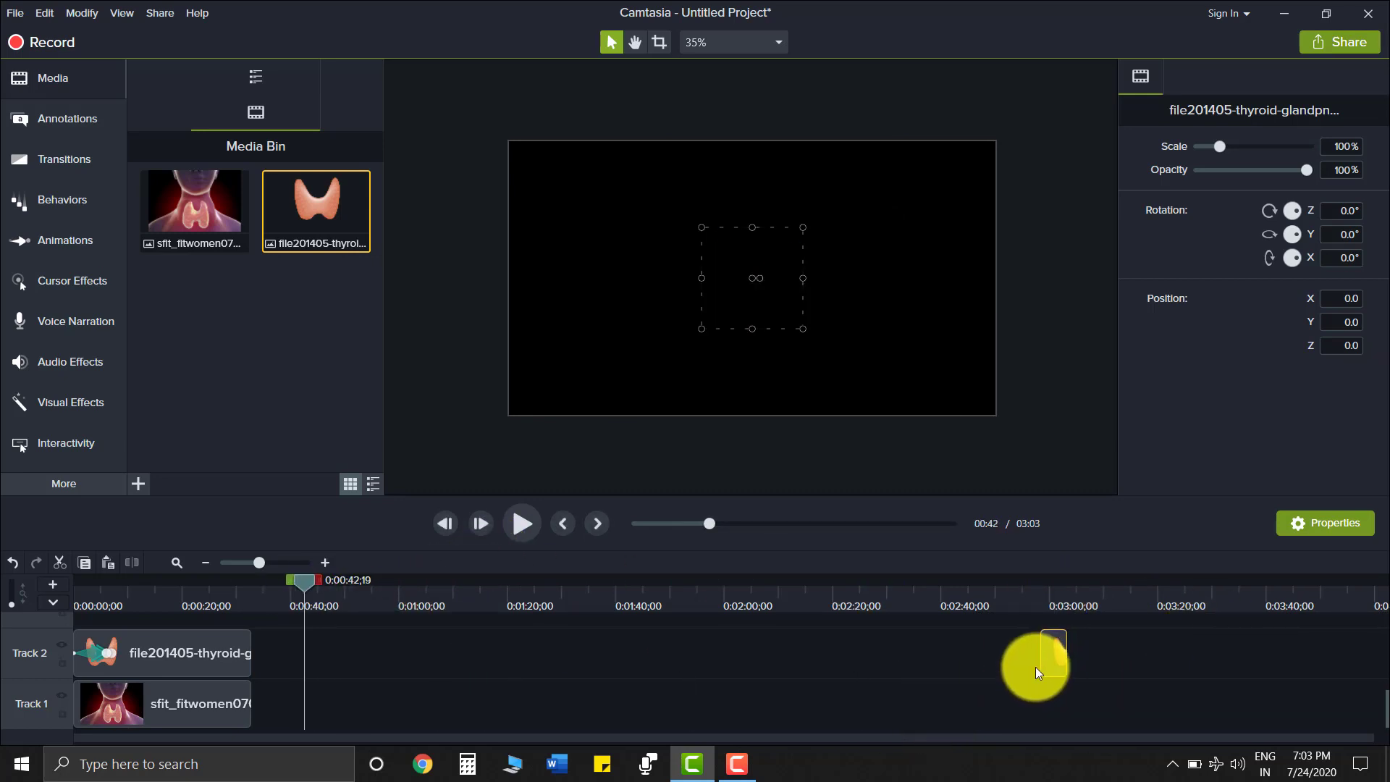
Delete the stray thyroid clip near 0:03:00;00 from Track 2 and return the playhead to 0:00:26;14.
key(Delete)
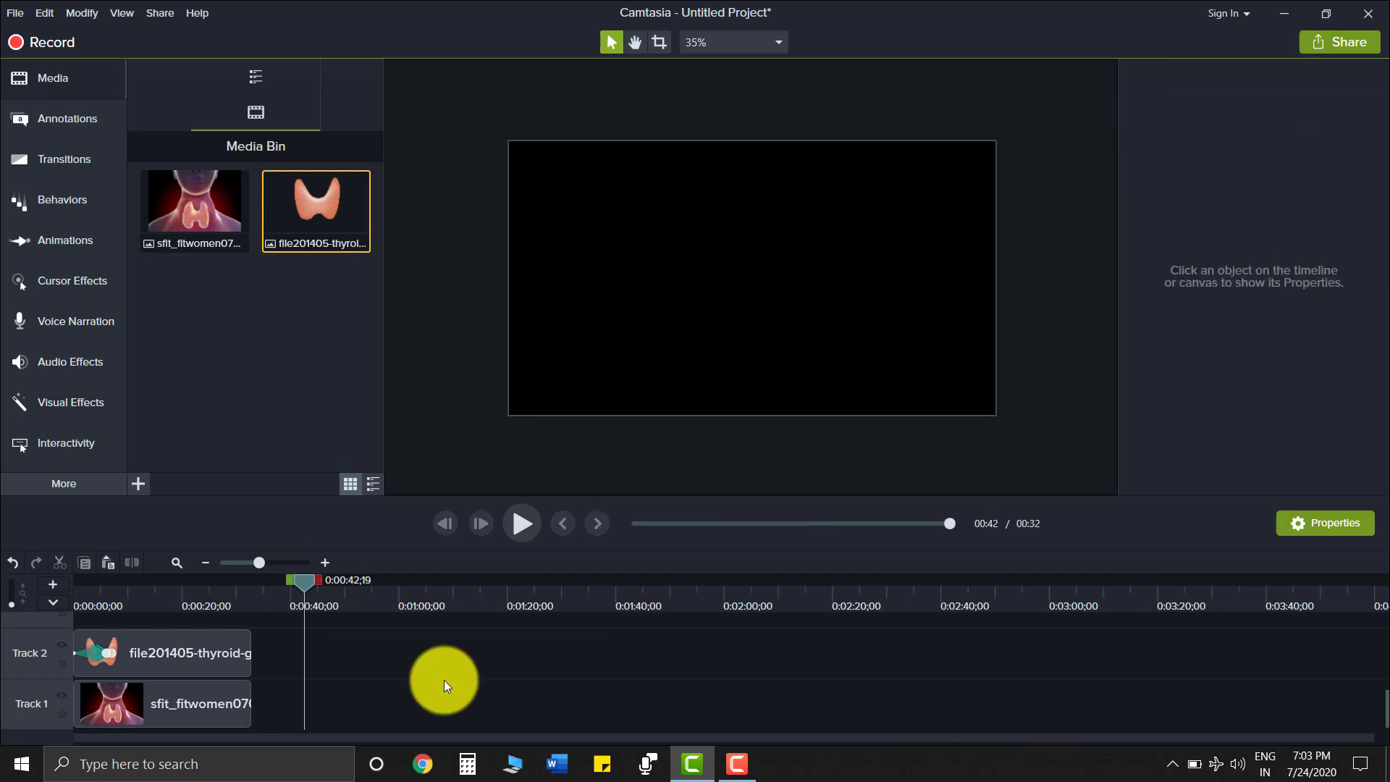
drag(297, 585, 216, 580)
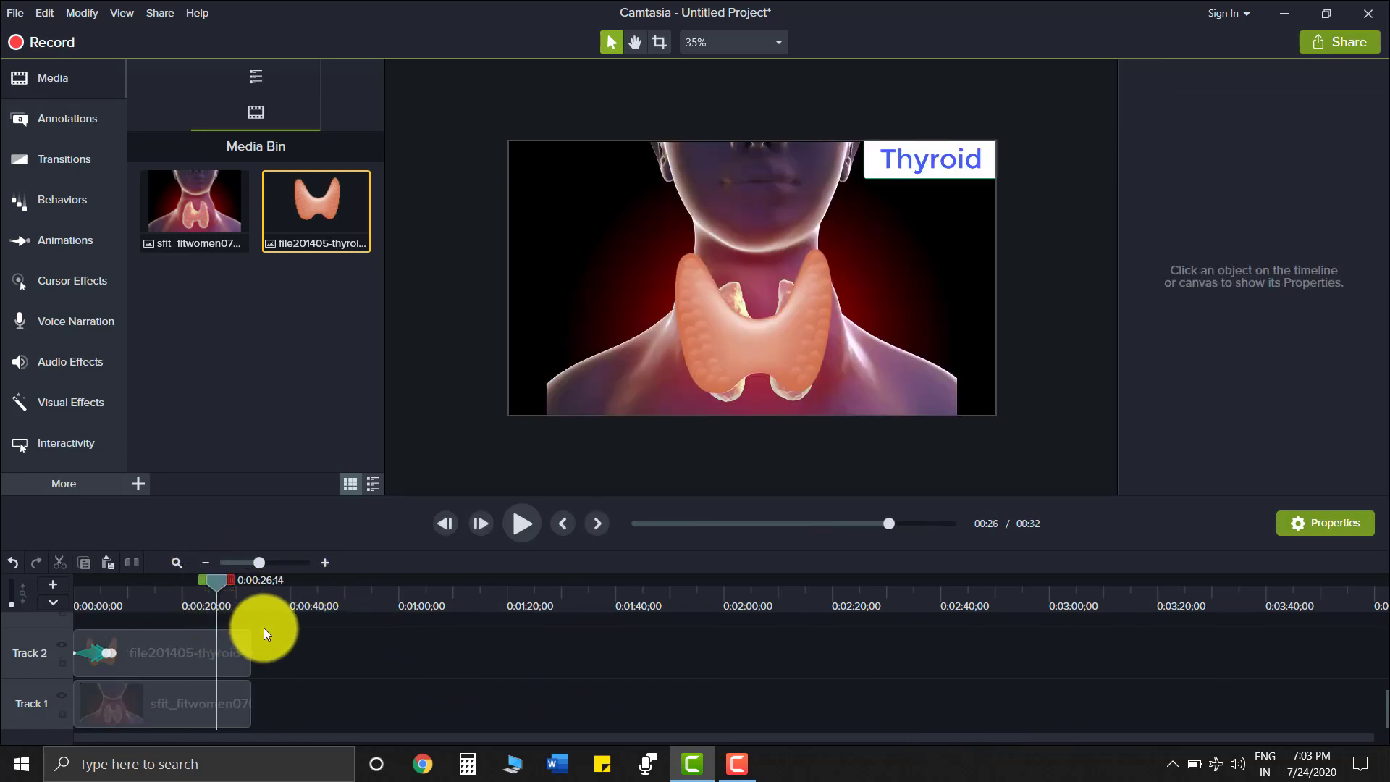
scroll(330, 697, up, 3)
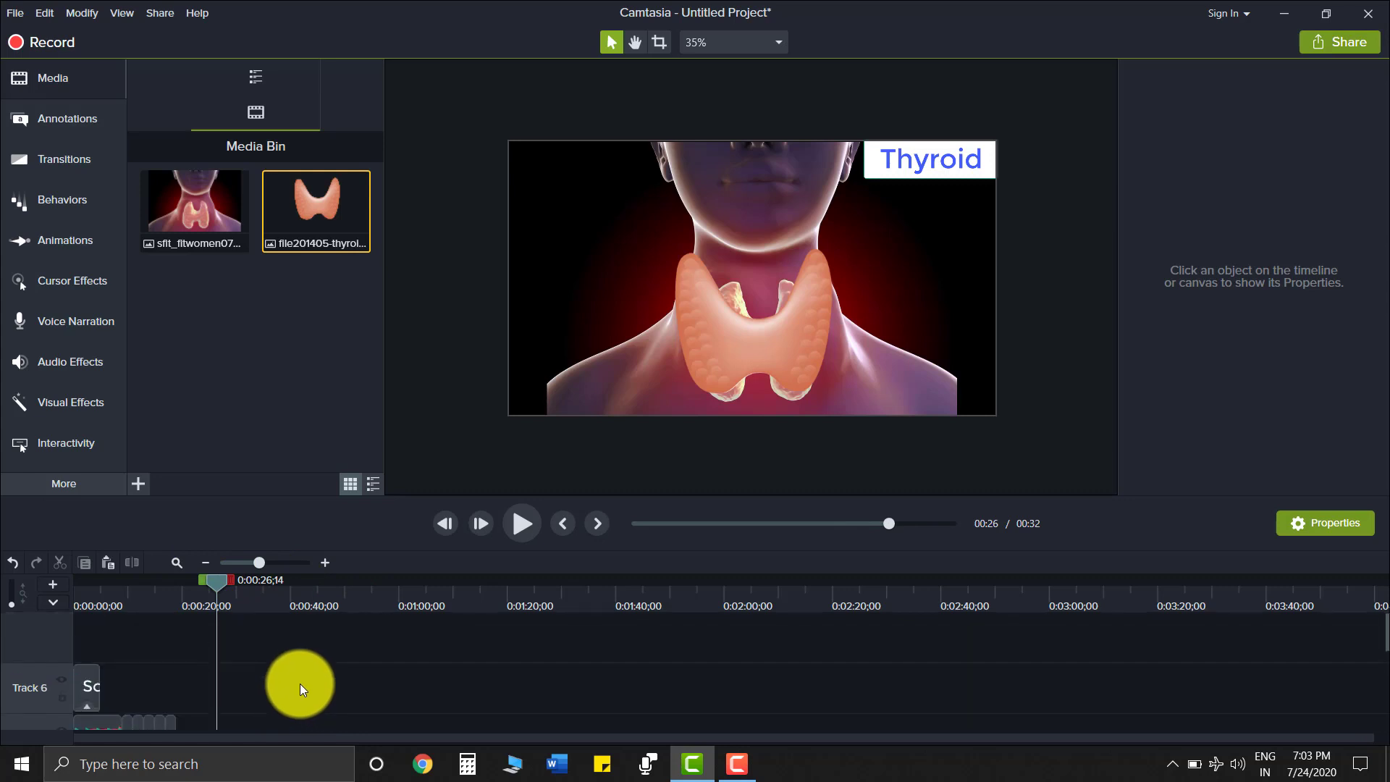
Start exporting the project to a local file with the MP4 only (up to 1080p) preset.
click(1322, 40)
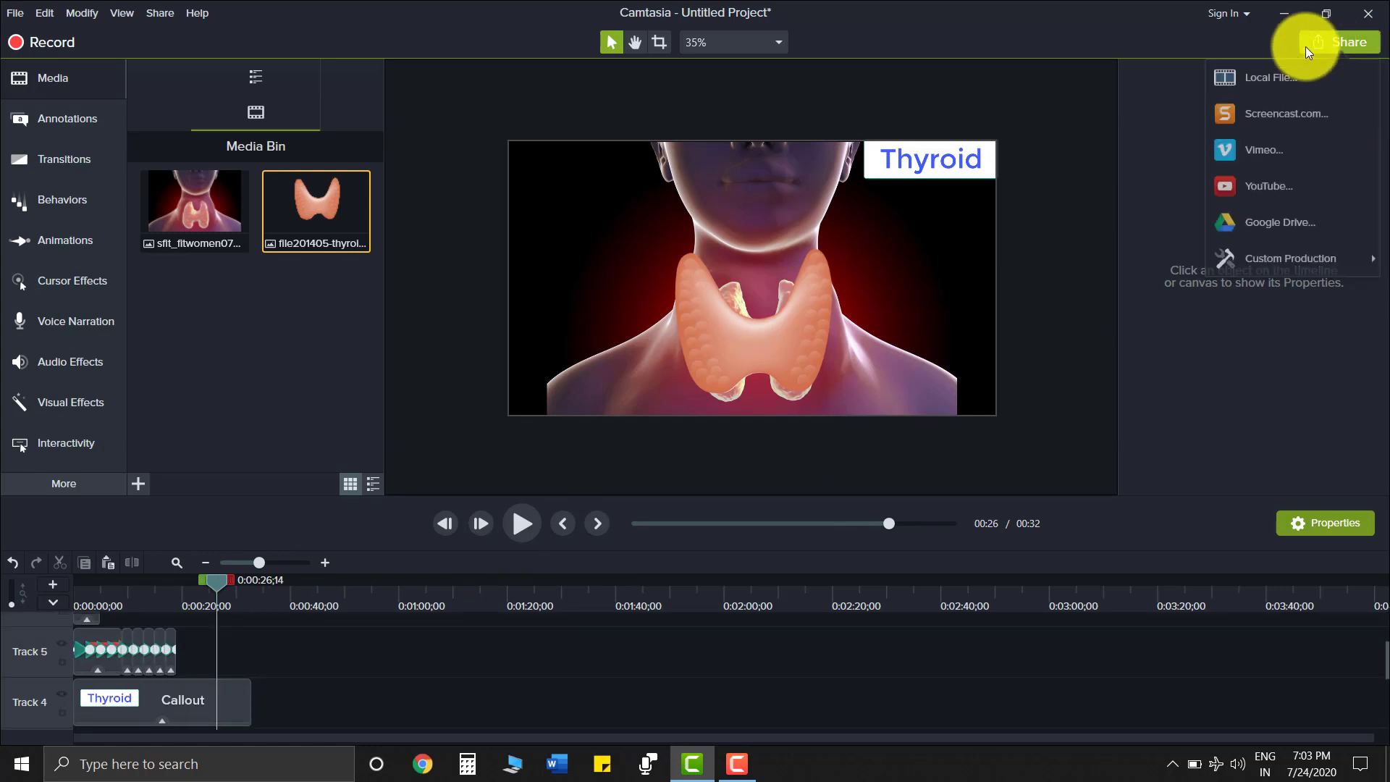
click(1261, 65)
click(714, 230)
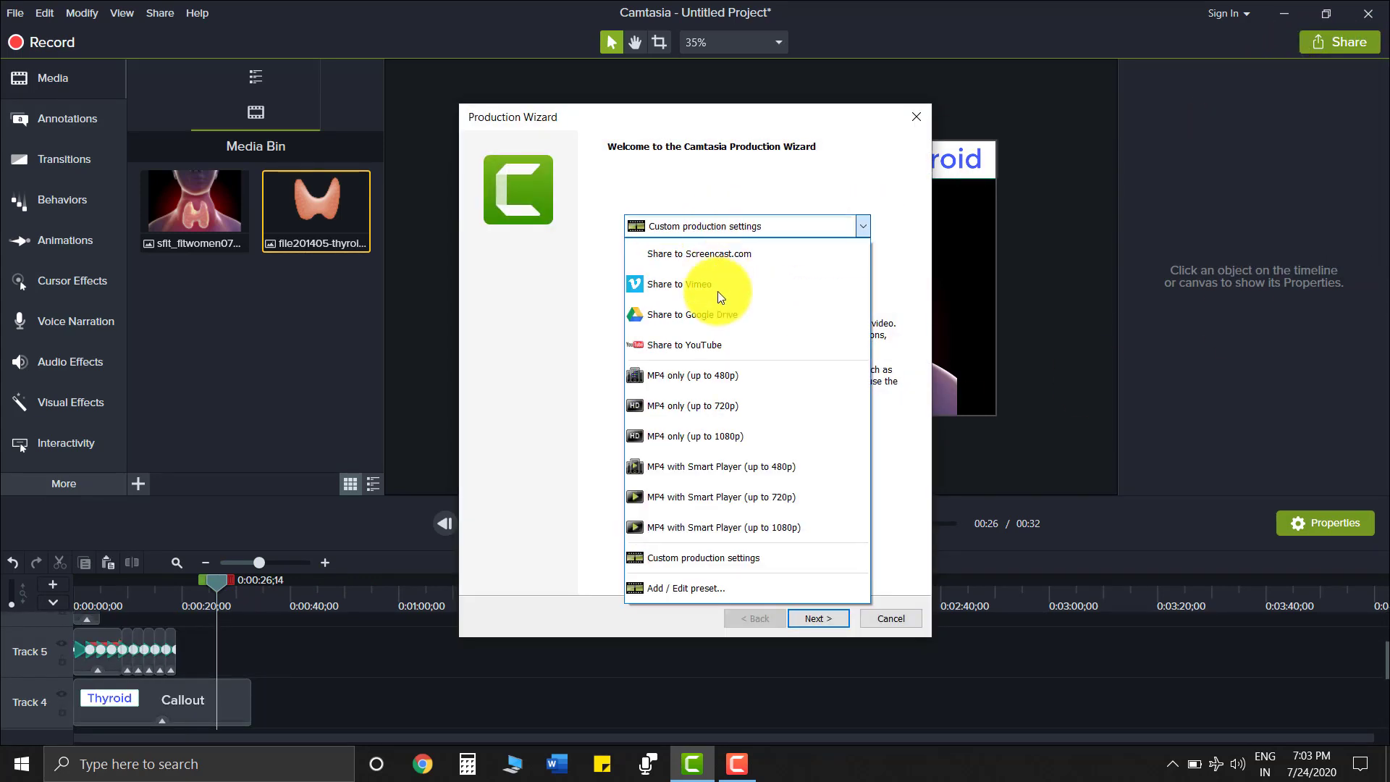
click(725, 436)
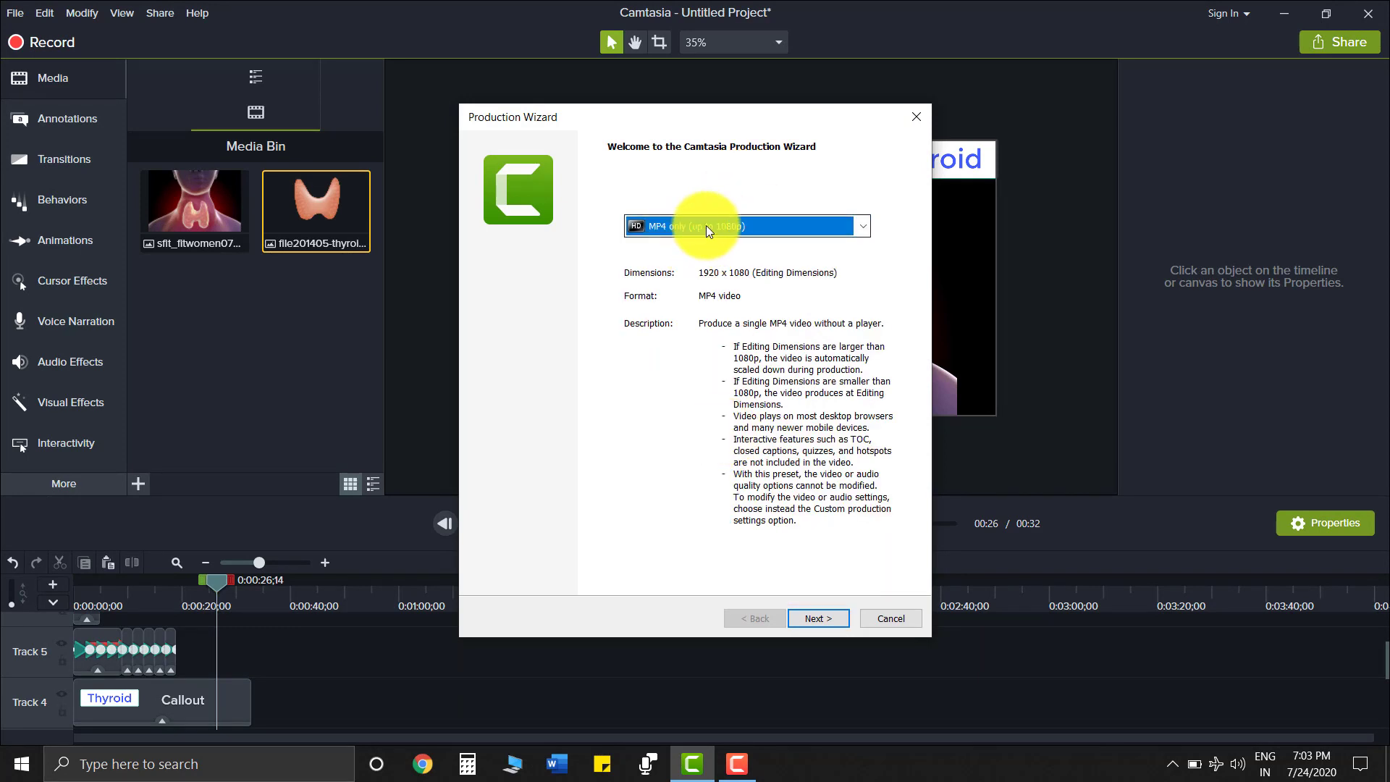
click(818, 617)
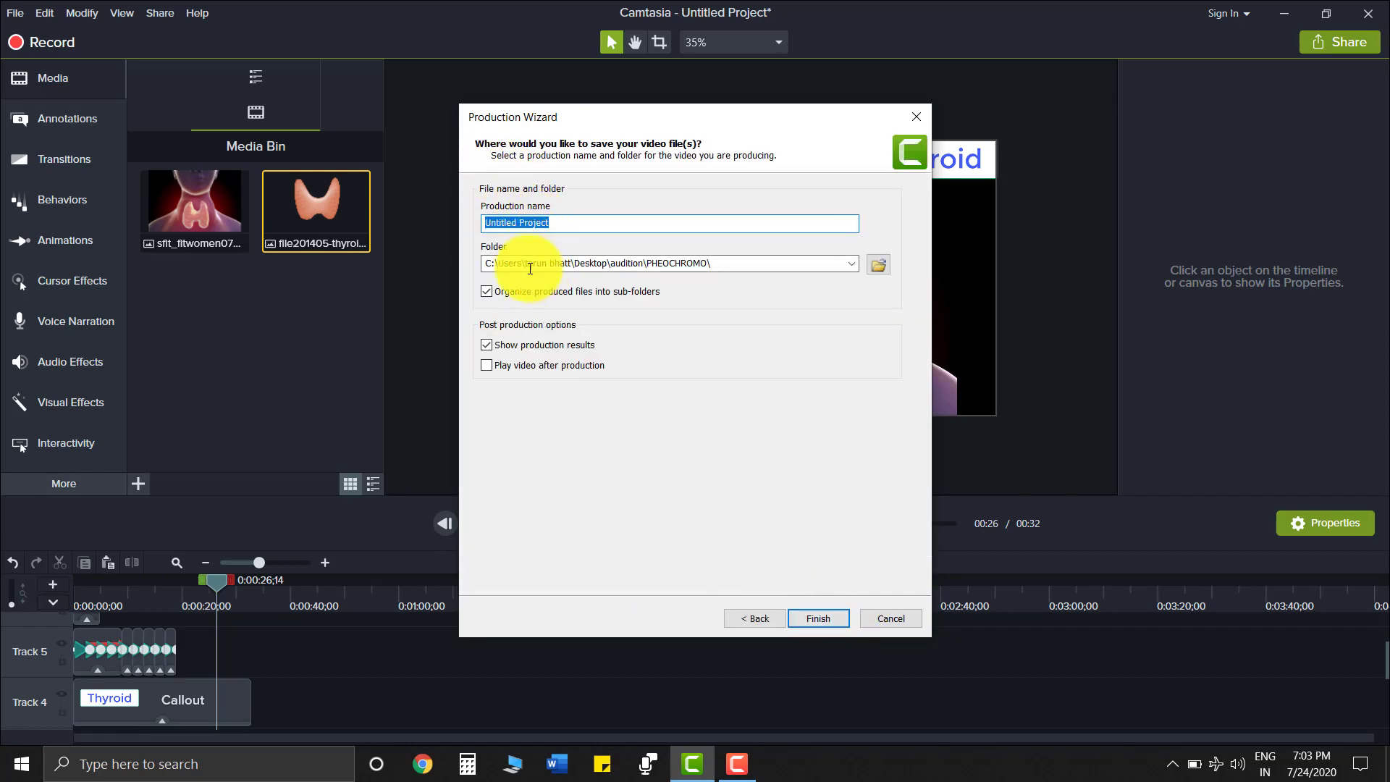
Set the Documents folder as the destination, name the production abc, and render the video.
click(878, 264)
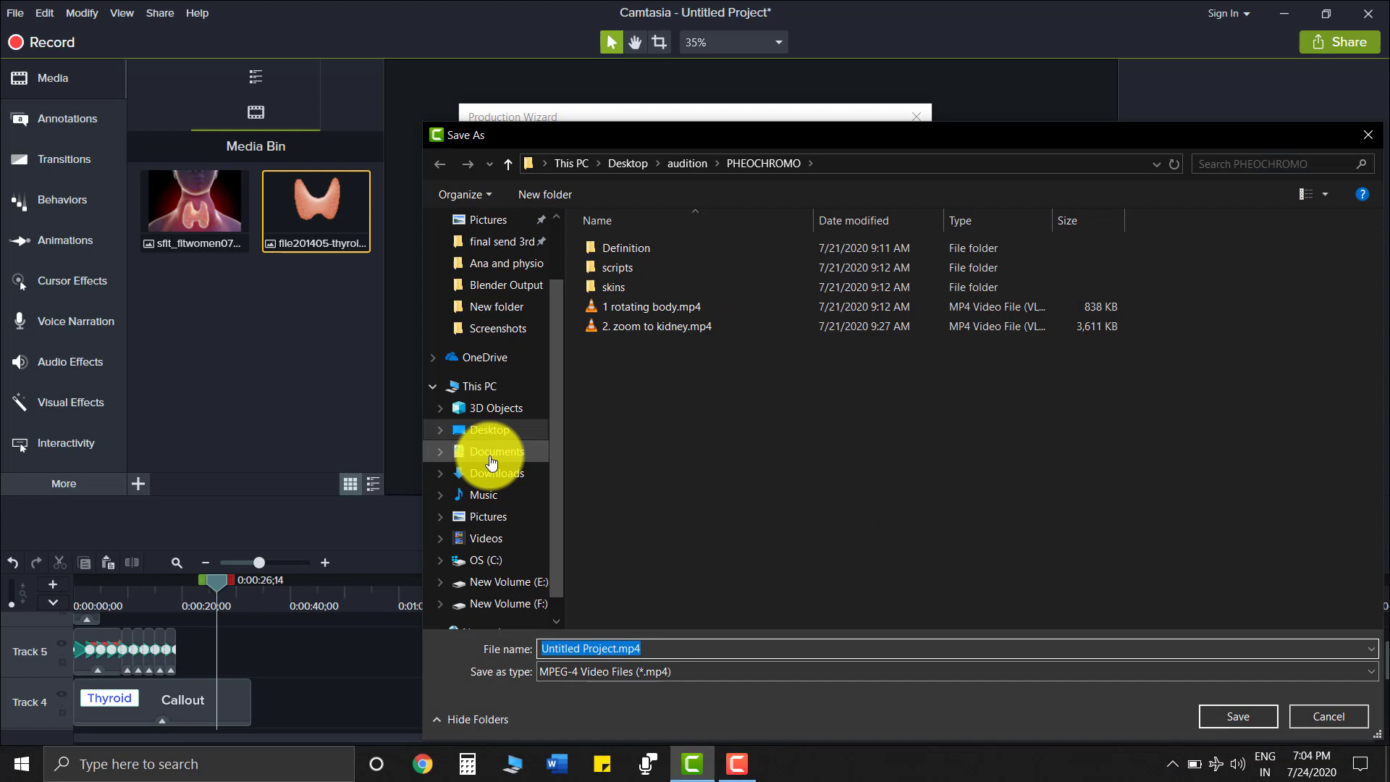
click(491, 454)
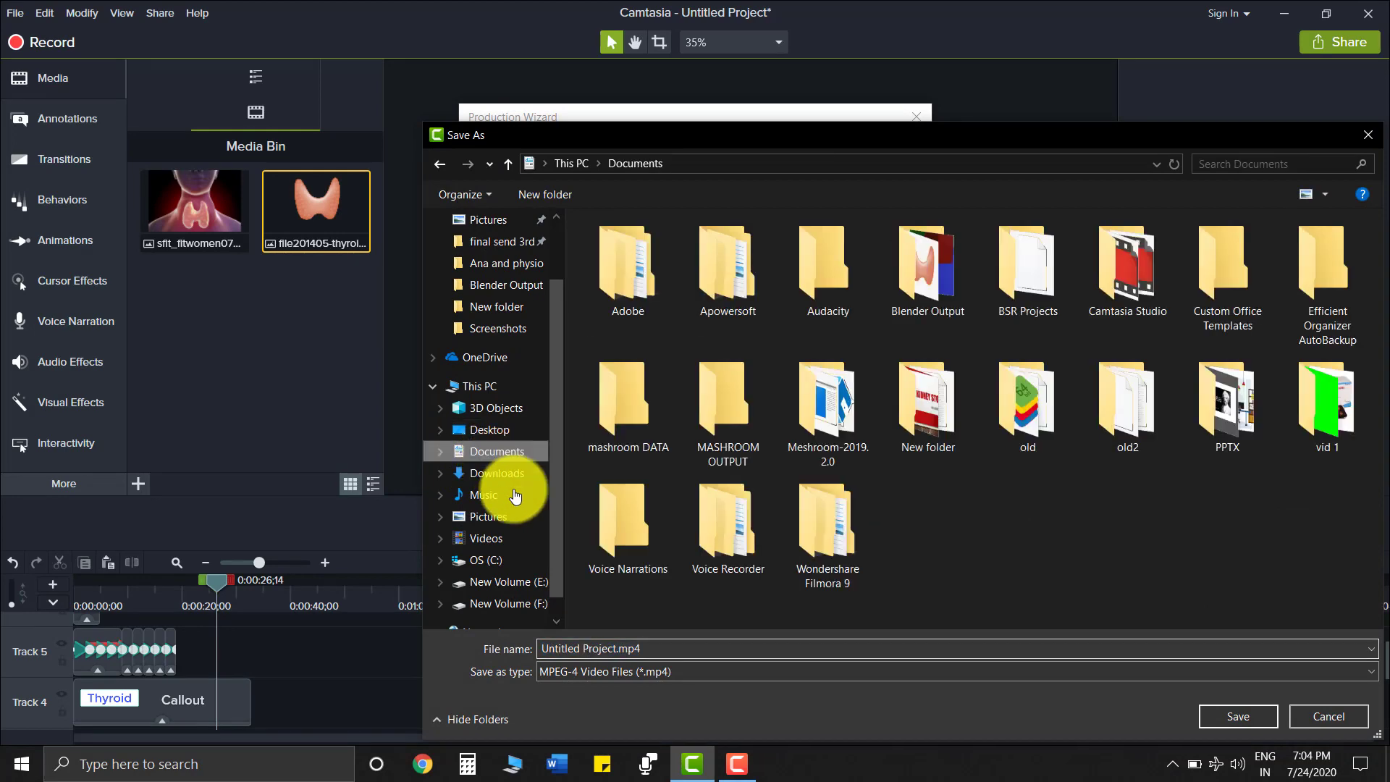
click(1236, 714)
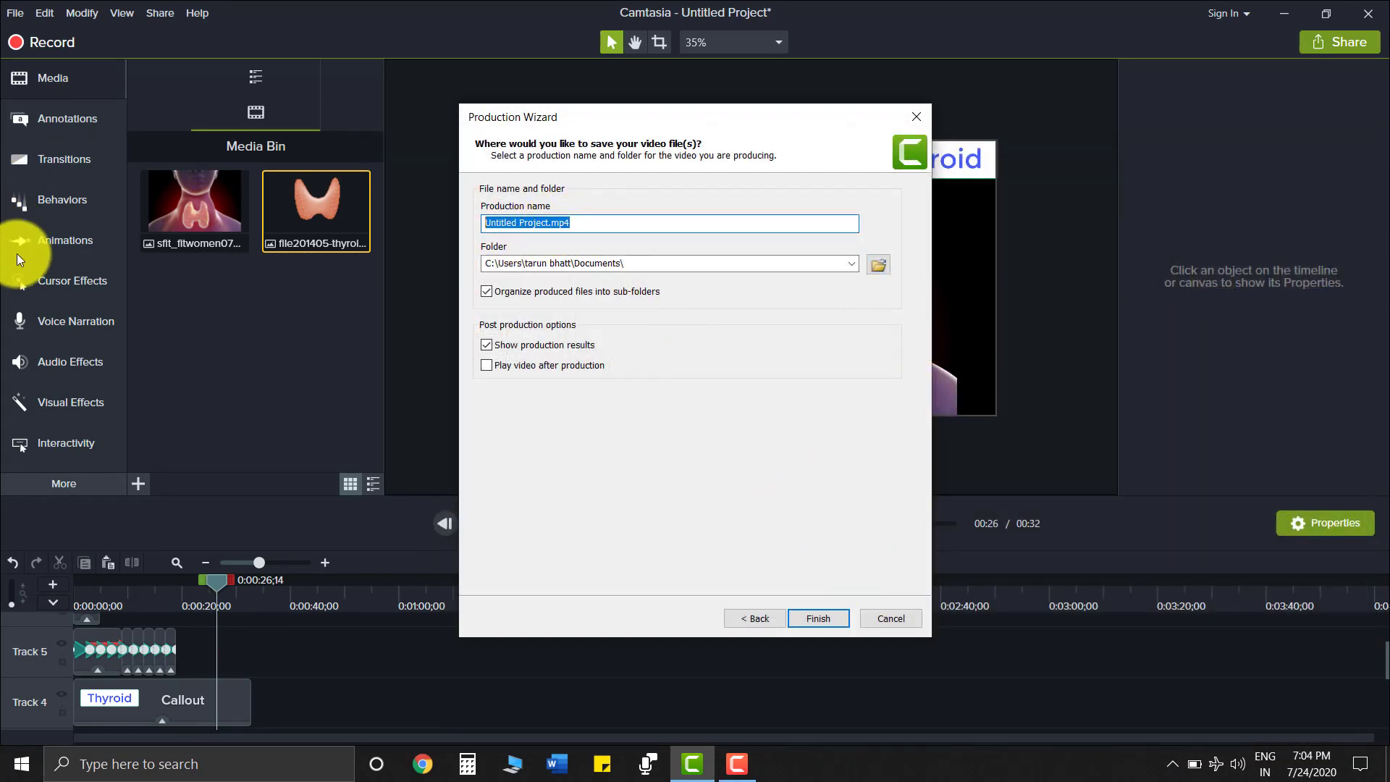
text(abc)
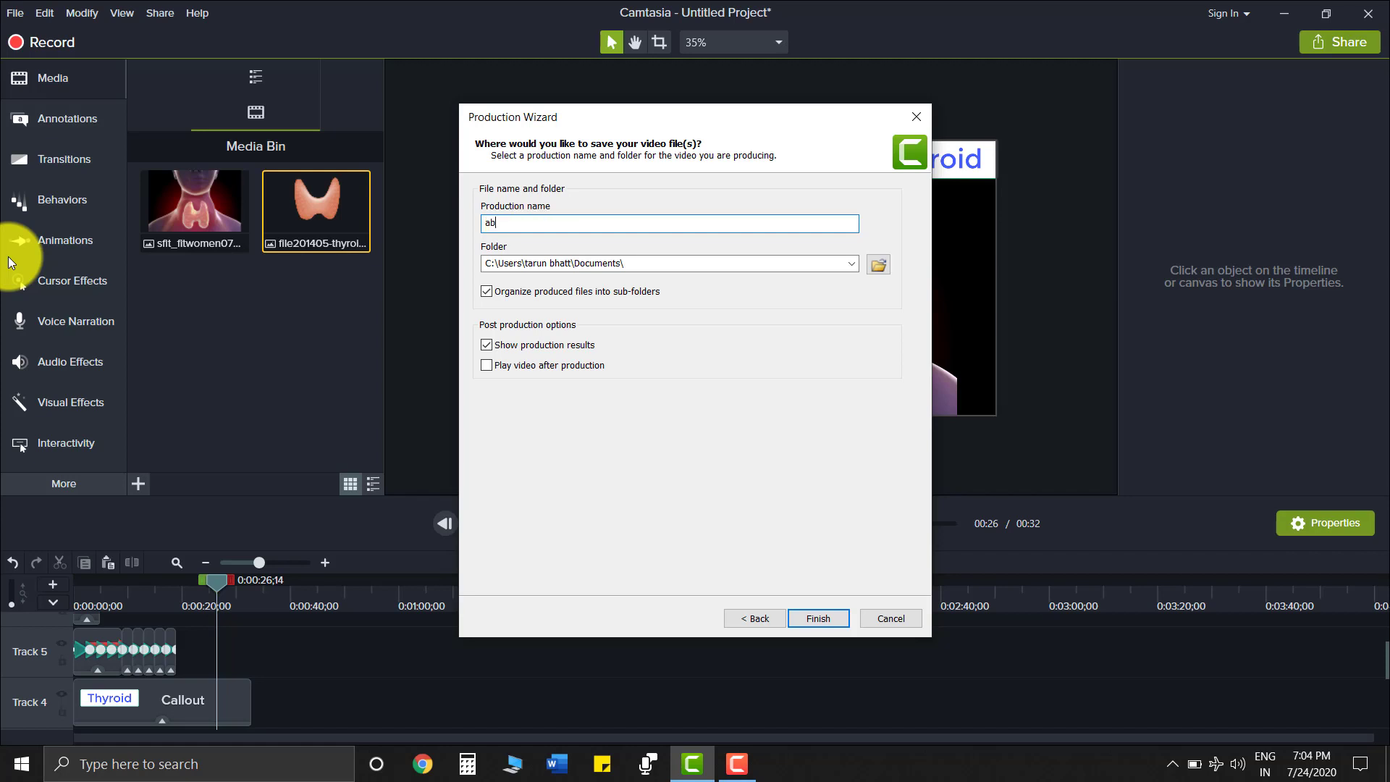
click(828, 621)
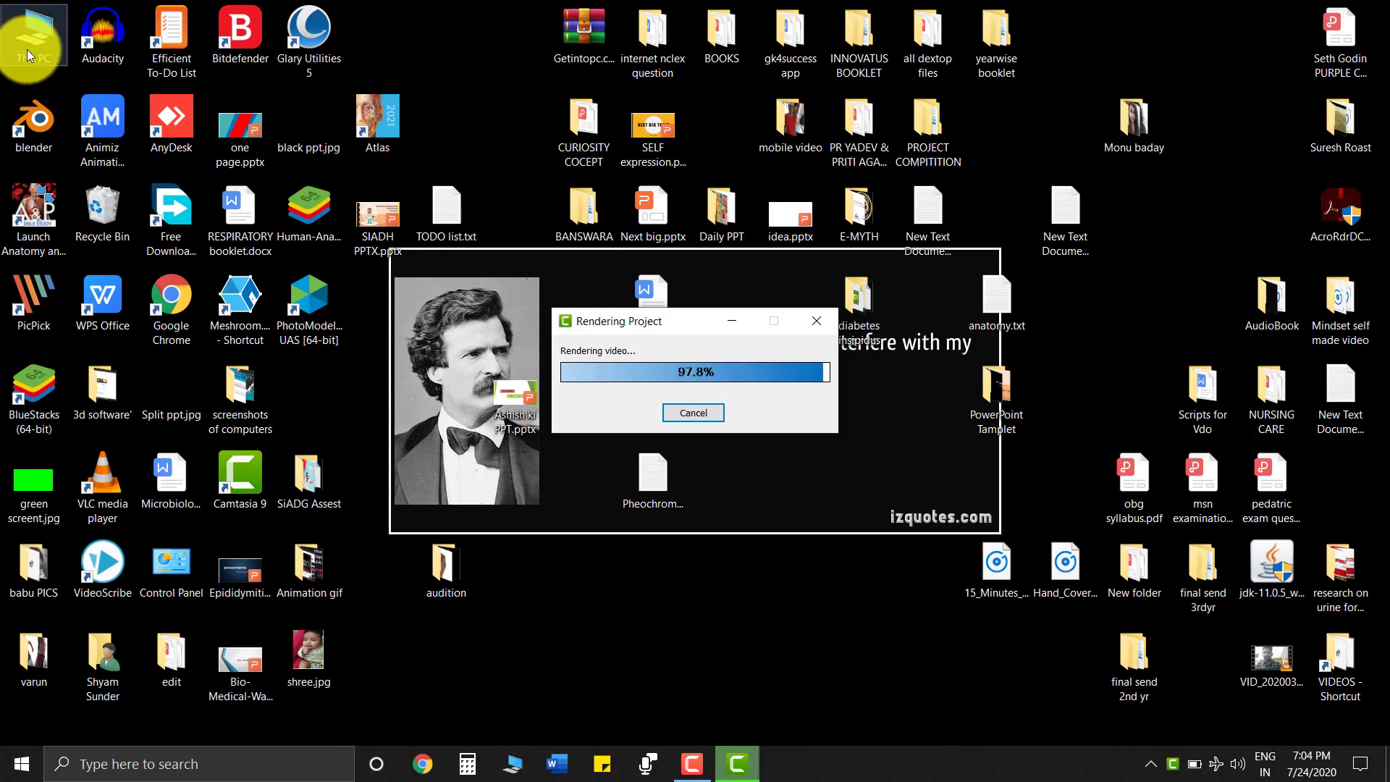
Switch to File Explorer, open the abc folder in Documents, and play abc.mp4 in full screen.
key(super+e)
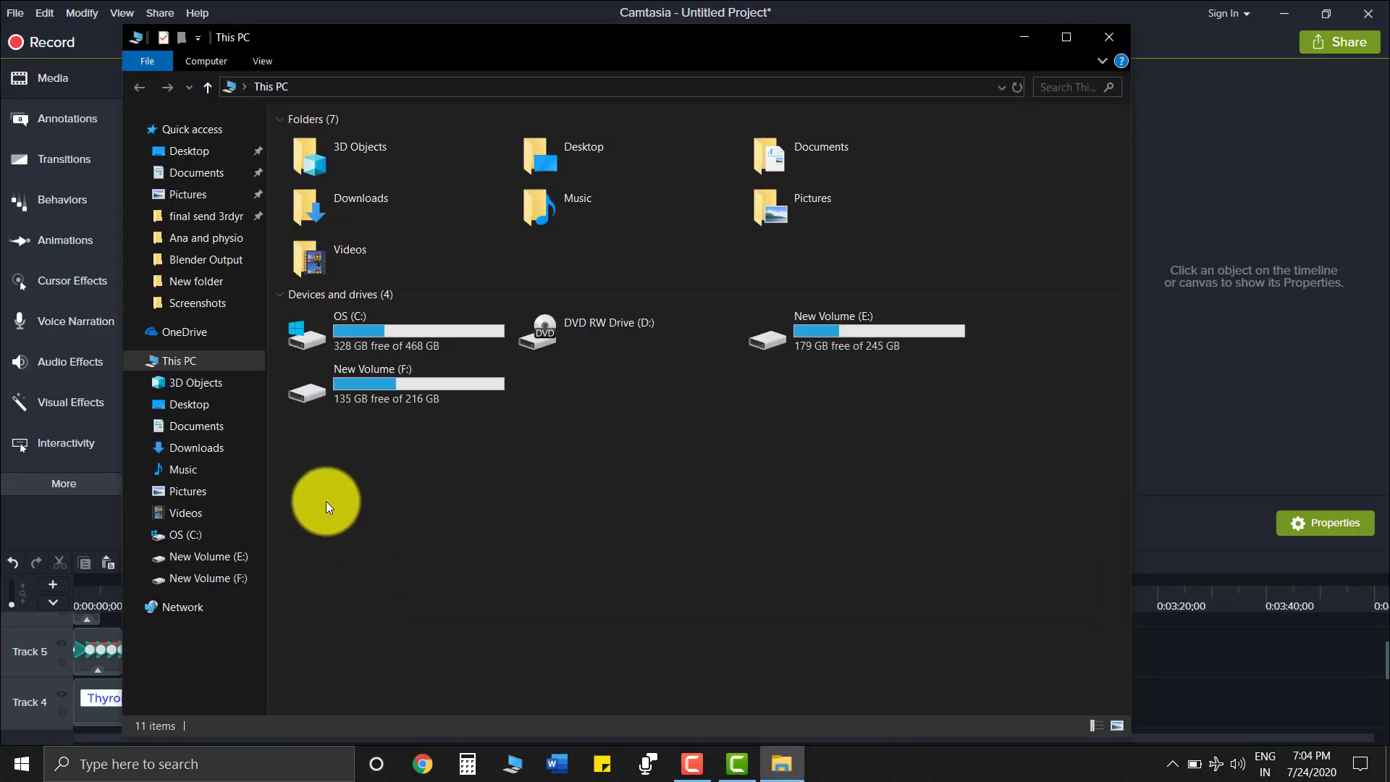
click(193, 173)
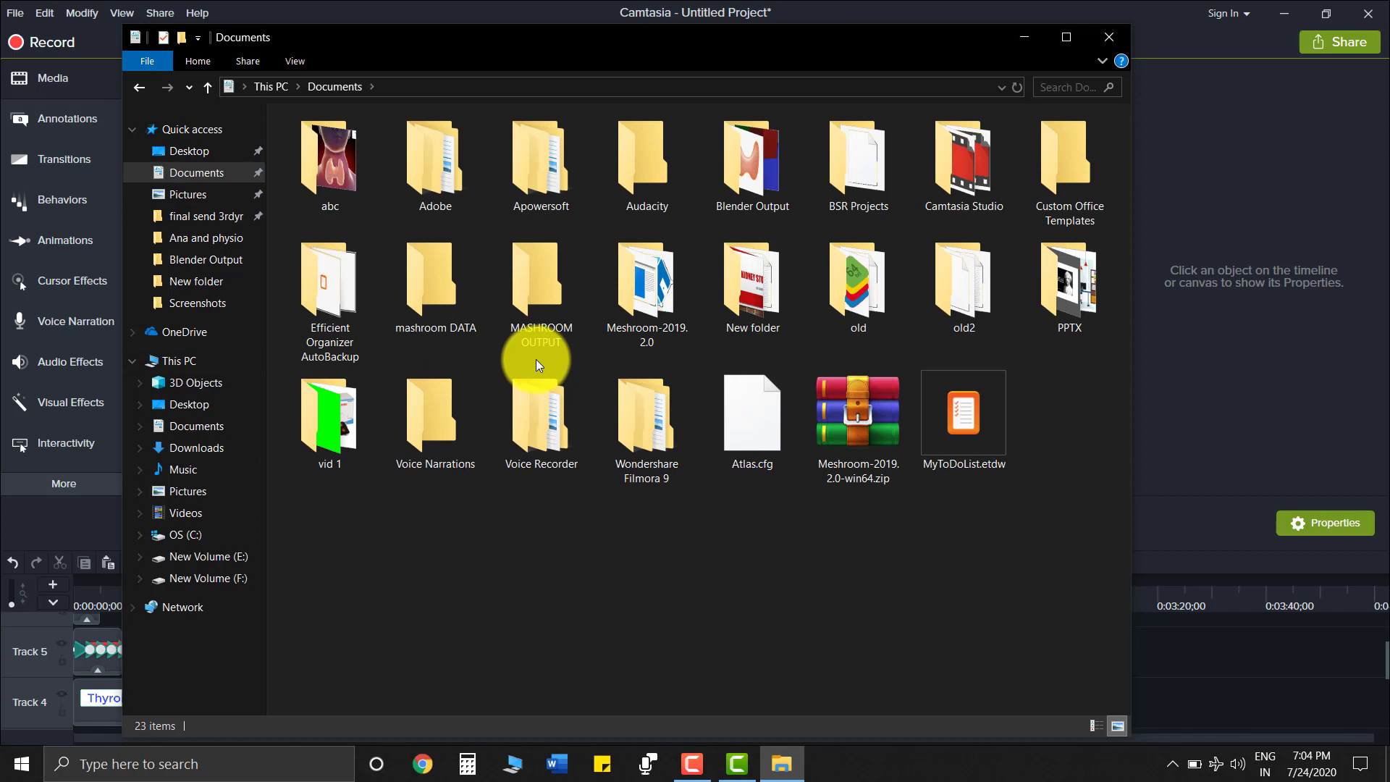
double_click(327, 159)
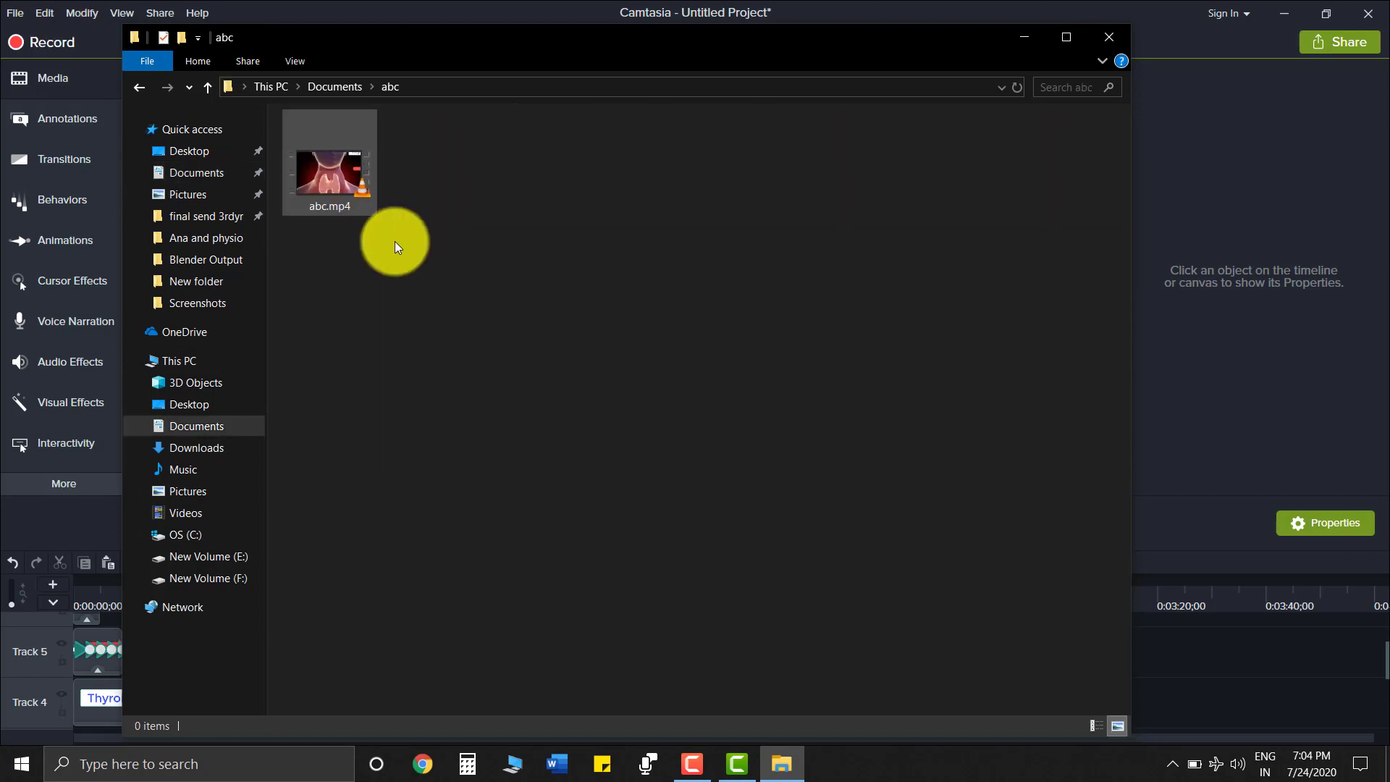
click(336, 175)
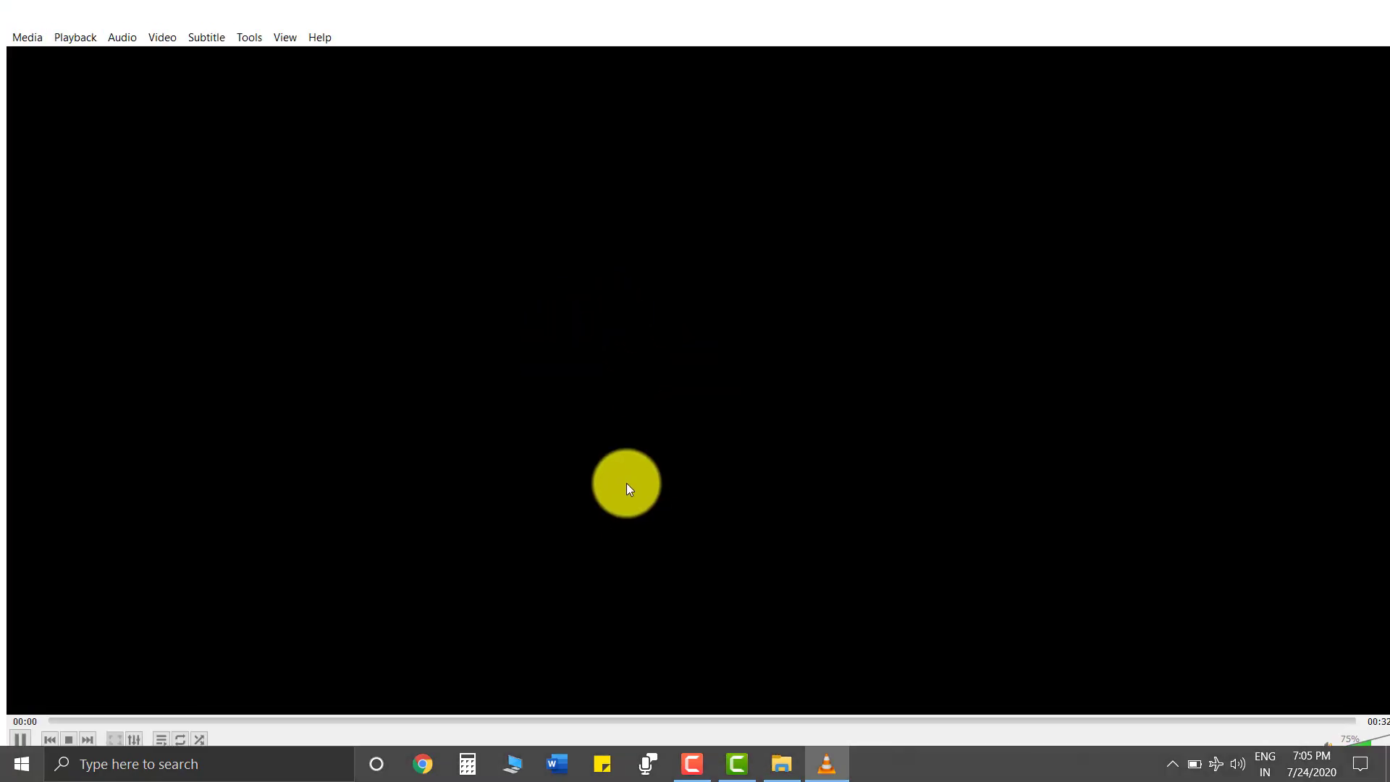
double_click(627, 484)
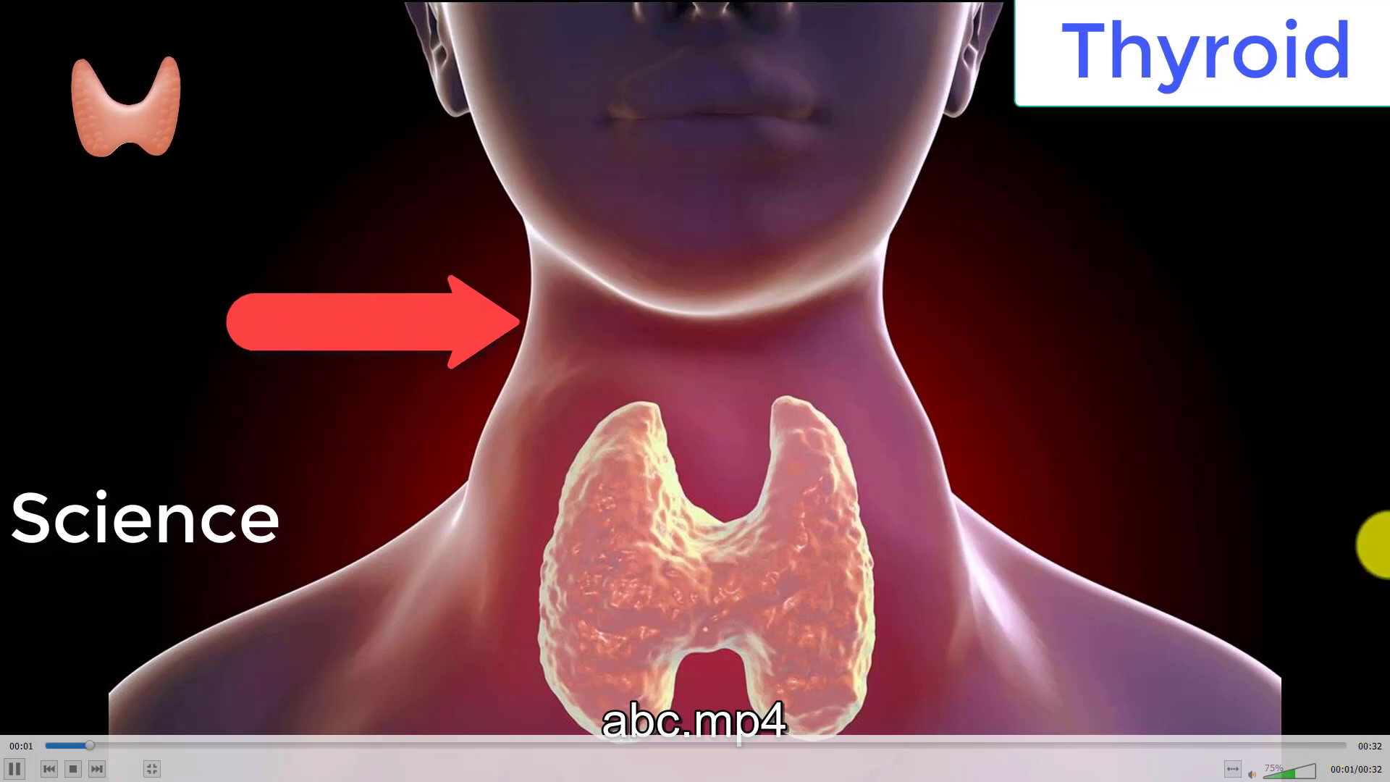